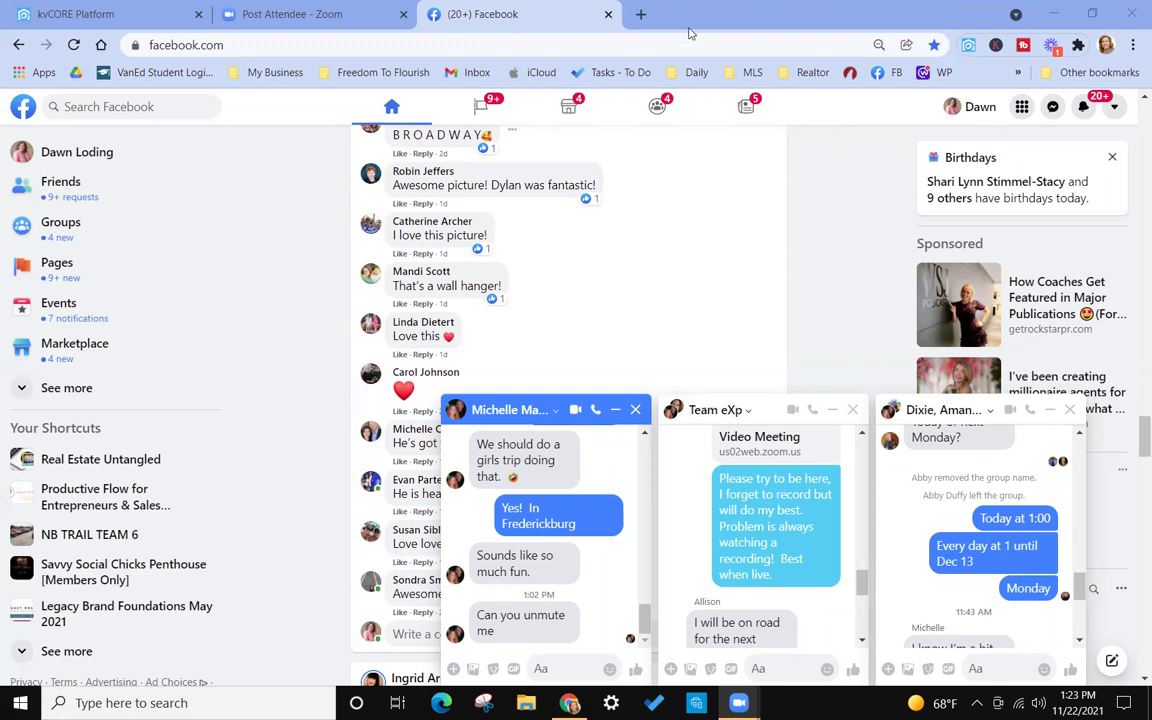
# Switch to the kvCORE platform and open the agent's public website listed under the account details.
pyautogui.click(120, 13)
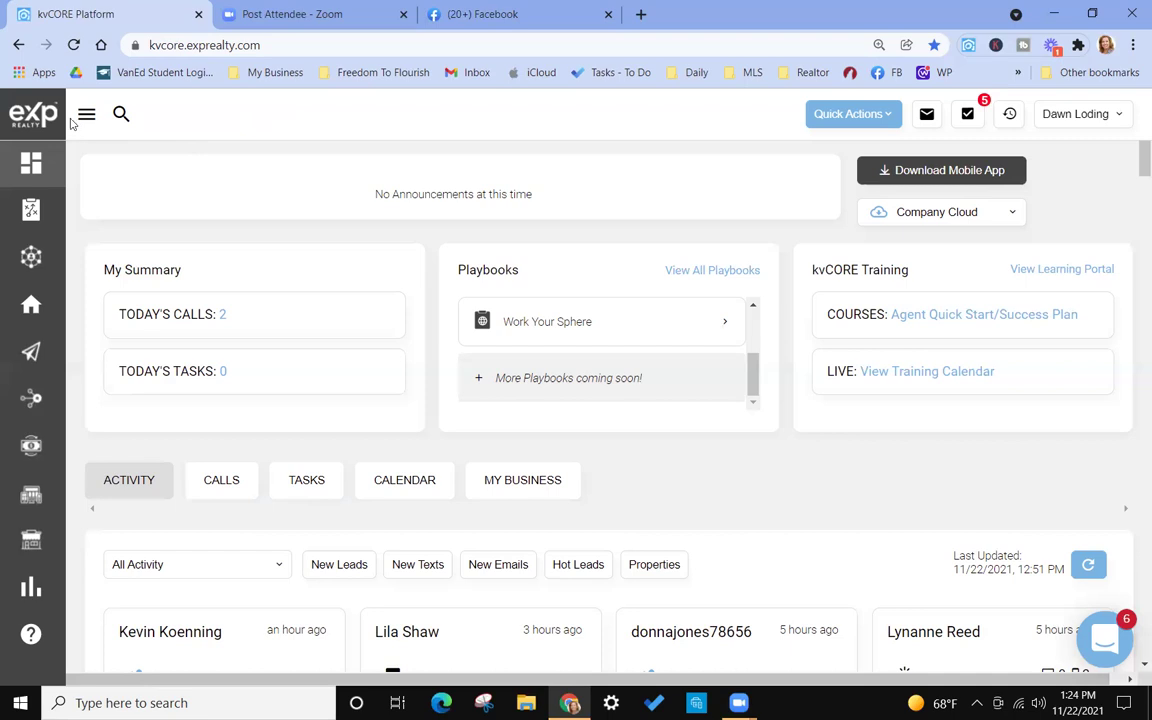
pyautogui.click(1103, 116)
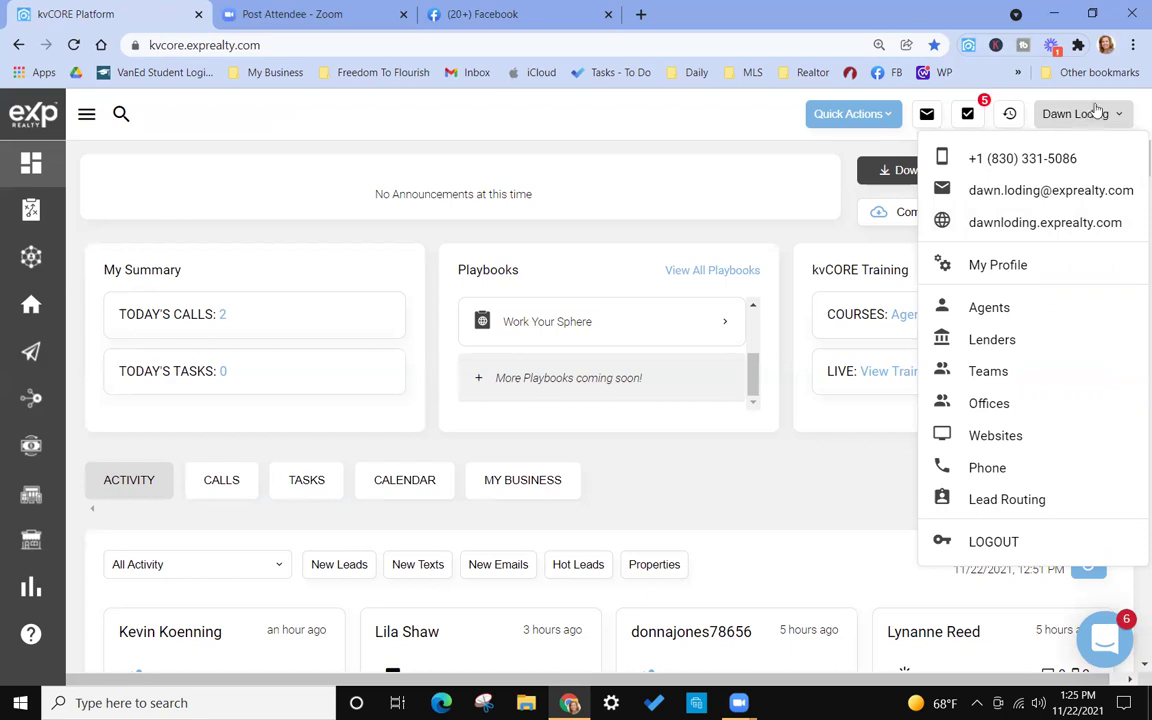
pyautogui.click(1017, 224)
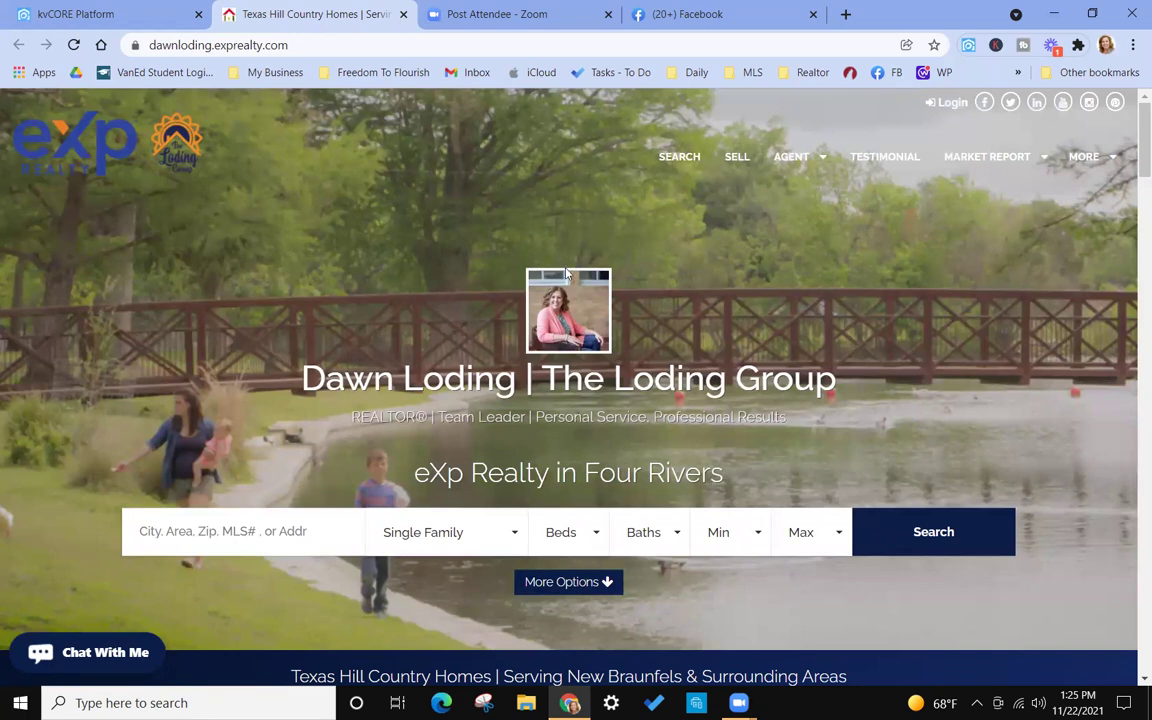
# Look through the agent website's homepage, from the property search and listing sections to the About text, blog posts, areas covered and footer.
pyautogui.scroll(-1, 677, 323)
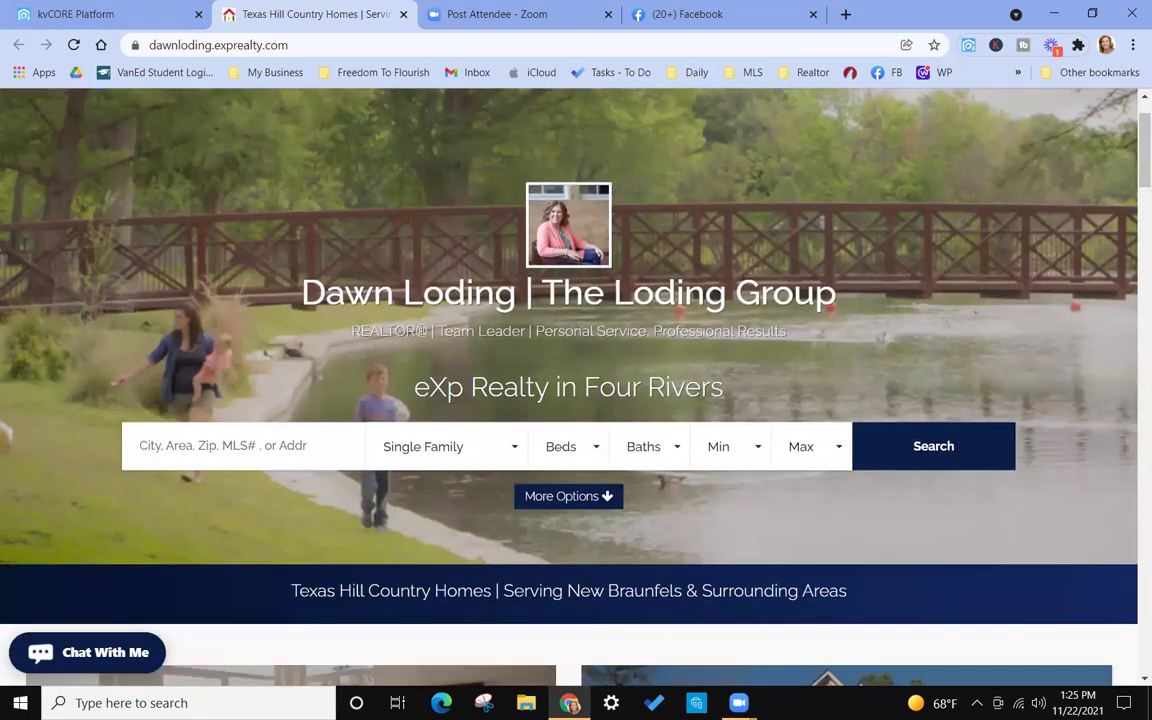
pyautogui.scroll(-5, 855, 302)
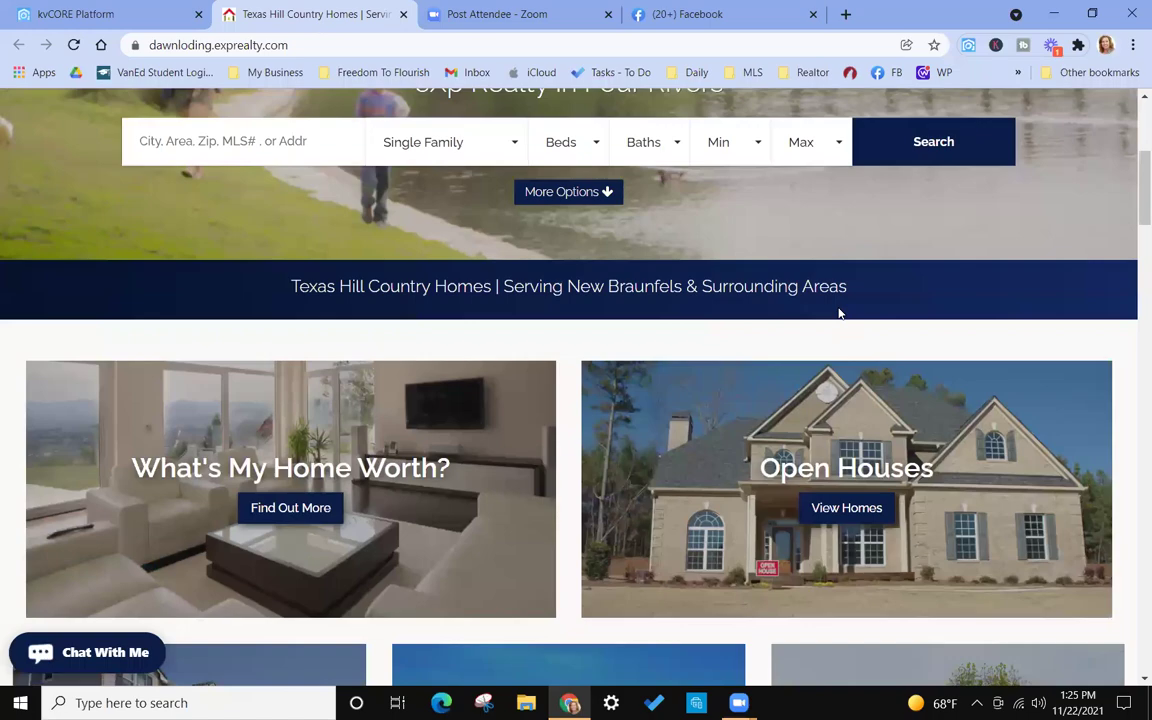
pyautogui.scroll(-15, 840, 315)
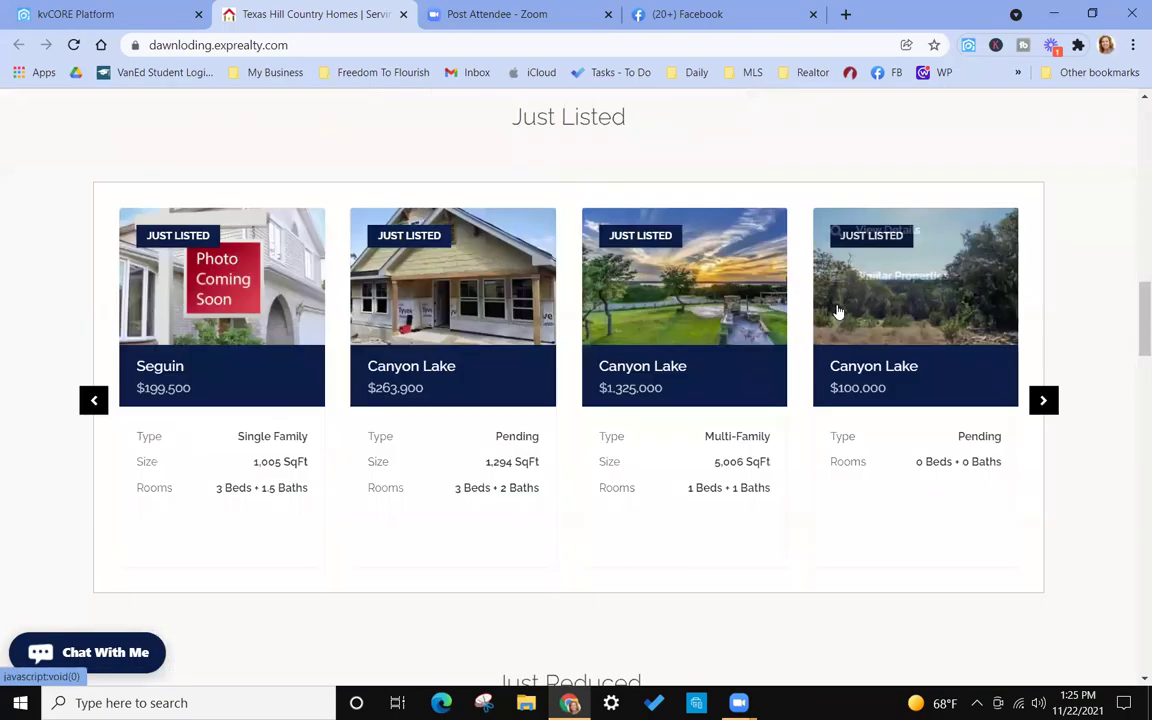
pyautogui.scroll(-8, 835, 302)
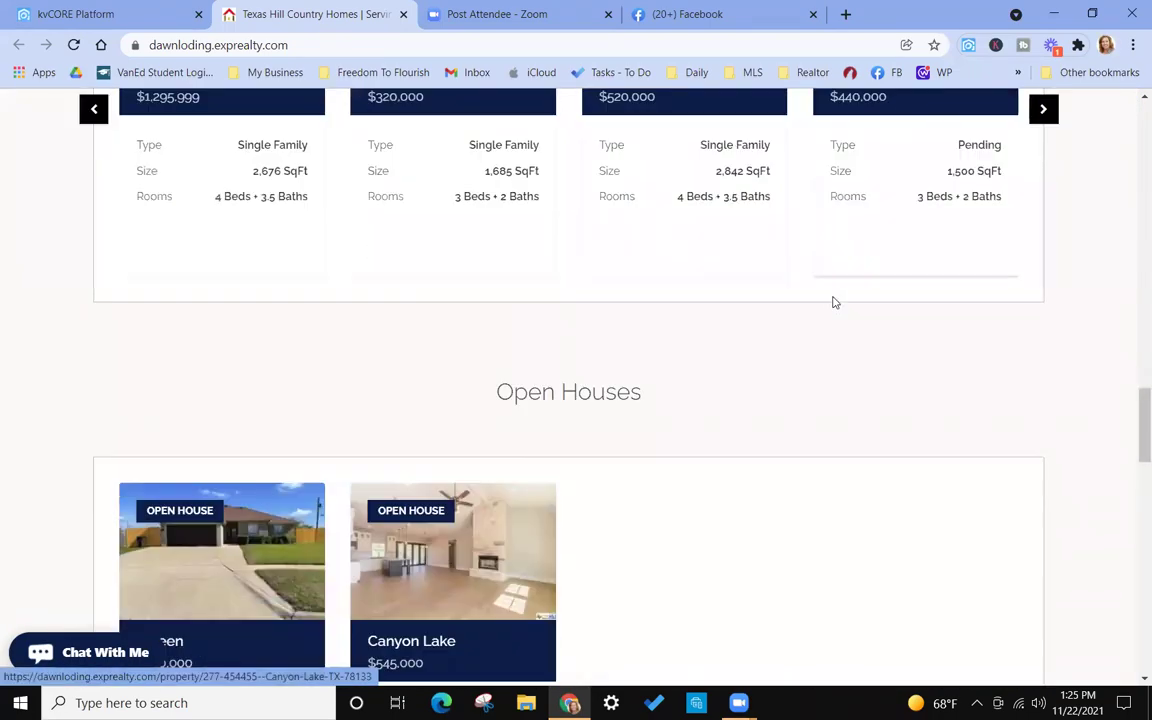
pyautogui.scroll(-3, 835, 302)
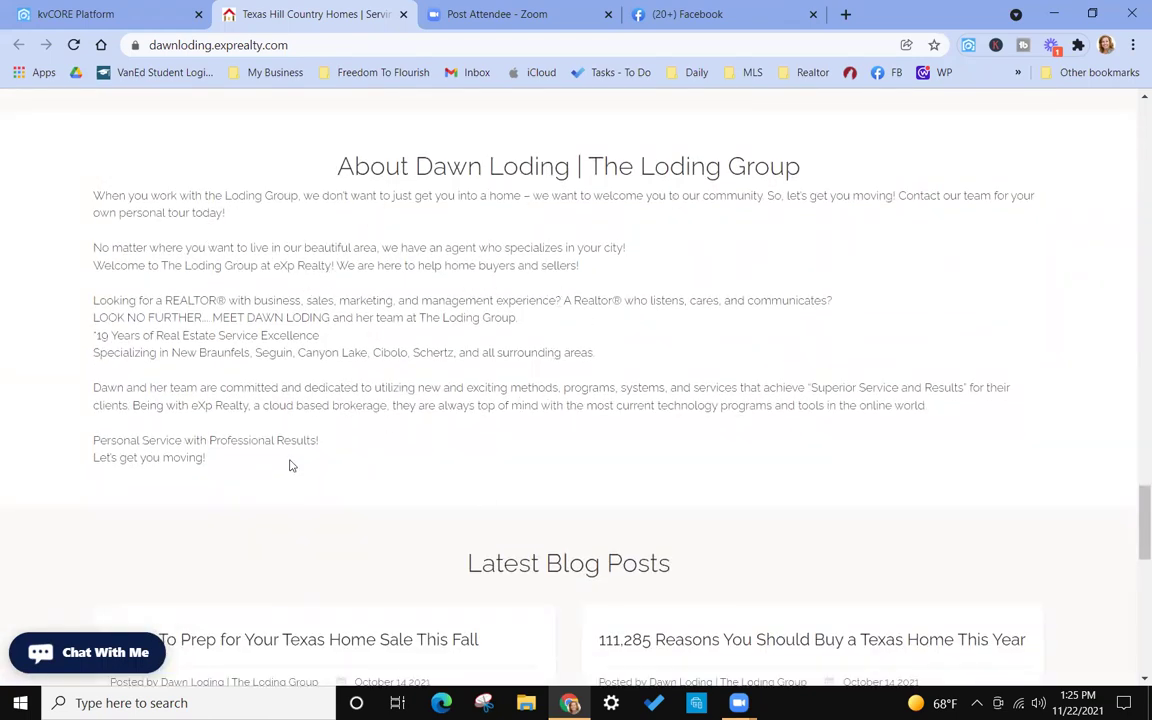
pyautogui.scroll(-3, 579, 308)
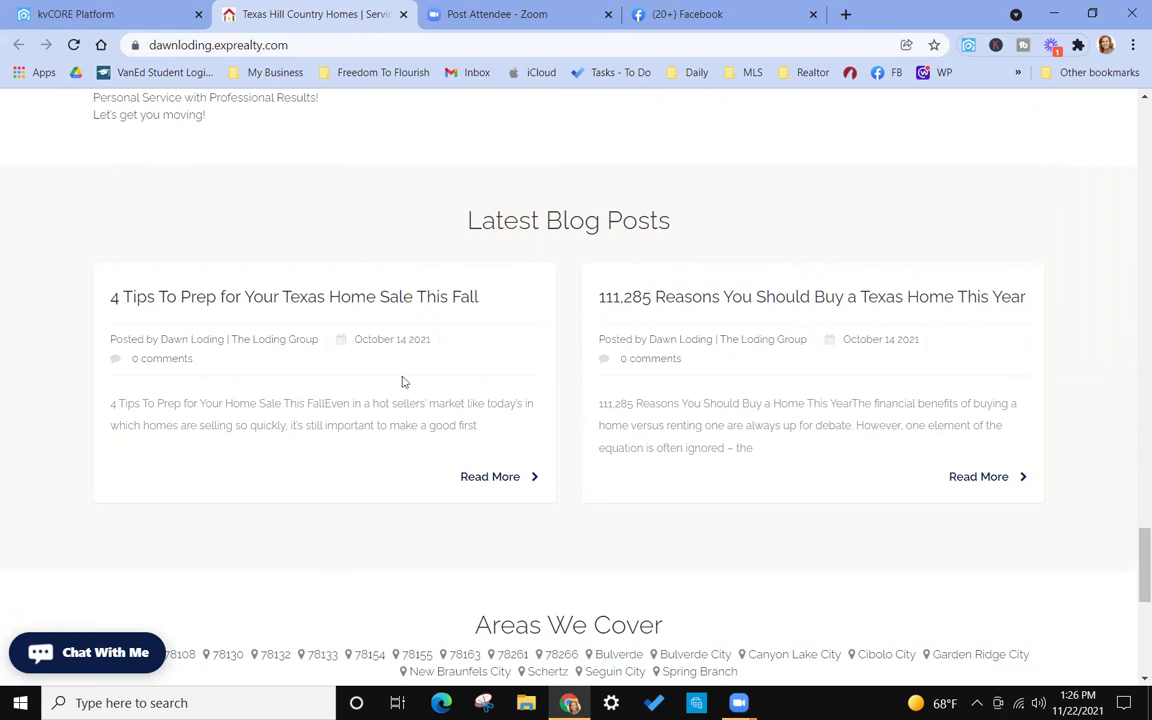
pyautogui.scroll(-1, 660, 418)
pyautogui.scroll(-1, 640, 414)
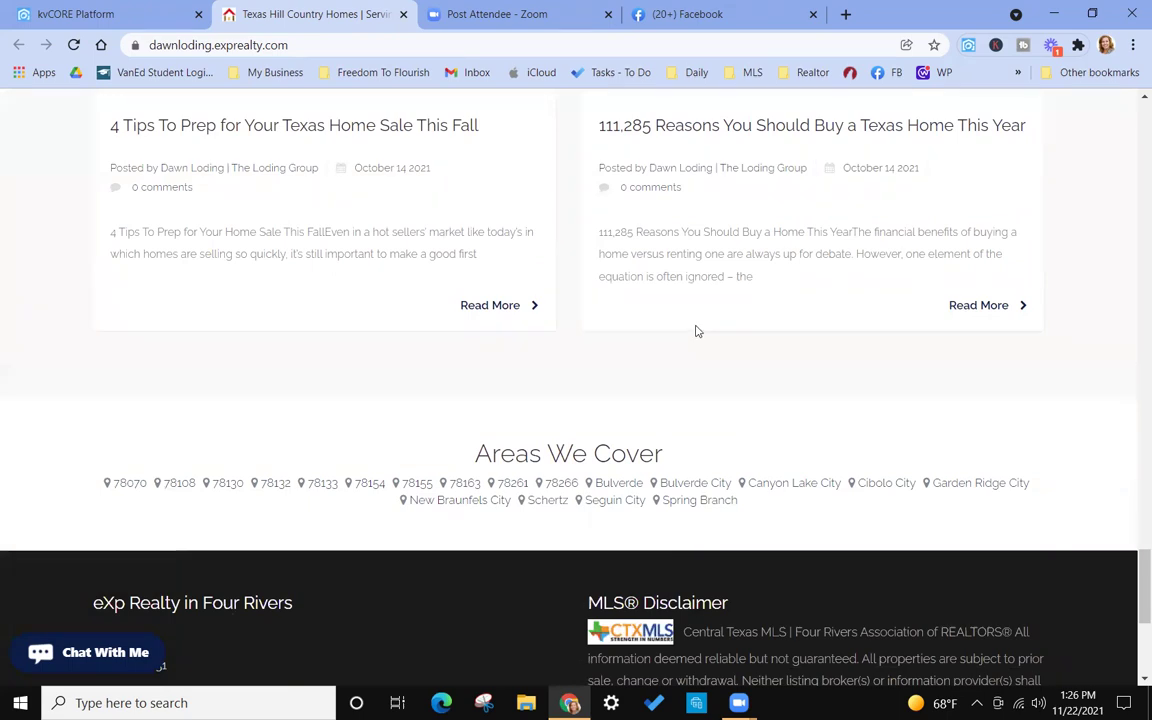
pyautogui.scroll(-1, 694, 329)
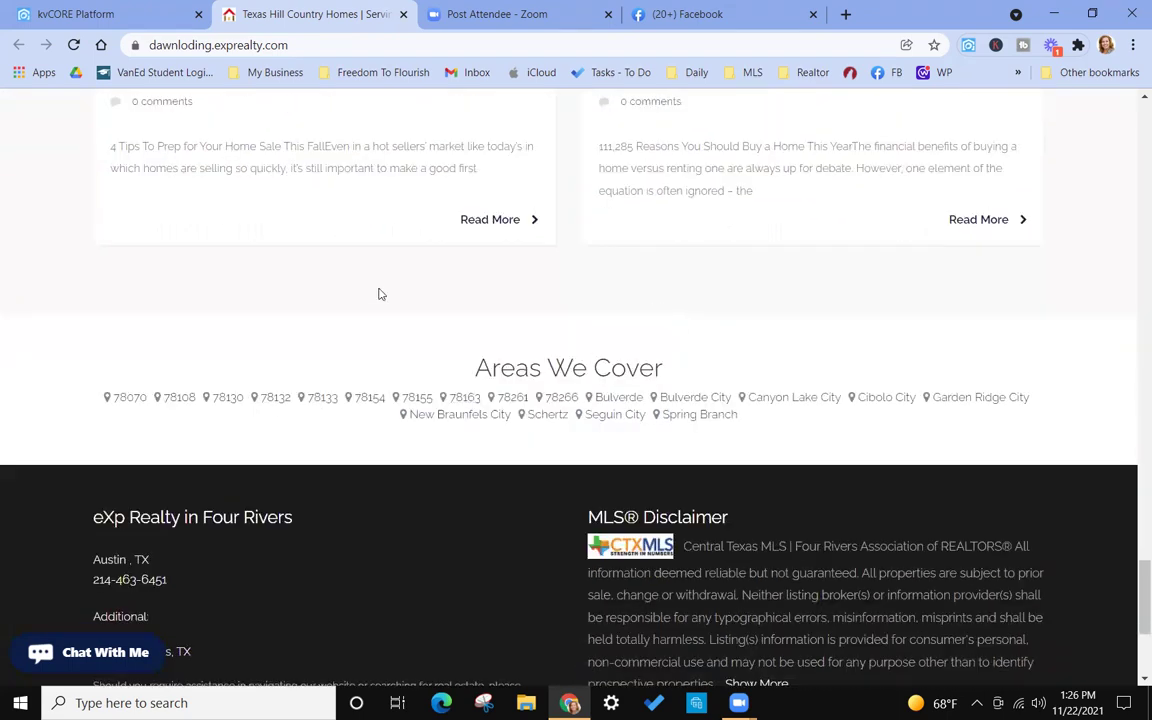
pyautogui.scroll(-3, 396, 451)
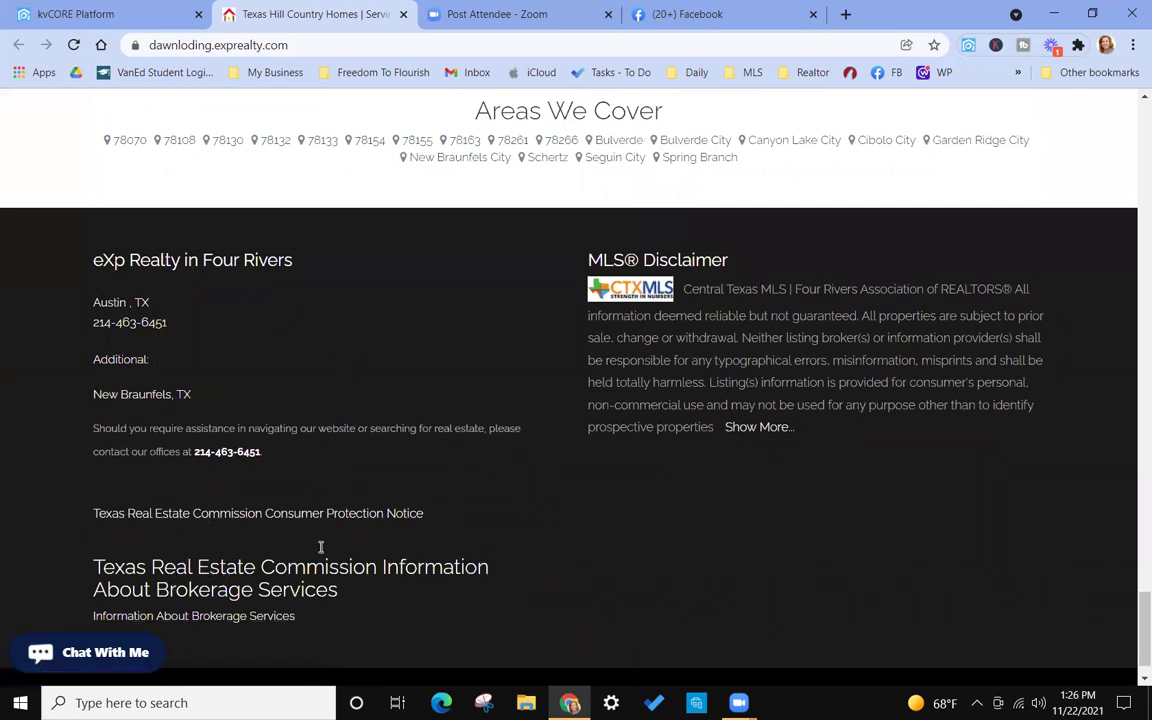
pyautogui.scroll(2, 467, 432)
pyautogui.scroll(15, 467, 432)
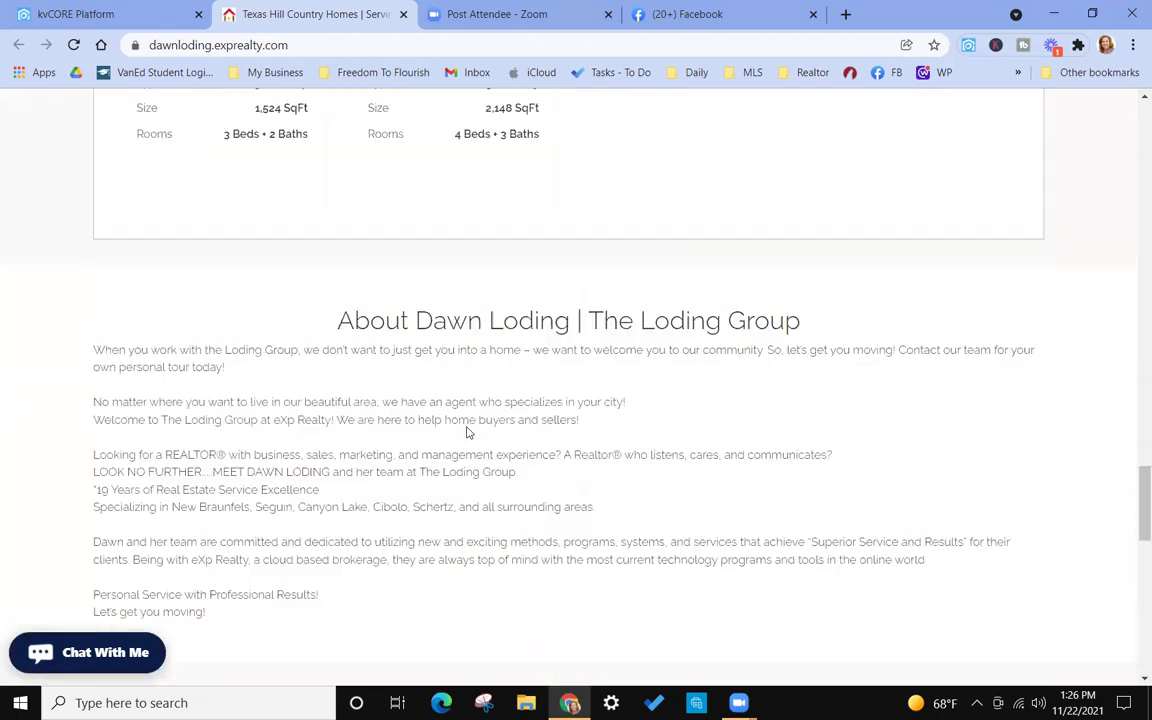
pyautogui.scroll(15, 467, 432)
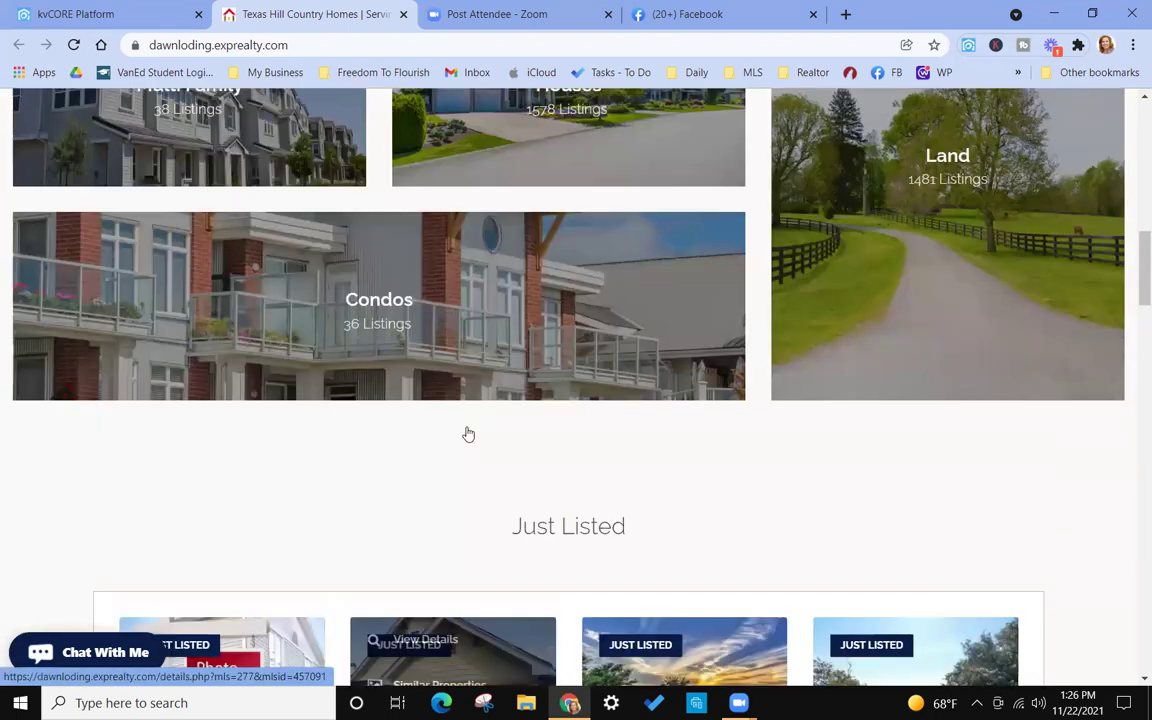
pyautogui.scroll(4, 467, 430)
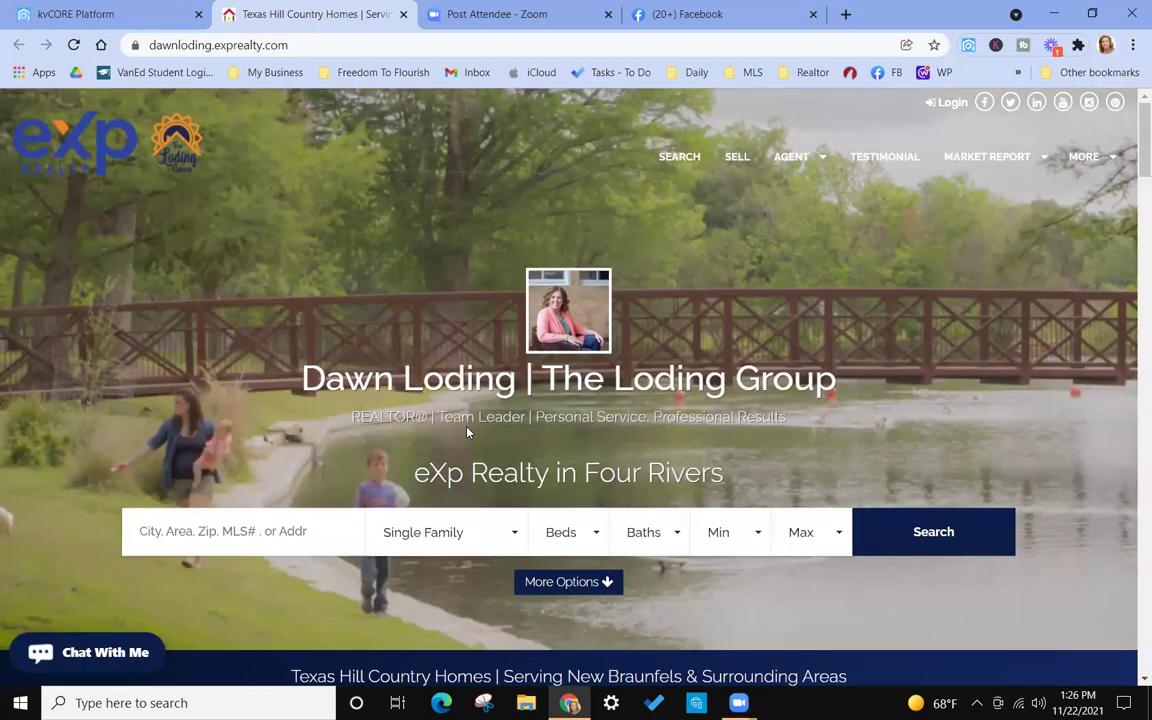
# Visit thelodinggroup.com in a separate tab to check where the custom domain leads, and close that tab.
pyautogui.click(846, 14)
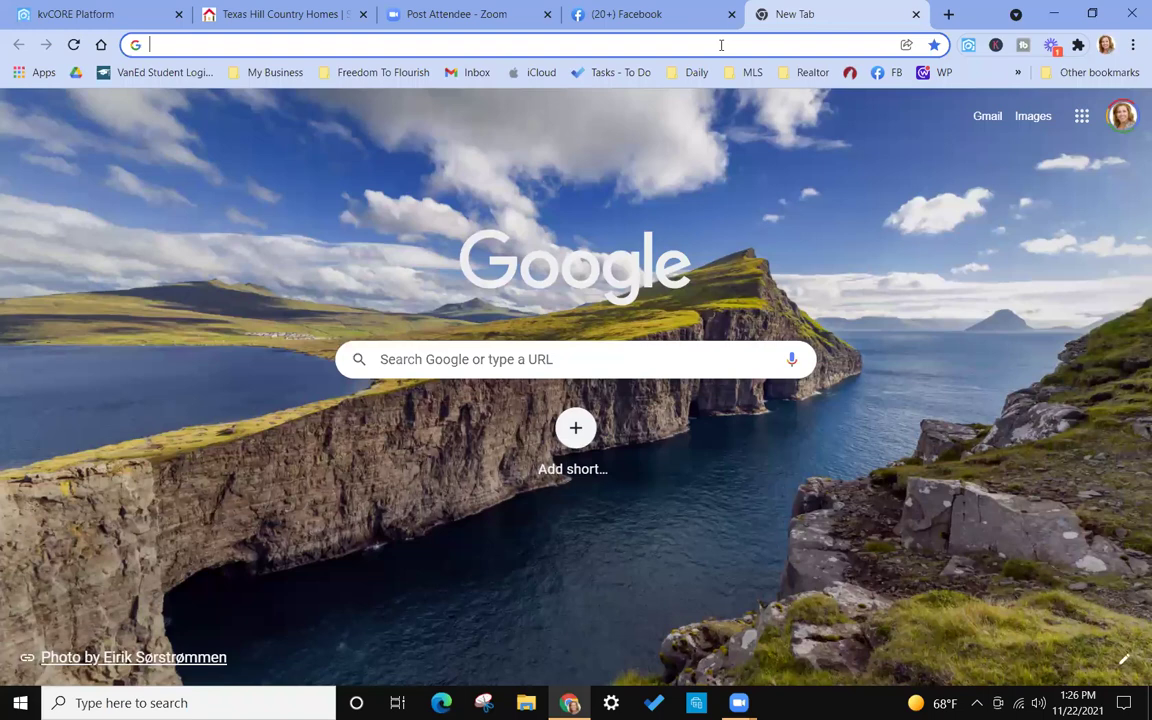
pyautogui.write('The')
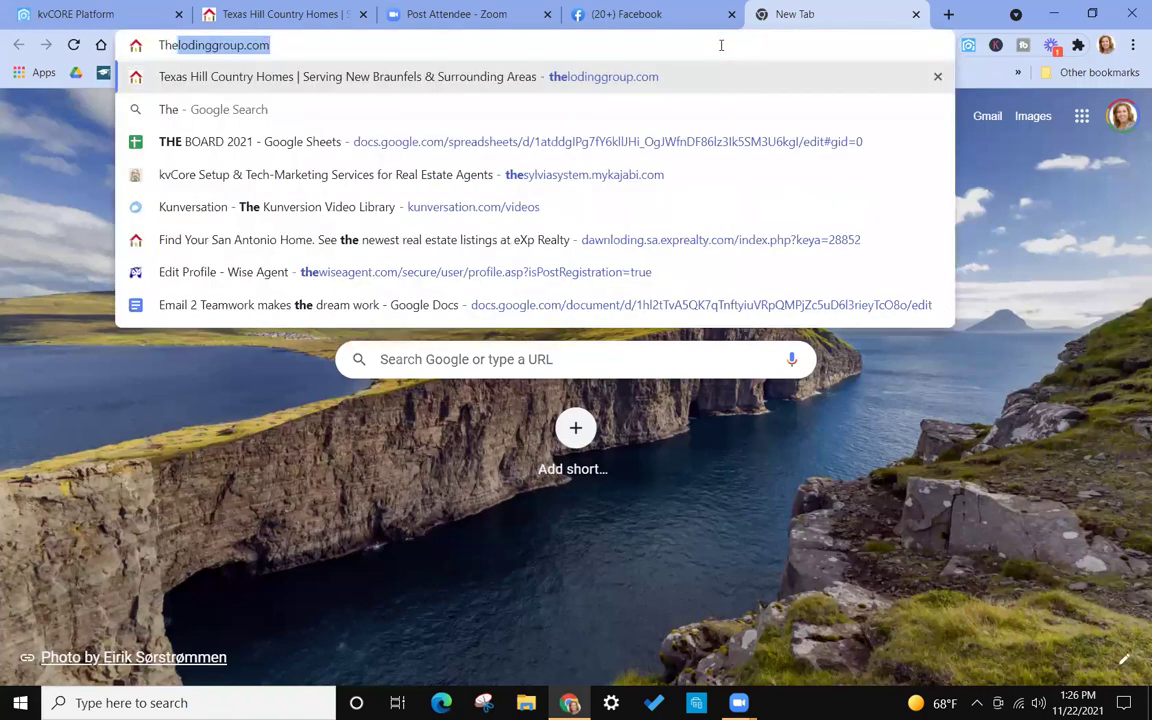
pyautogui.press('Return')
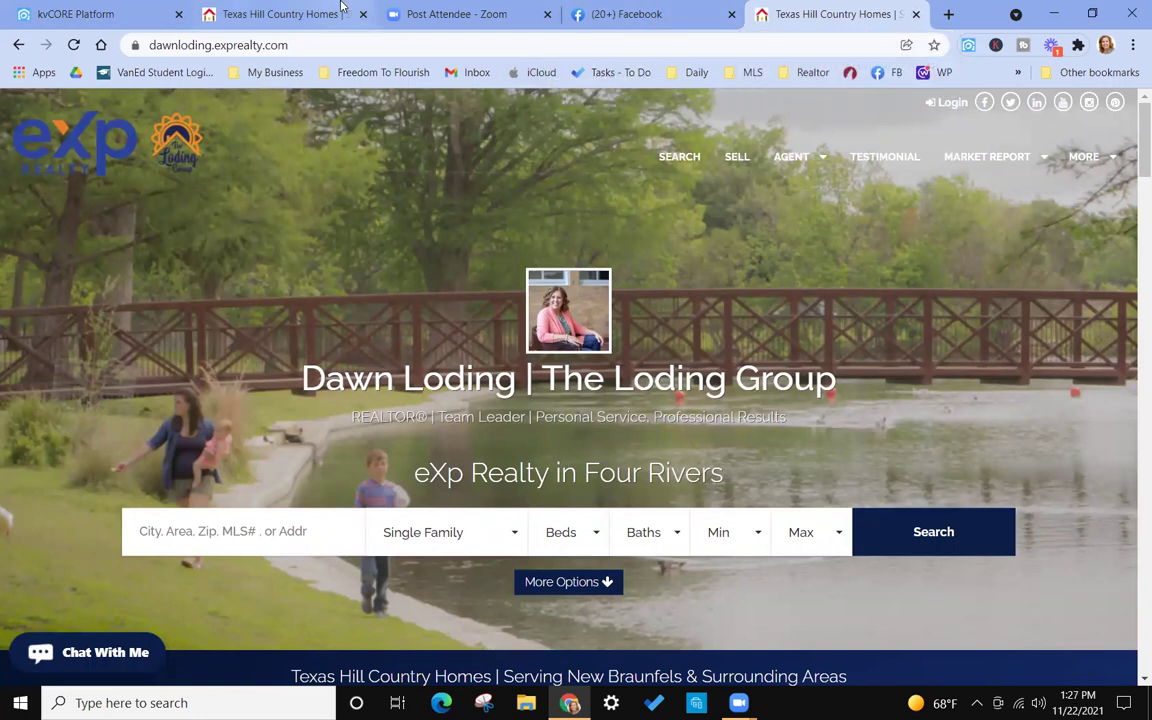
pyautogui.click(916, 15)
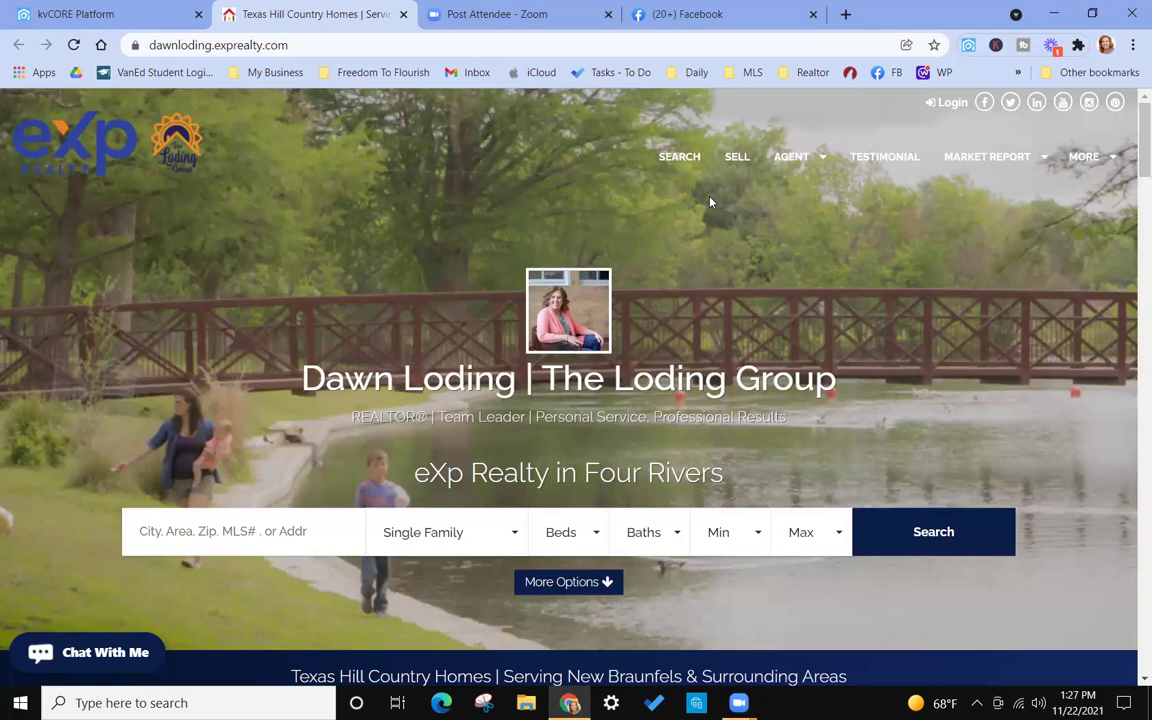
# Switch to Facebook and close all the open chat windows.
pyautogui.click(668, 20)
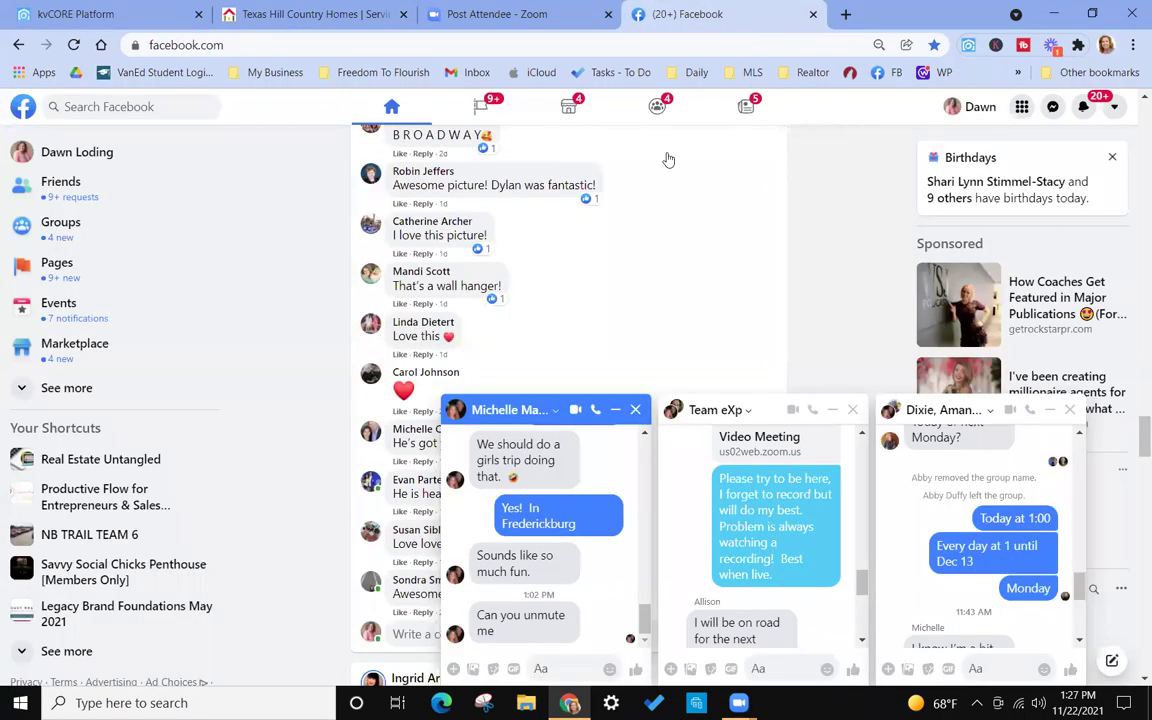
pyautogui.scroll(-10, 555, 298)
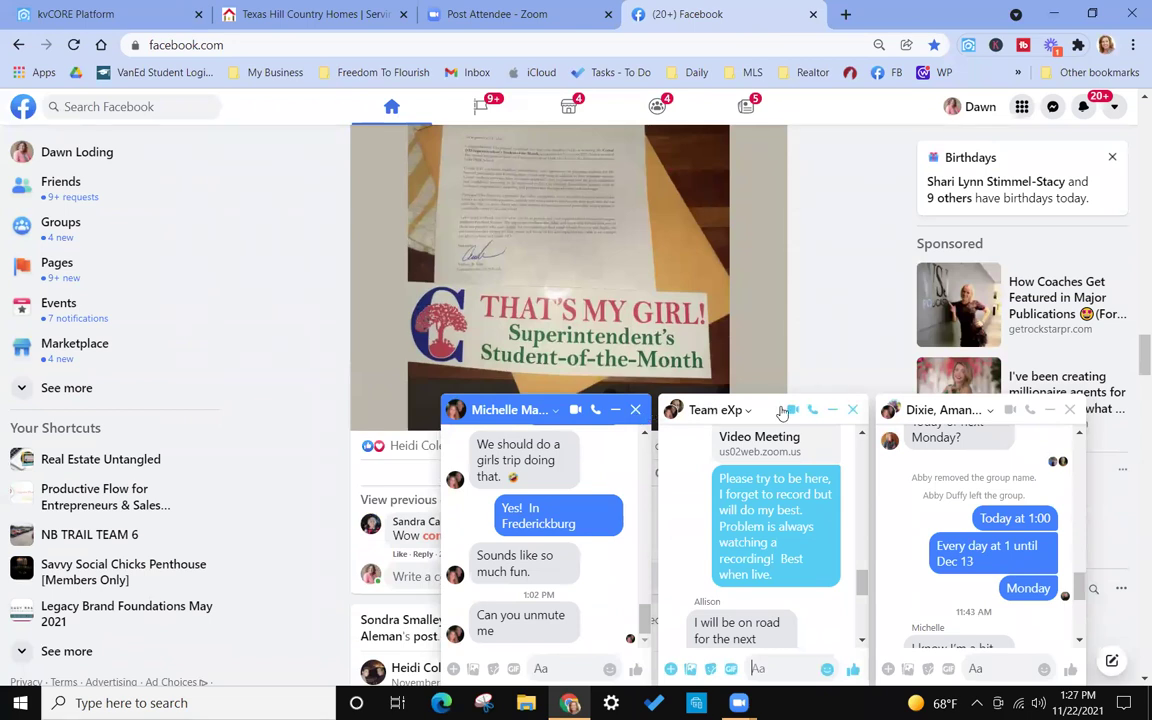
pyautogui.click(855, 411)
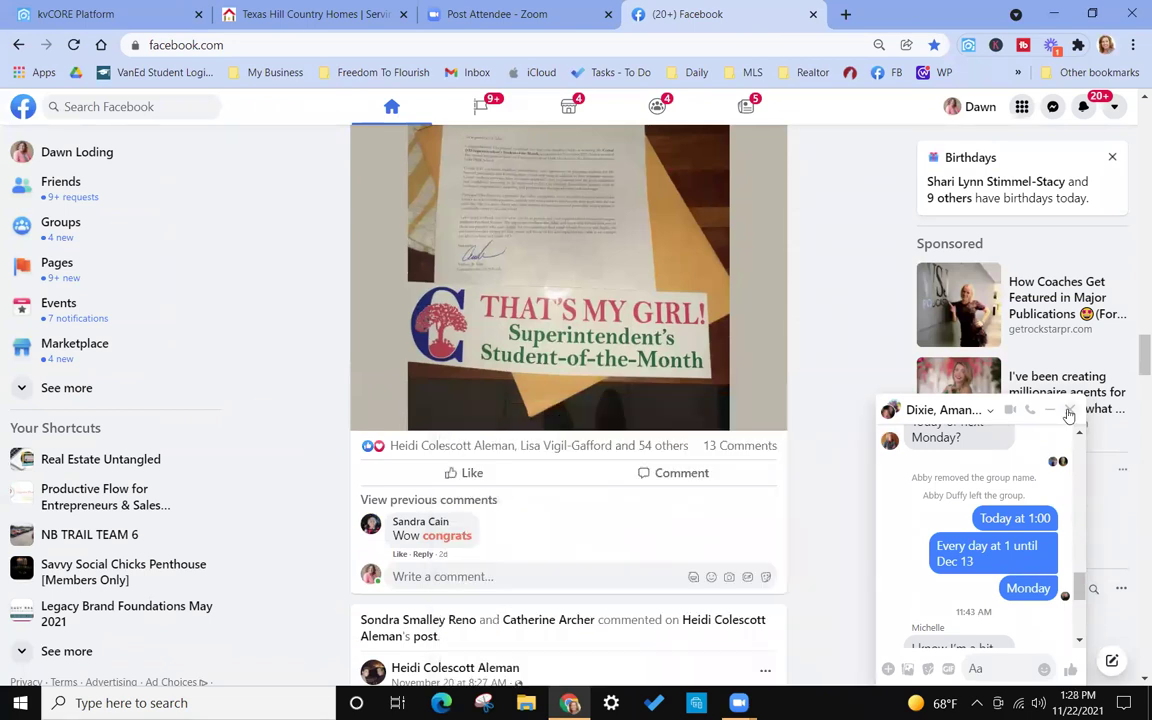
pyautogui.click(1069, 414)
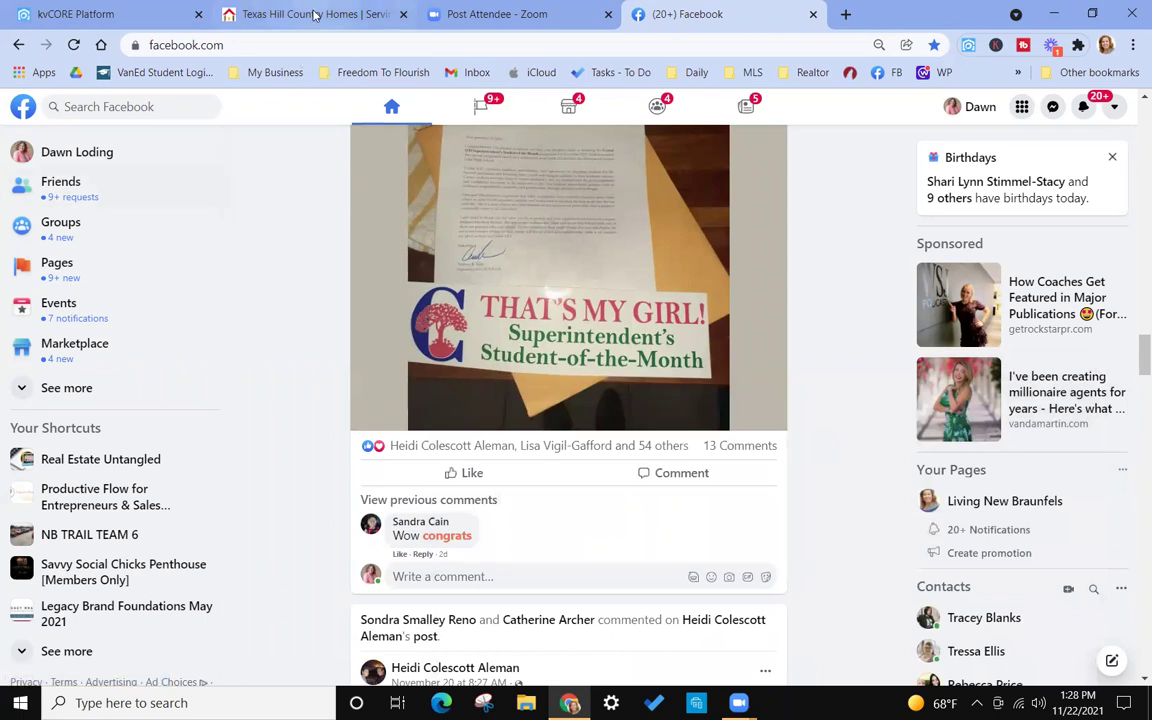
# Return to kvCORE, open the account's own agent profile and review its MLS ID, contact and social media details.
pyautogui.click(283, 14)
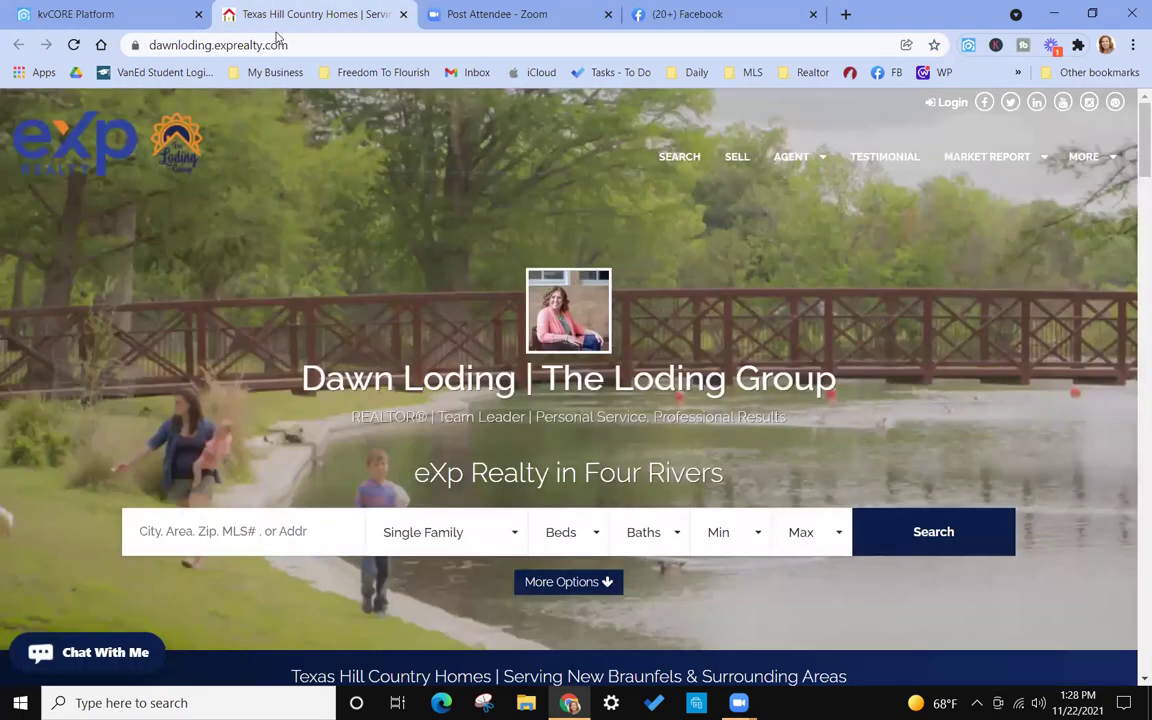
pyautogui.click(118, 20)
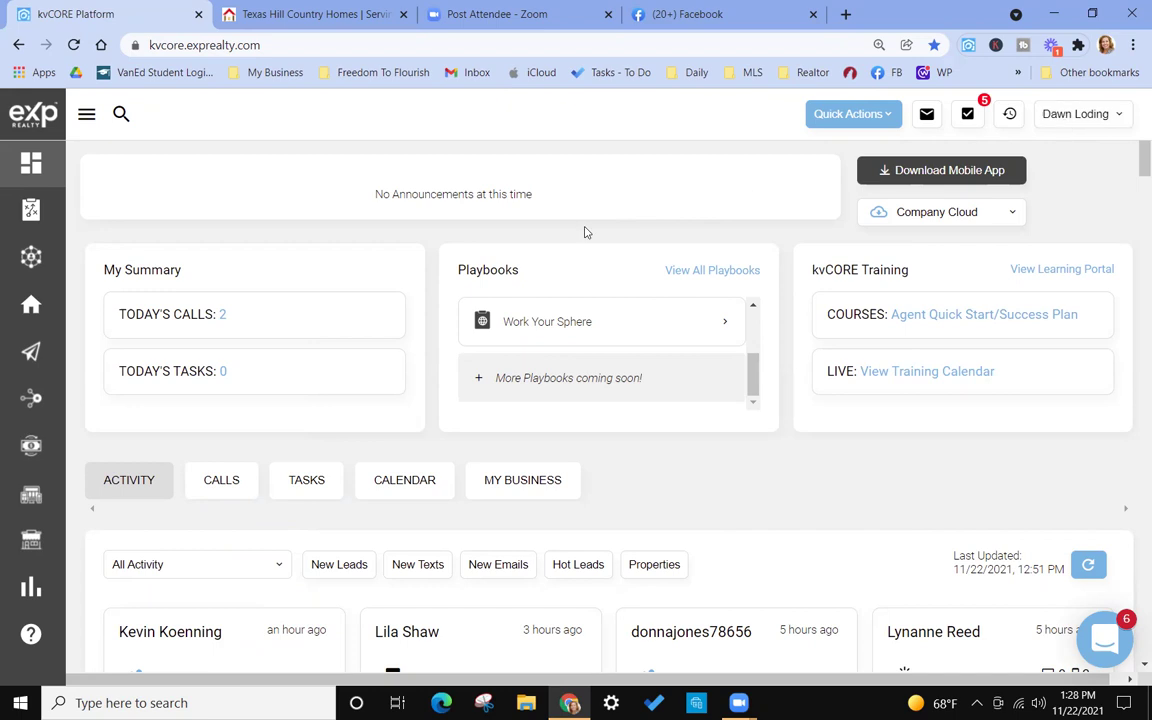
pyautogui.click(1092, 124)
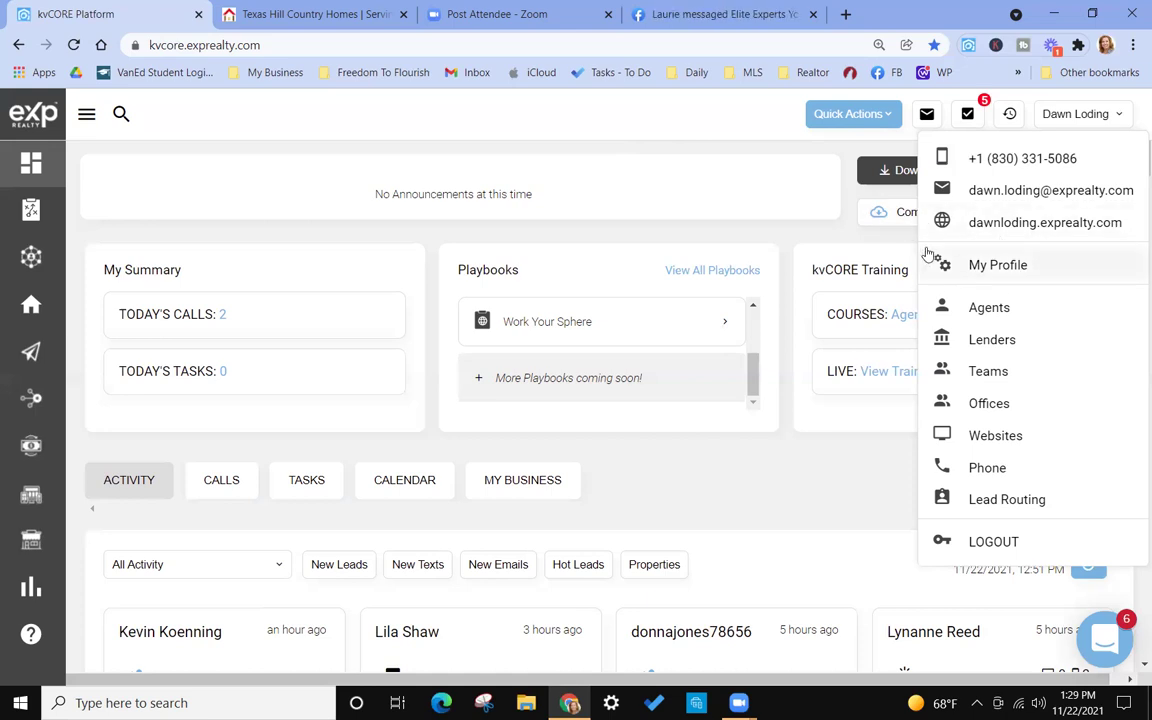
pyautogui.click(990, 265)
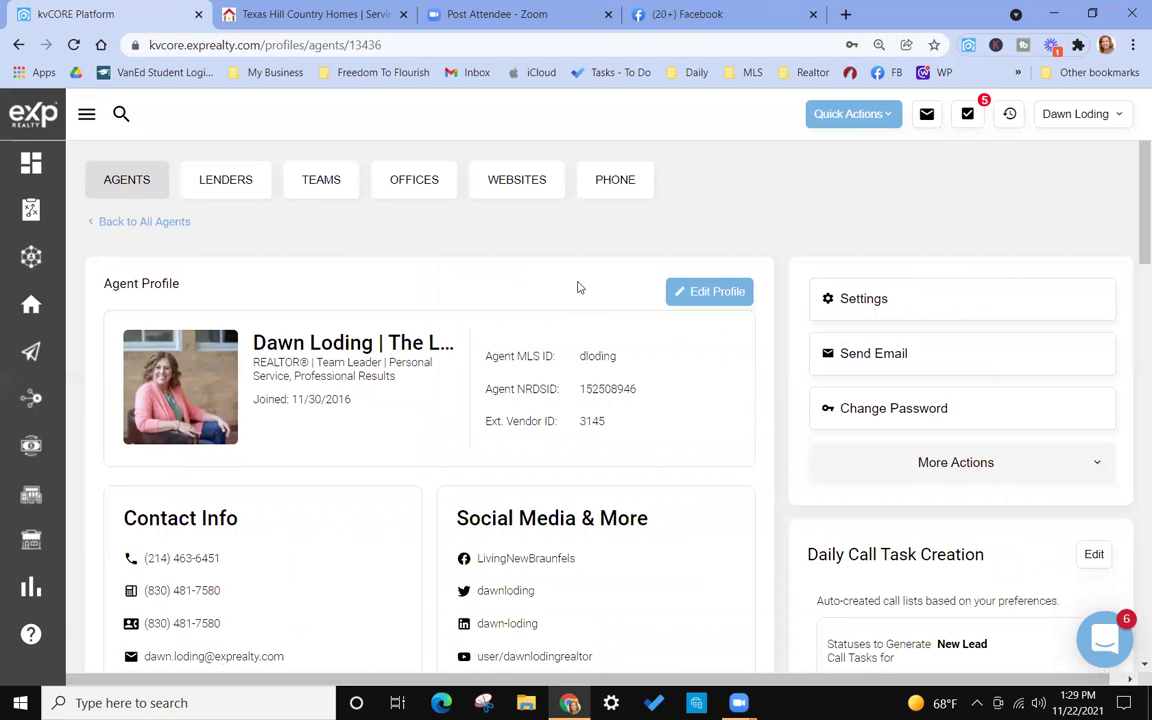
pyautogui.scroll(-1, 577, 287)
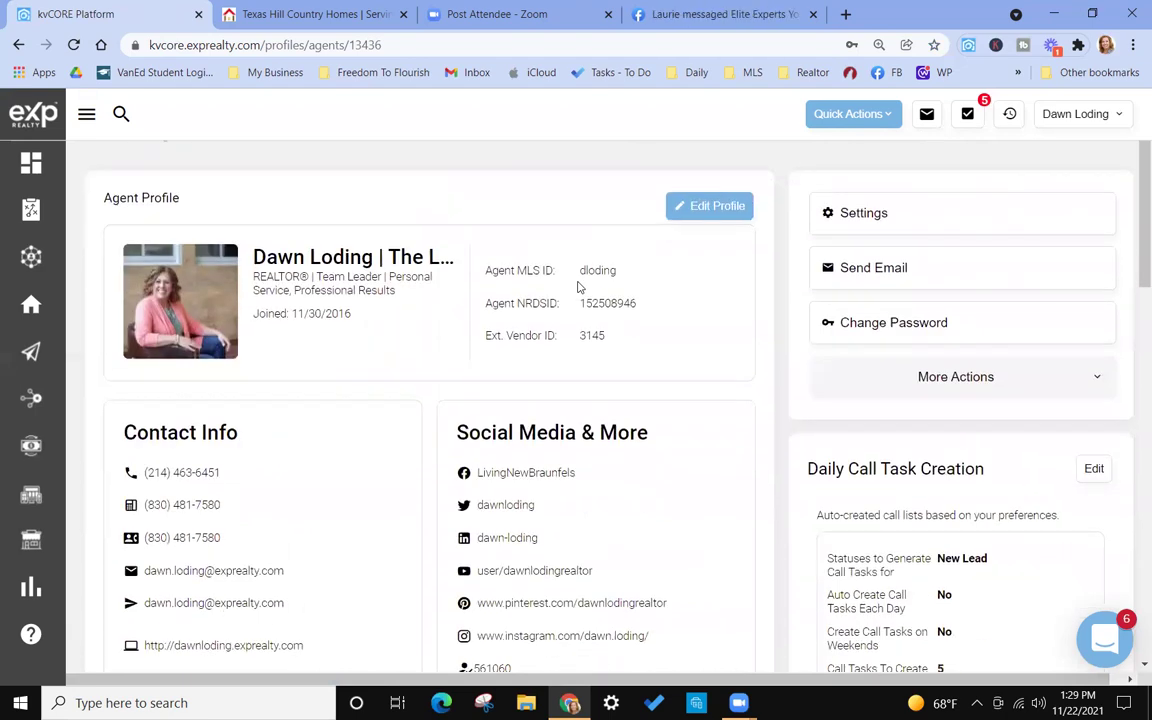
pyautogui.scroll(-1, 577, 287)
pyautogui.scroll(1, 576, 285)
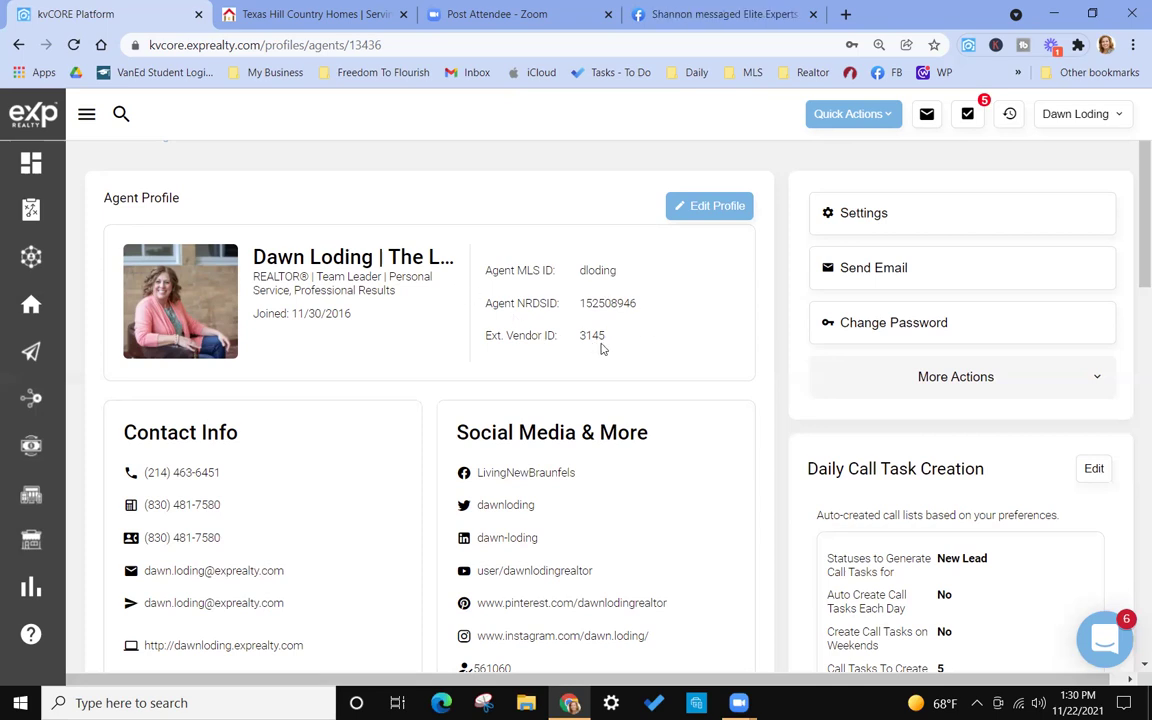
# Open the bookmarked Matrix MLS site in a new tab and log in to CTXMLS with the account password.
pyautogui.click(845, 15)
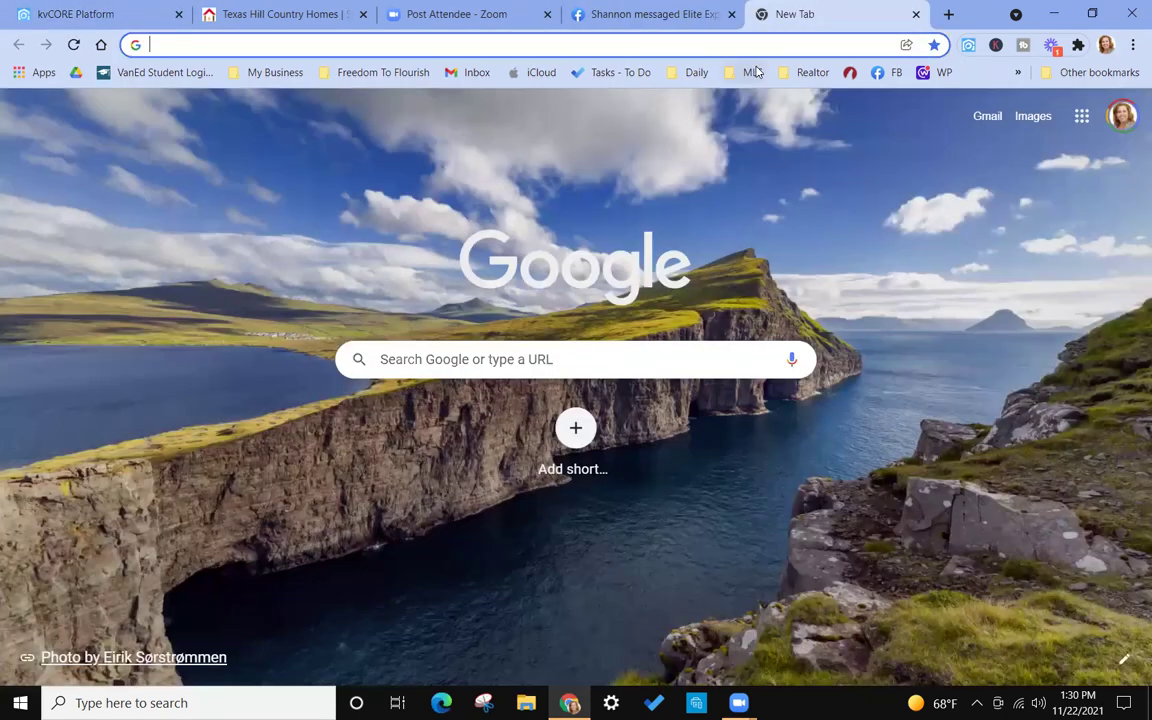
pyautogui.click(752, 72)
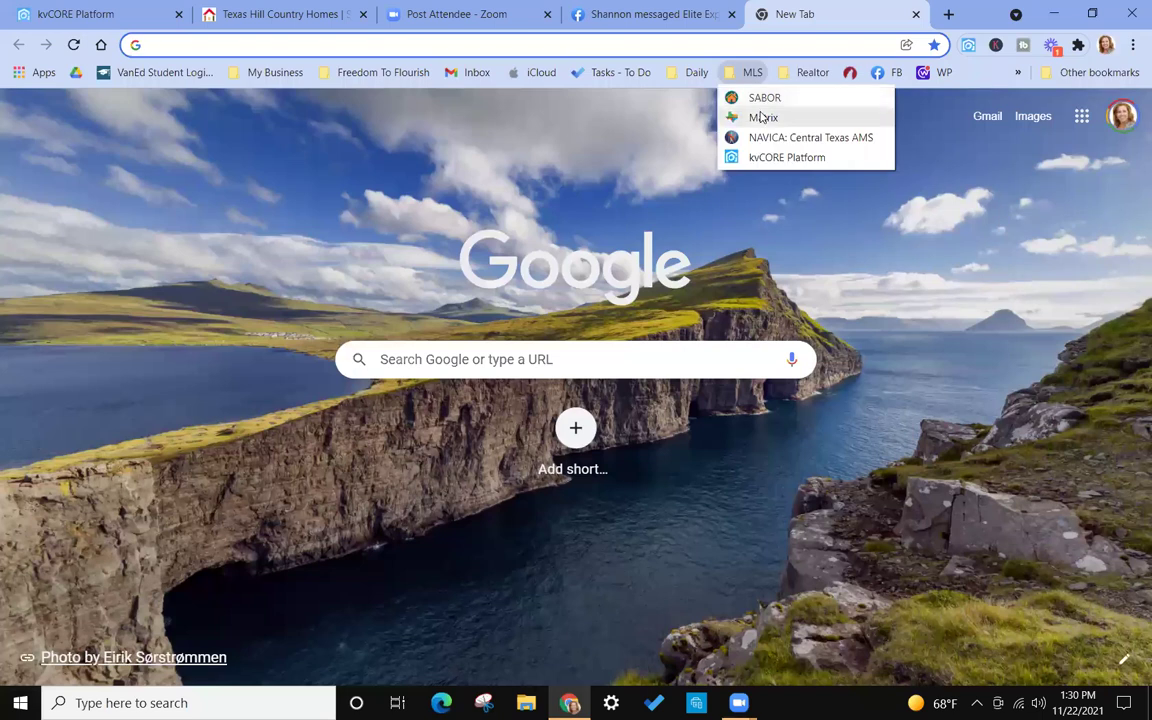
pyautogui.click(760, 117)
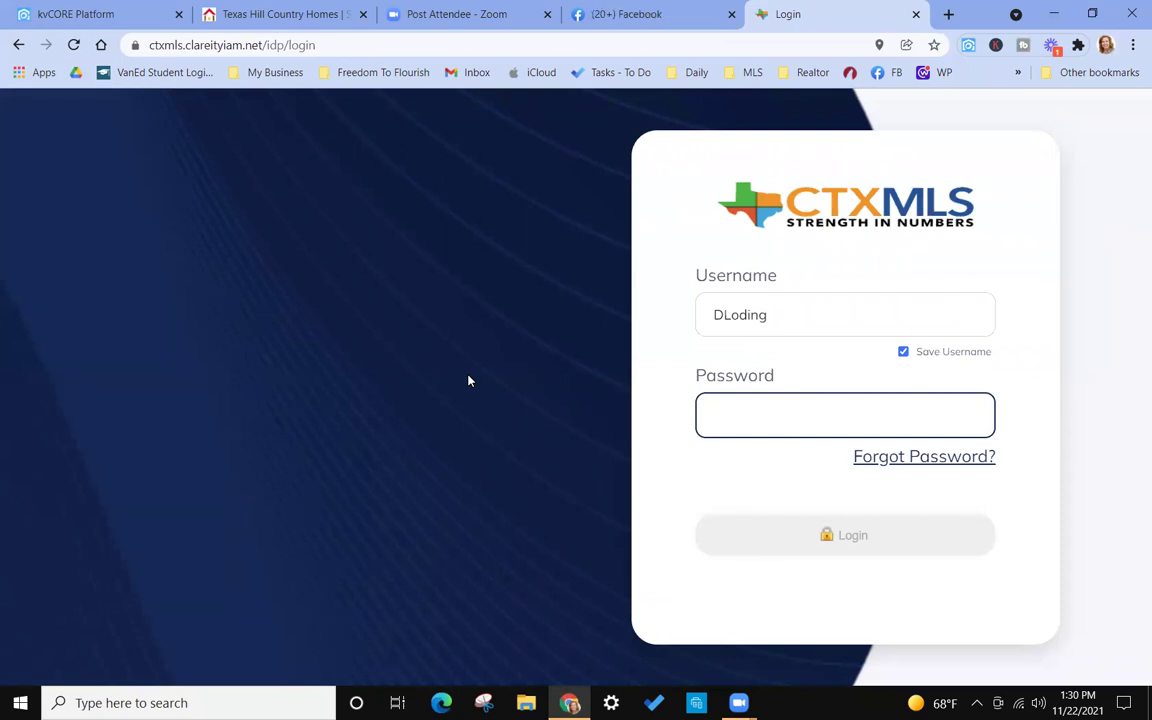
pyautogui.write('*******')
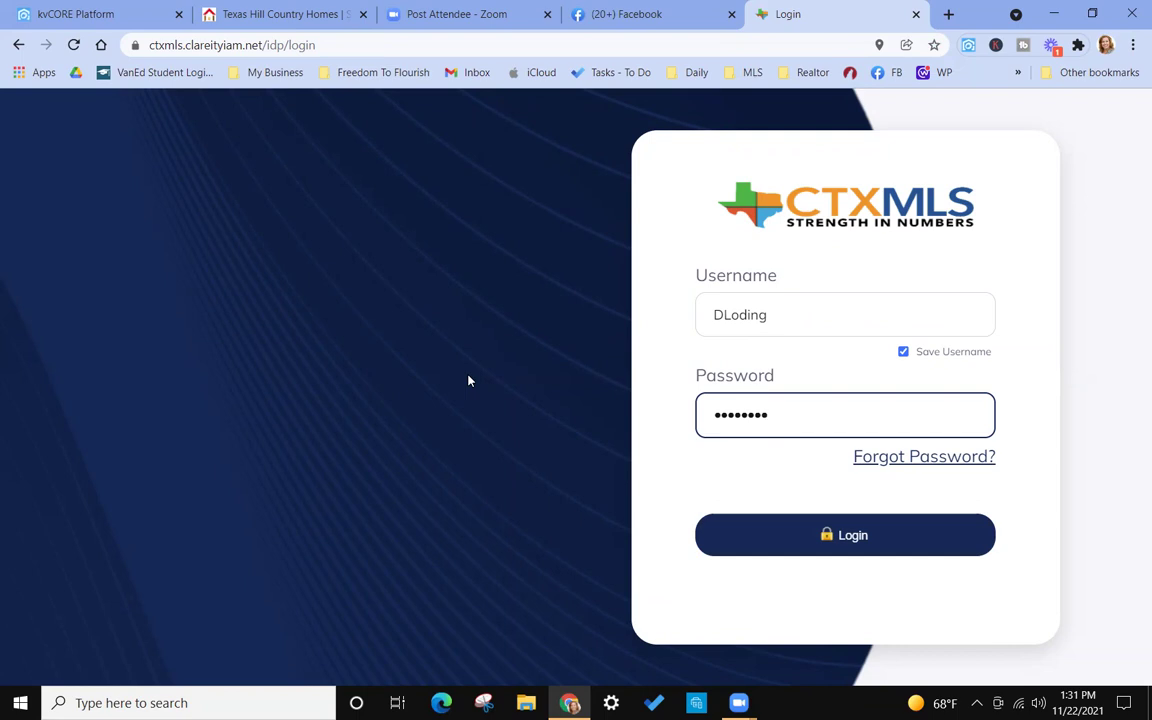
pyautogui.write('**')
pyautogui.press('Return')
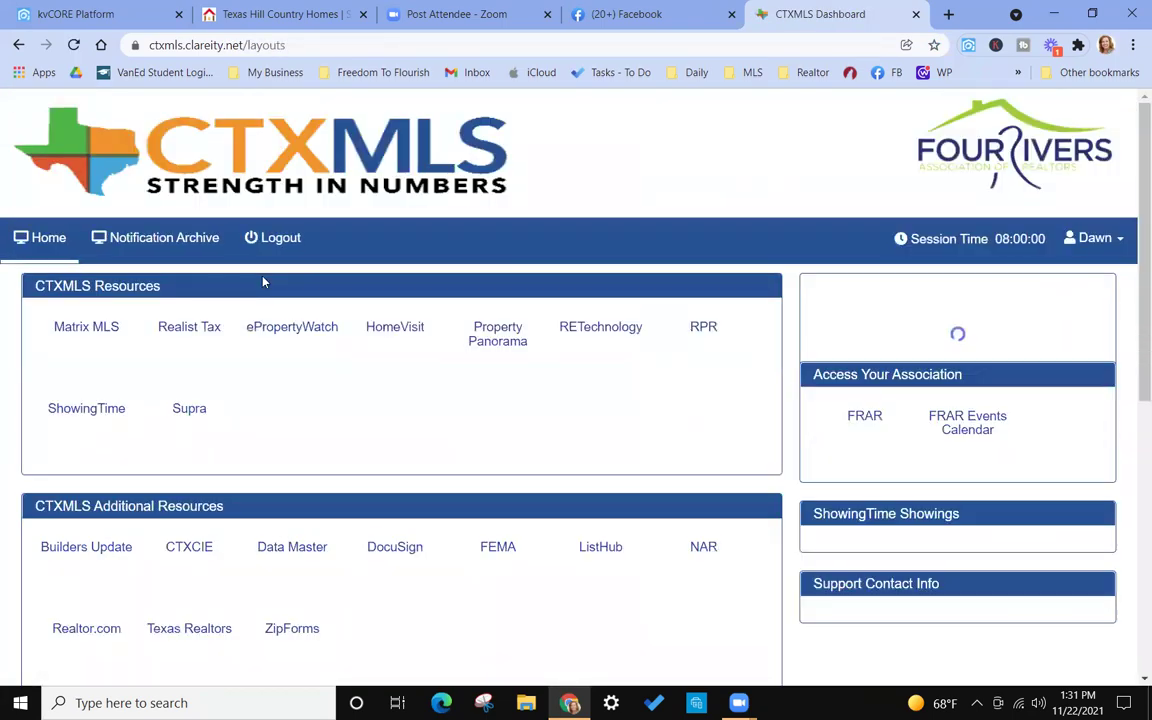
pyautogui.scroll(-1, 270, 310)
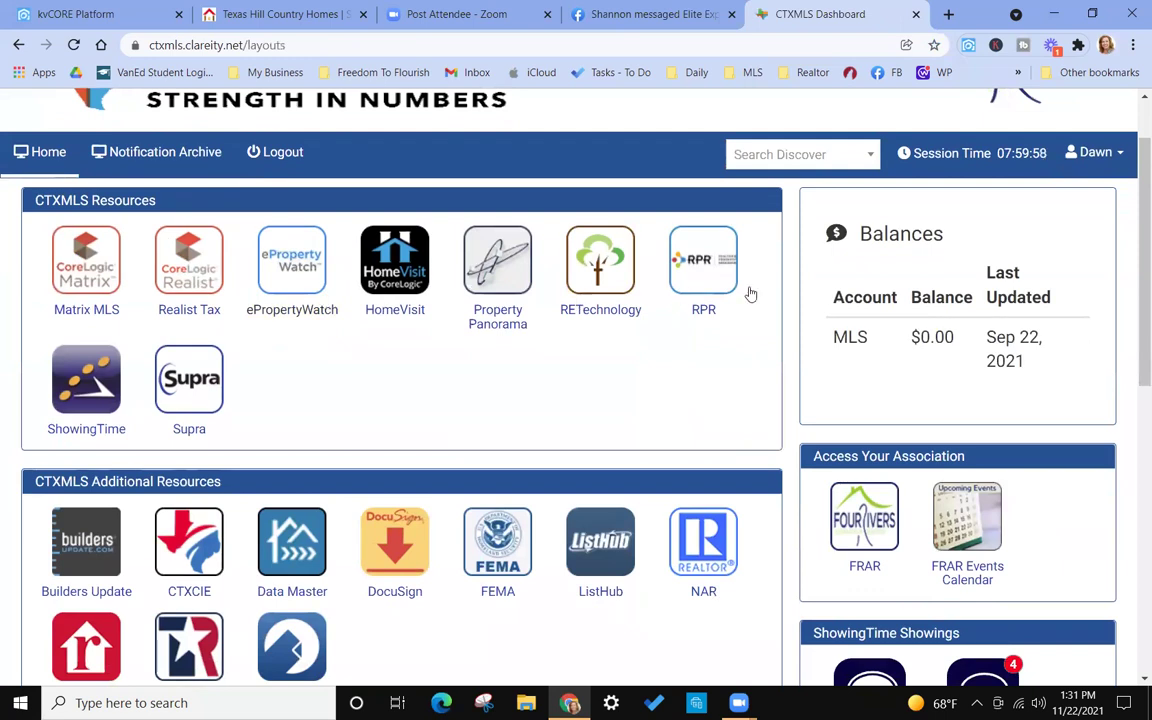
# Launch Matrix MLS from the CTXMLS dashboard and open the account's settings page.
pyautogui.scroll(1, 700, 305)
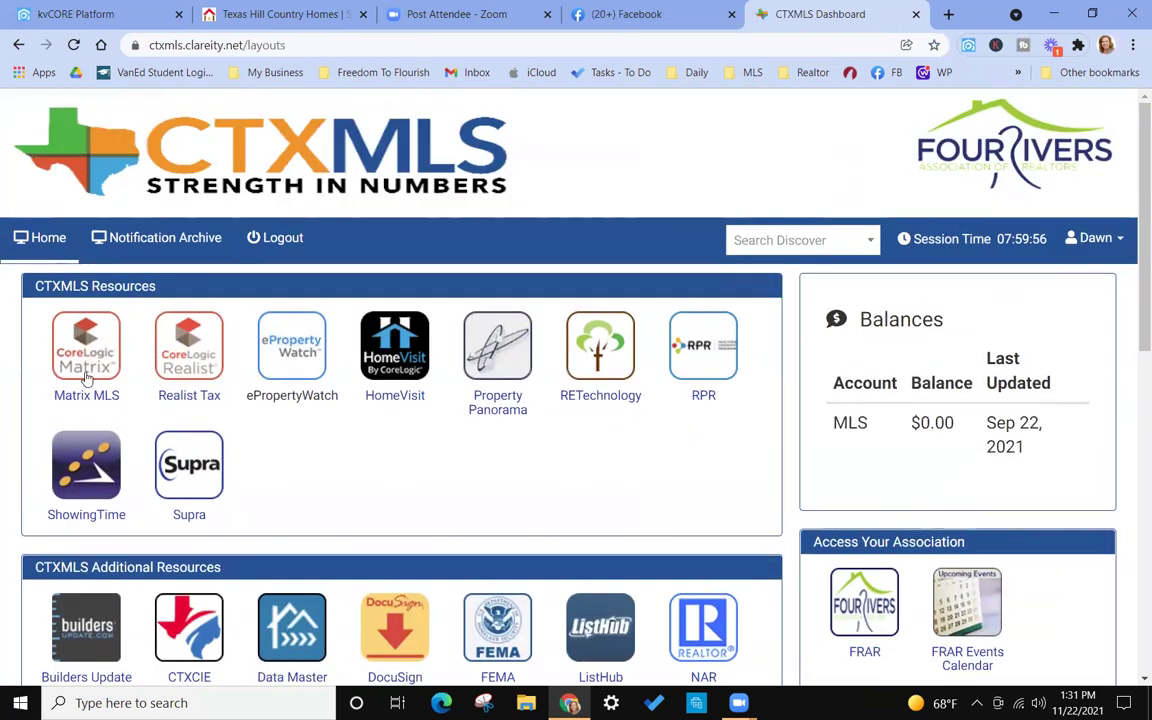
pyautogui.click(86, 365)
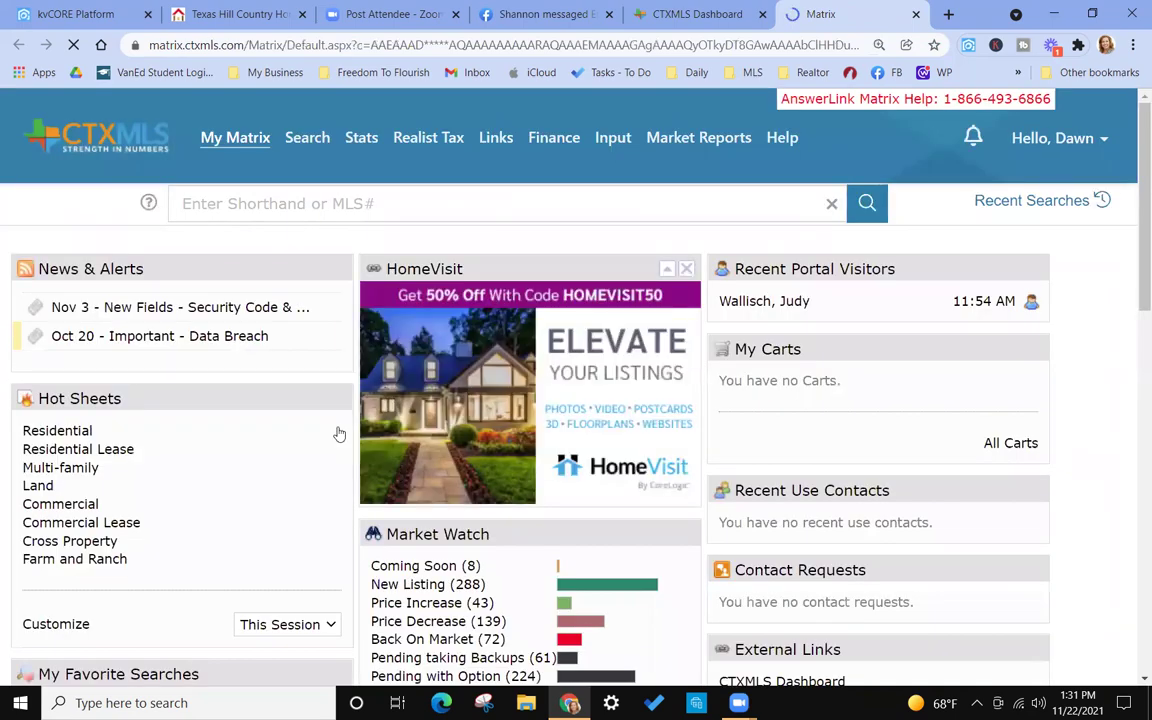
pyautogui.scroll(-4, 242, 385)
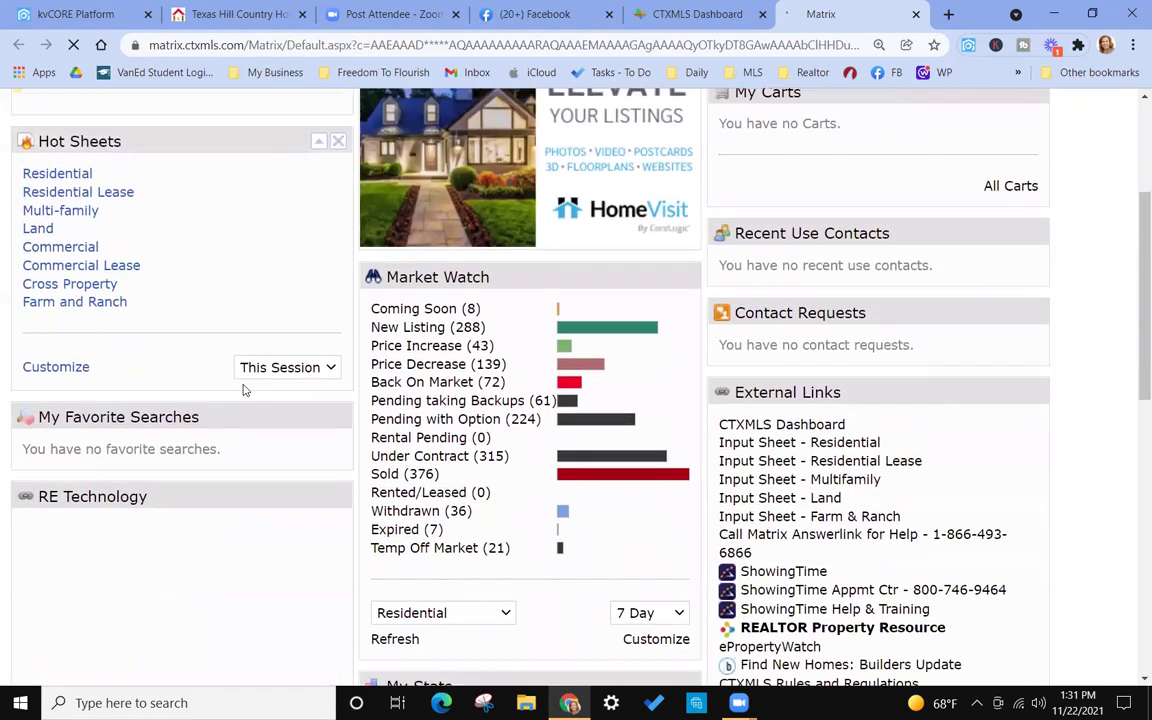
pyautogui.scroll(4, 242, 390)
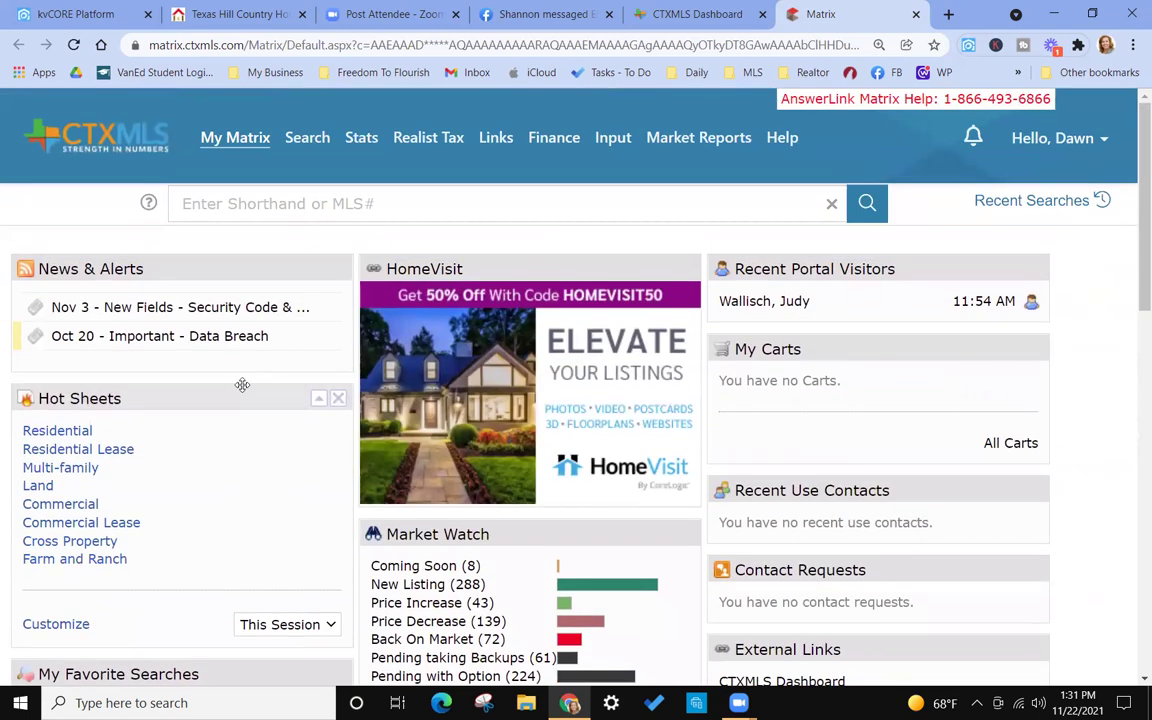
pyautogui.click(1093, 147)
pyautogui.click(1062, 169)
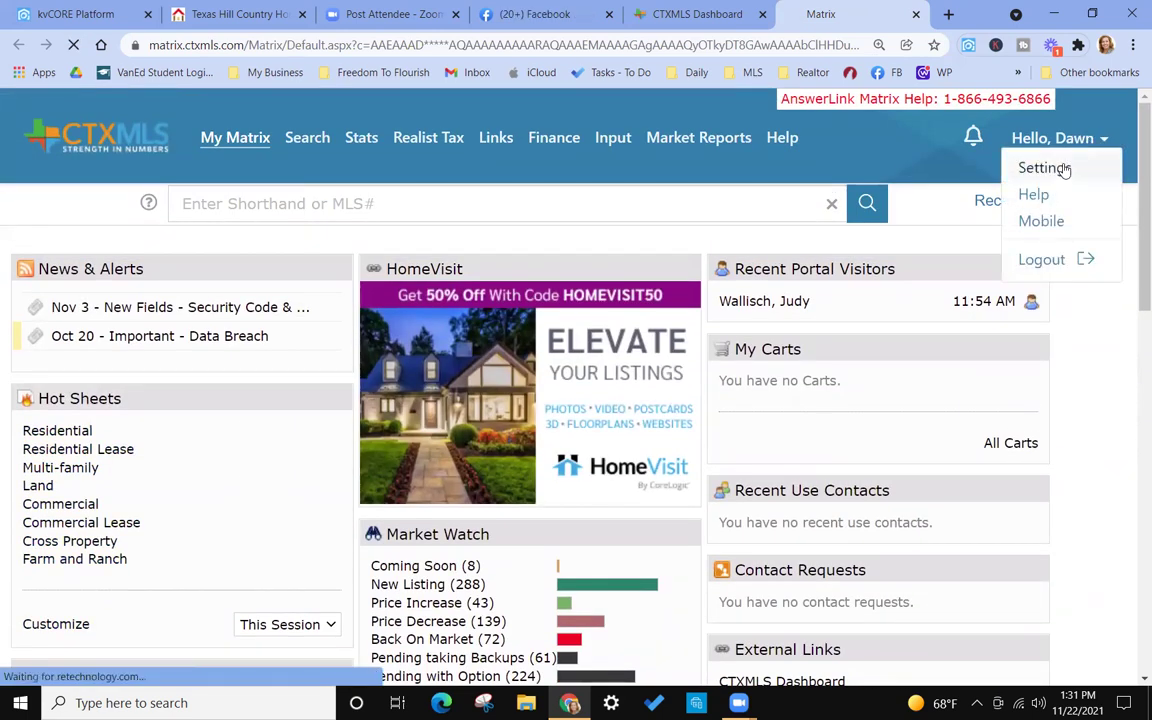
pyautogui.scroll(-1, 677, 327)
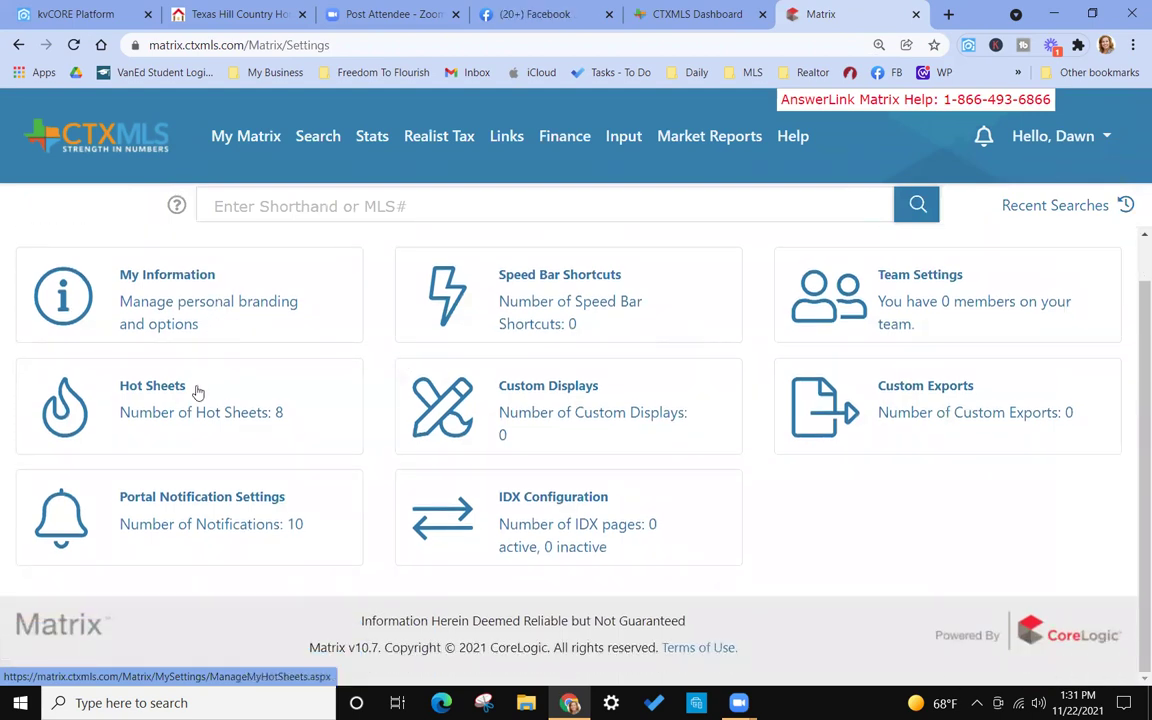
# Open the IDX Configuration in the Matrix settings and review its form selection, map area and activation options.
pyautogui.click(553, 500)
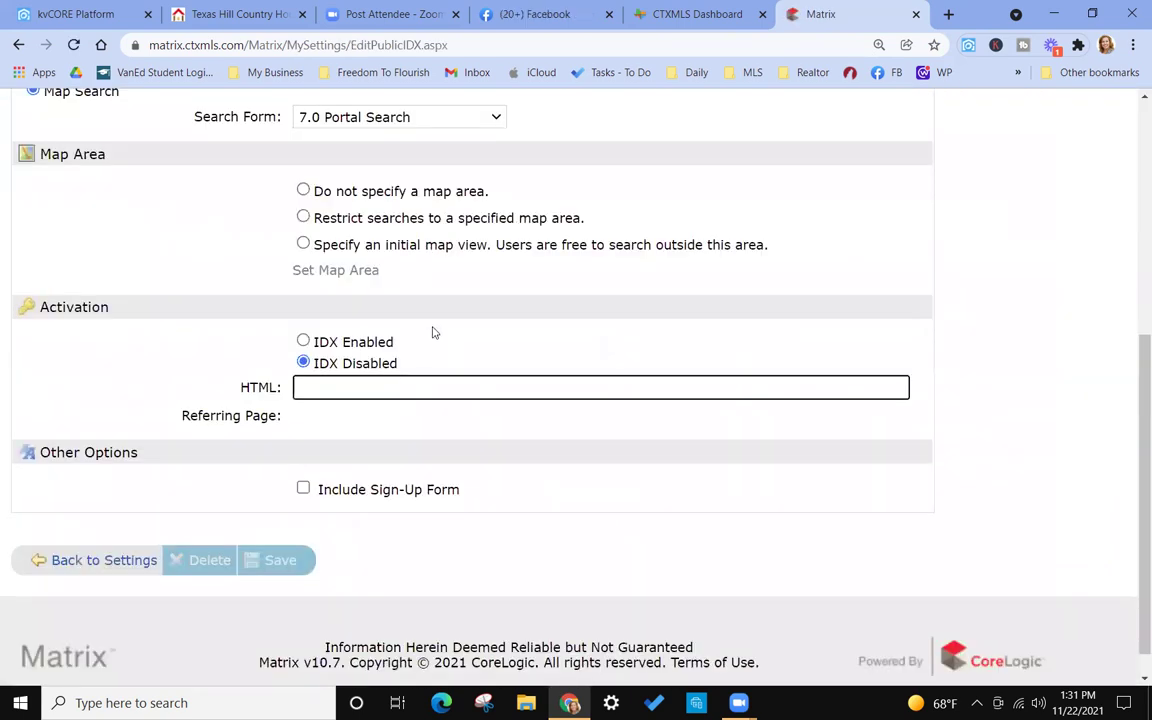
pyautogui.scroll(-1, 433, 332)
pyautogui.scroll(4, 433, 332)
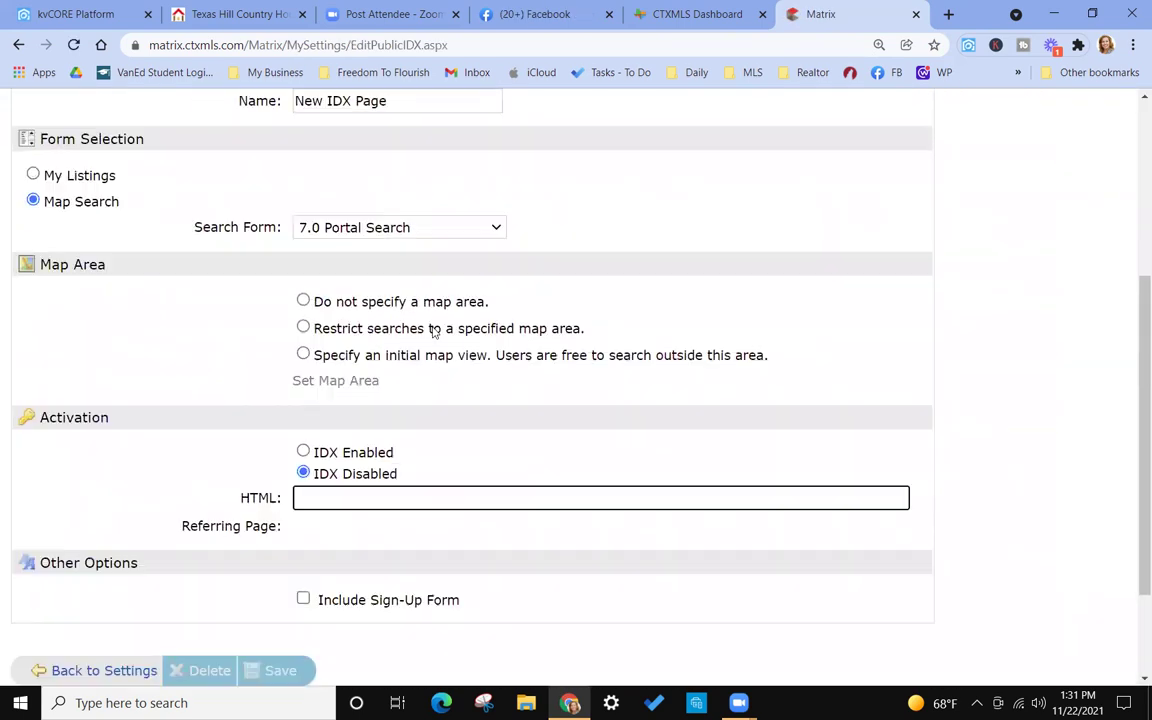
pyautogui.scroll(2, 433, 332)
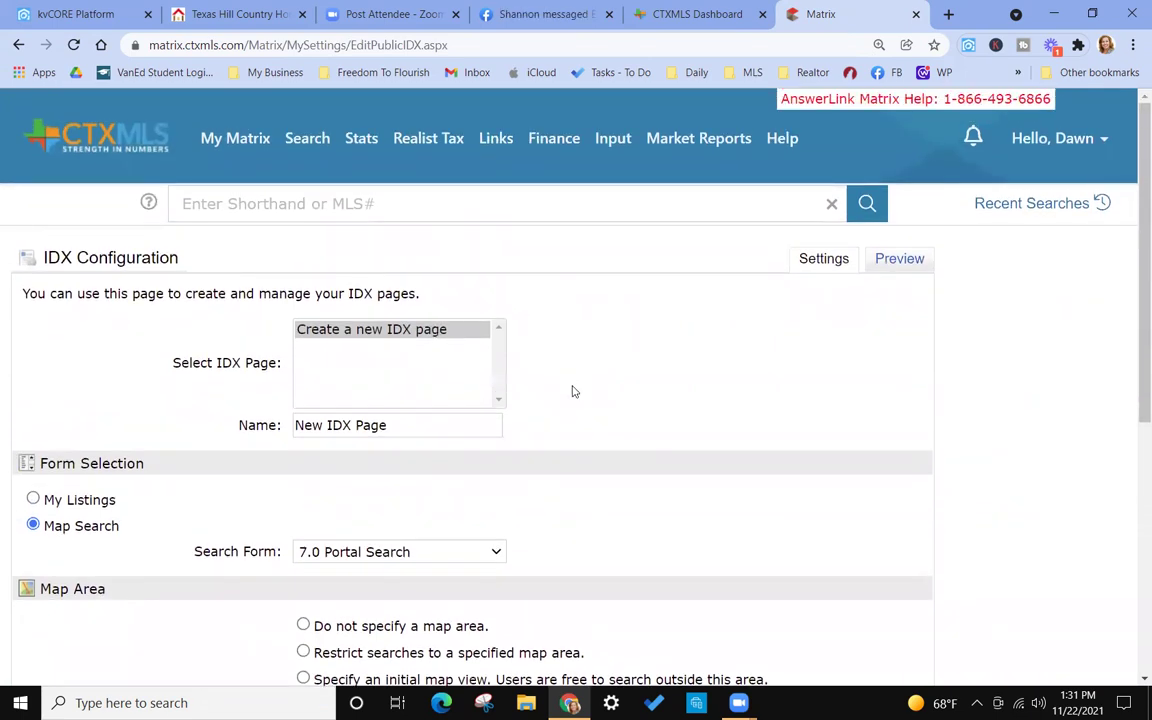
pyautogui.scroll(-2, 573, 391)
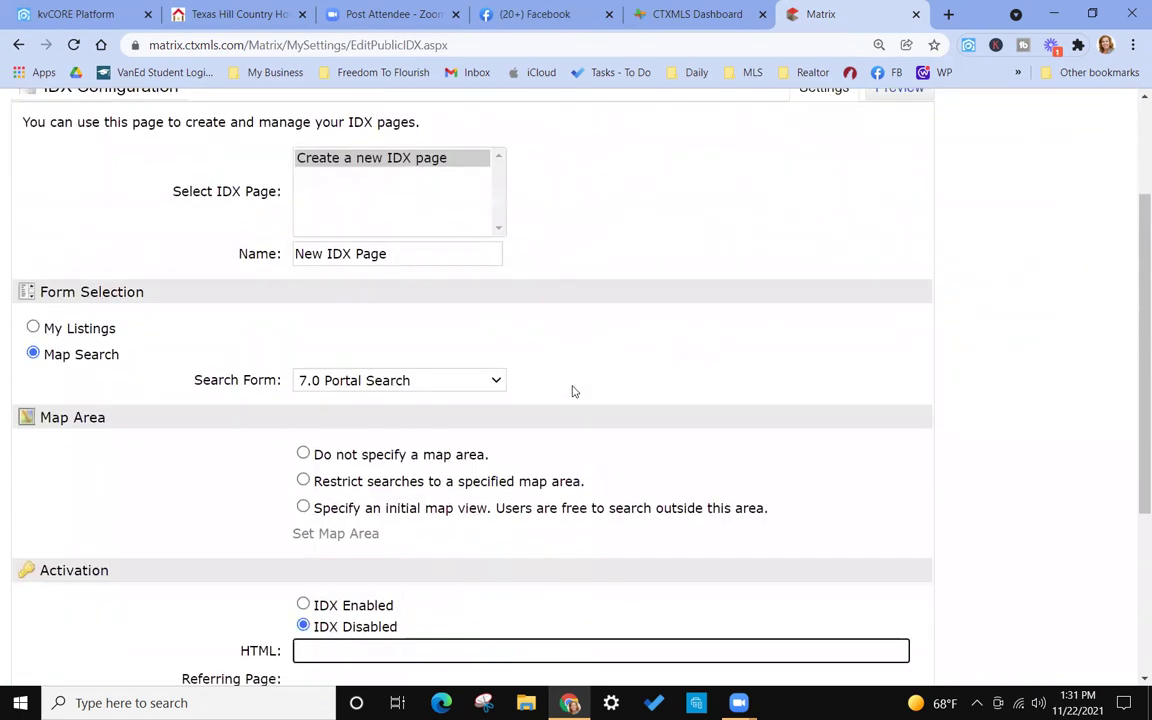
pyautogui.scroll(-3, 573, 391)
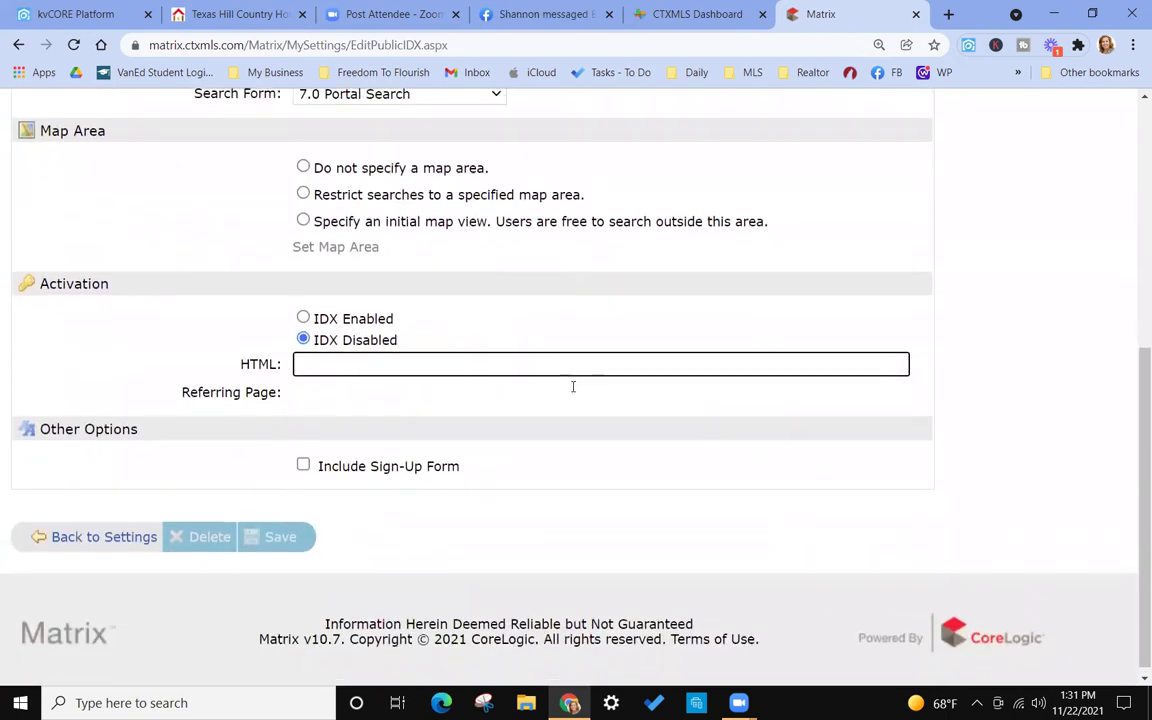
pyautogui.scroll(5, 573, 386)
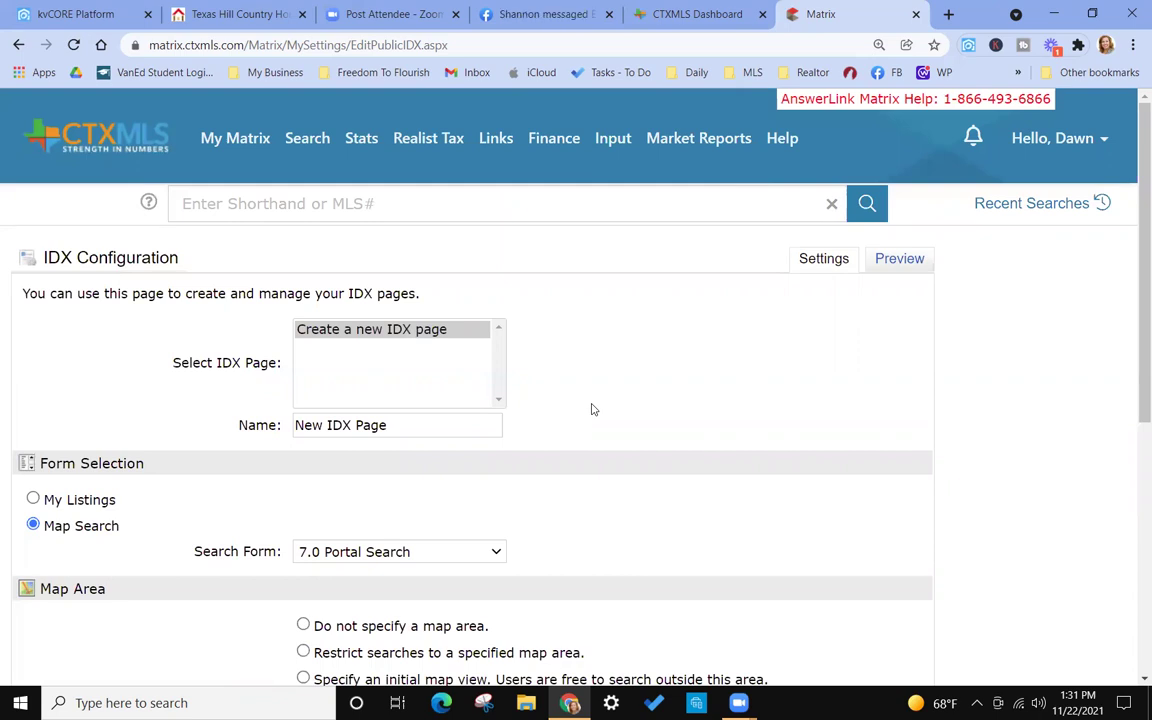
# Close the Matrix and CTXMLS Dashboard tabs and return to the agent profile in kvCORE.
pyautogui.click(917, 15)
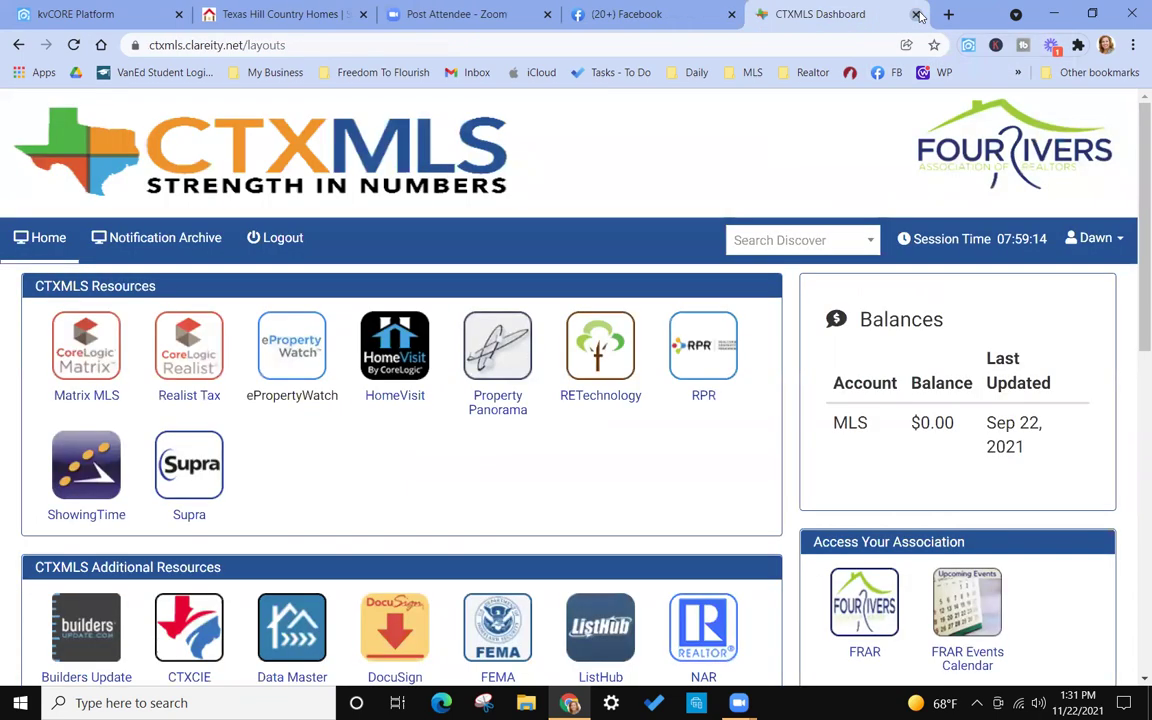
pyautogui.click(915, 15)
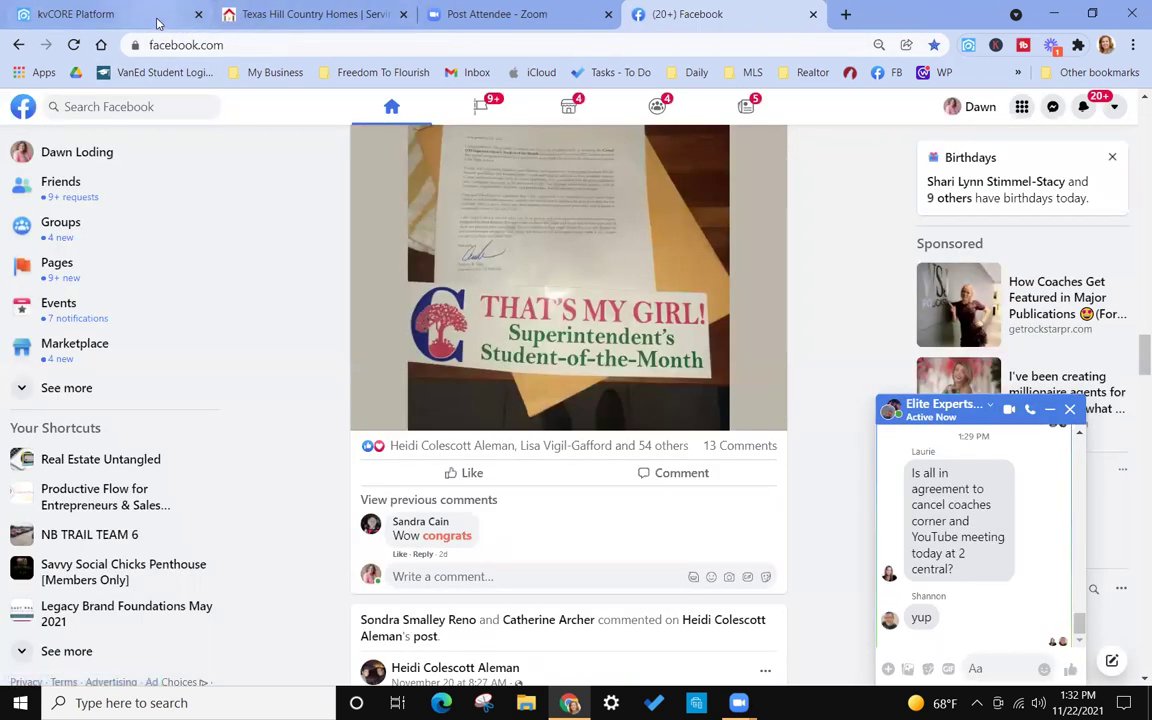
pyautogui.click(157, 22)
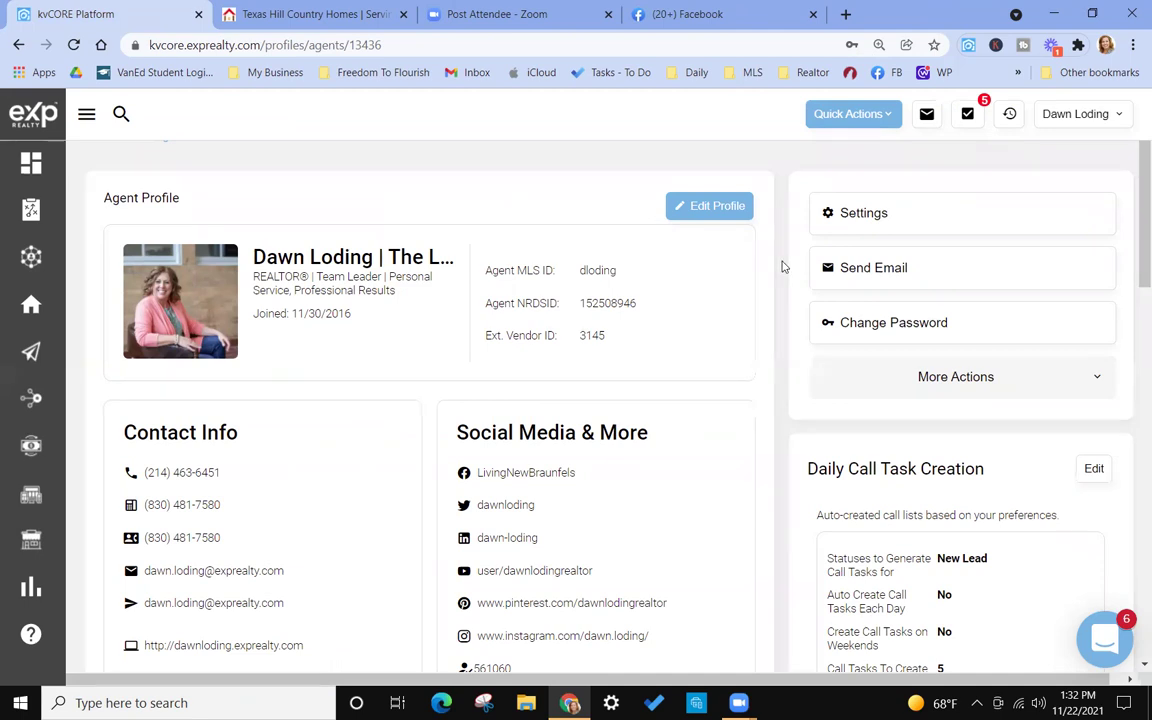
pyautogui.scroll(-1, 830, 330)
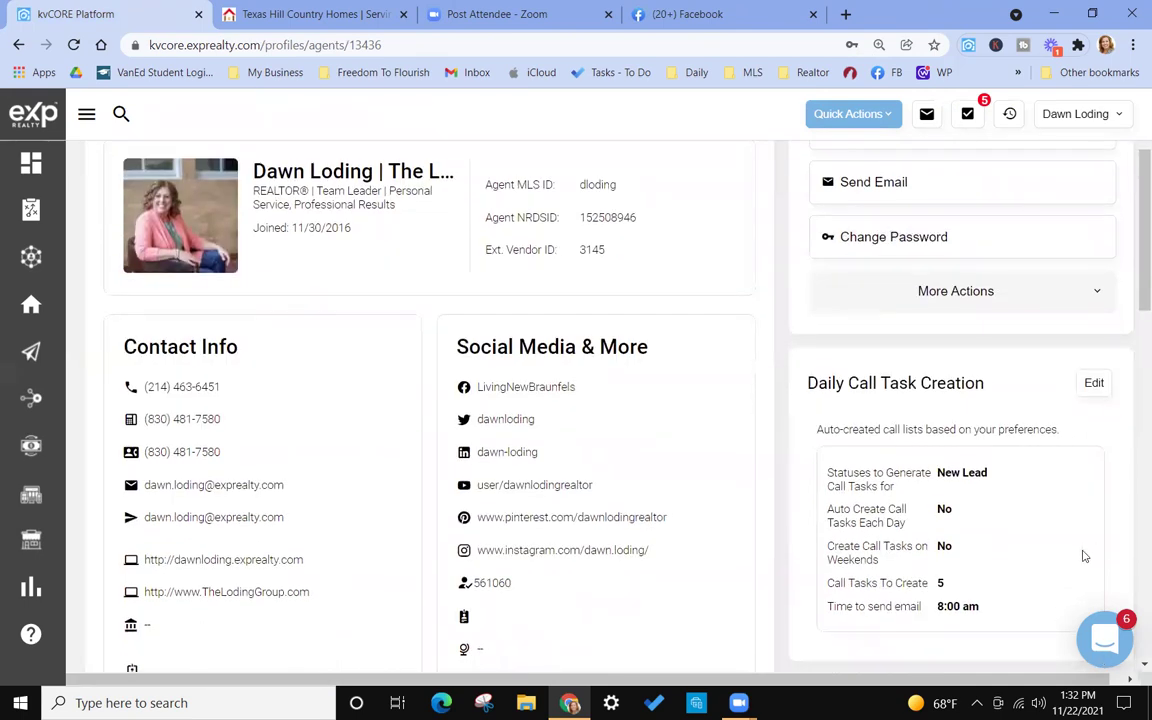
# Open the kvCORE support chat and start a new conversation with the Ask A Question option.
pyautogui.click(1108, 646)
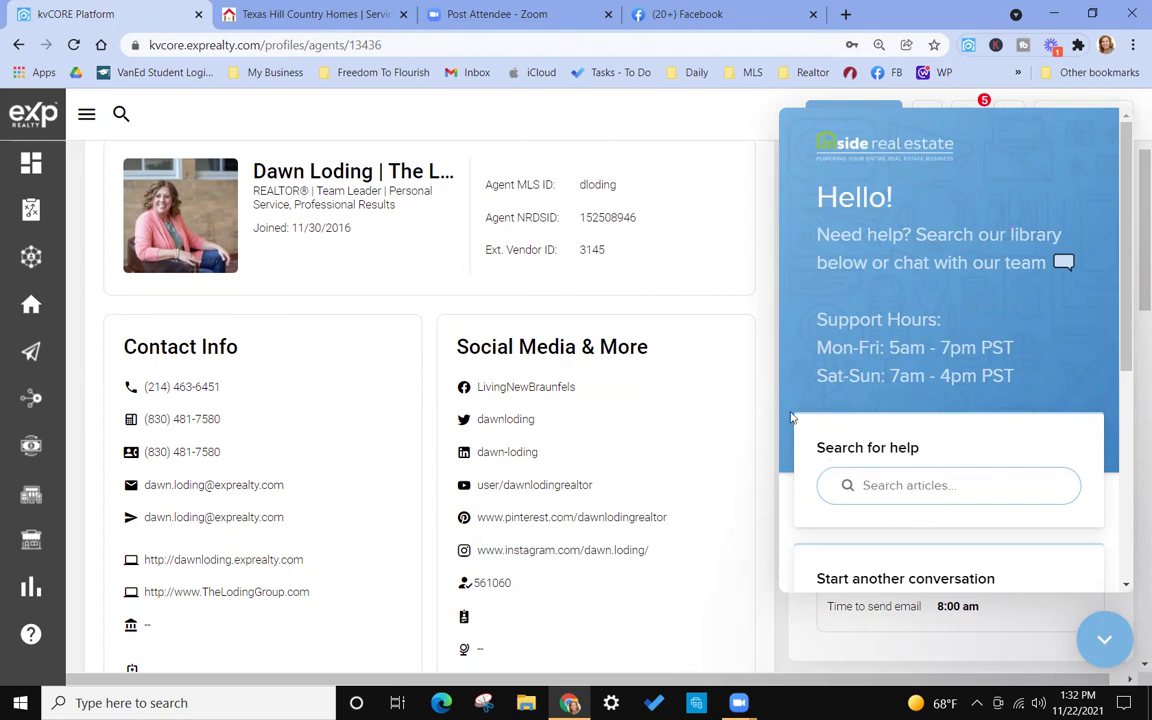
pyautogui.scroll(-2, 930, 493)
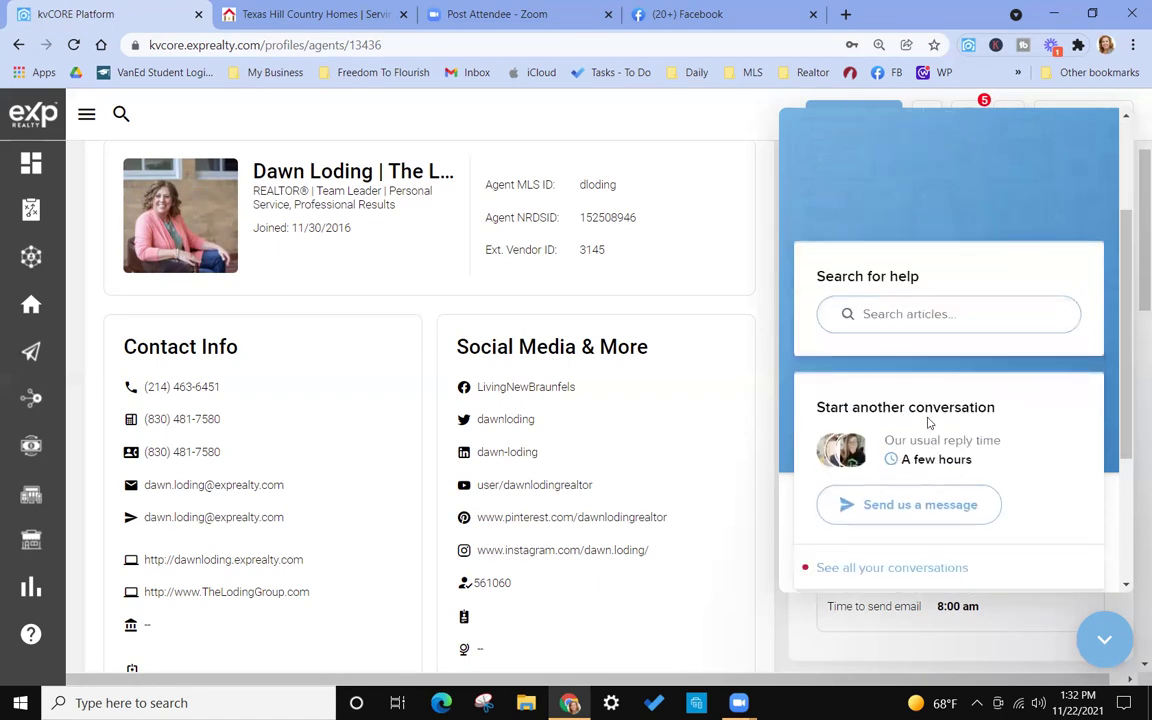
pyautogui.click(890, 506)
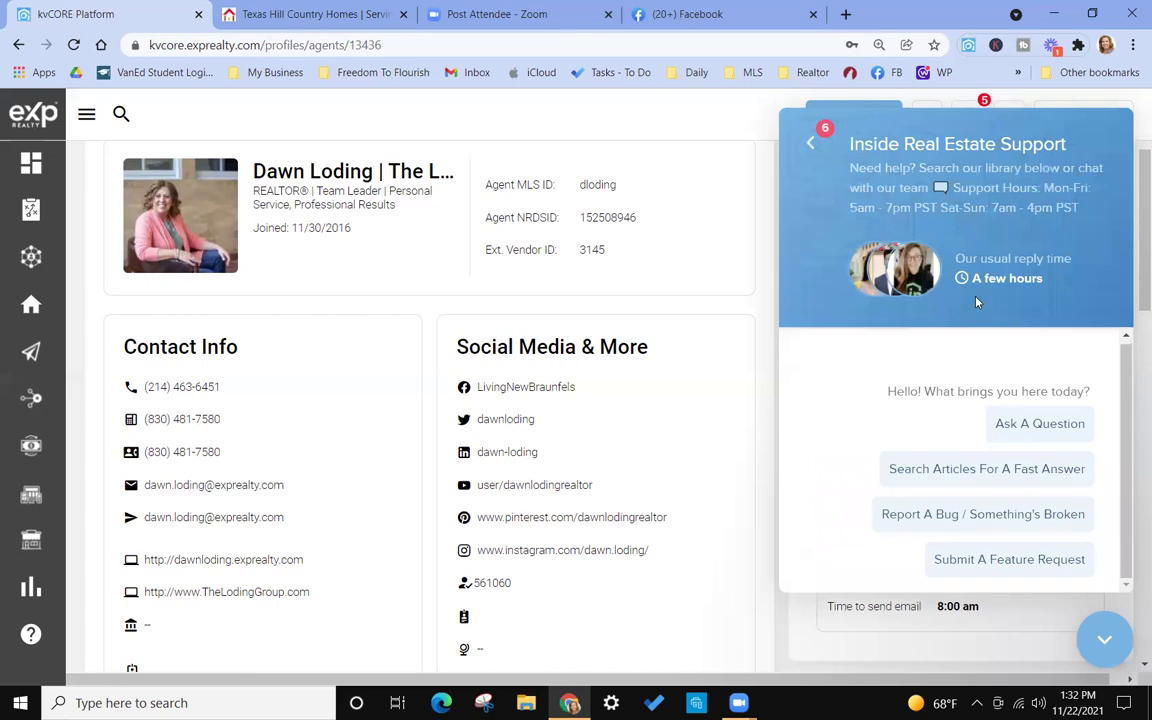
pyautogui.click(1028, 427)
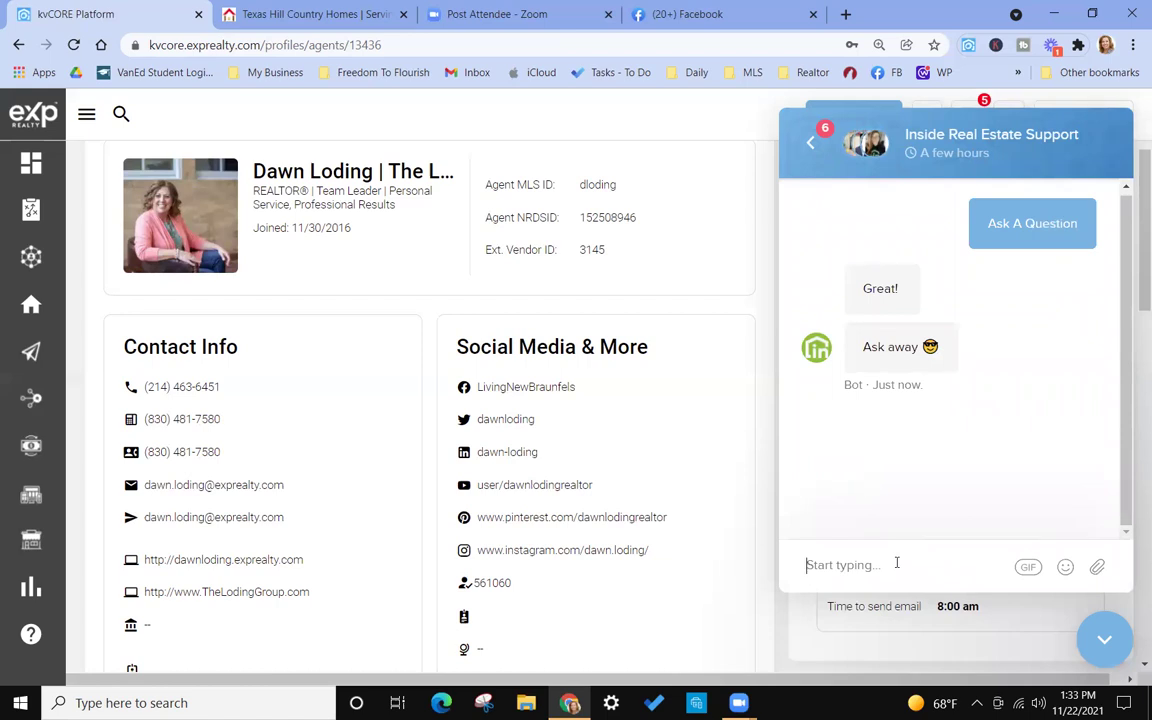
# Send the support chat the question "What is the Ext Vendor ID? Where do I find this?".
pyautogui.write('hat is the e')
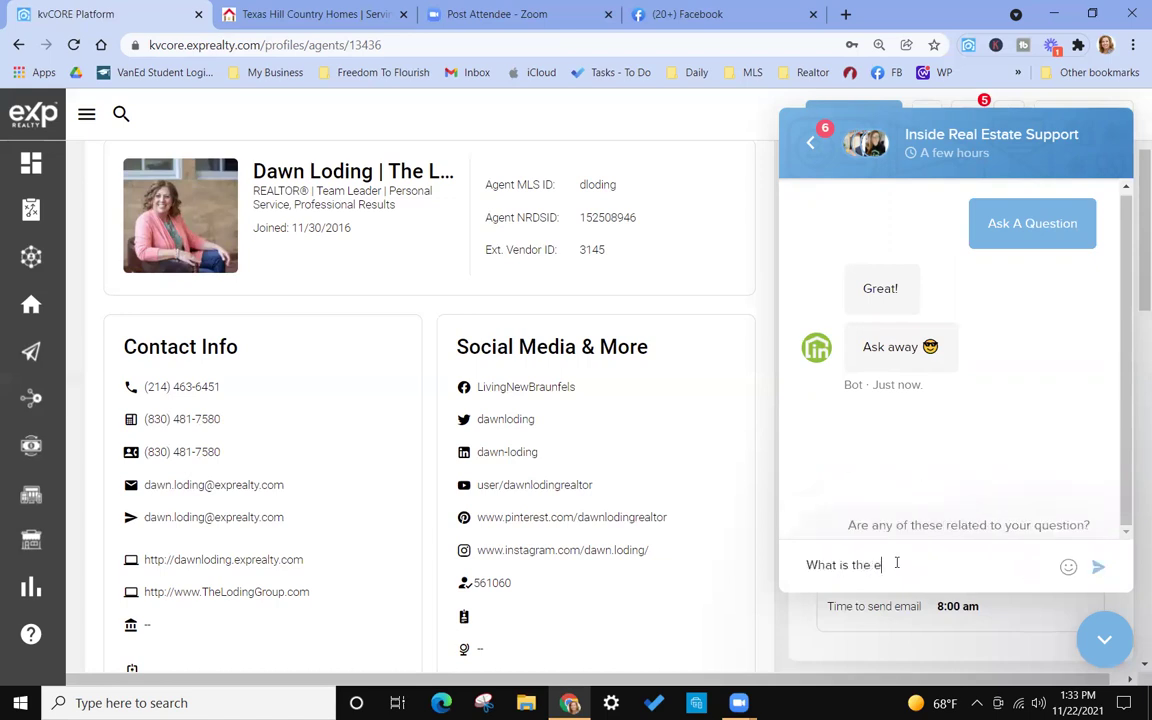
pyautogui.write('Ext')
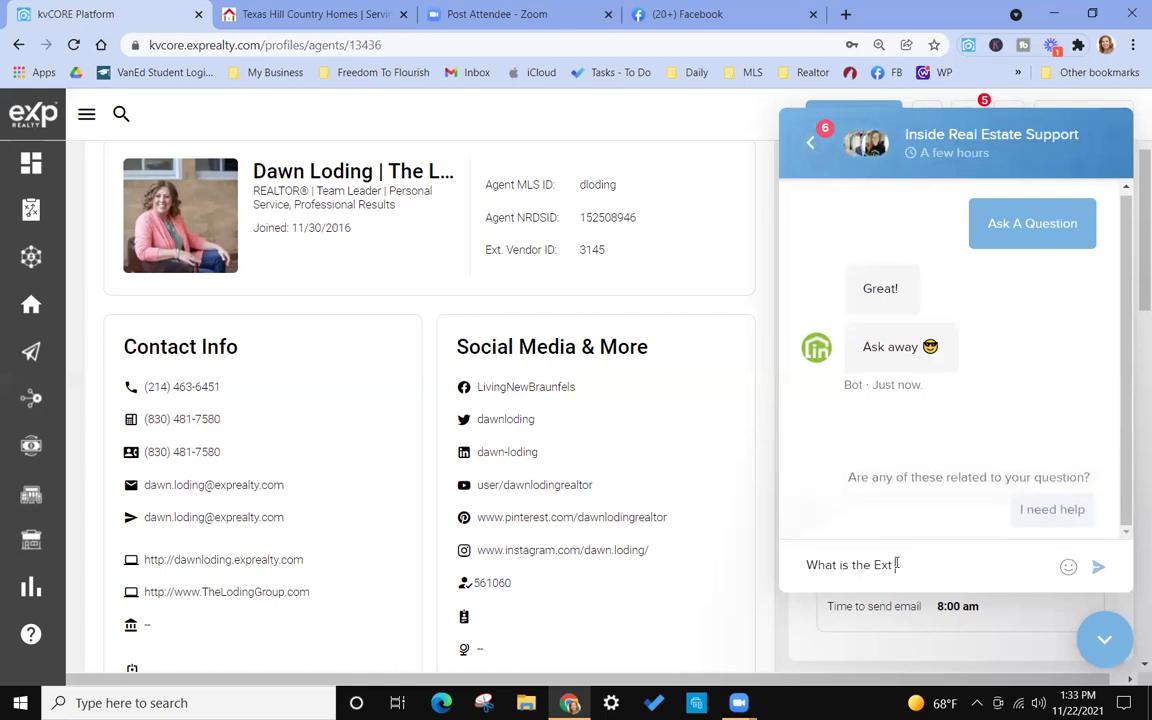
pyautogui.write(' Vendor')
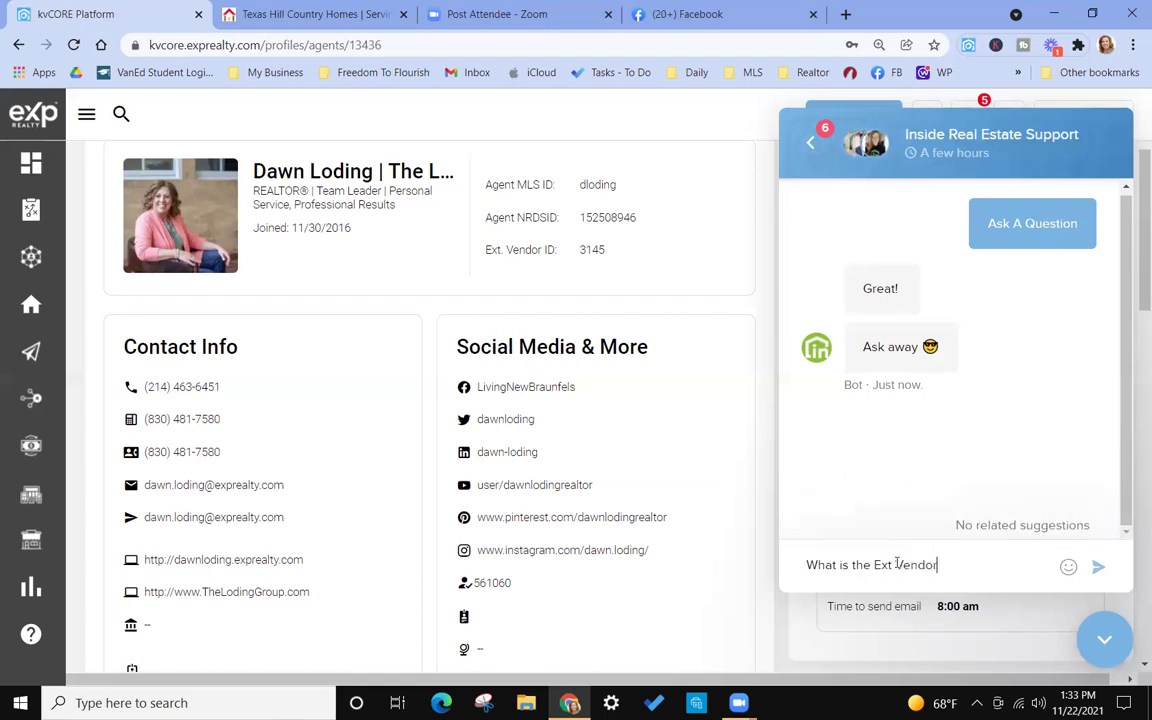
pyautogui.write(' ID?  Where do I find this?')
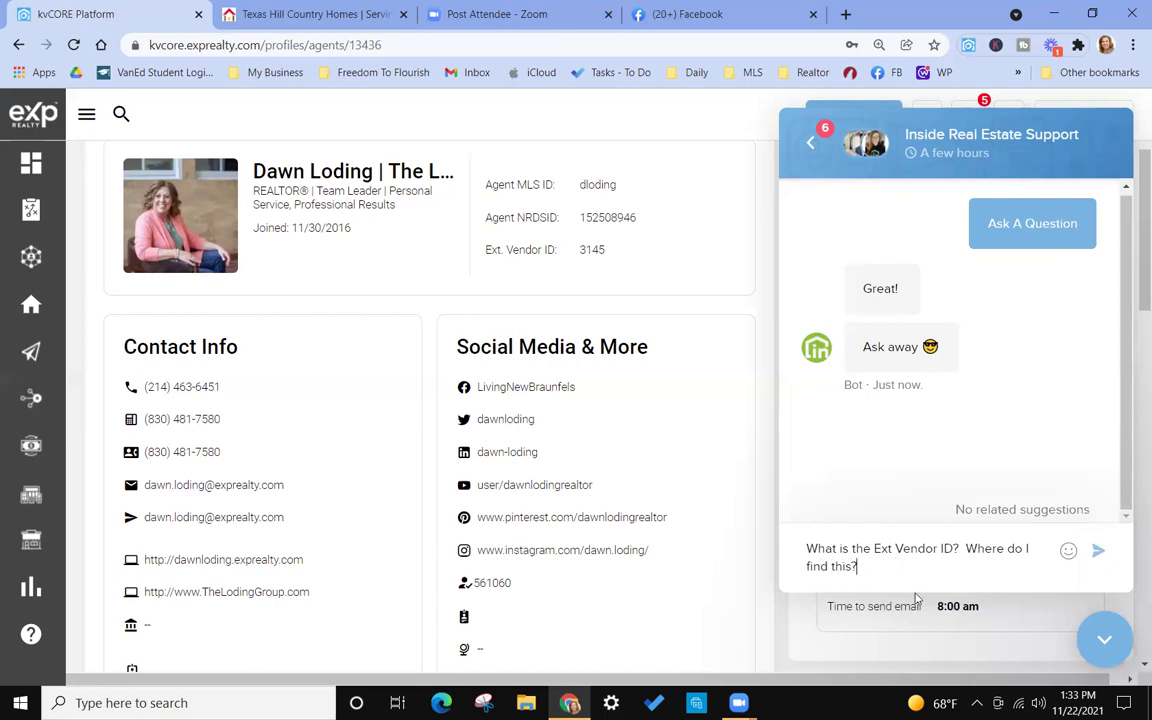
pyautogui.click(1098, 550)
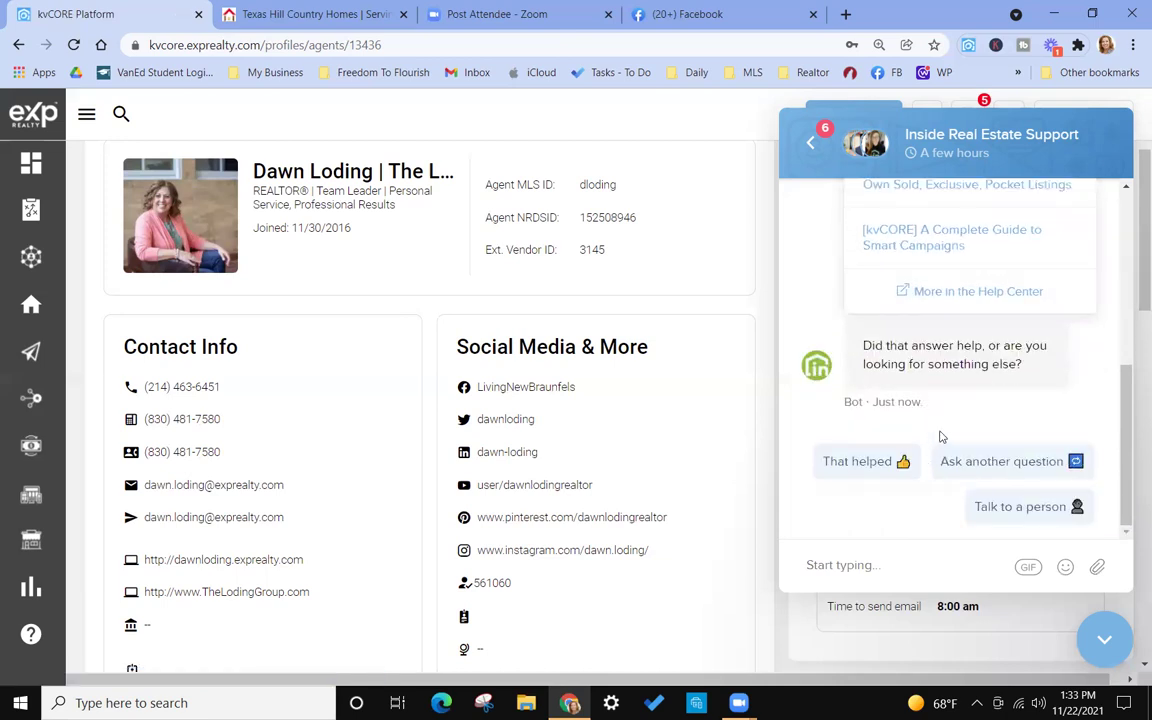
# Request to talk to a person in the support conversation, and leave and close the chat.
pyautogui.click(1000, 518)
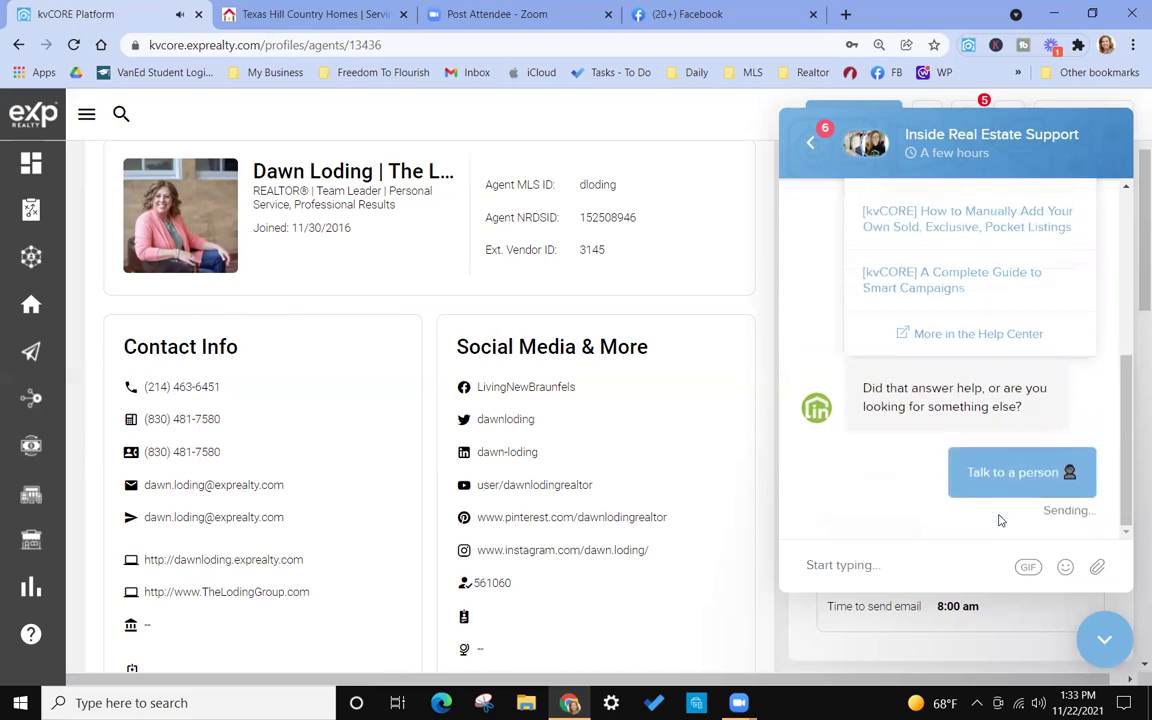
pyautogui.scroll(1, 897, 296)
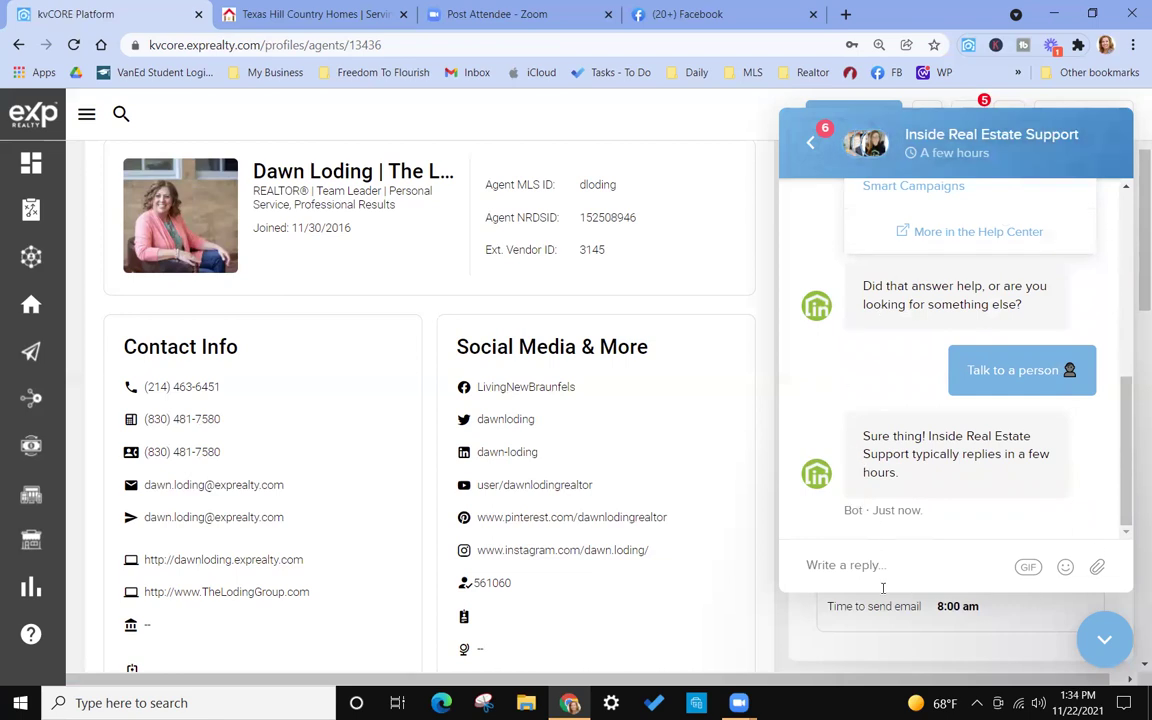
pyautogui.click(808, 148)
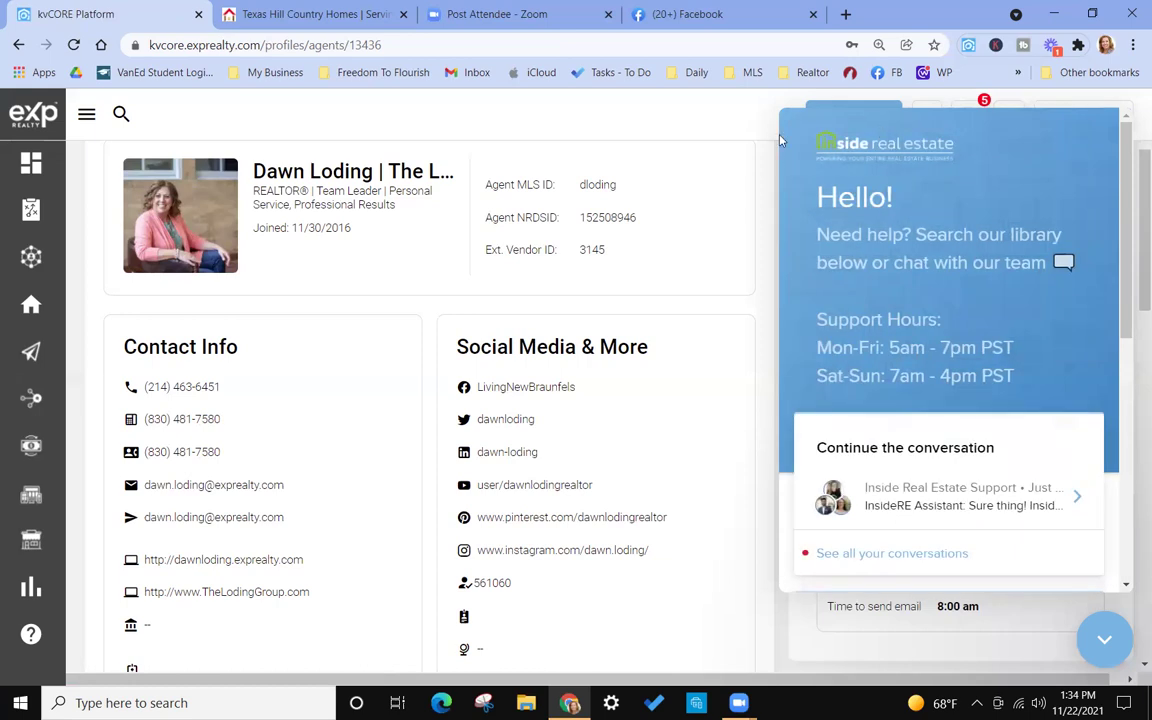
pyautogui.click(1105, 640)
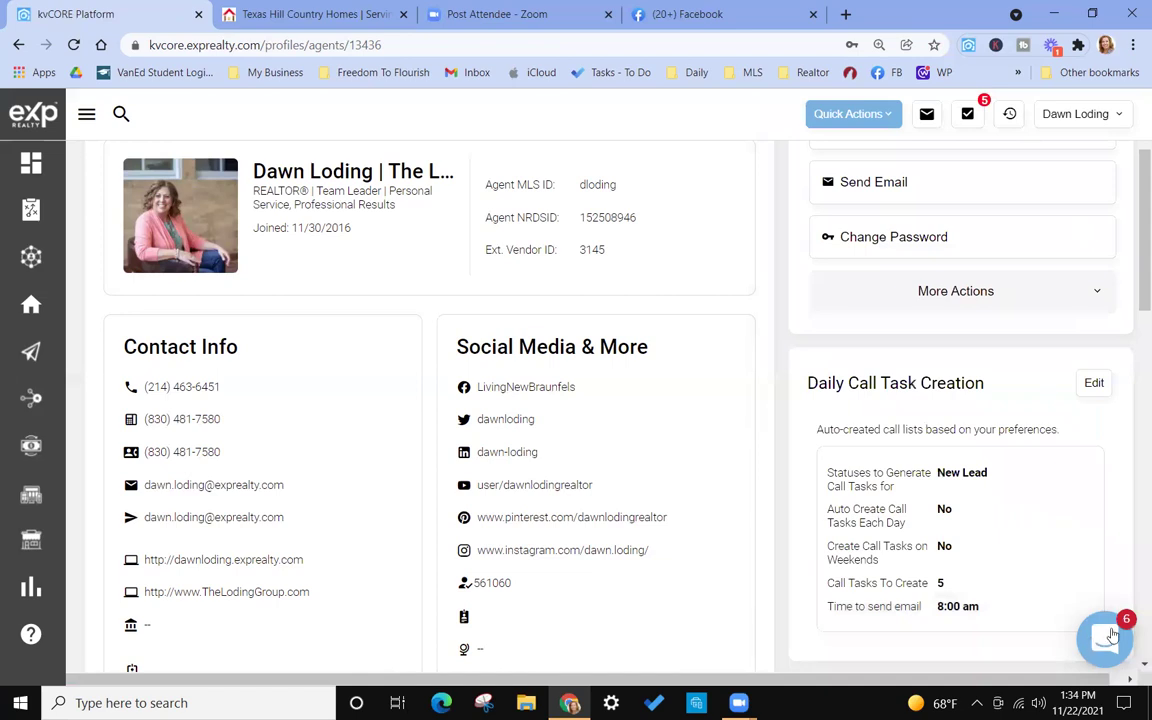
# Reopen the support chat to review its help search and messaging options, and close it to view the profile's Contact Info.
pyautogui.click(1110, 637)
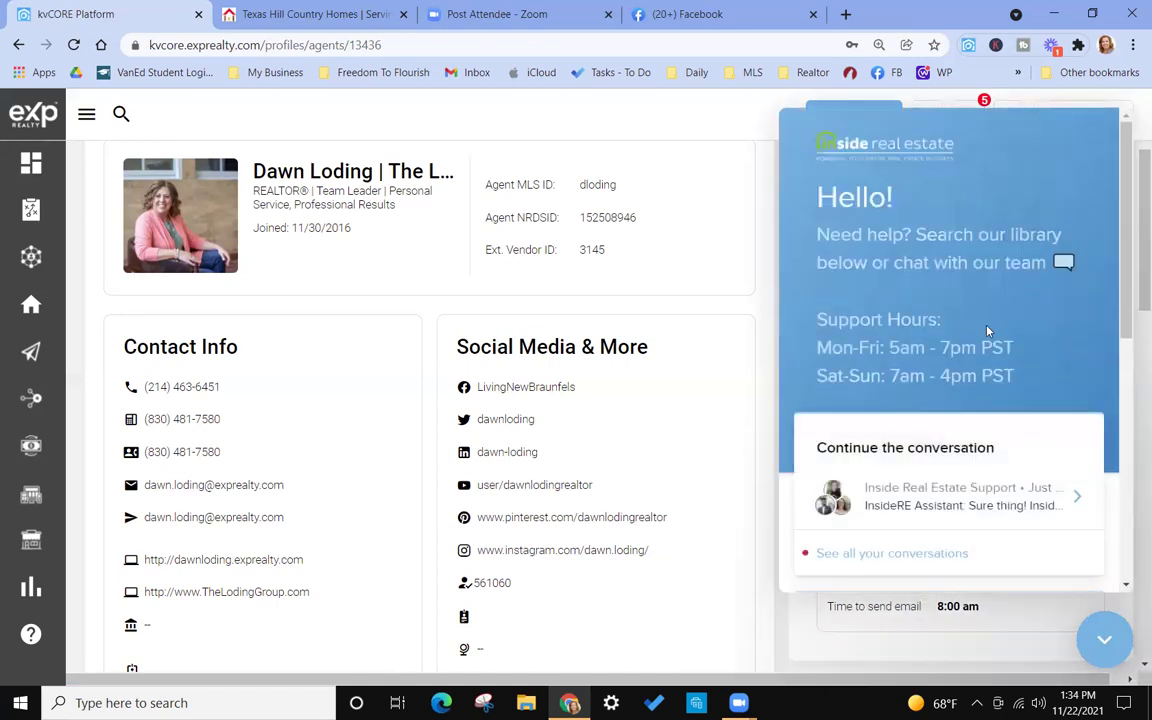
pyautogui.scroll(-3, 1000, 476)
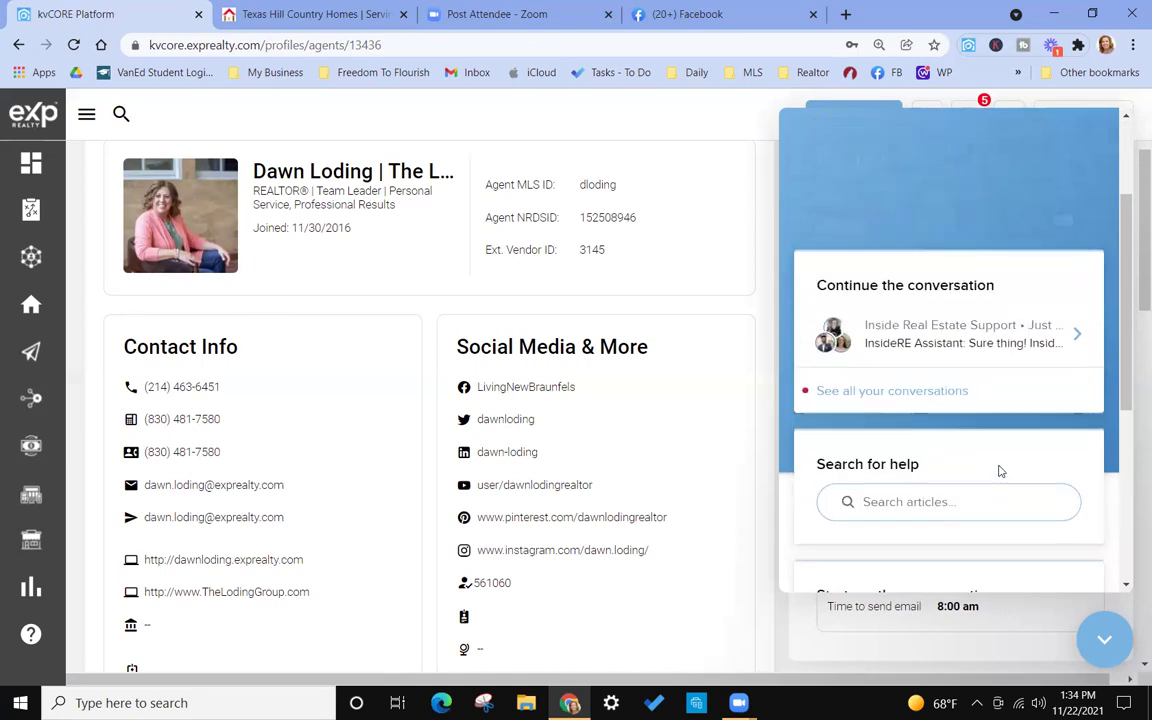
pyautogui.scroll(-5, 1000, 470)
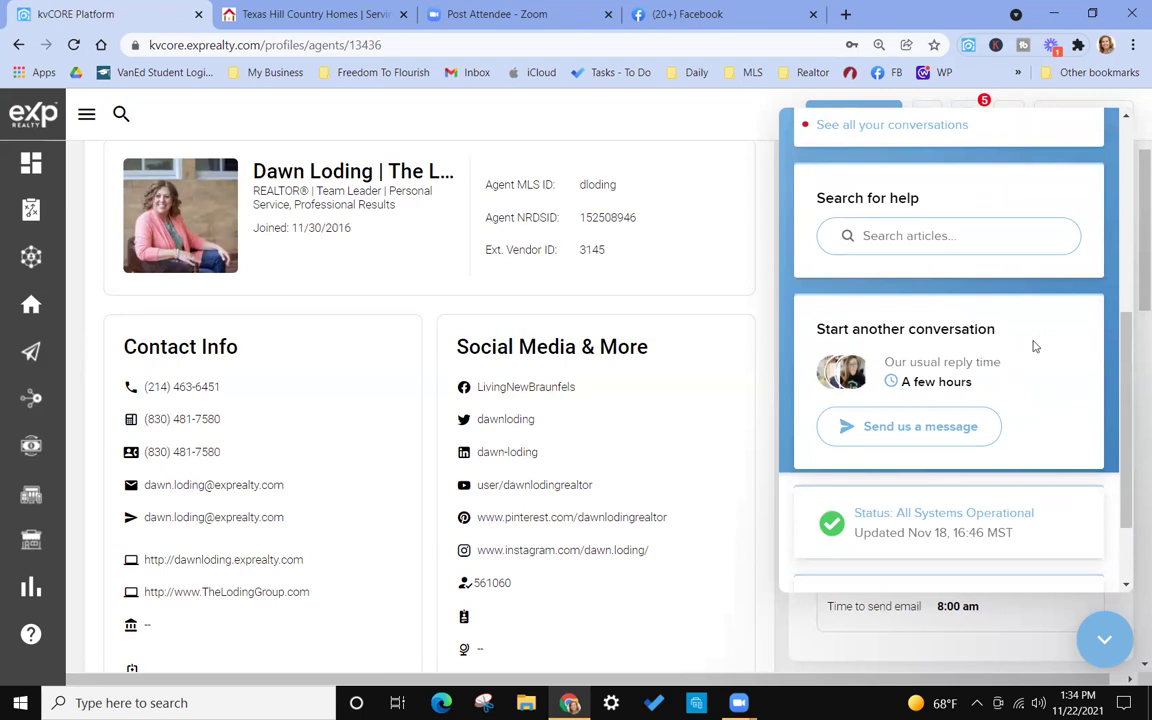
pyautogui.scroll(8, 1034, 342)
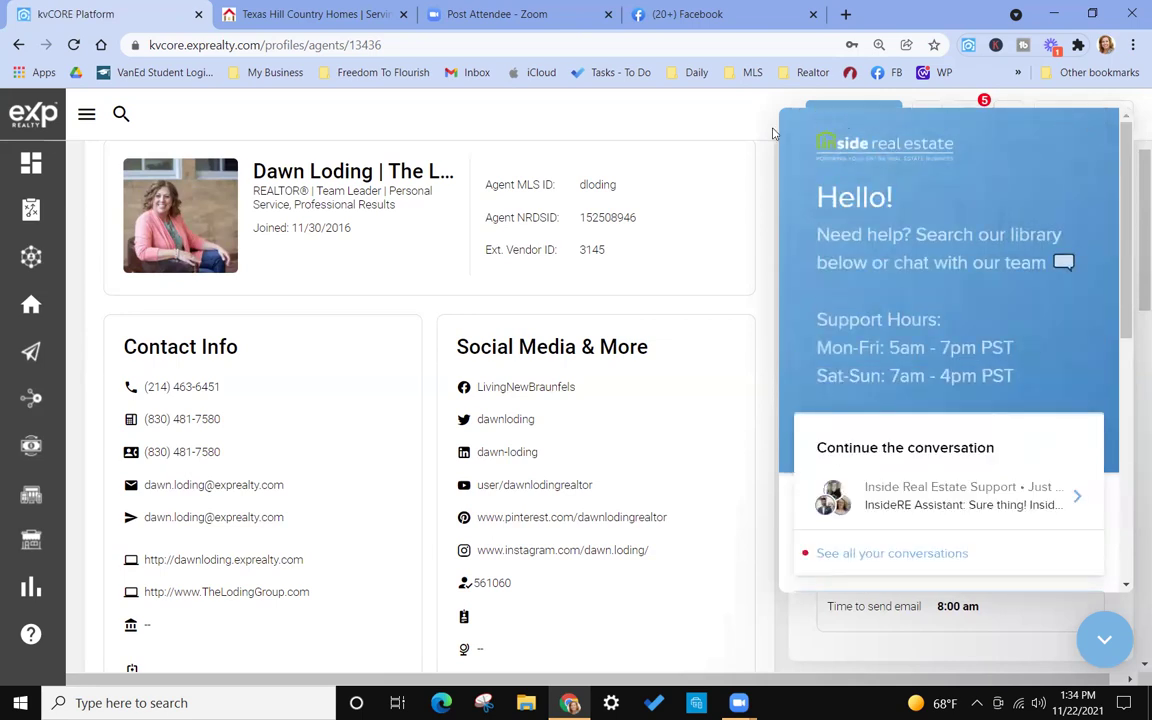
pyautogui.click(1102, 637)
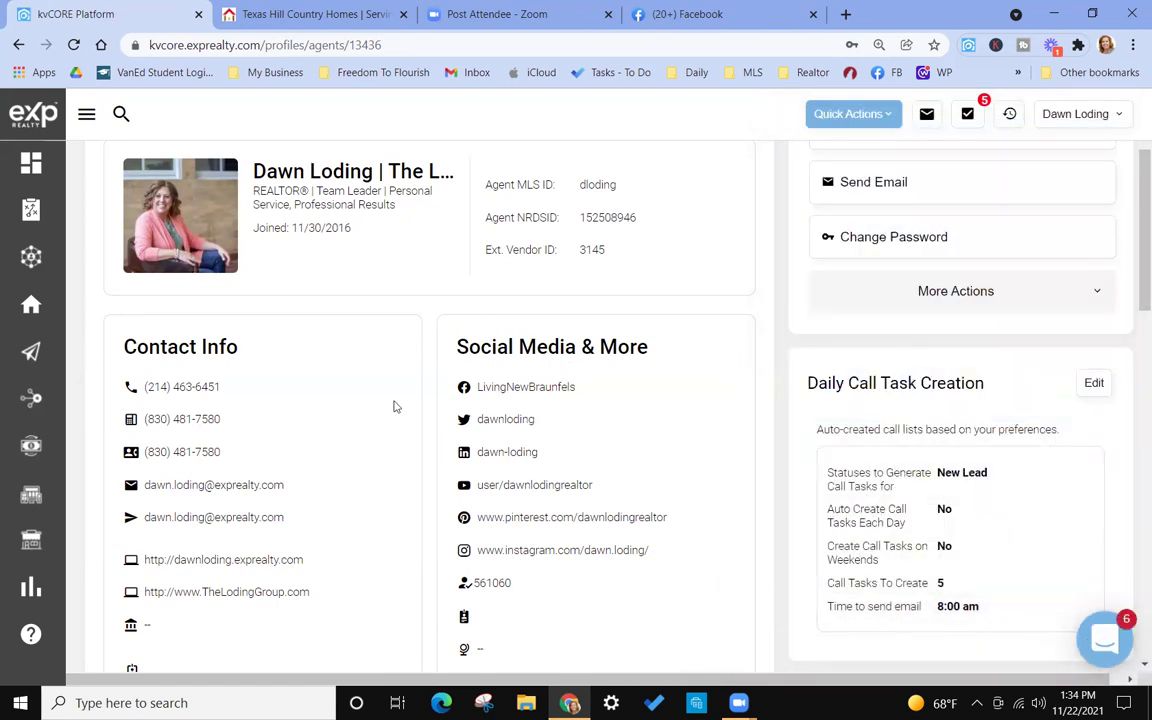
pyautogui.scroll(-2, 404, 388)
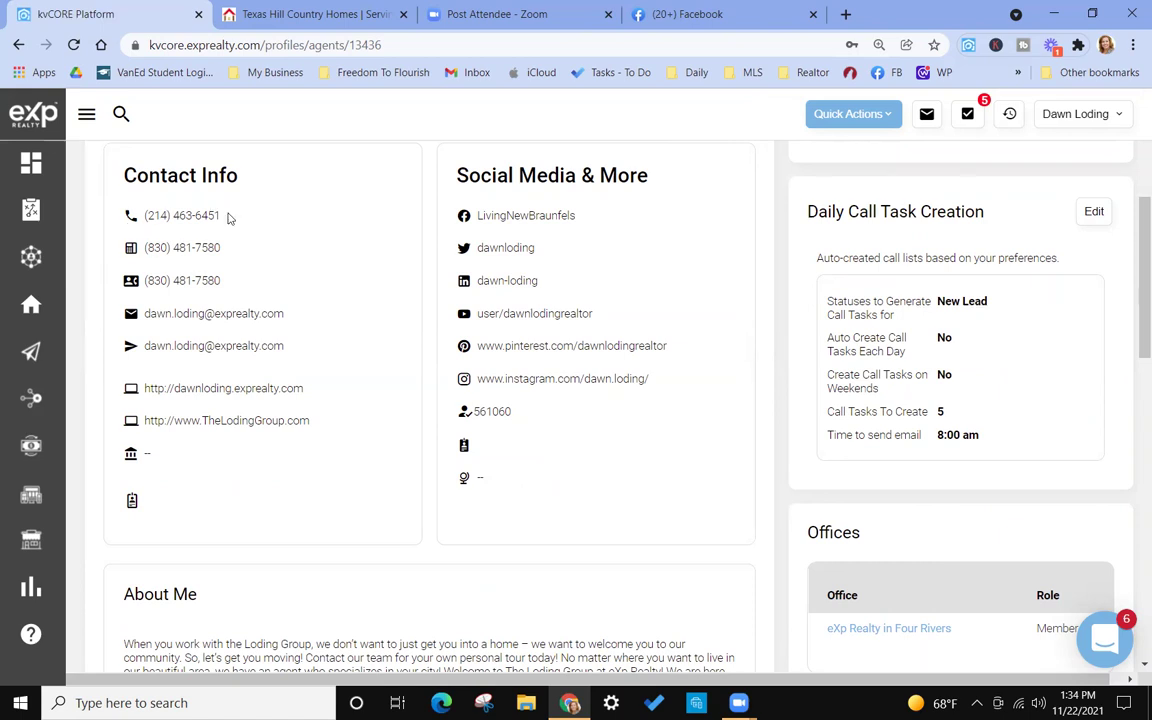
# Review the agent profile's Contact Info, About Me and Signature sections.
pyautogui.scroll(-3, 247, 255)
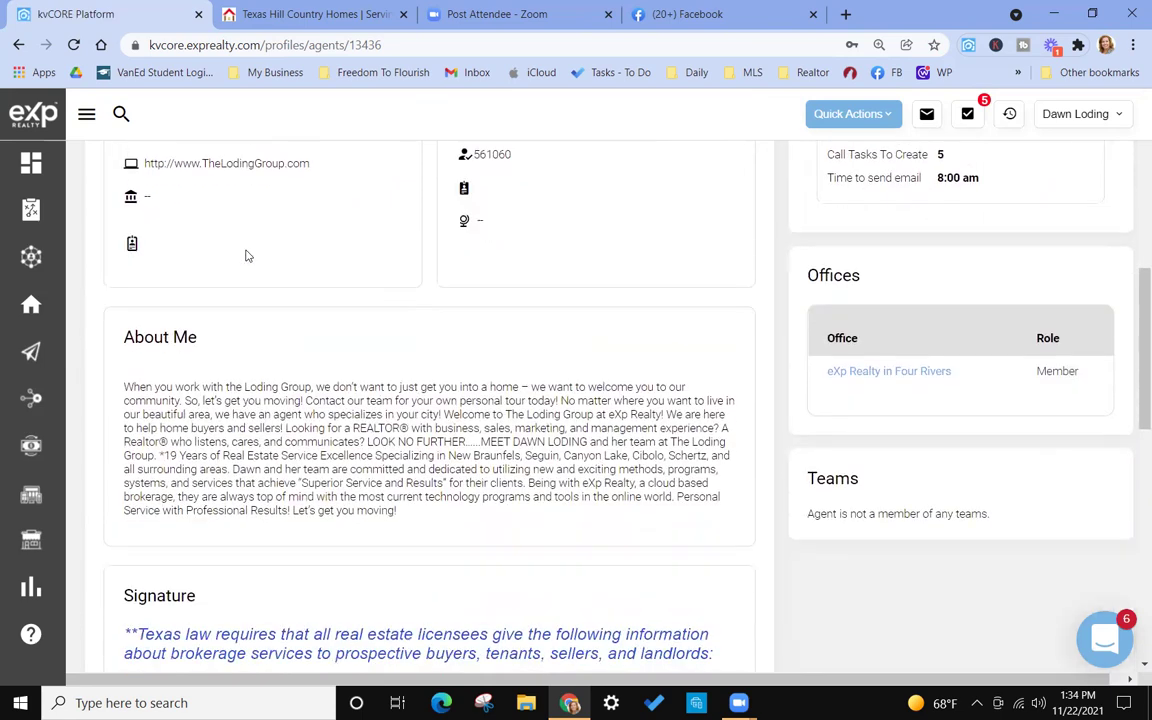
pyautogui.scroll(-1, 247, 255)
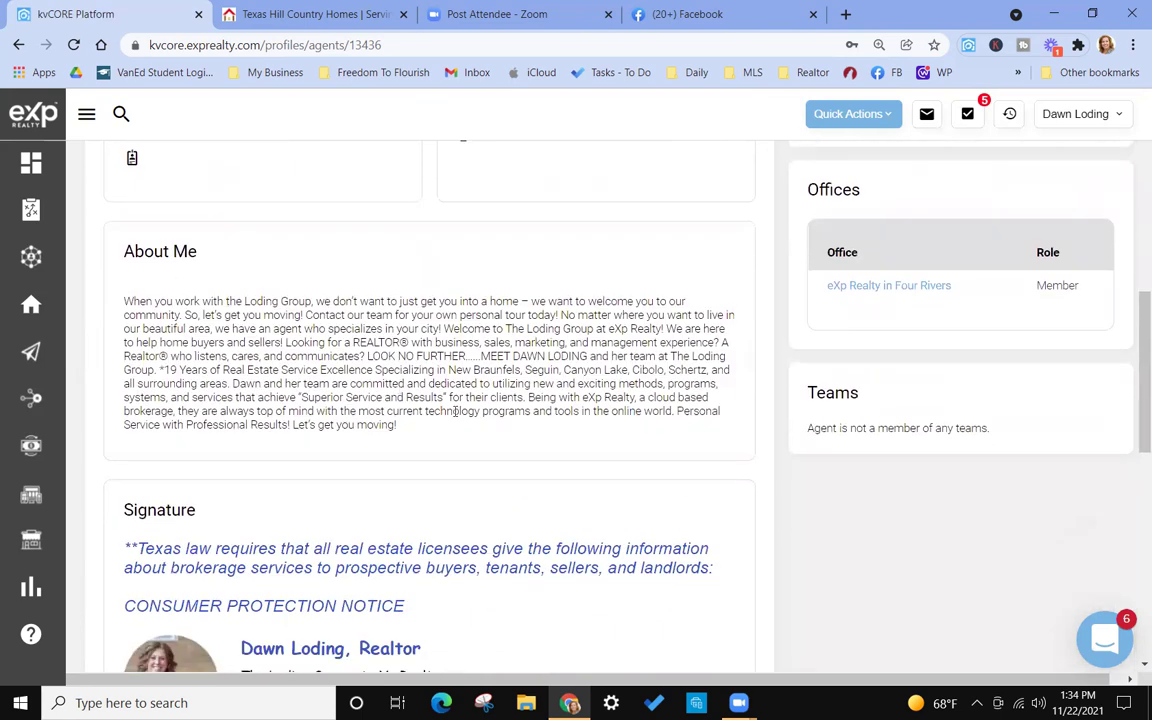
pyautogui.scroll(4, 455, 411)
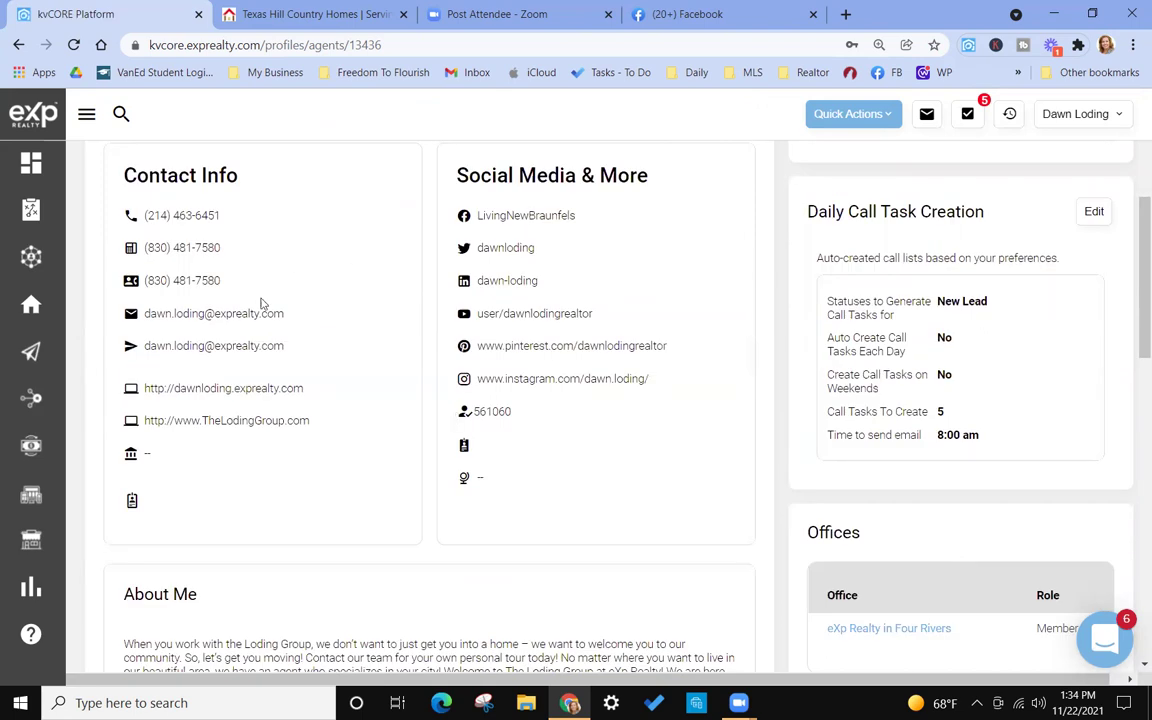
pyautogui.scroll(4, 575, 430)
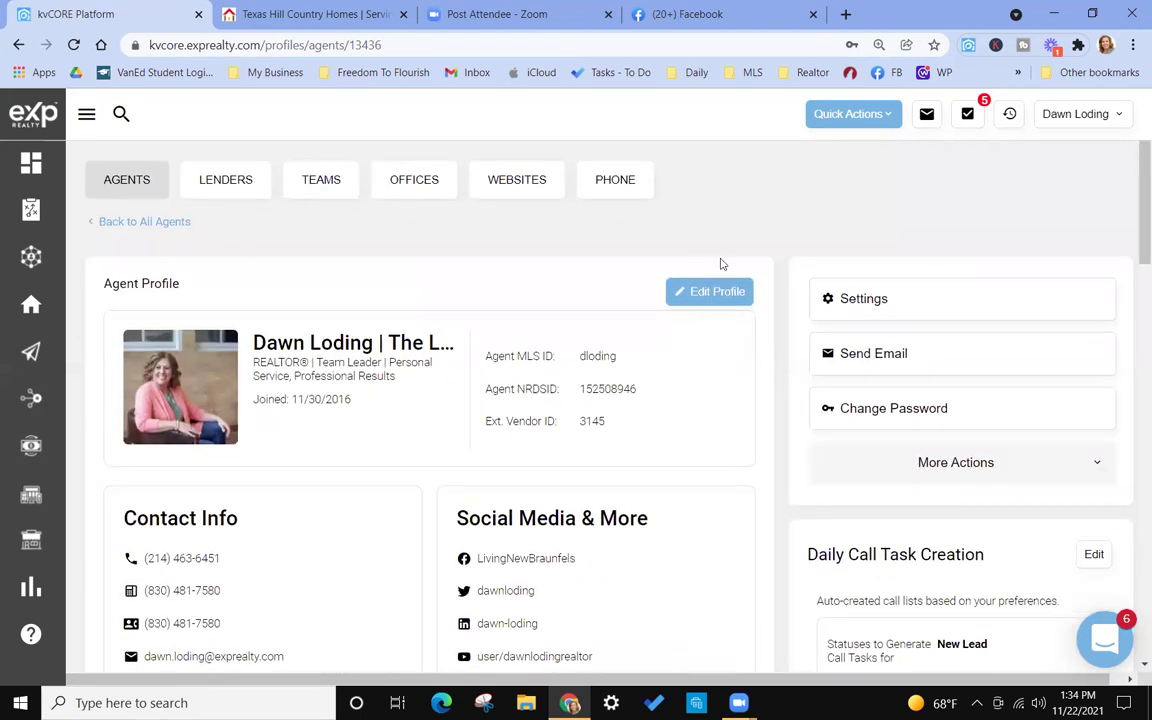
# Open the agent profile for editing, review the phone numbers' Show on site options, and cancel the edit.
pyautogui.click(727, 295)
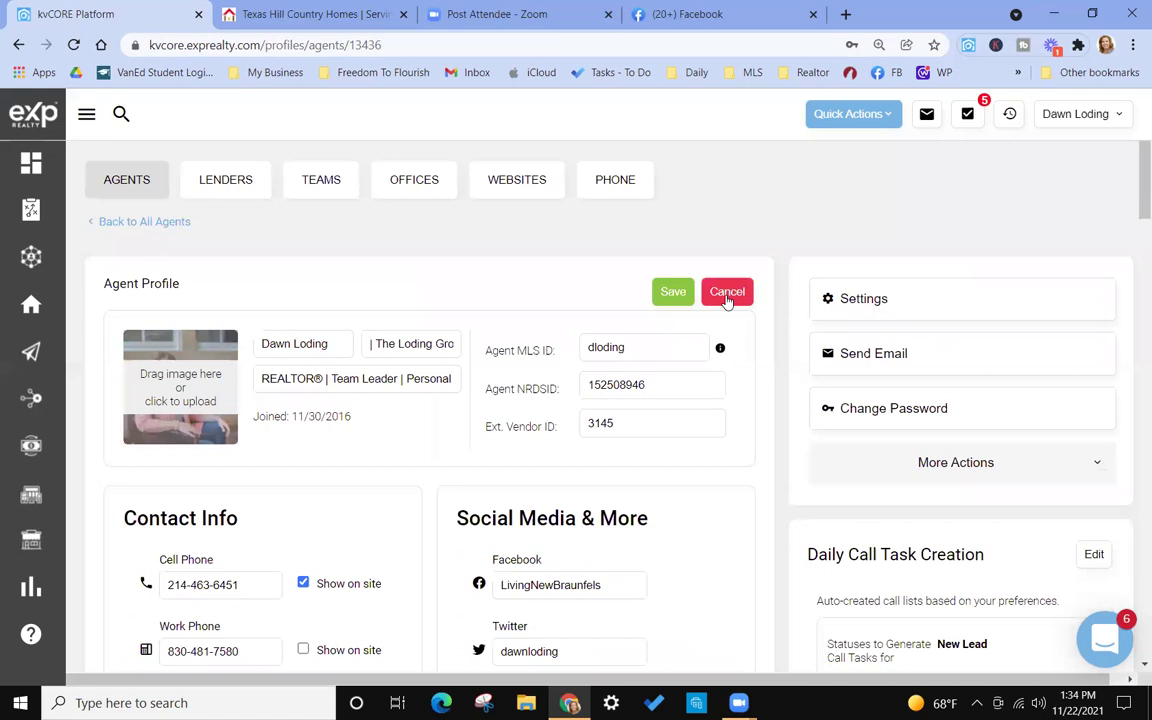
pyautogui.scroll(-2, 478, 333)
pyautogui.scroll(-1, 352, 328)
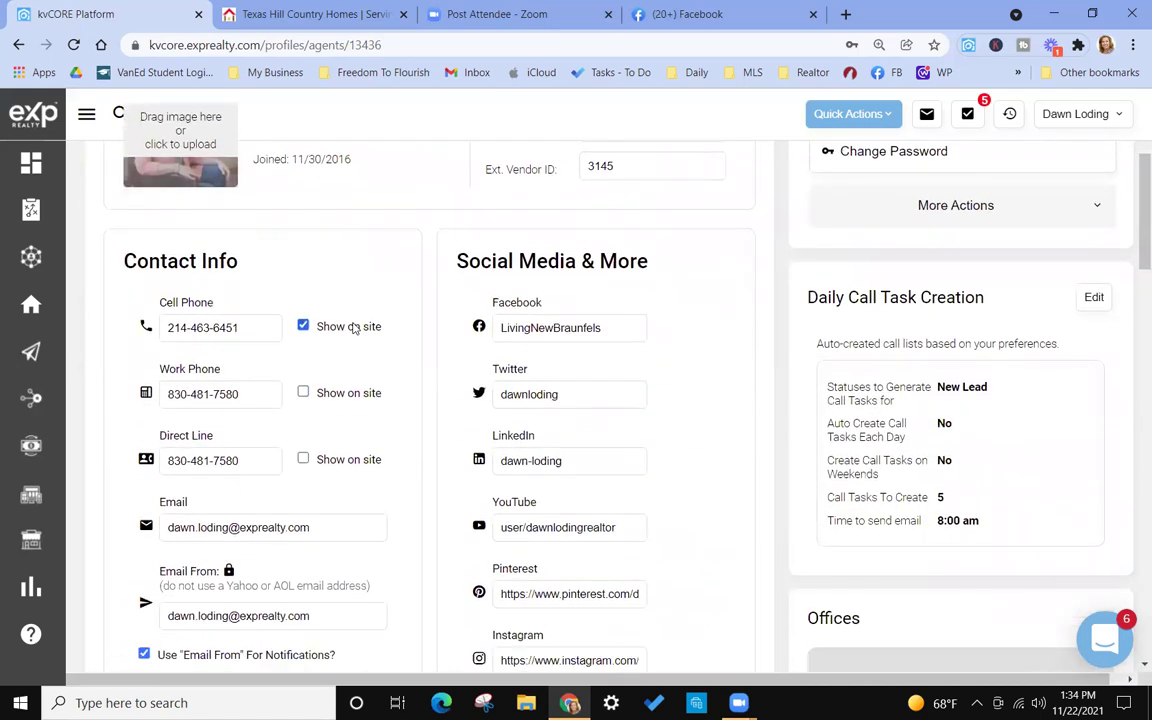
pyautogui.scroll(-1, 353, 329)
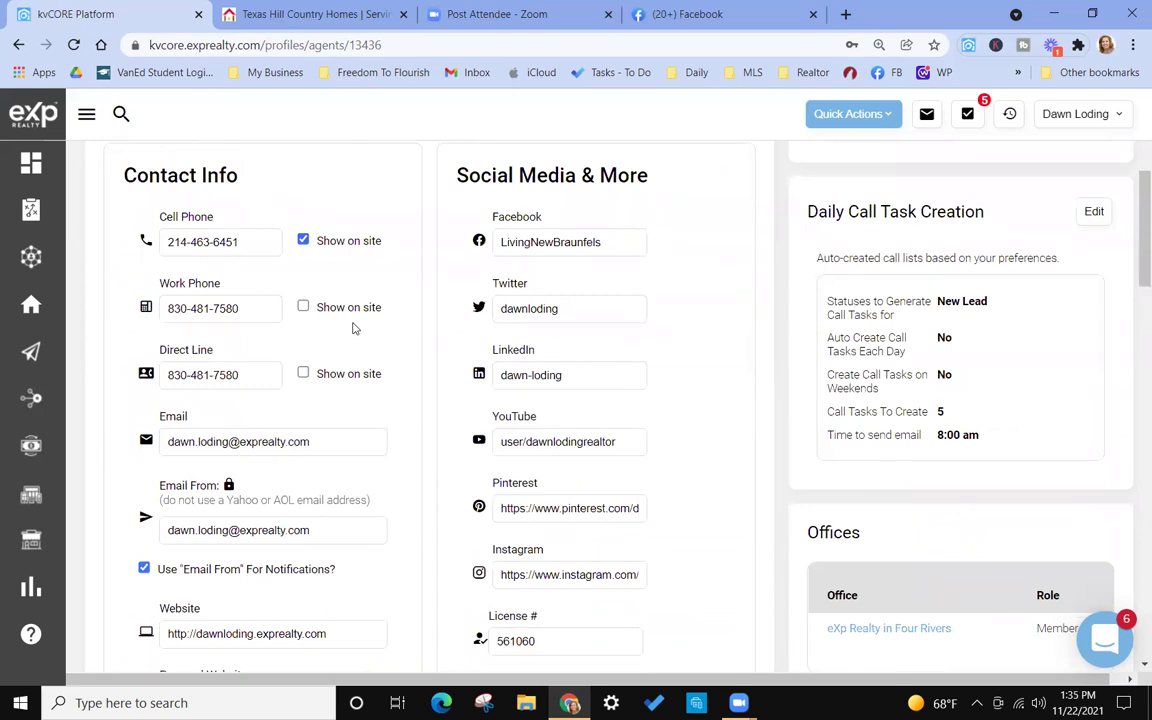
pyautogui.scroll(3, 360, 335)
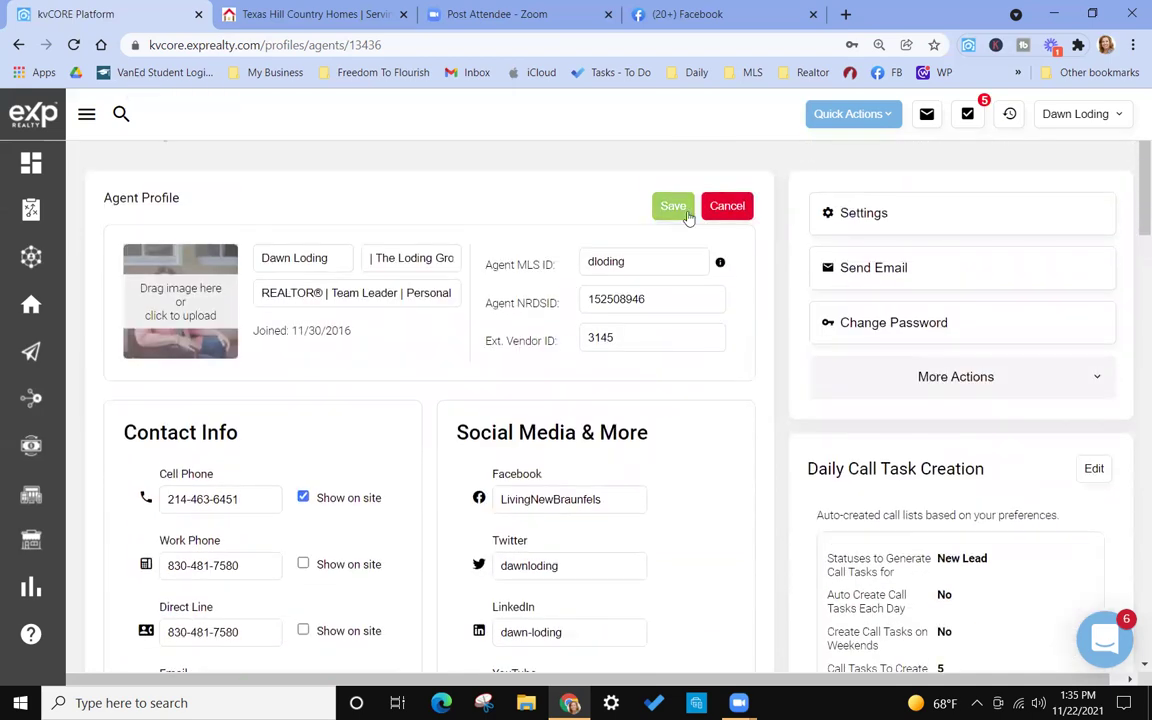
pyautogui.click(706, 208)
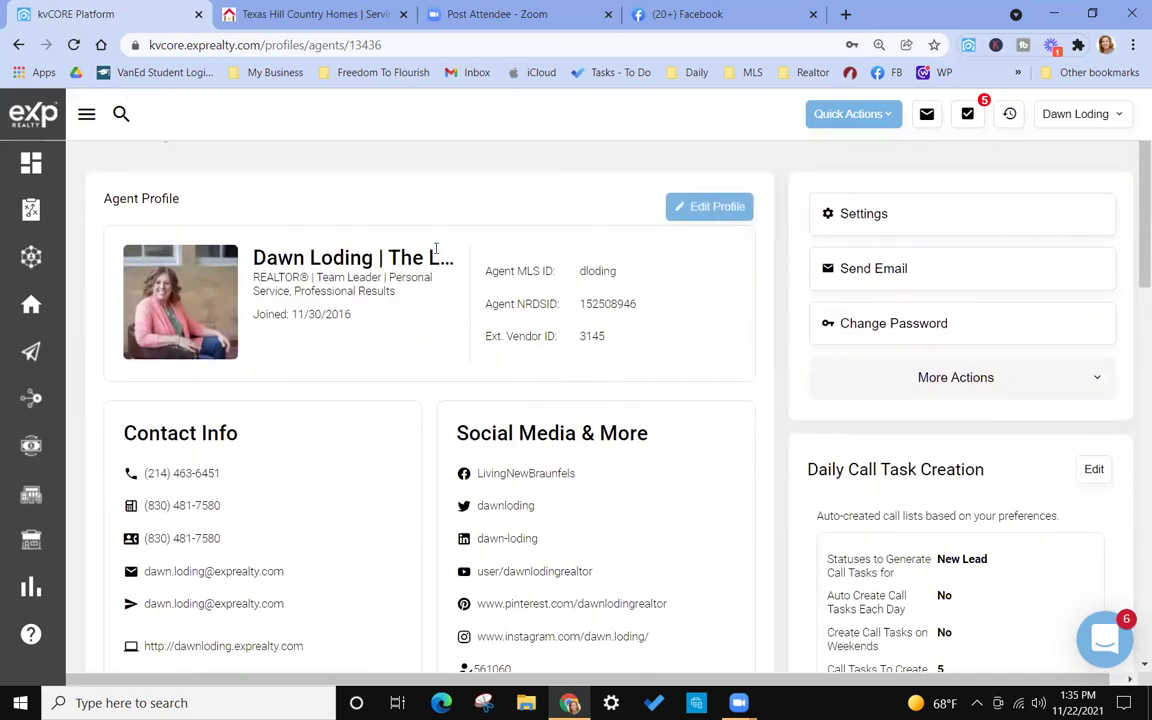
# Reopen the agent profile for editing and review the editable Contact Info and Social Media & More fields.
pyautogui.scroll(1, 358, 342)
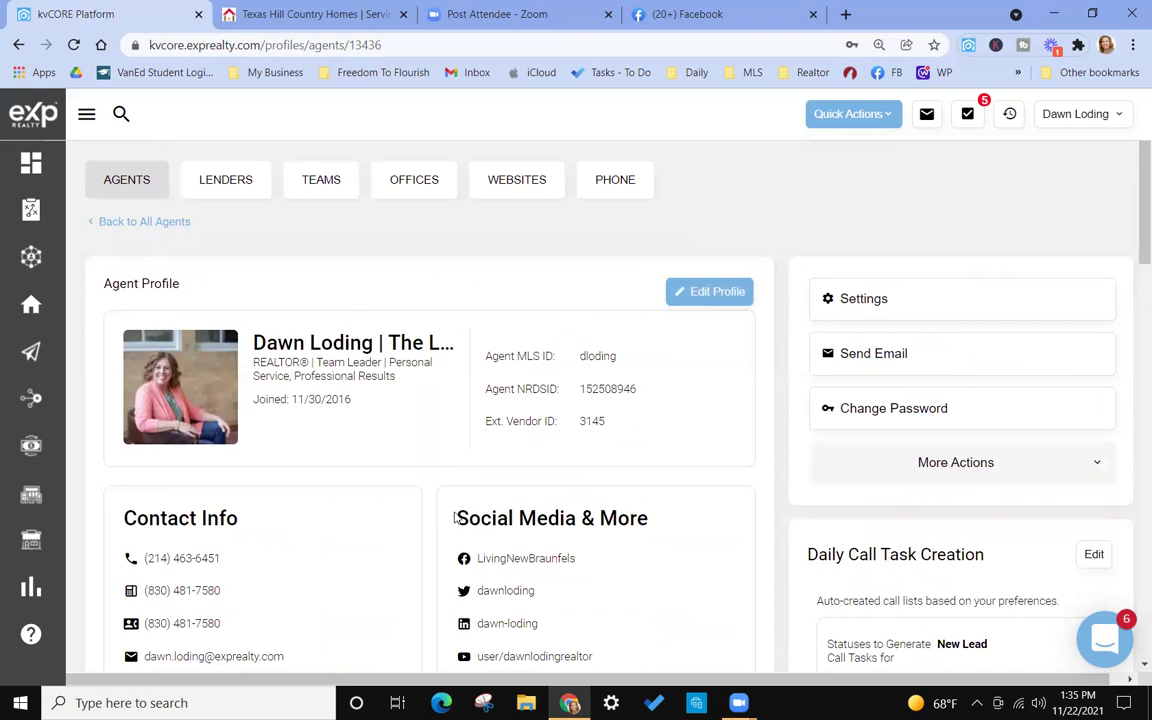
pyautogui.scroll(-1, 470, 475)
pyautogui.scroll(-2, 476, 481)
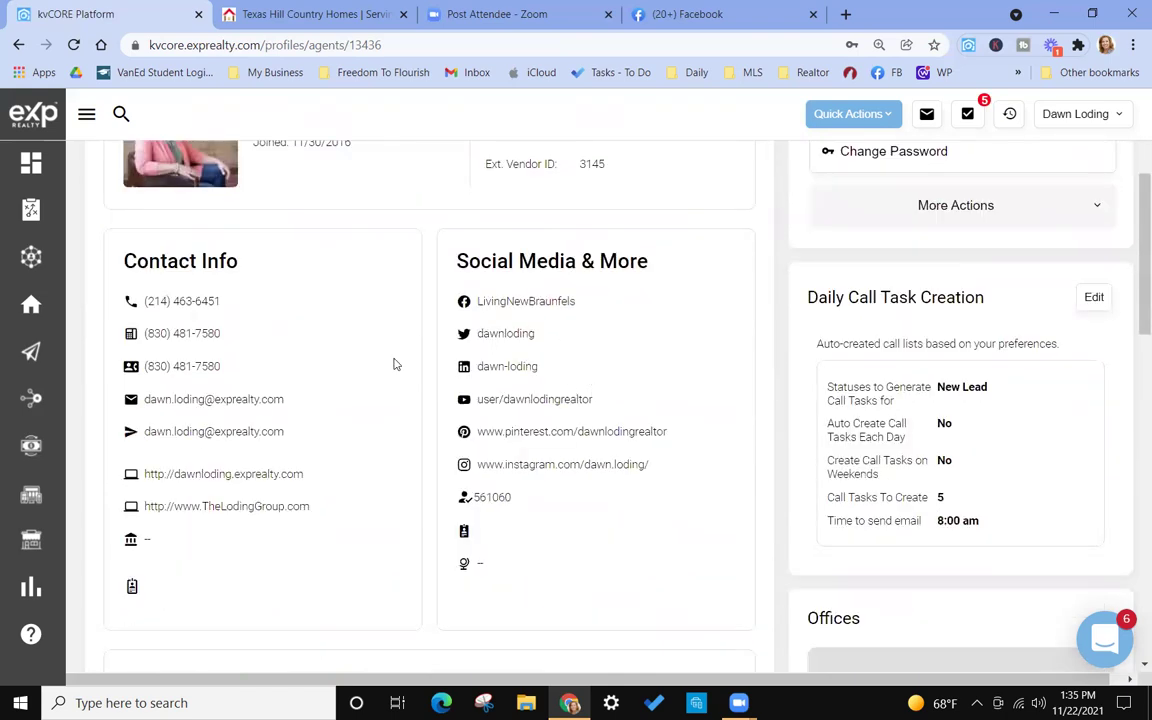
pyautogui.scroll(2, 394, 363)
pyautogui.click(693, 221)
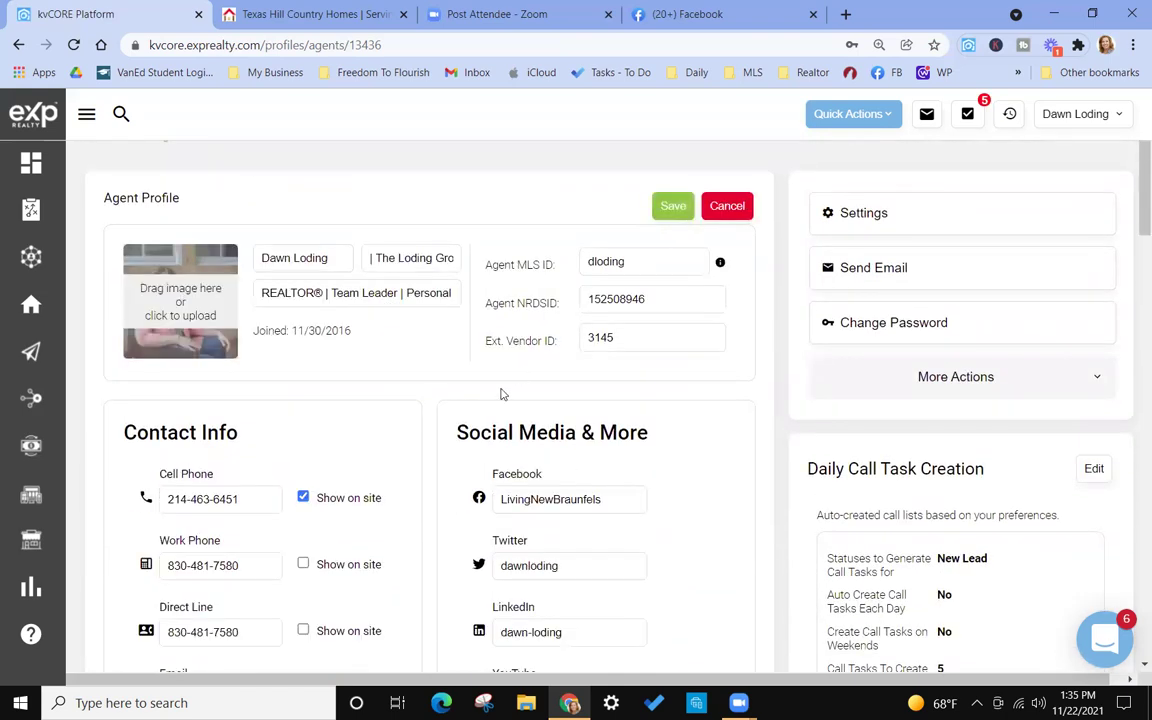
pyautogui.scroll(-2, 501, 391)
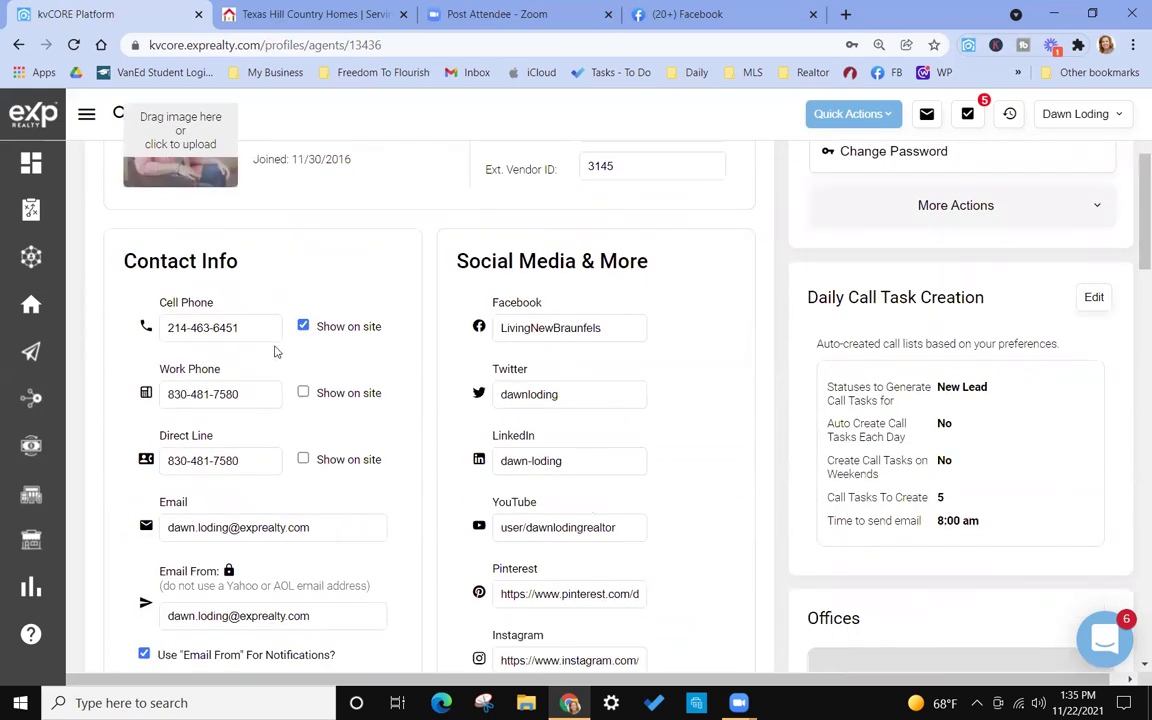
pyautogui.scroll(-1, 285, 463)
pyautogui.scroll(-2, 285, 463)
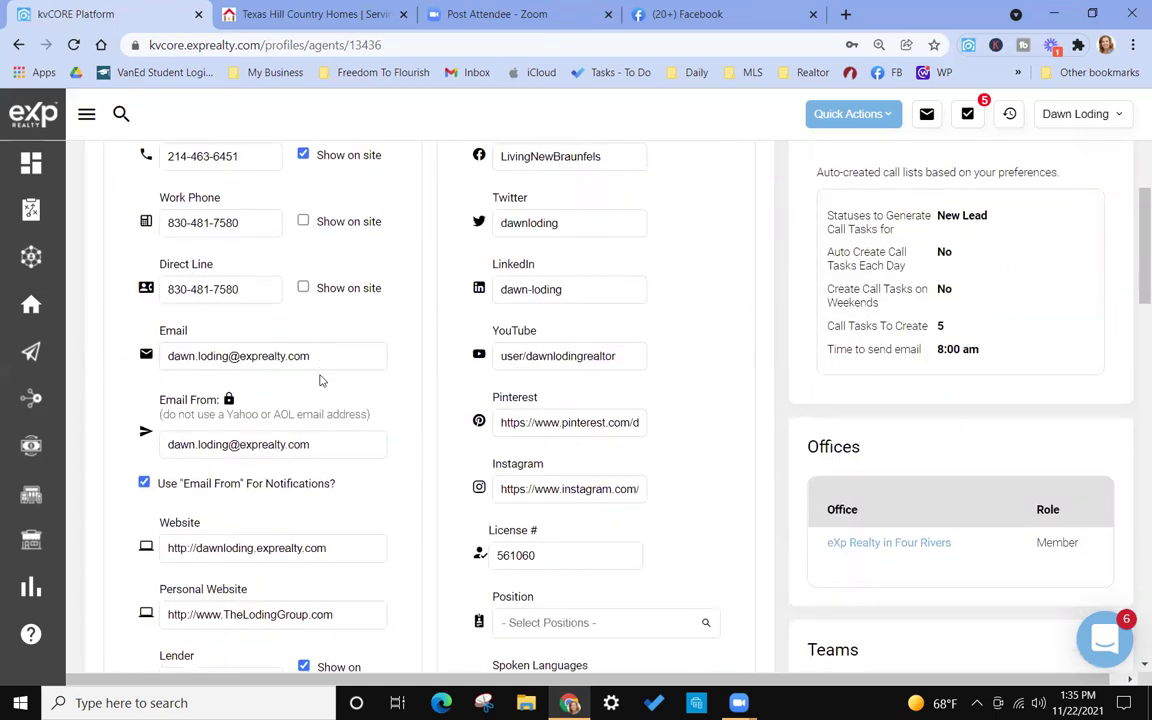
pyautogui.scroll(-1, 320, 380)
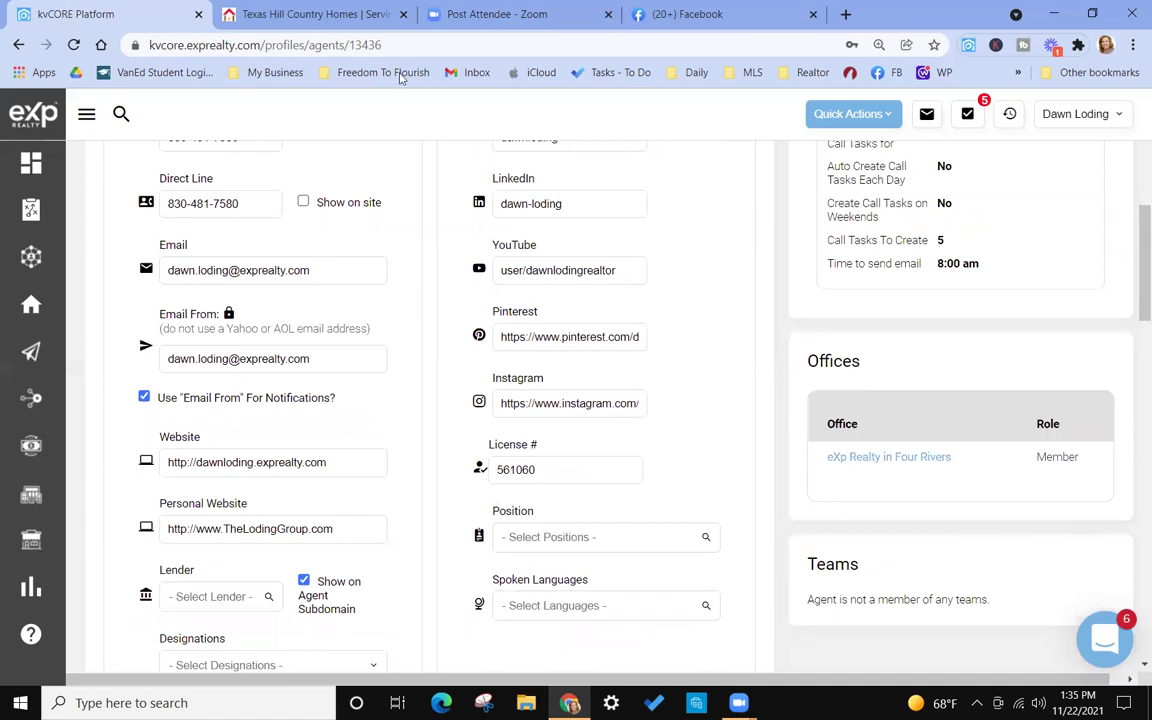
# Follow the Facebook link on the agent's public website, view the business page, and return to the kvCORE profile.
pyautogui.click(310, 16)
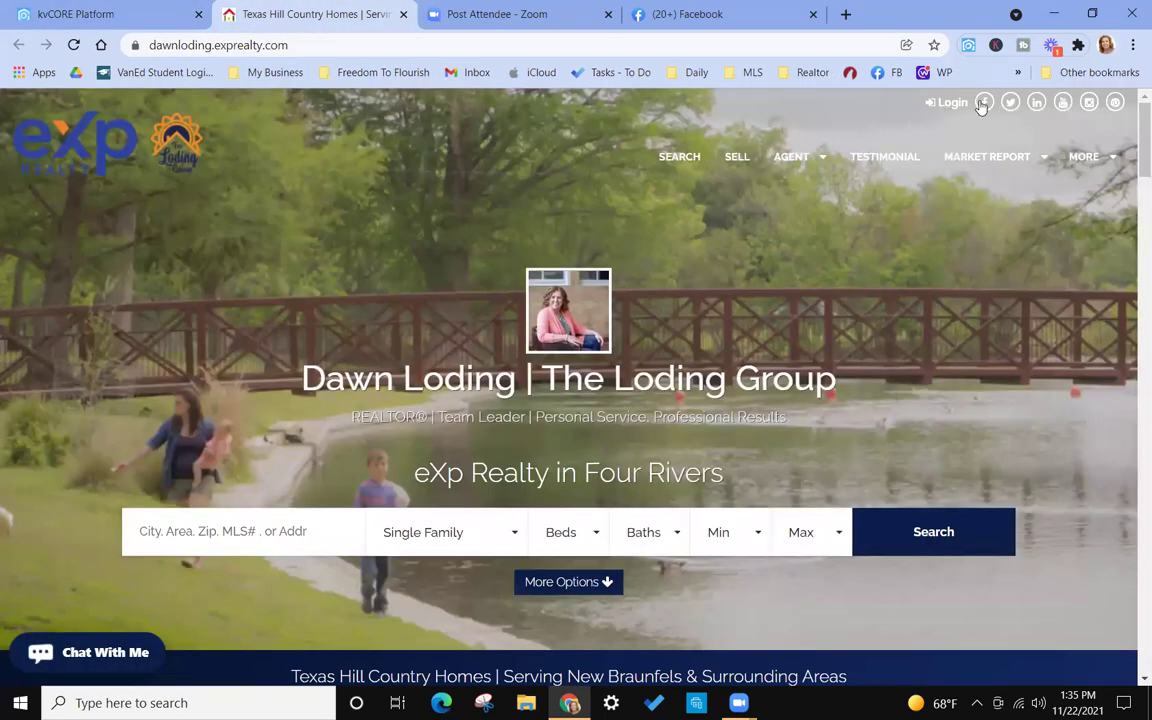
pyautogui.click(983, 104)
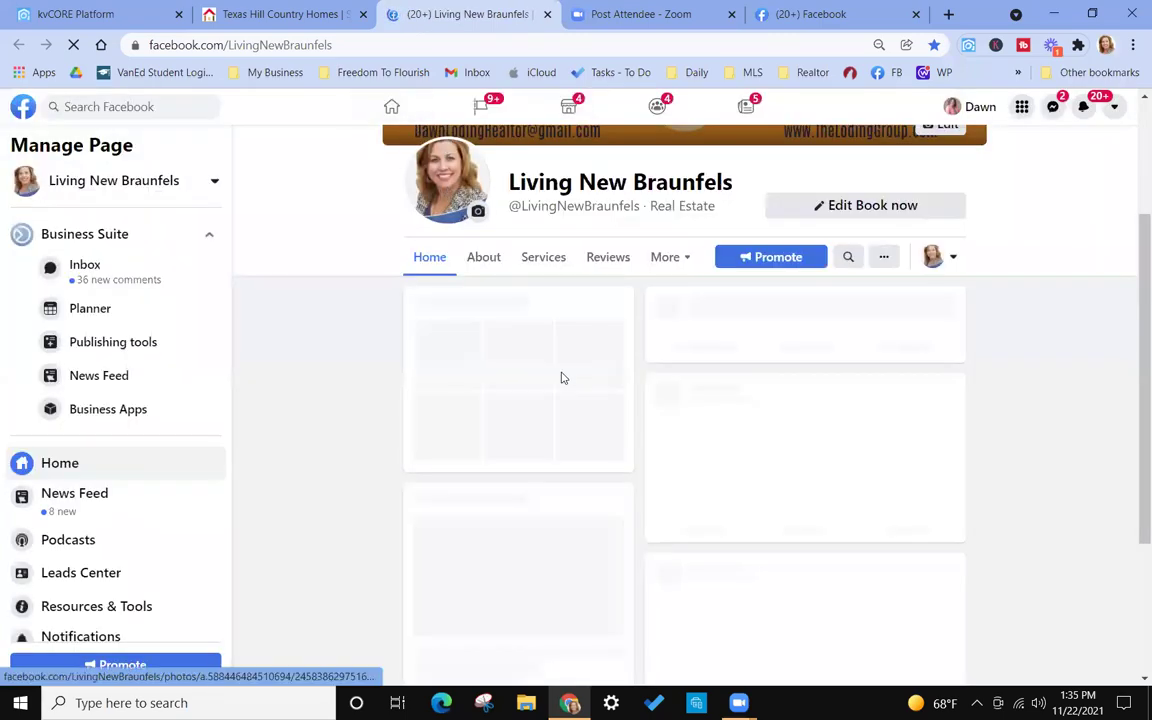
pyautogui.scroll(2, 561, 378)
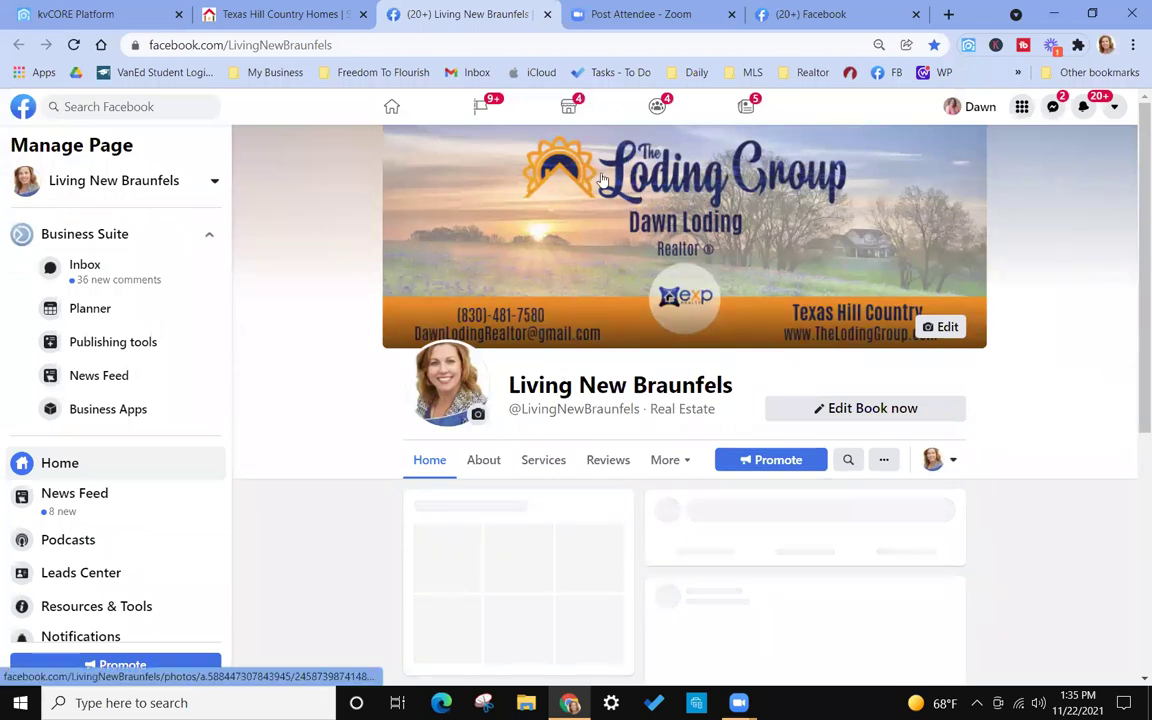
pyautogui.click(87, 27)
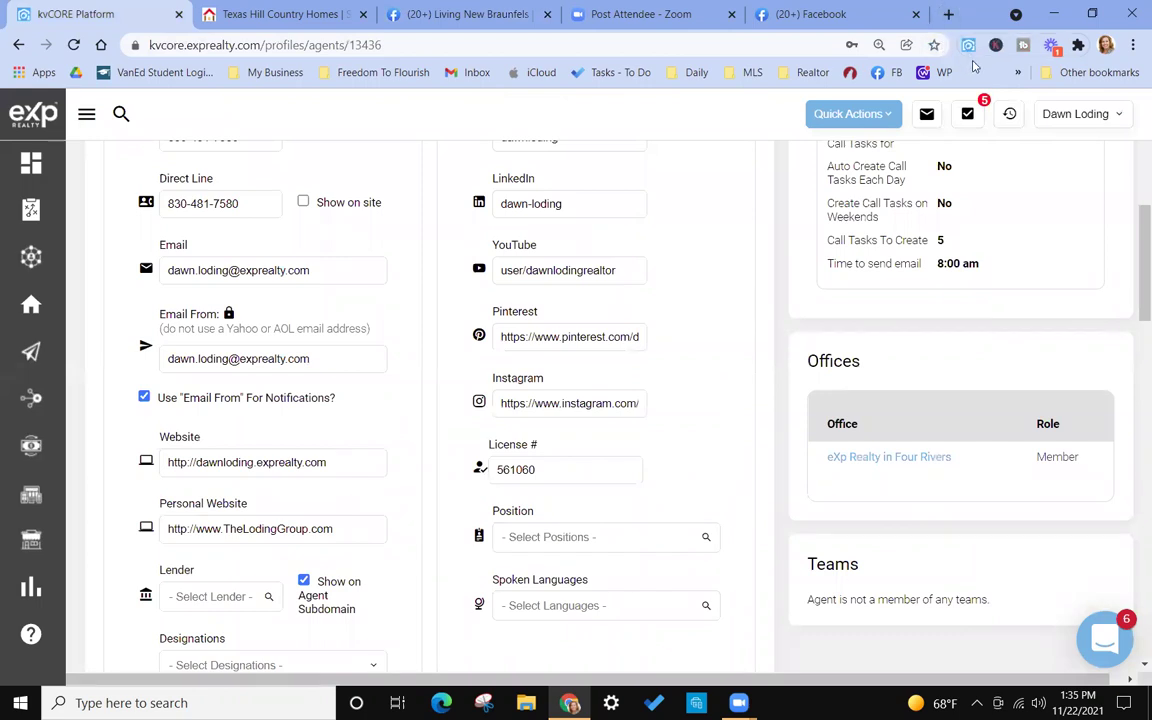
pyautogui.click(1018, 72)
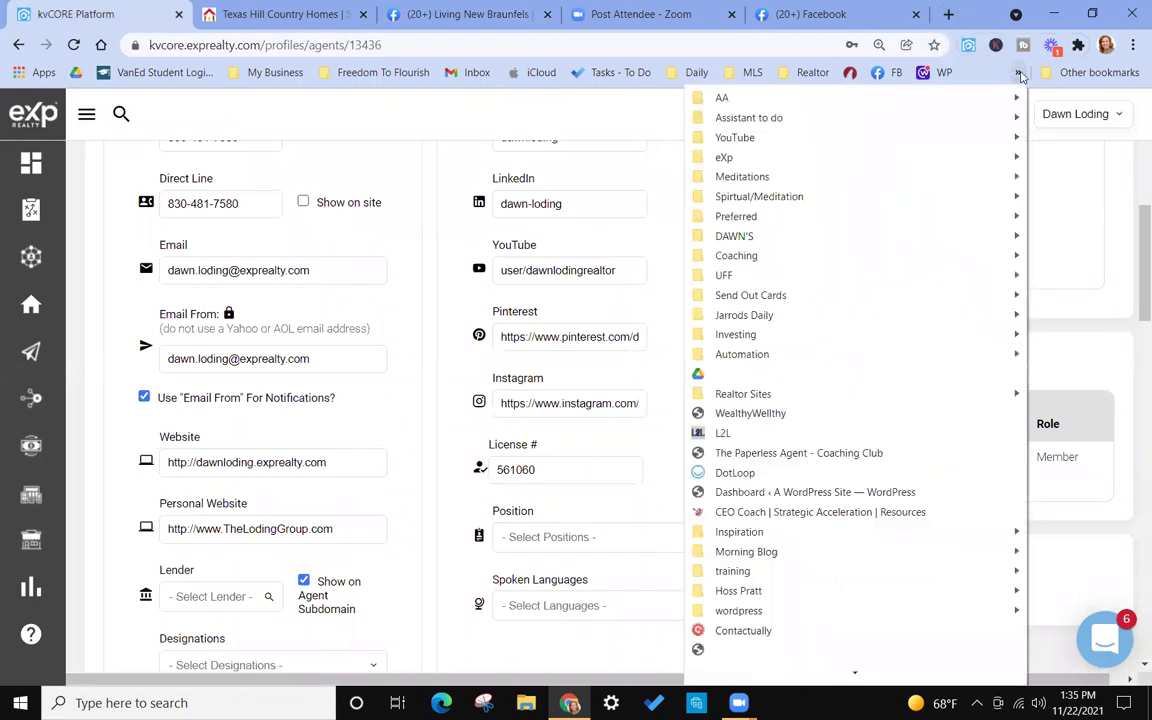
pyautogui.moveTo(750, 117)
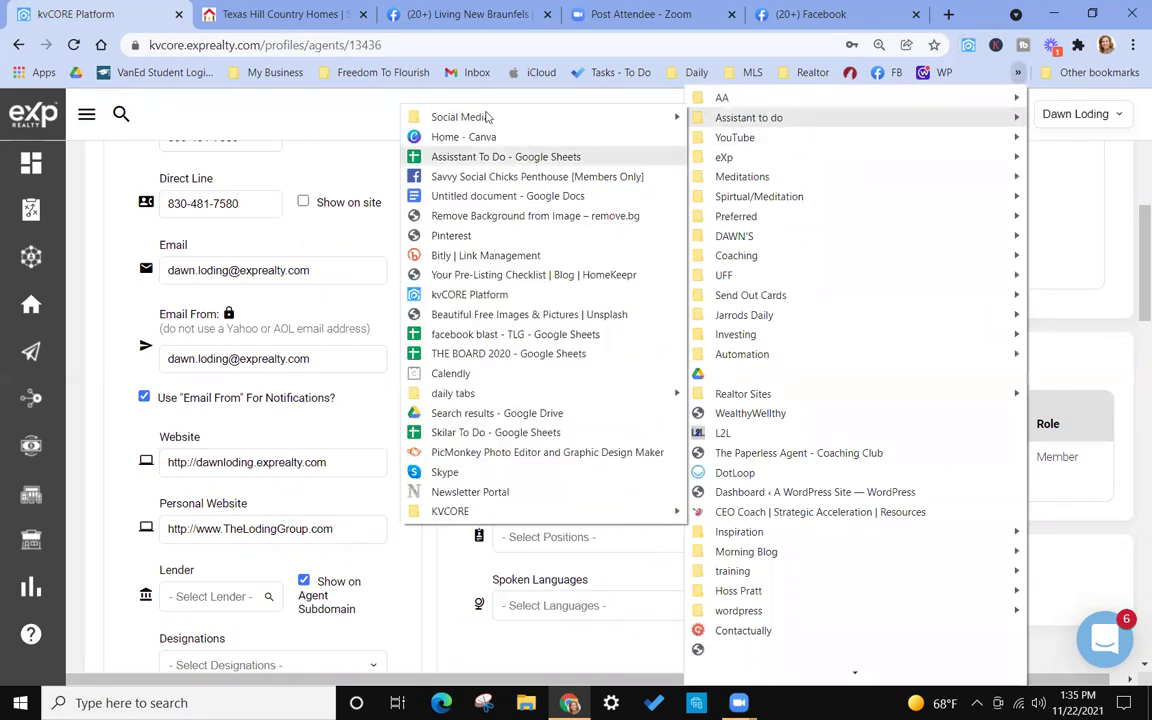
pyautogui.moveTo(481, 122)
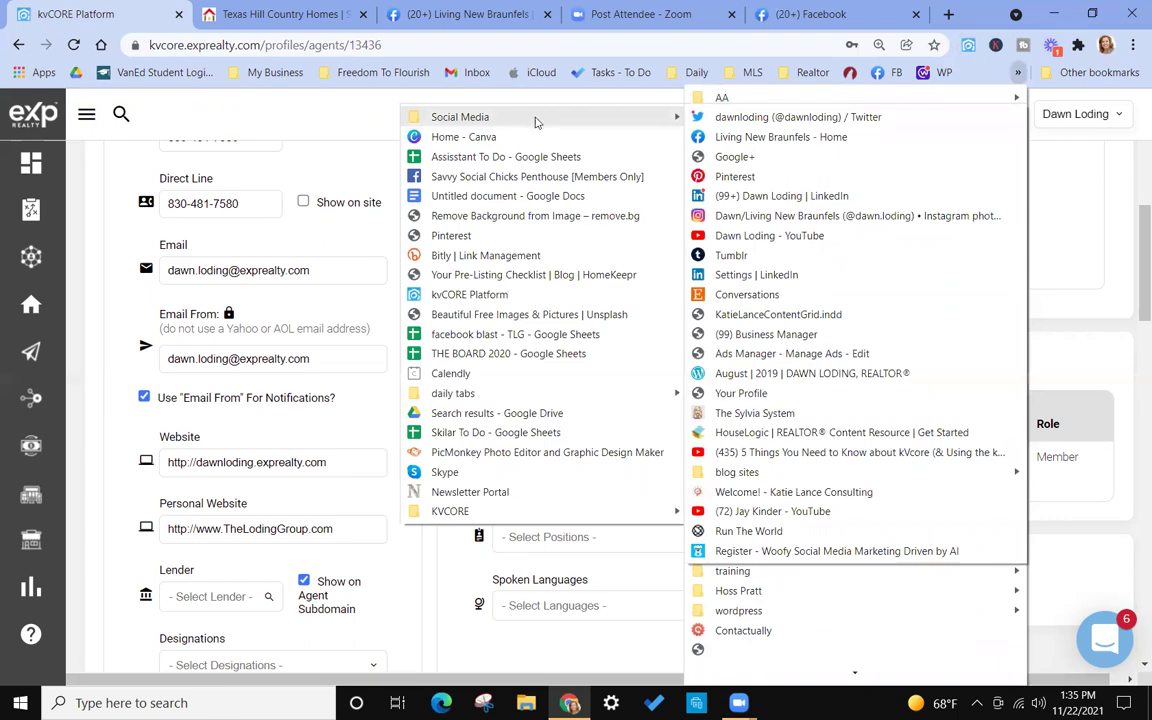
pyautogui.moveTo(838, 78)
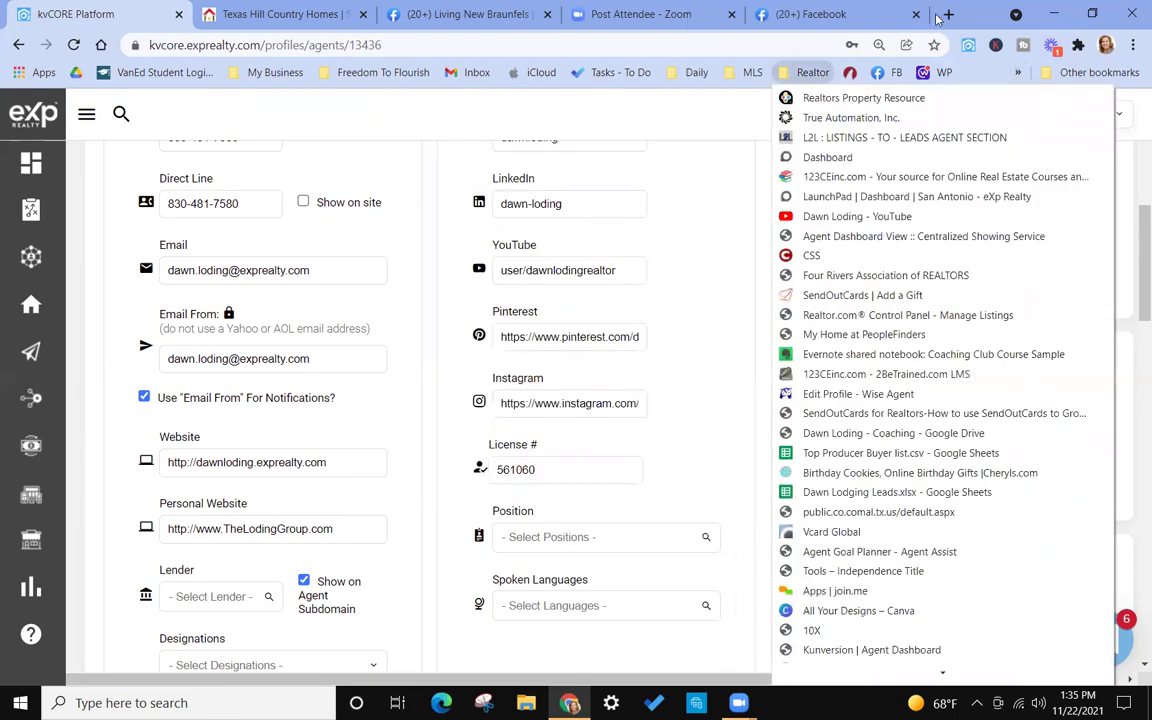
pyautogui.click(858, 13)
# Open the agent's Twitter profile in a new tab from the Social Media bookmarks within the Assistant to do folder.
pyautogui.click(950, 14)
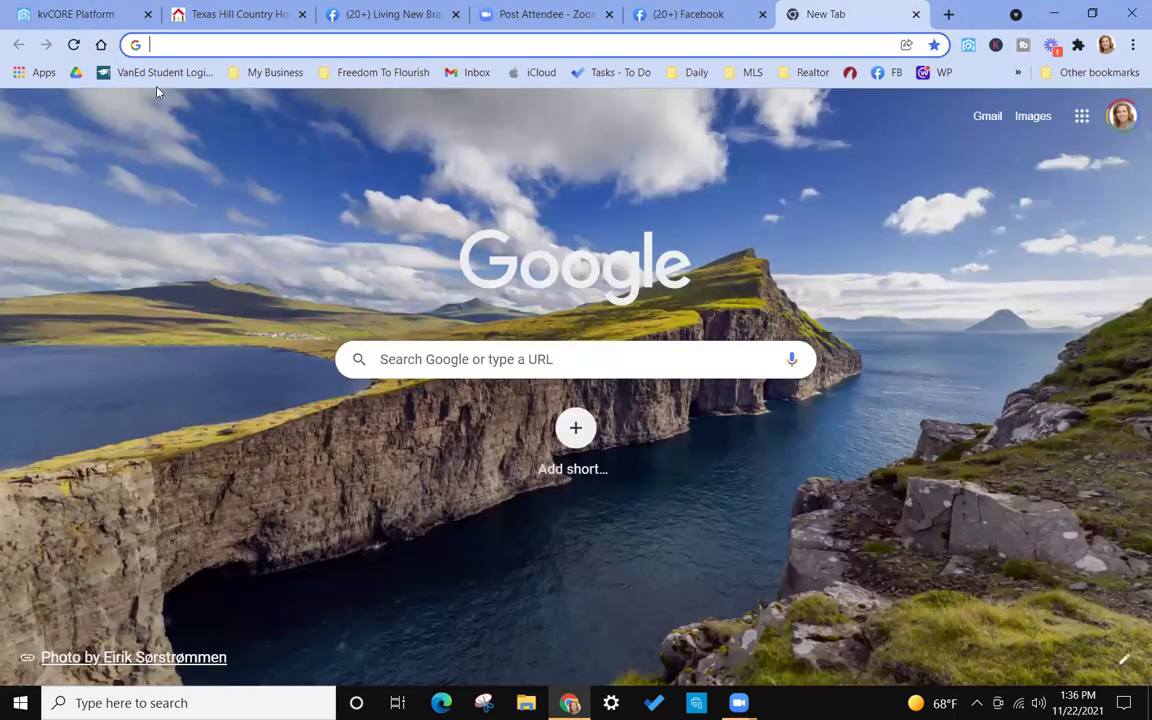
pyautogui.click(1018, 72)
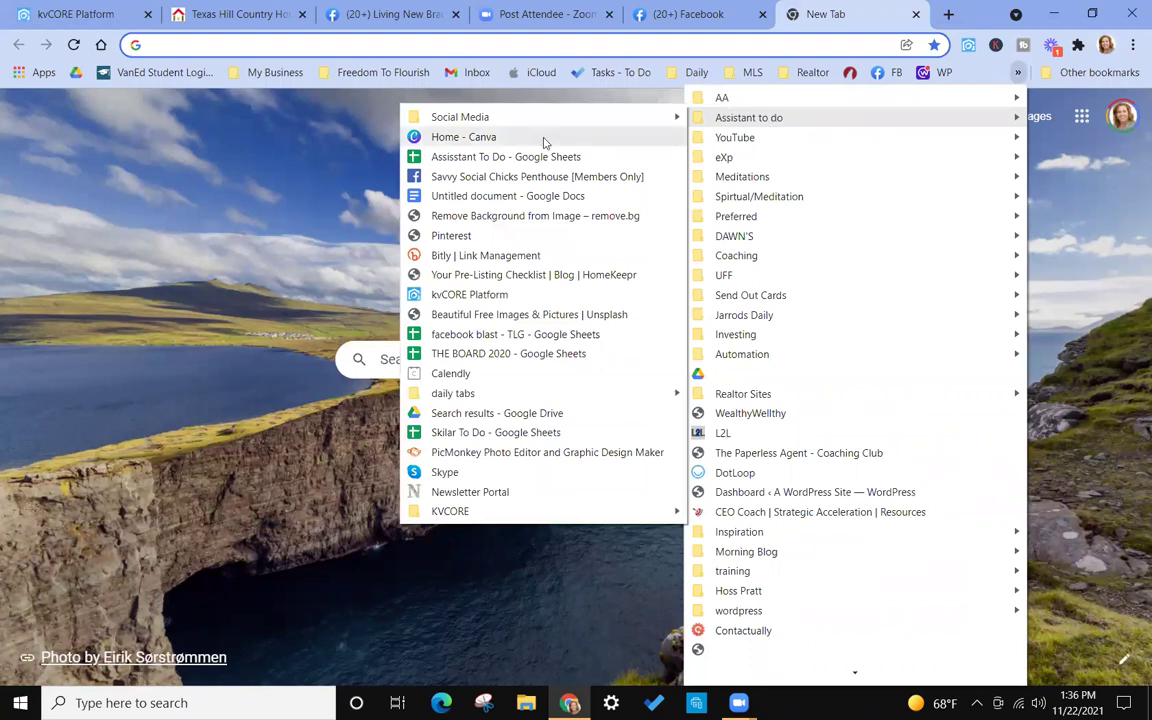
pyautogui.moveTo(507, 120)
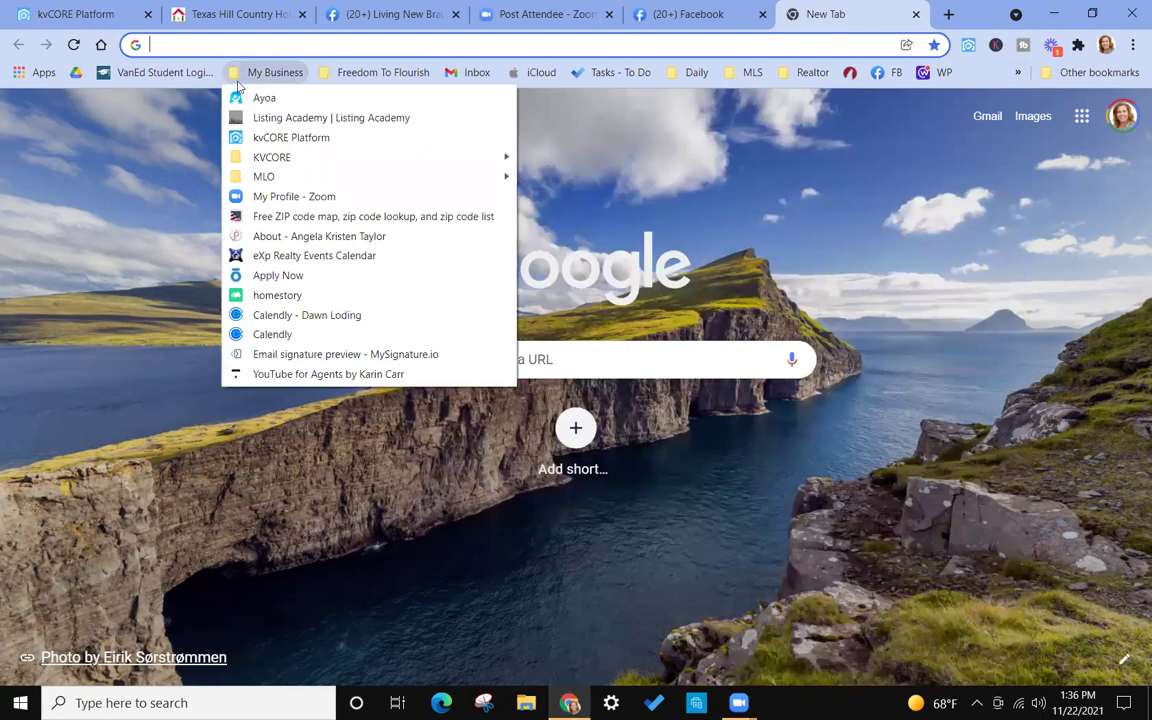
pyautogui.click(275, 72)
pyautogui.click(755, 74)
pyautogui.moveTo(812, 74)
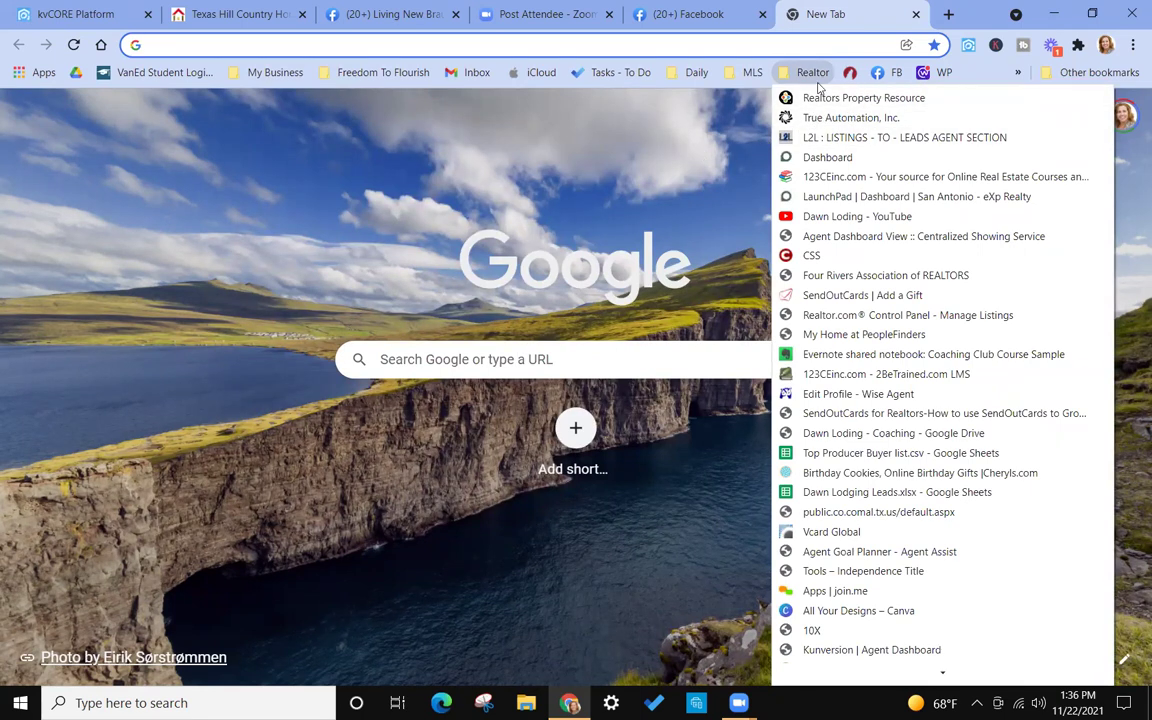
pyautogui.click(1018, 72)
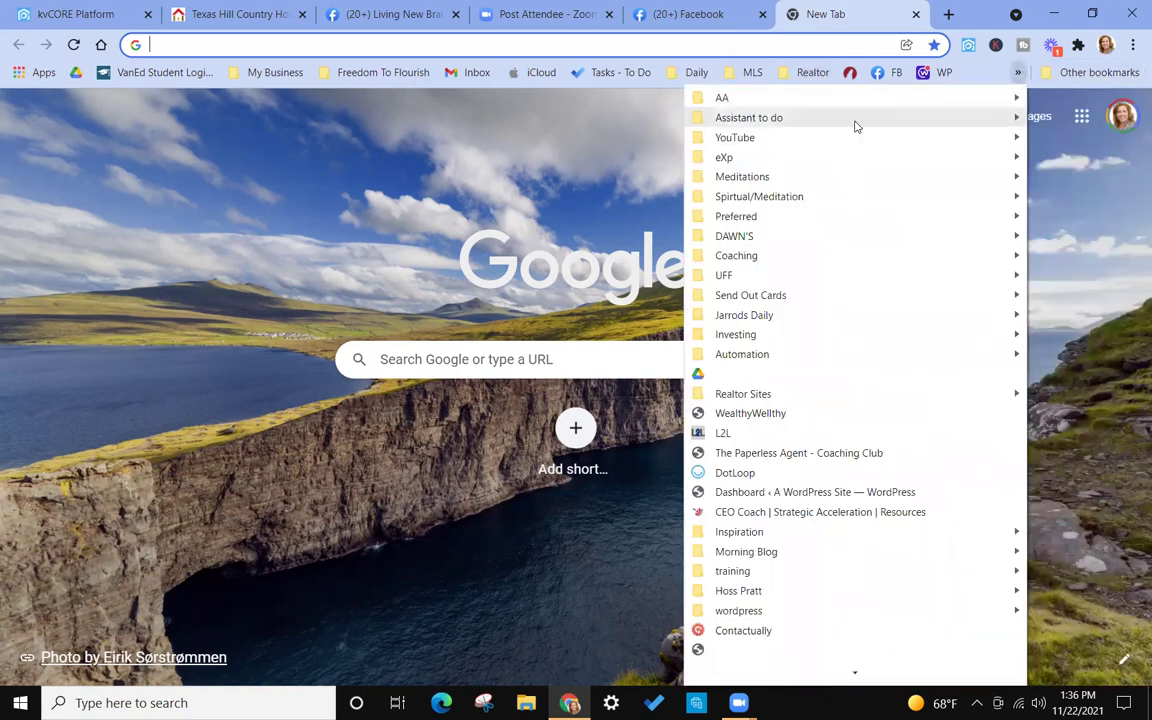
pyautogui.moveTo(856, 121)
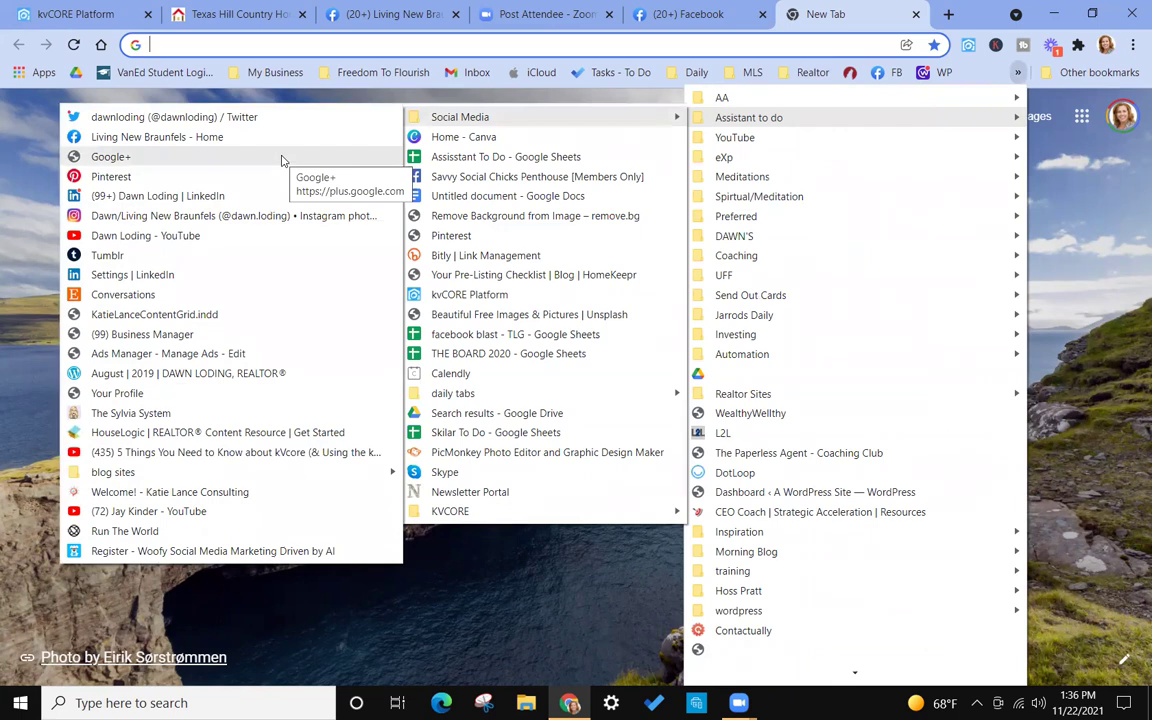
pyautogui.click(171, 120)
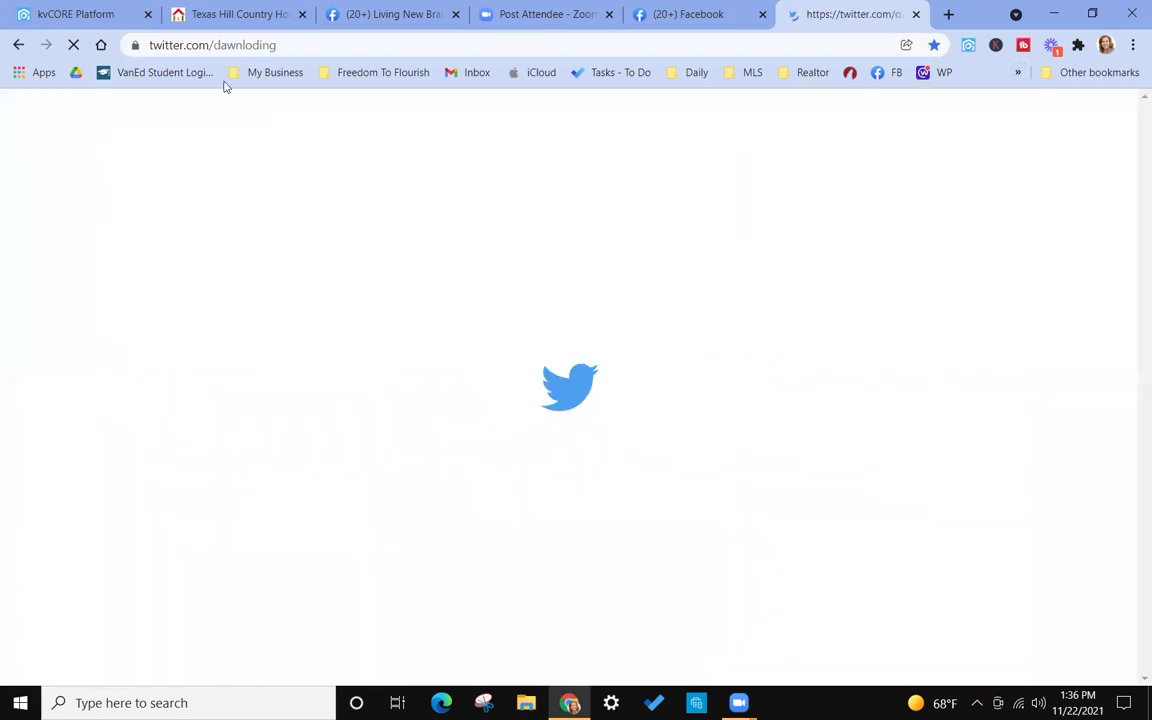
# Select the Twitter profile's web address, bring up its copy options, and dismiss them.
pyautogui.click(210, 45)
pyautogui.rightClick(210, 45)
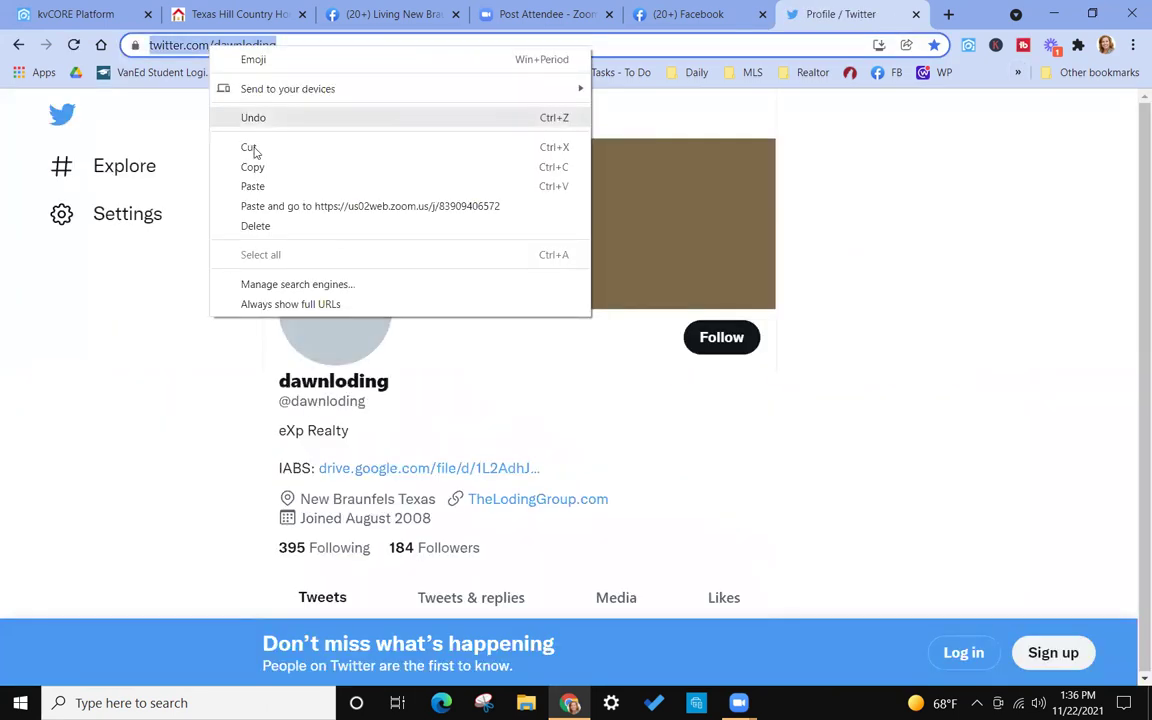
pyautogui.click(185, 424)
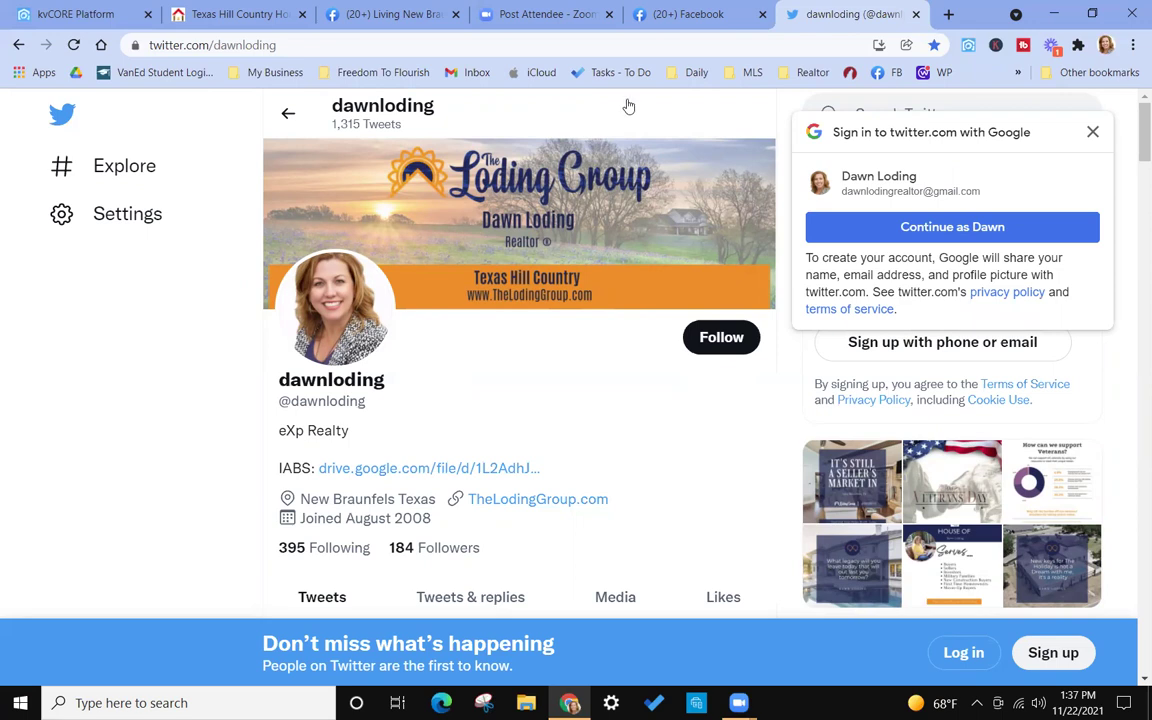
# Close the Twitter profile and review the kvCORE profile's license, position, languages, lender and designations fields.
pyautogui.click(916, 14)
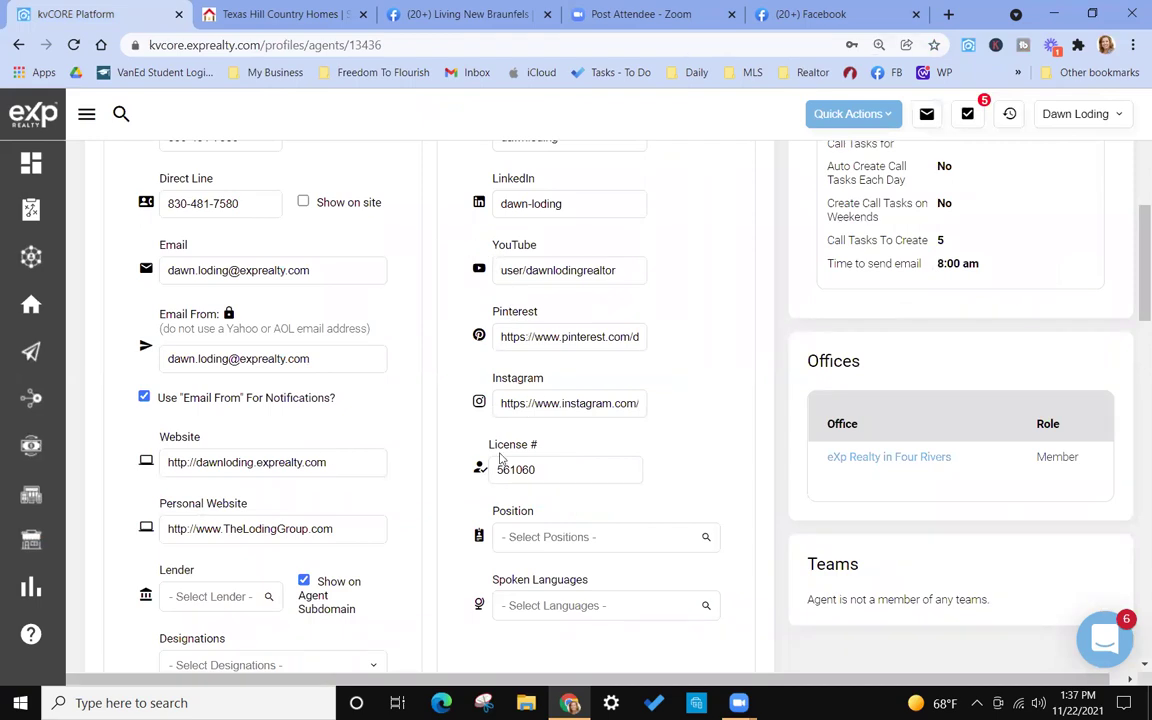
pyautogui.scroll(-3, 443, 466)
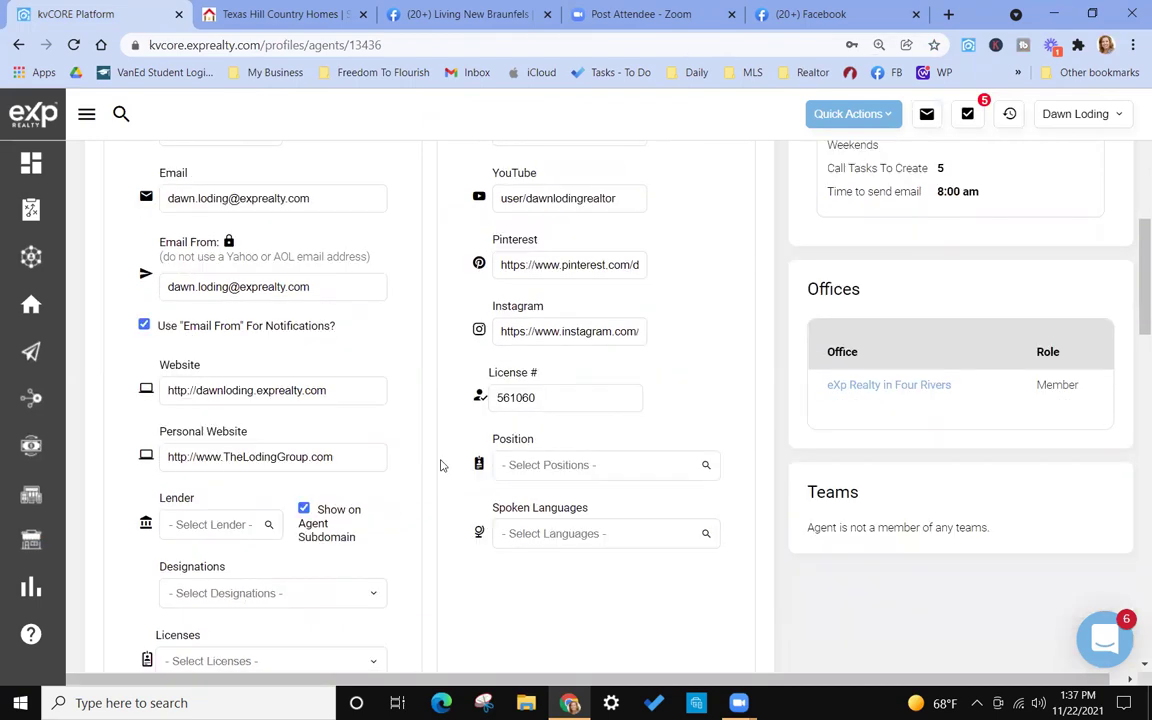
pyautogui.scroll(1, 443, 466)
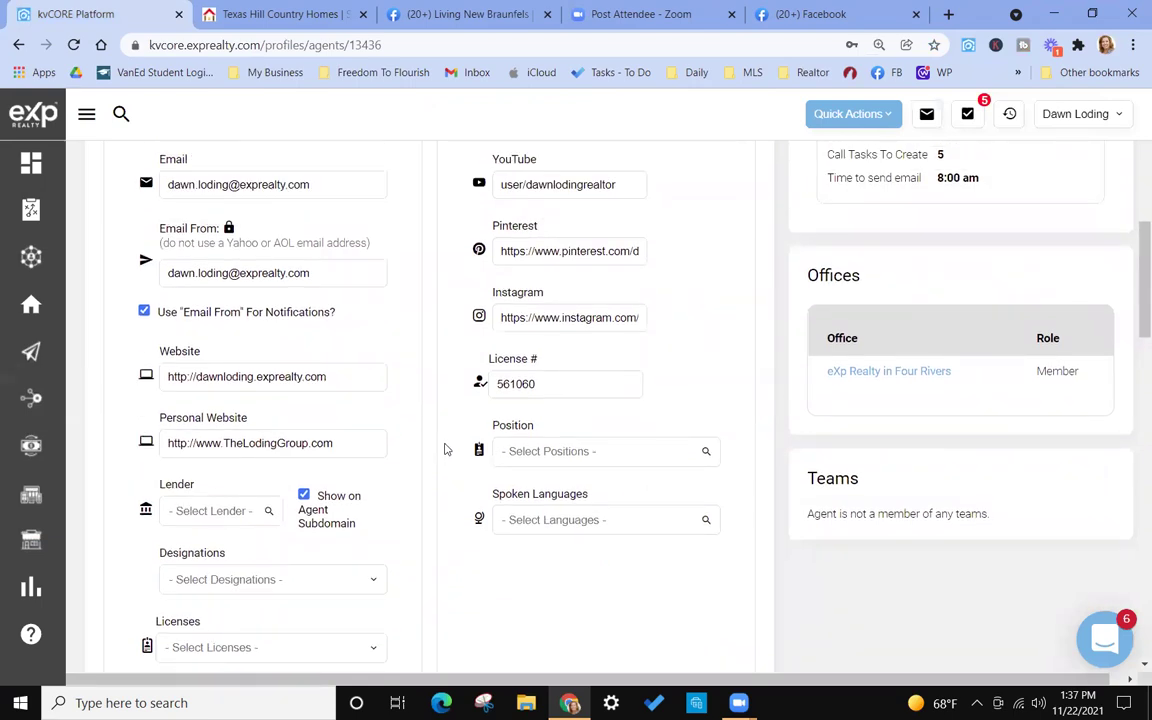
# Show the available choices in the profile's Lender field, close the list unselected, and review the neighbouring profile fields.
pyautogui.scroll(-2, 271, 340)
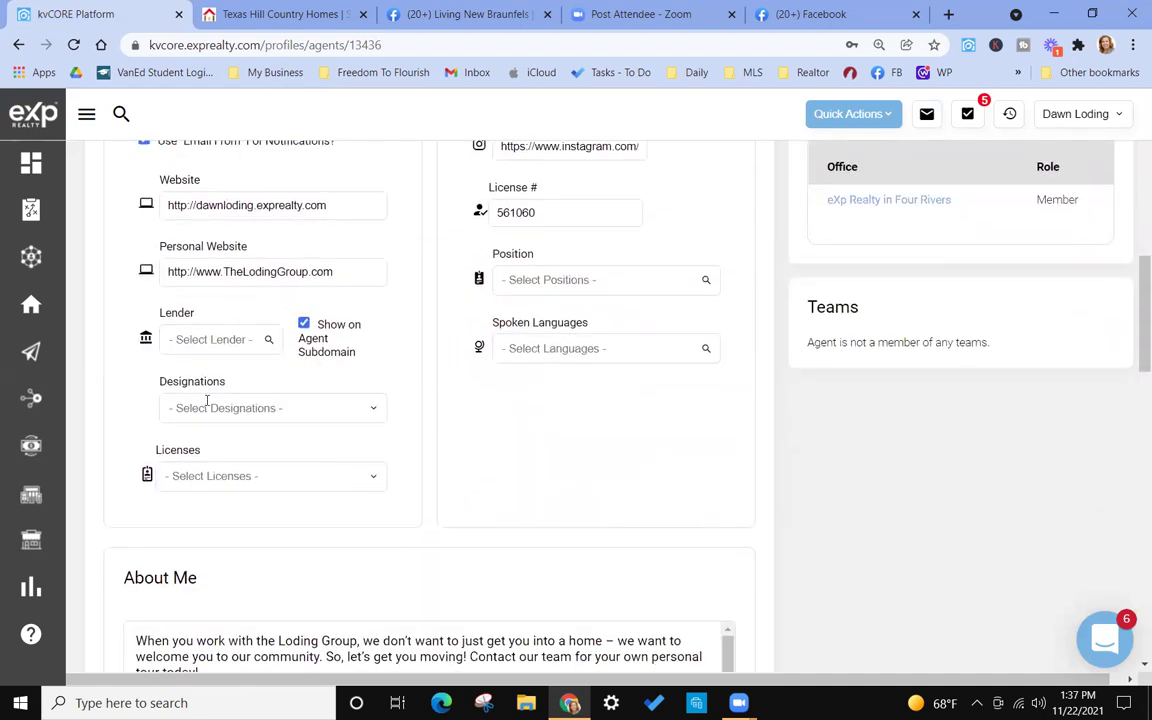
pyautogui.click(245, 340)
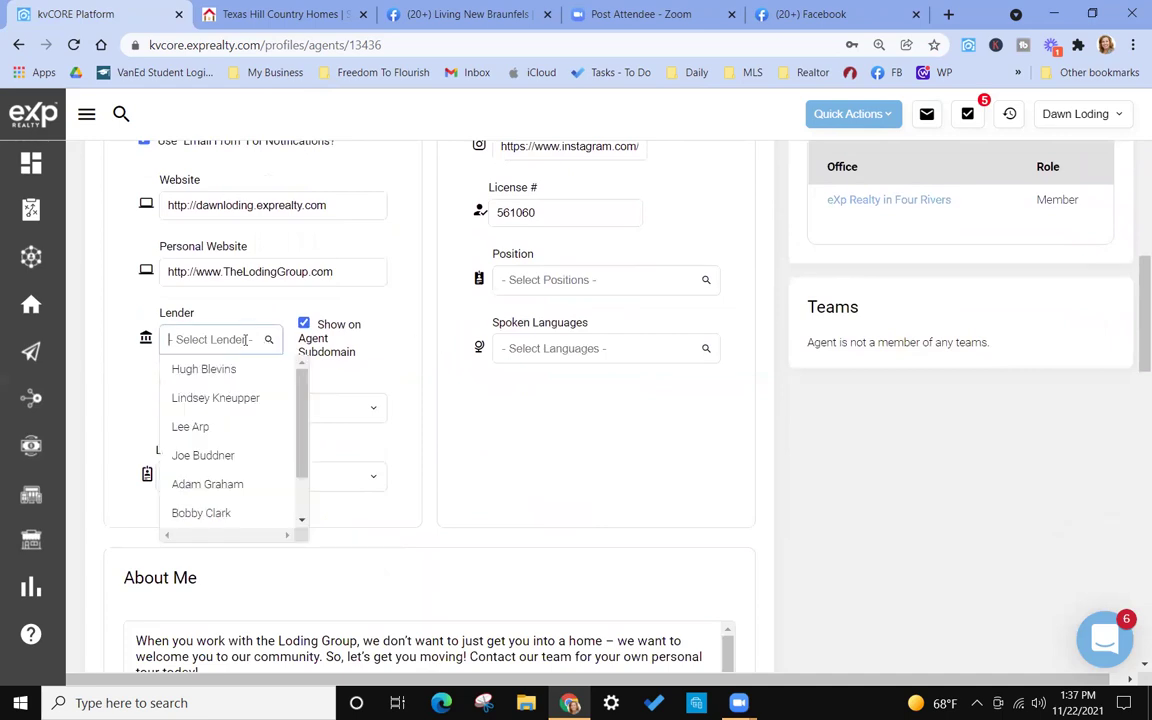
pyautogui.click(226, 303)
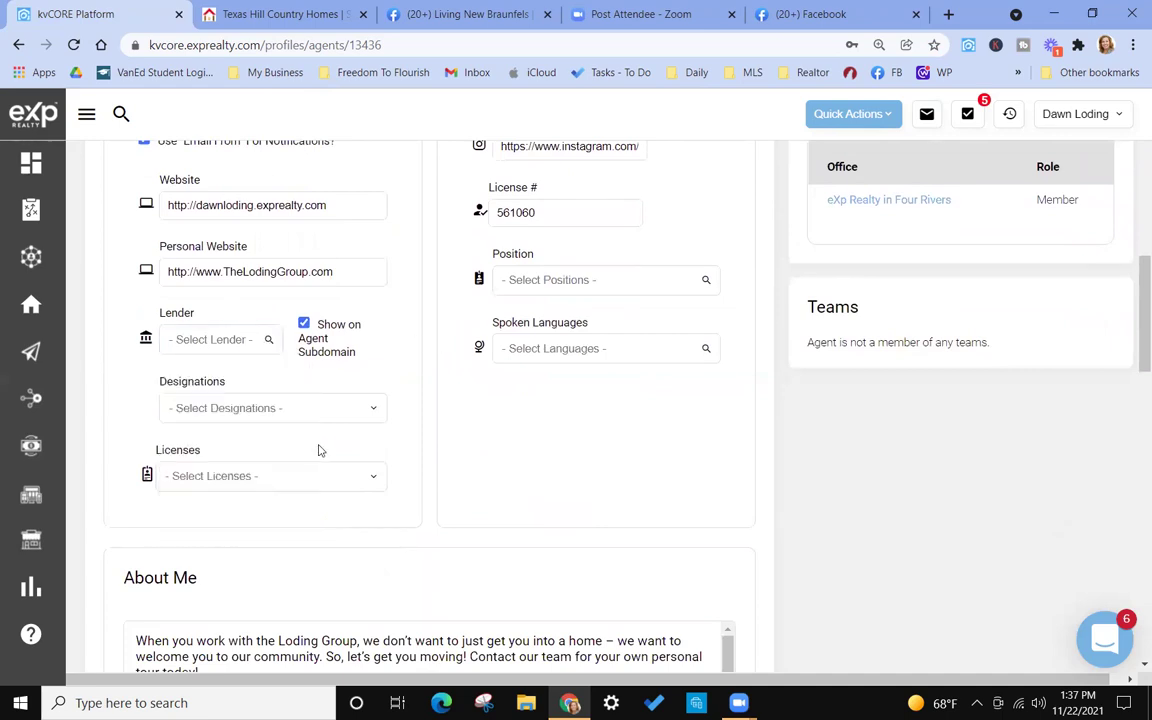
pyautogui.scroll(-4, 320, 450)
pyautogui.scroll(3, 321, 427)
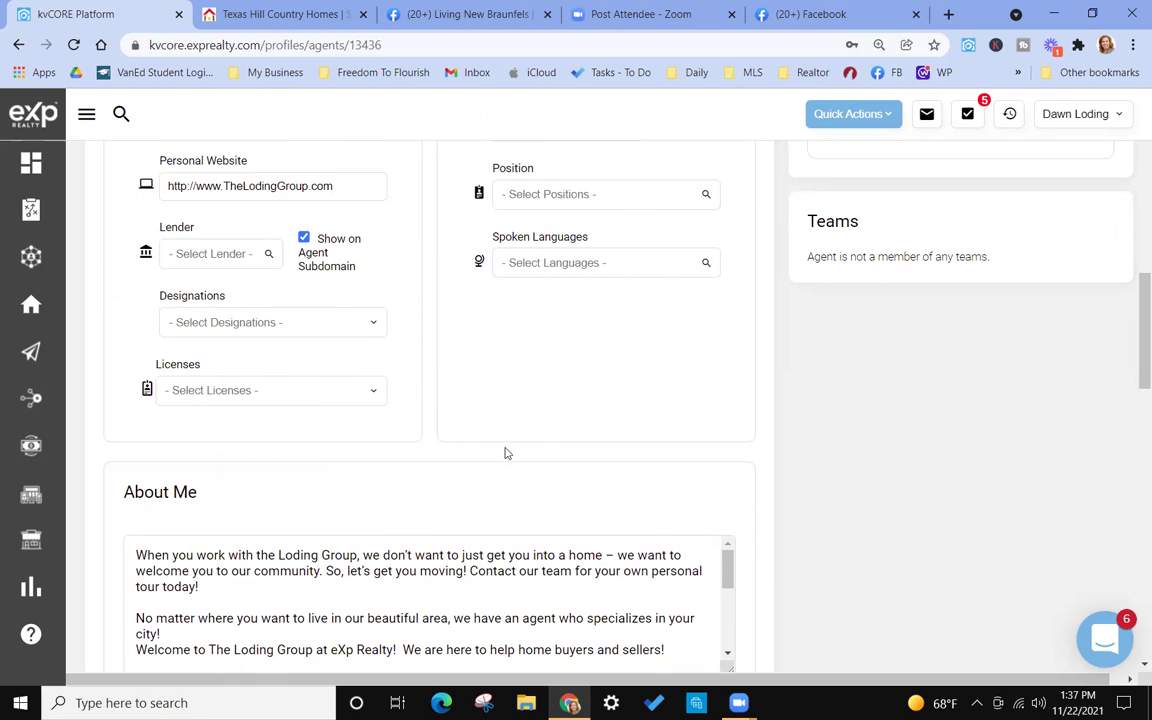
pyautogui.scroll(2, 506, 452)
pyautogui.scroll(-1, 570, 478)
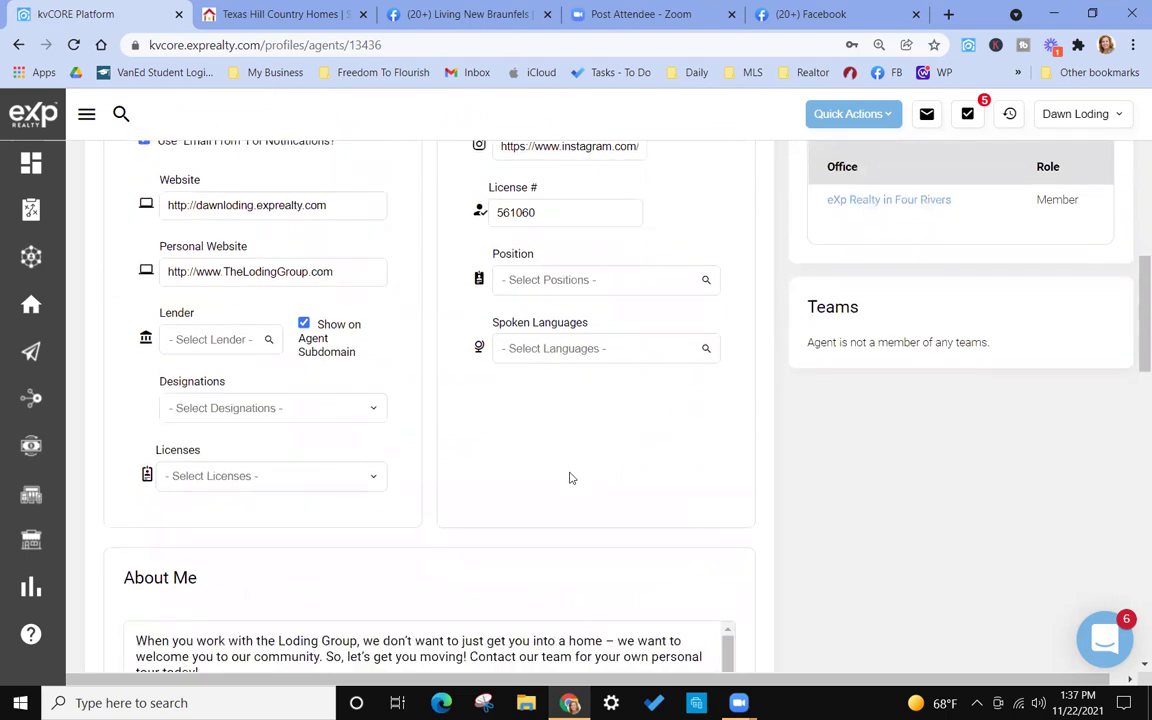
pyautogui.scroll(3, 567, 475)
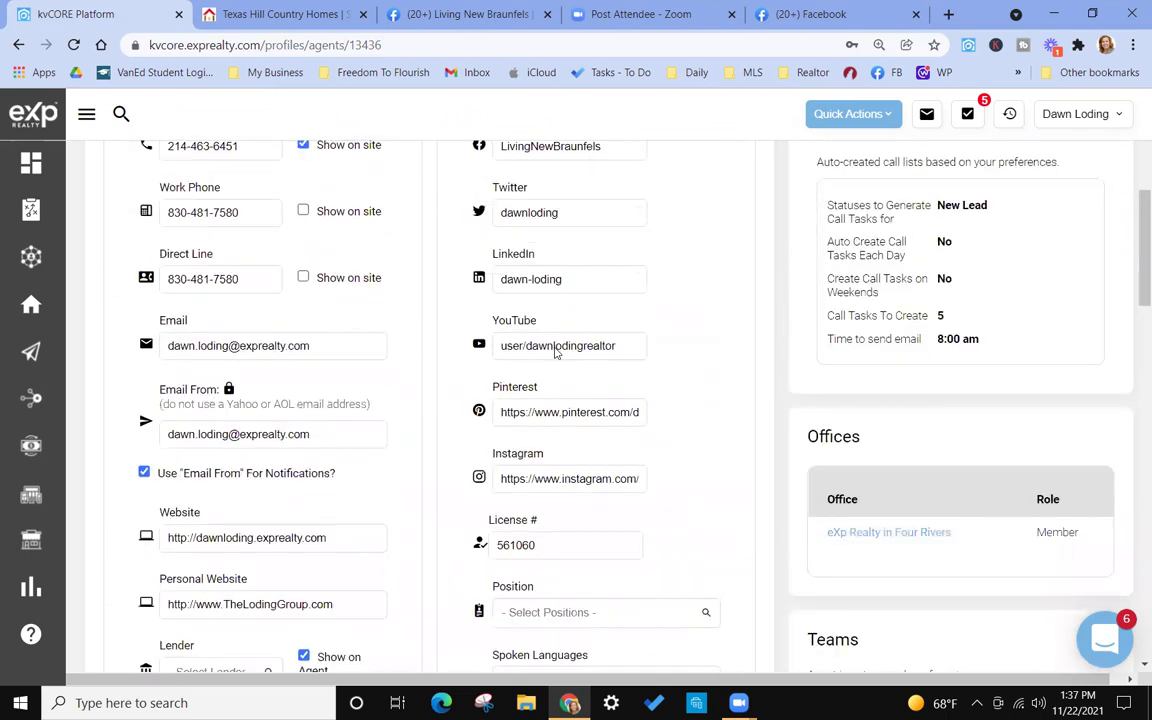
# Review the biography text in the profile's About Me section.
pyautogui.scroll(-7, 449, 485)
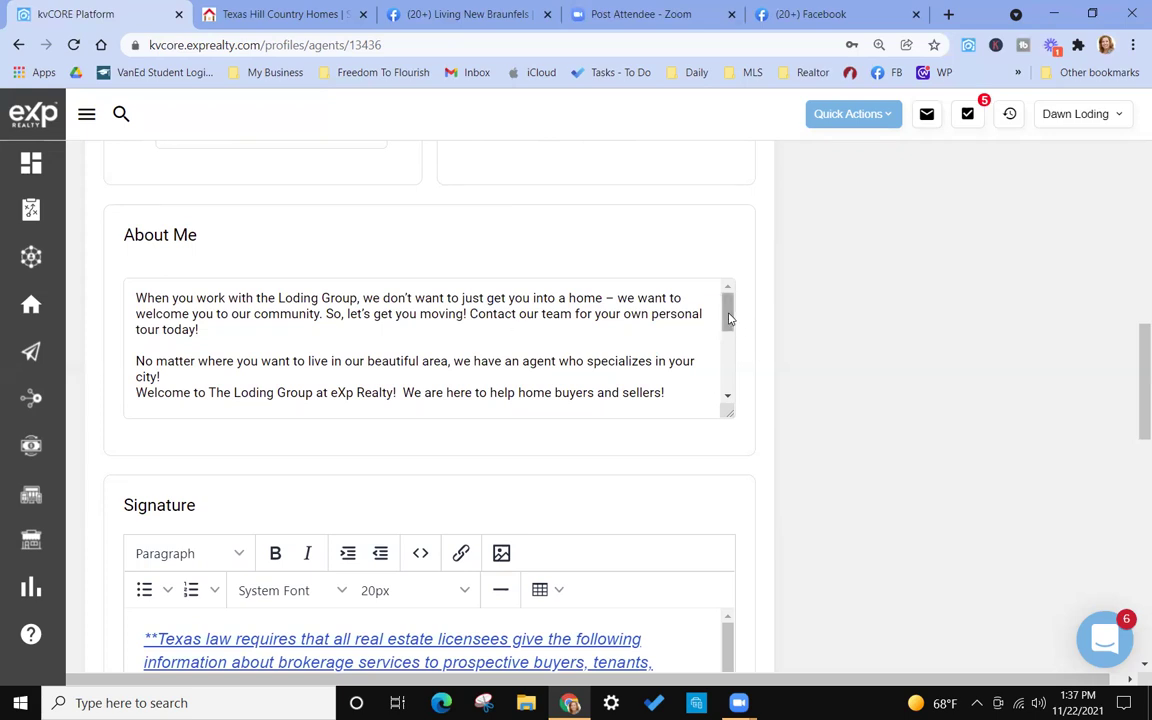
pyautogui.moveTo(728, 318); pyautogui.dragTo(729, 290)
pyautogui.scroll(1, 437, 329)
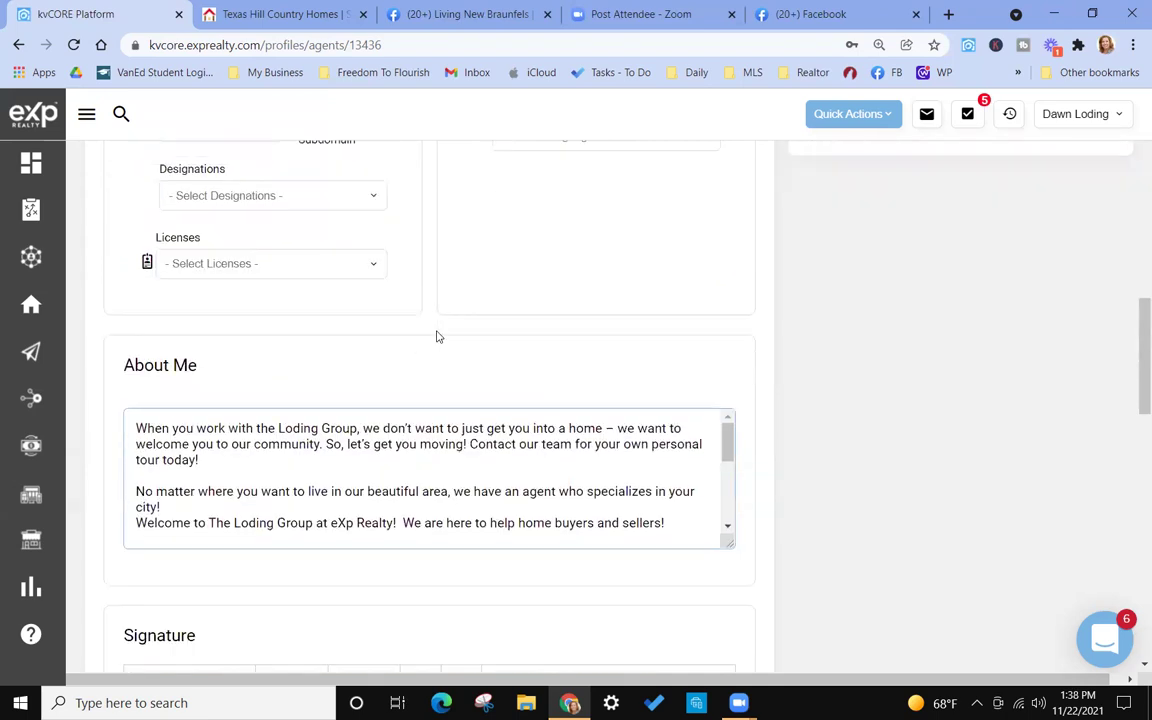
pyautogui.scroll(-1, 436, 337)
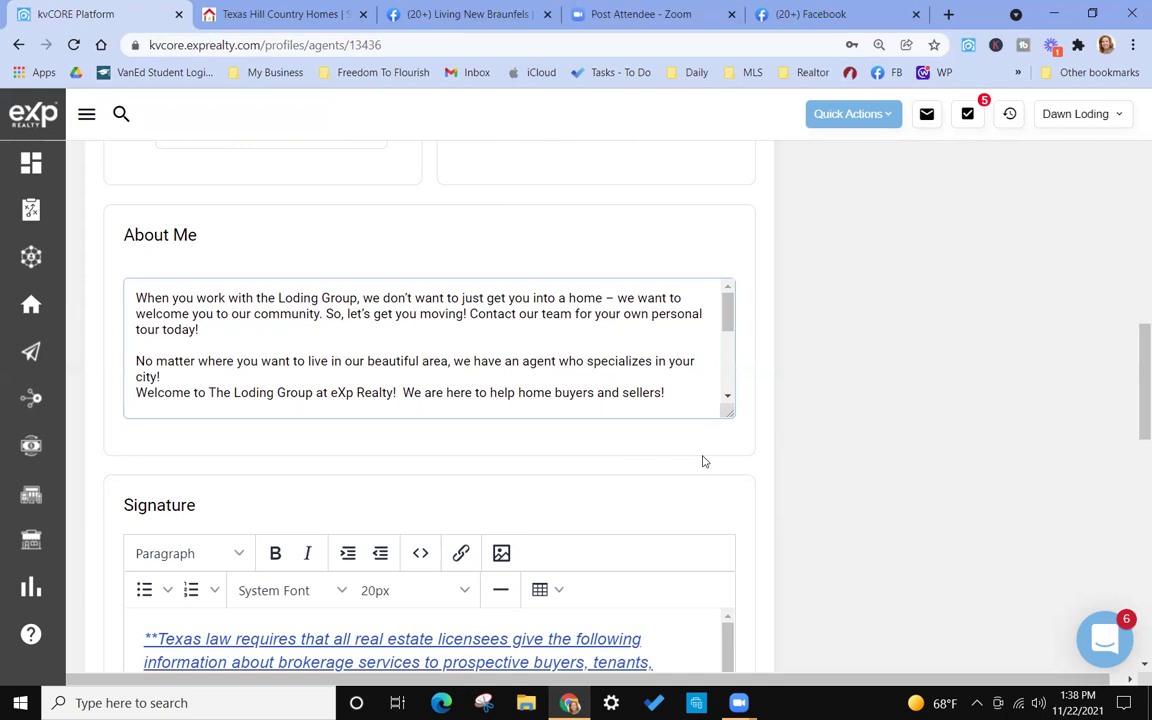
# Examine the email Signature section, including the consumer protection notice, contact block, social media icons and closing links.
pyautogui.scroll(-2, 702, 461)
pyautogui.scroll(-1, 794, 396)
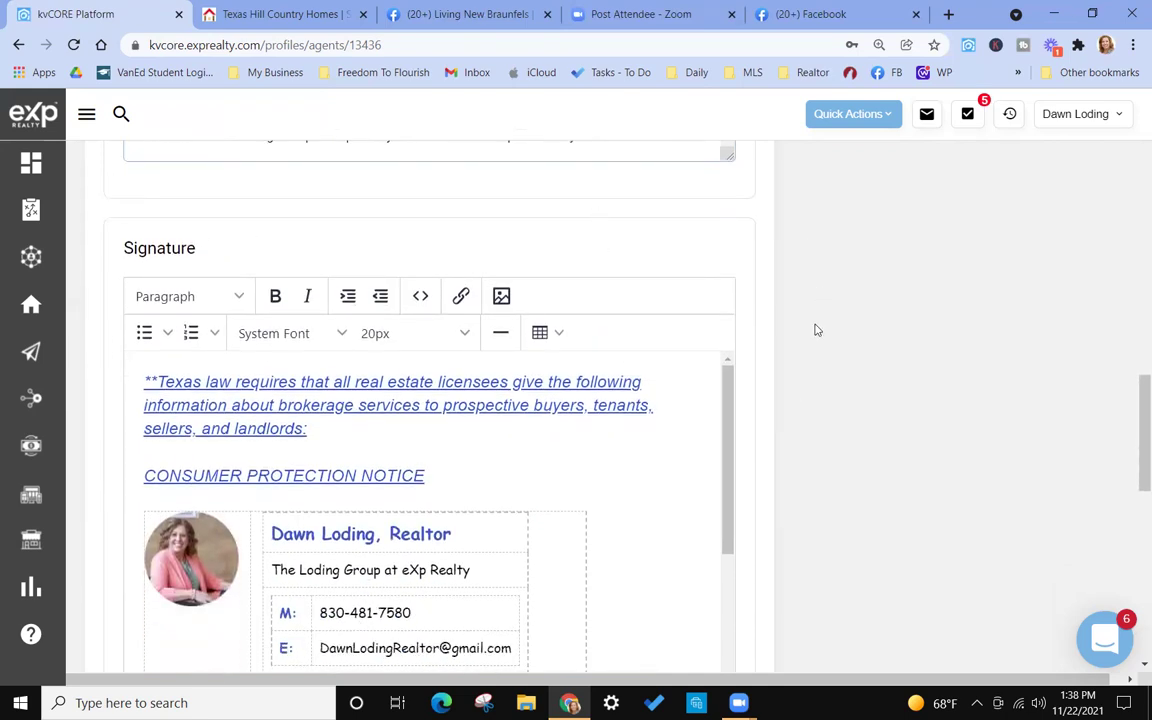
pyautogui.scroll(-2, 815, 330)
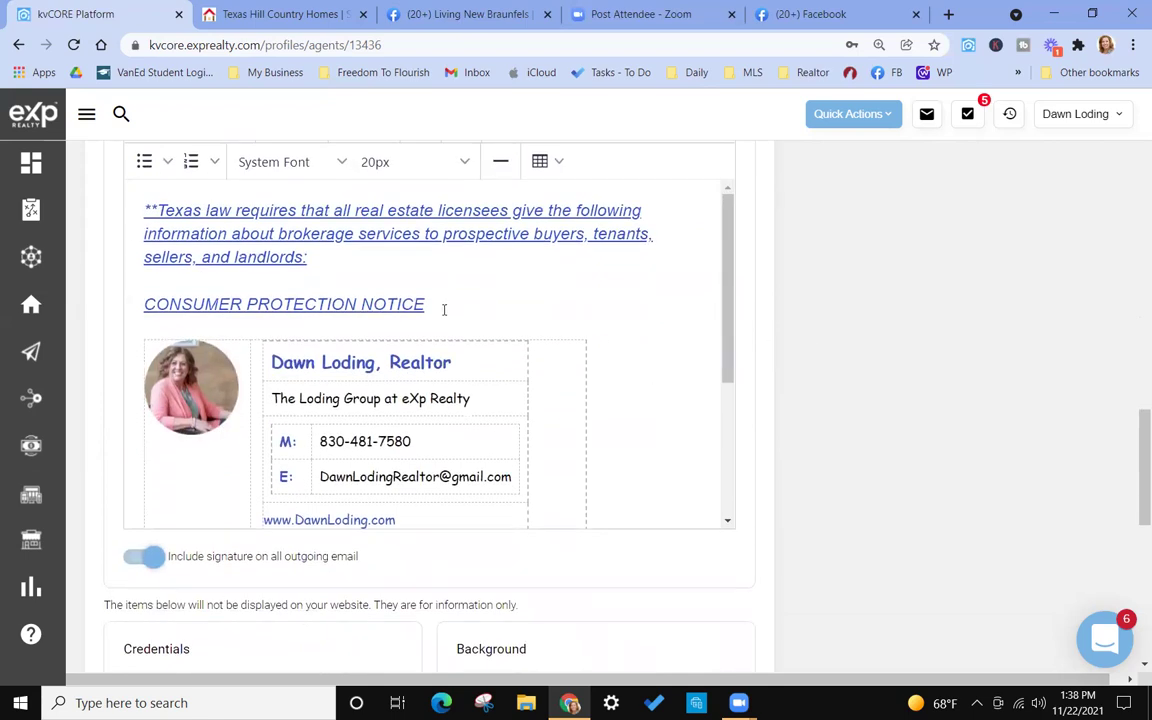
pyautogui.scroll(1, 468, 305)
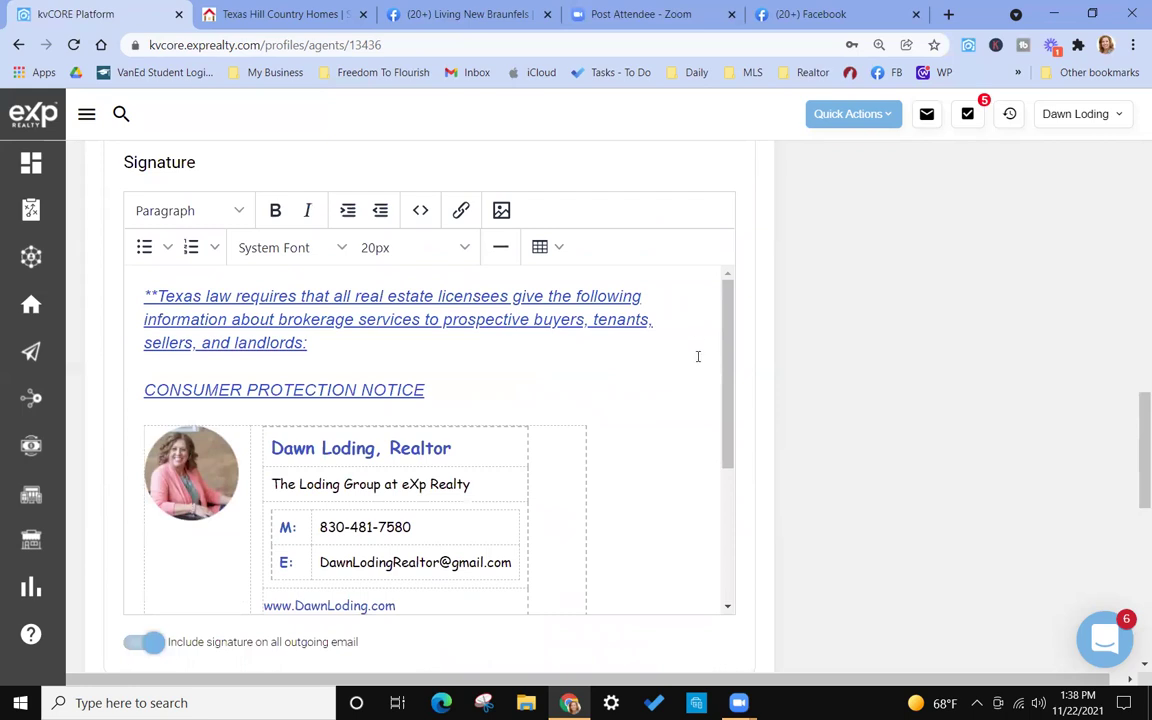
pyautogui.scroll(-3, 698, 356)
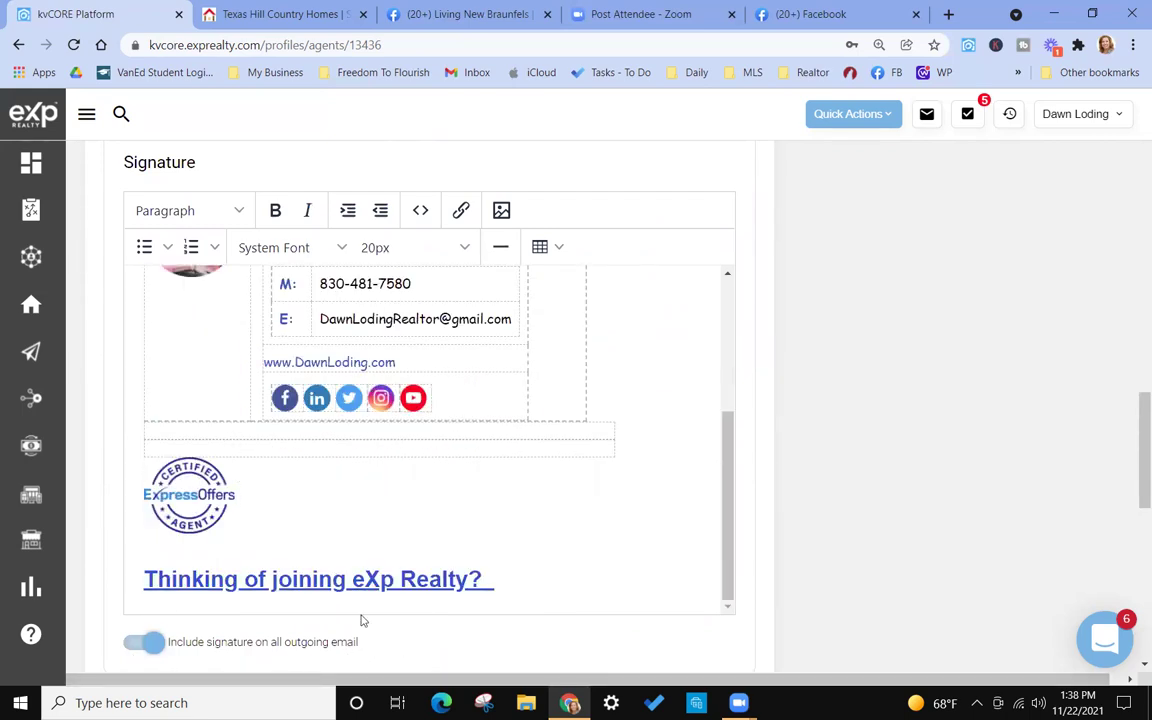
pyautogui.scroll(3, 256, 444)
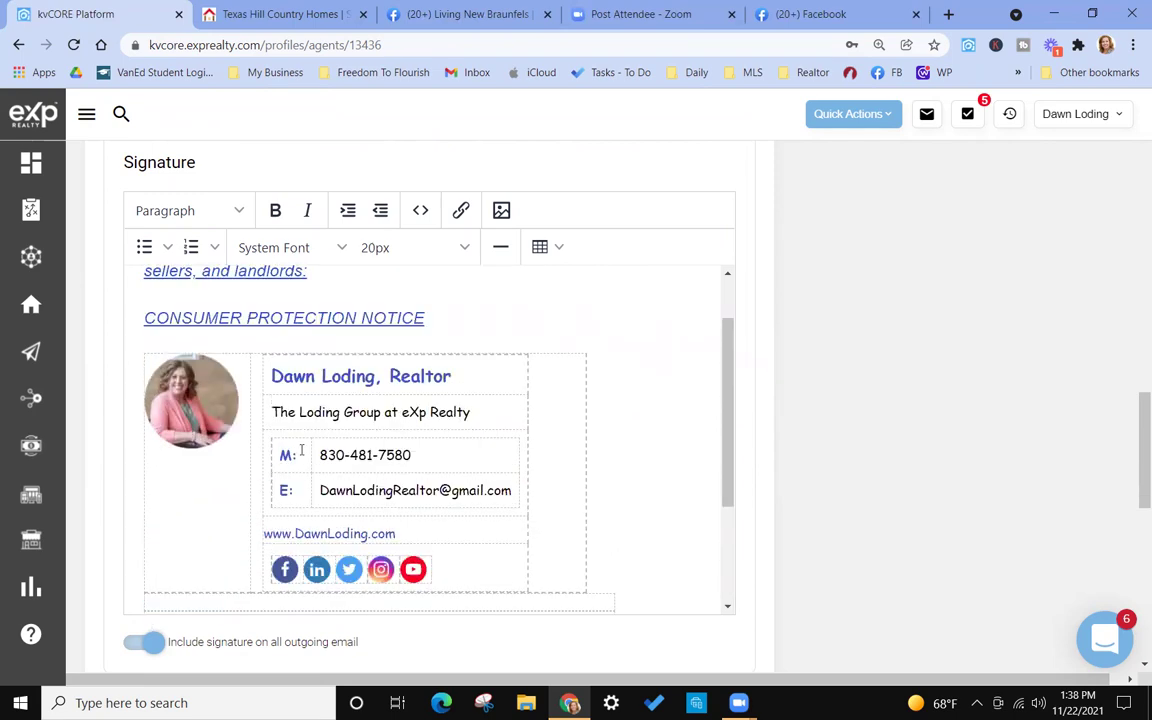
pyautogui.scroll(1, 477, 374)
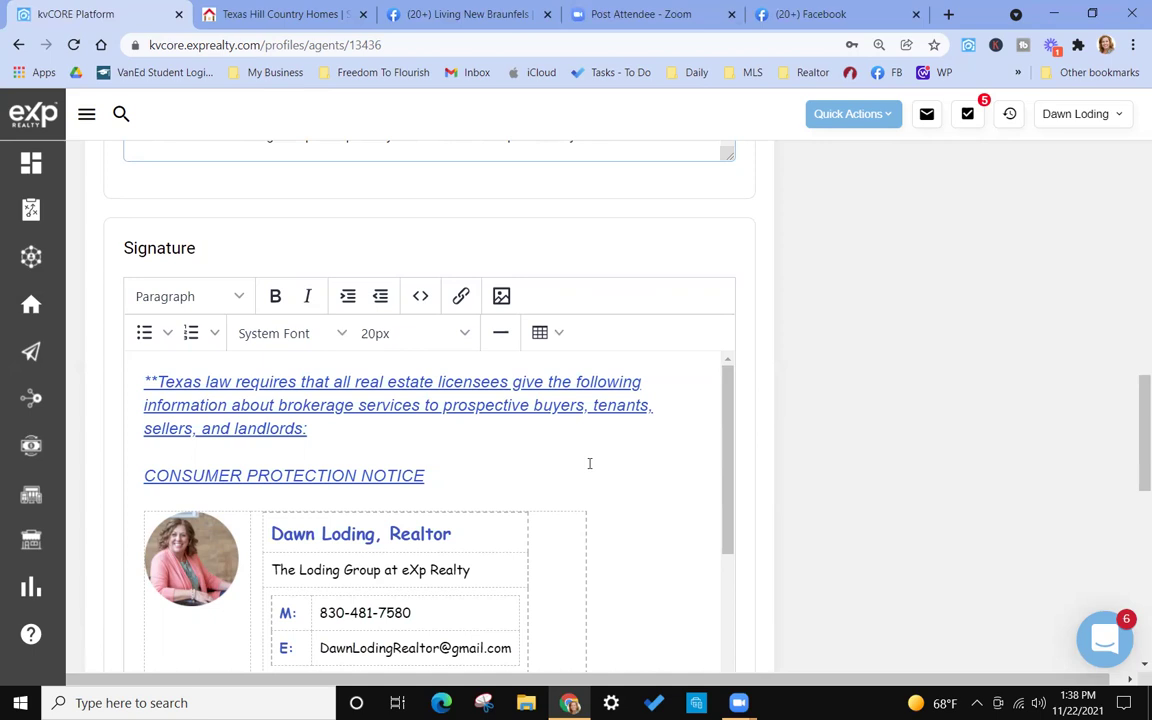
pyautogui.scroll(-1, 589, 463)
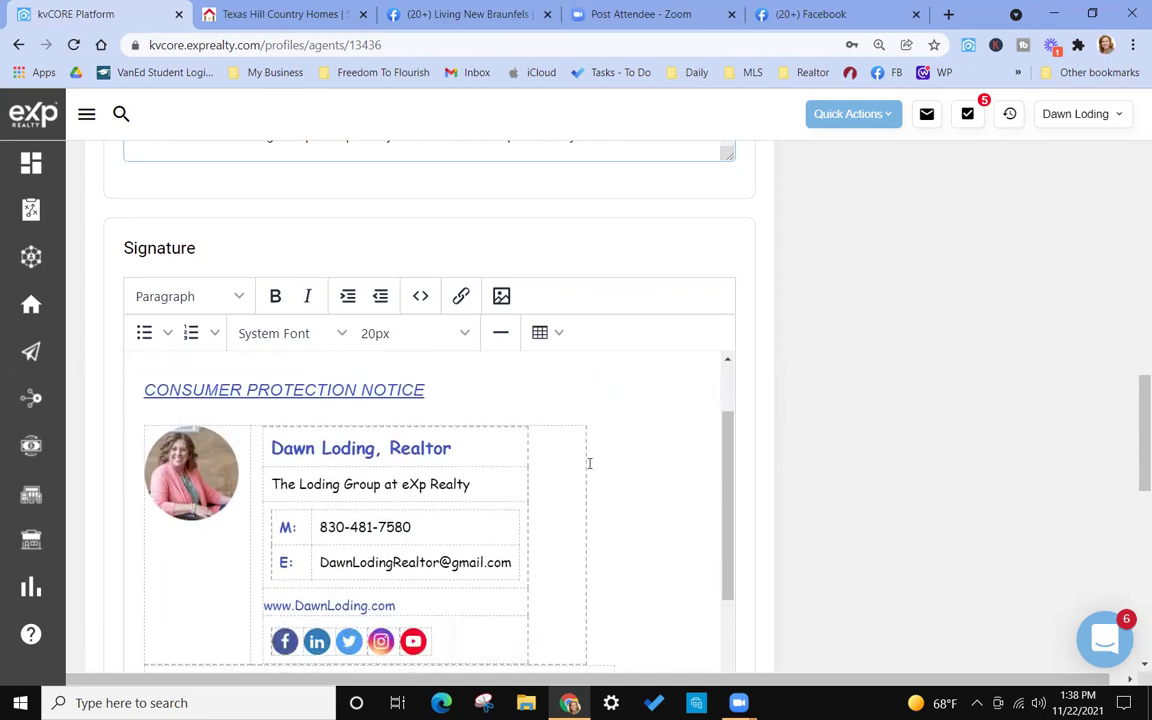
pyautogui.scroll(-1, 589, 463)
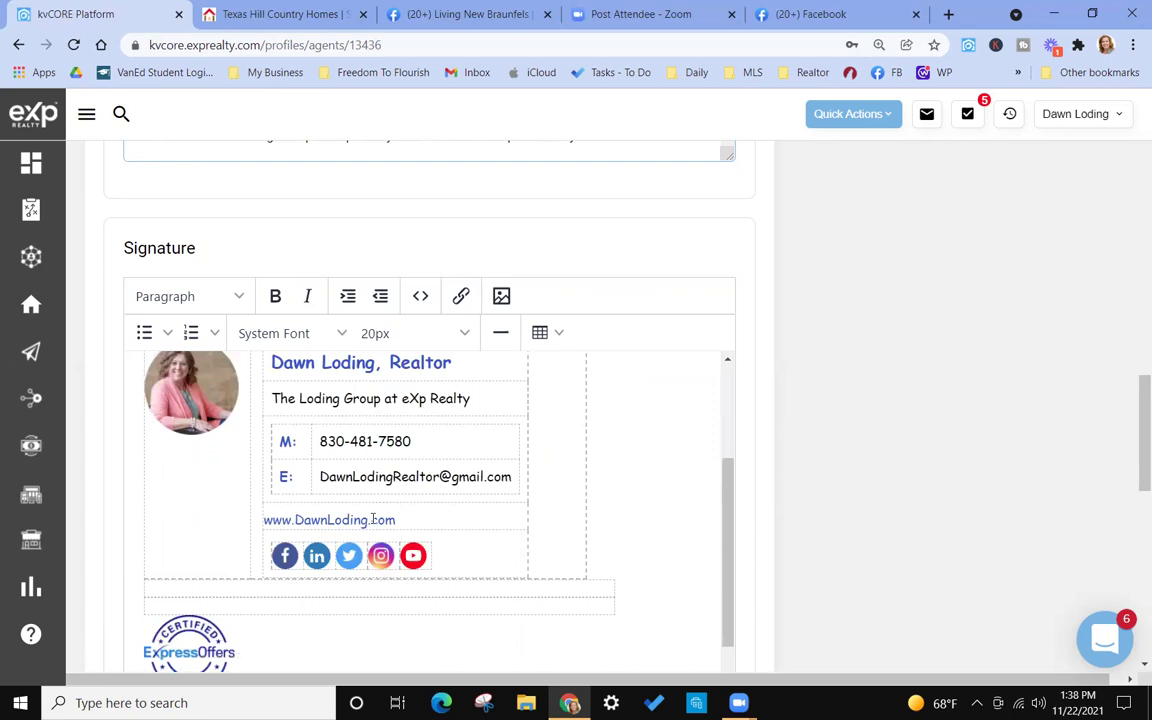
pyautogui.scroll(4, 472, 516)
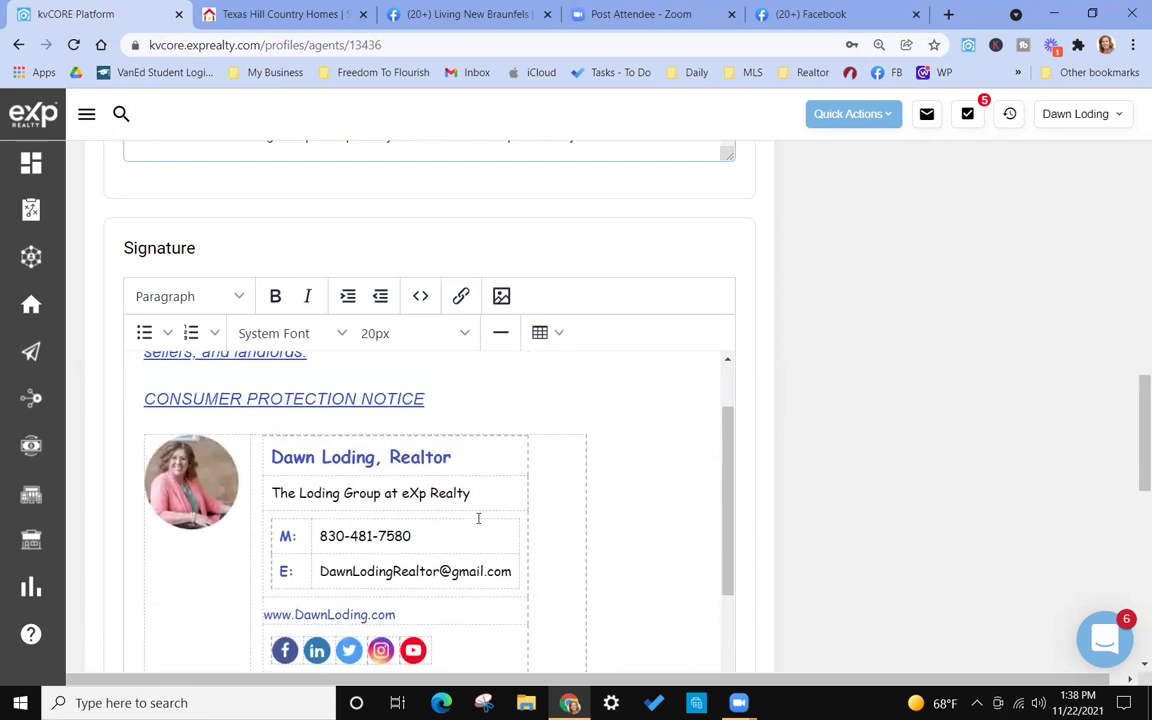
pyautogui.scroll(4, 478, 517)
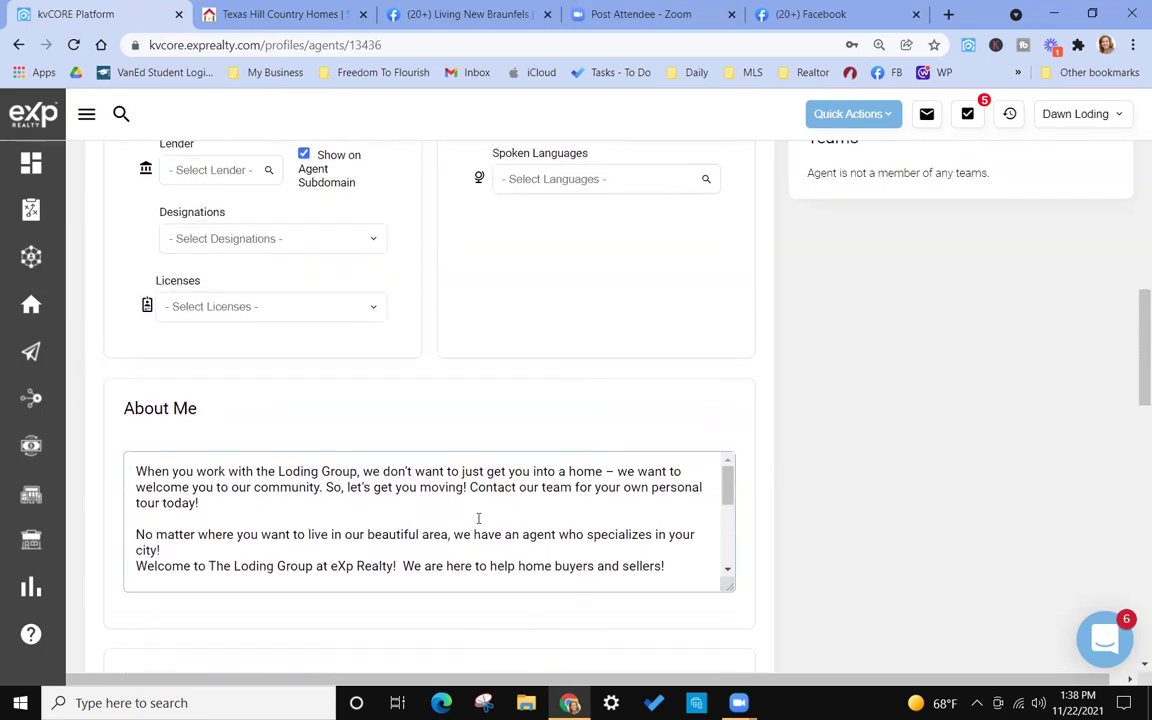
pyautogui.scroll(-1, 738, 443)
pyautogui.scroll(-7, 738, 480)
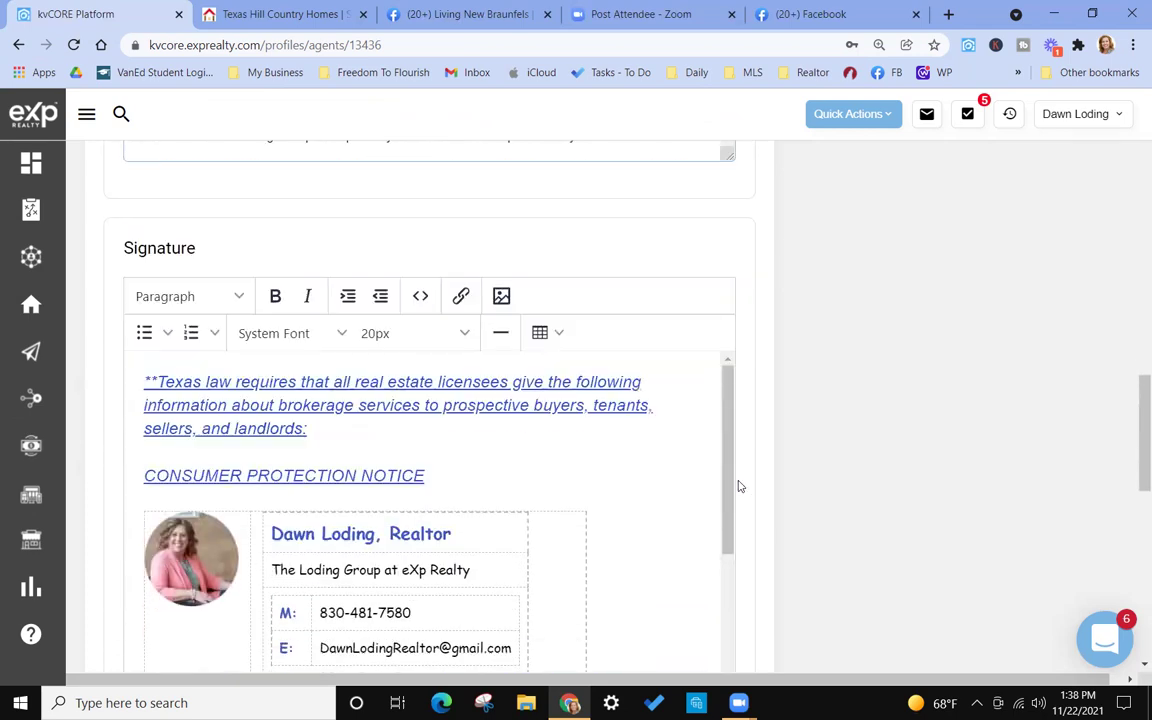
# Review the information-only sections for Credentials, Background, Education, Experience, Achievements and Community Involvement.
pyautogui.scroll(-3, 738, 486)
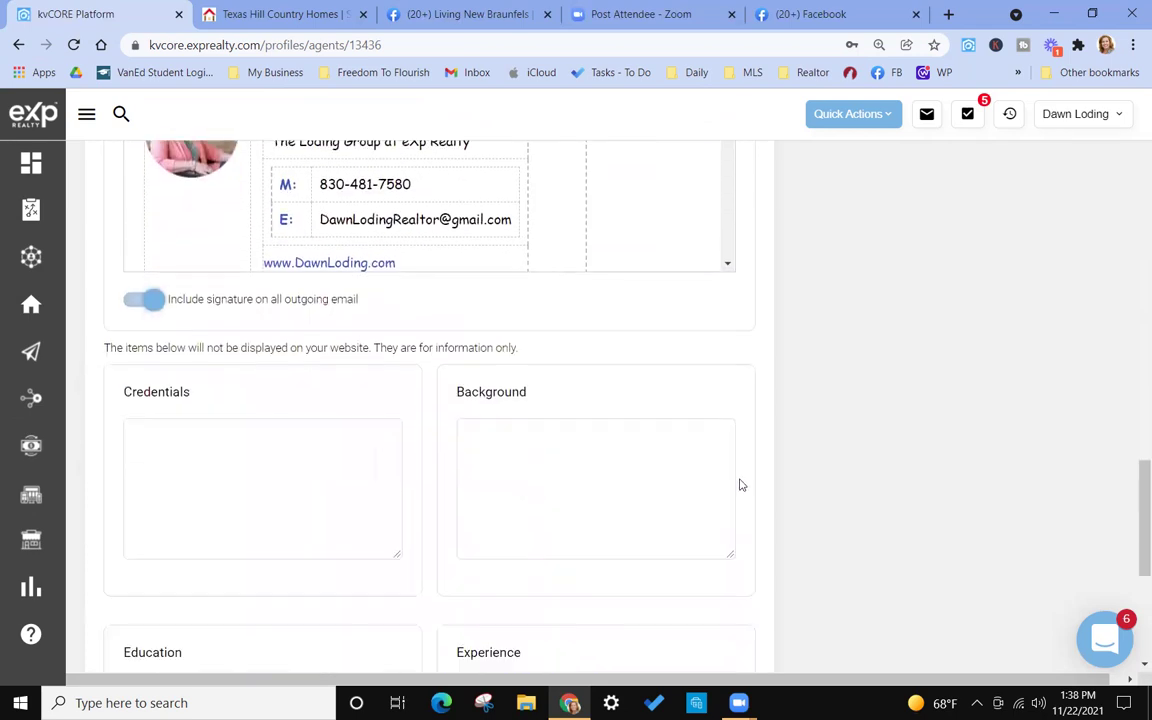
pyautogui.scroll(-3, 740, 484)
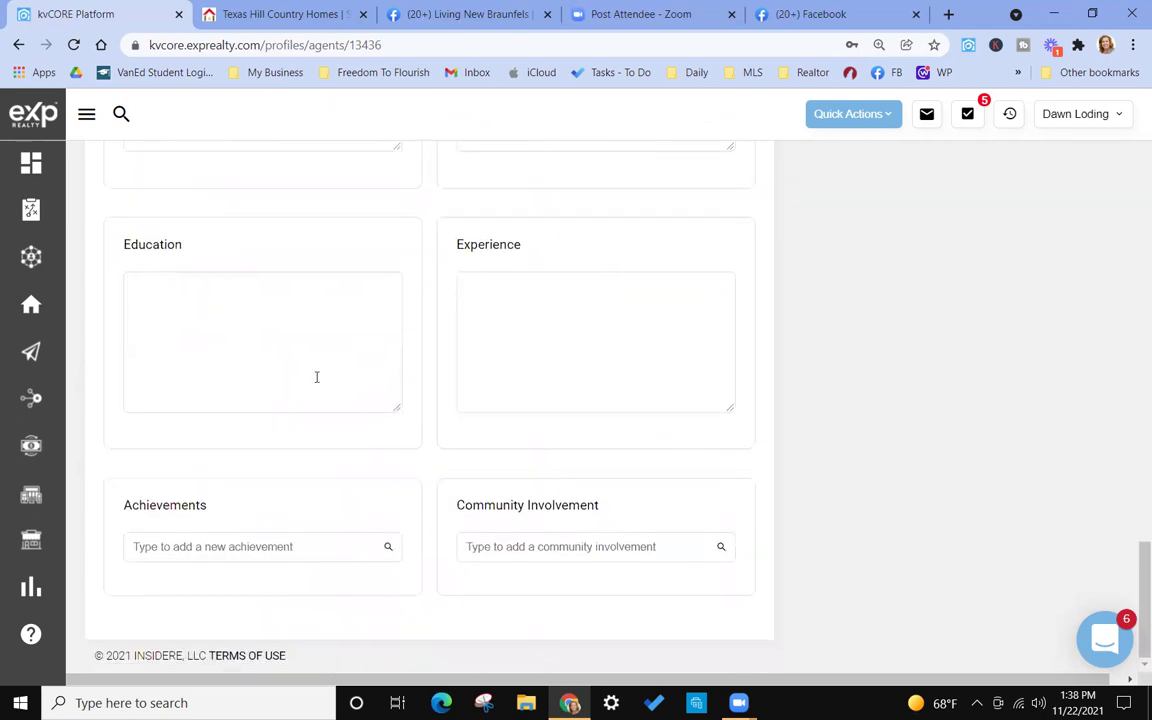
pyautogui.scroll(7, 851, 404)
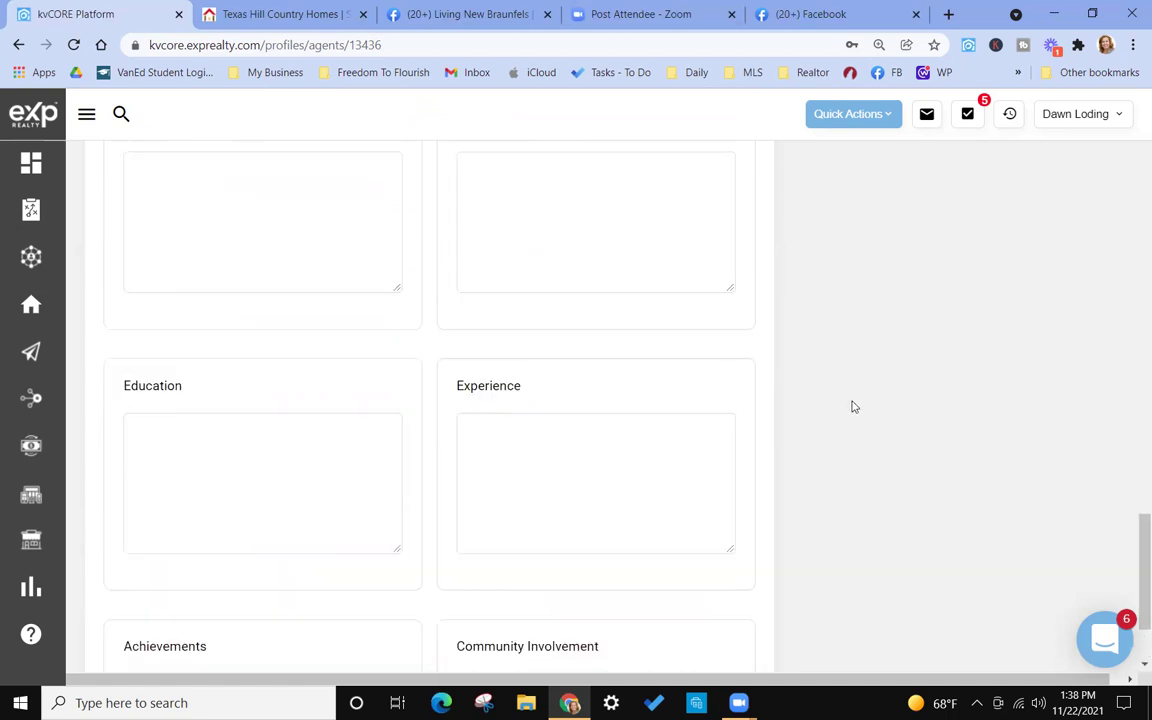
# Review the profile's Offices and Teams sections and return to the start of the Agent Profile.
pyautogui.scroll(10, 760, 420)
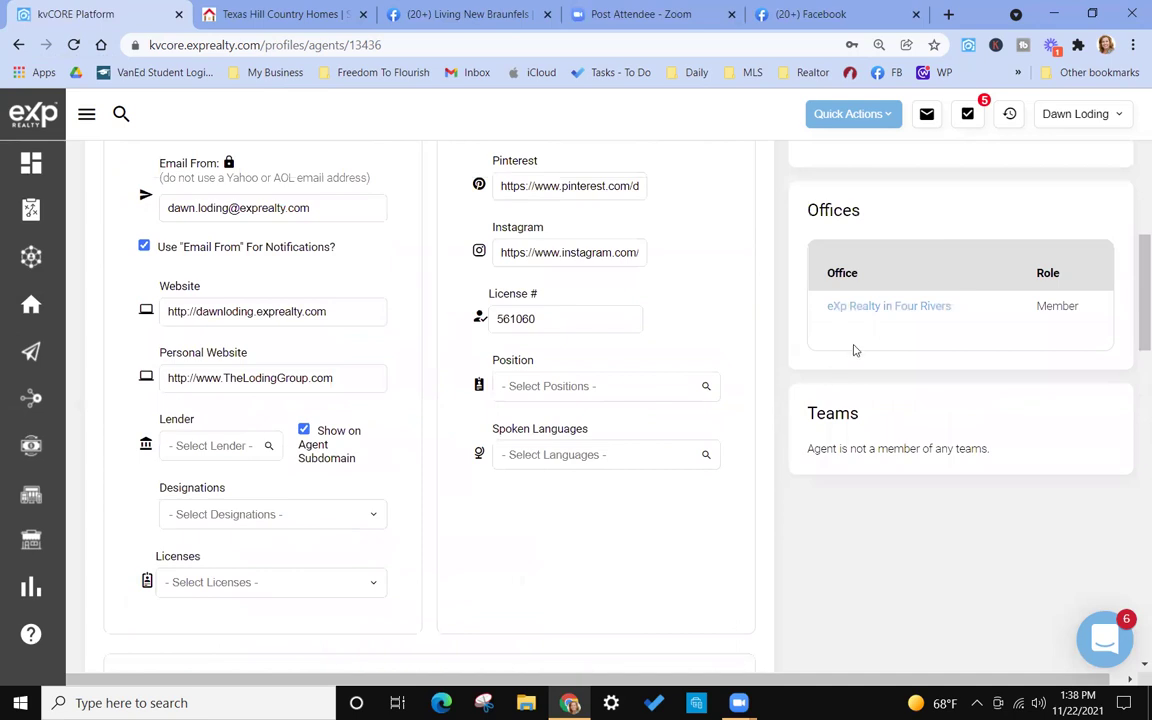
pyautogui.scroll(1, 850, 350)
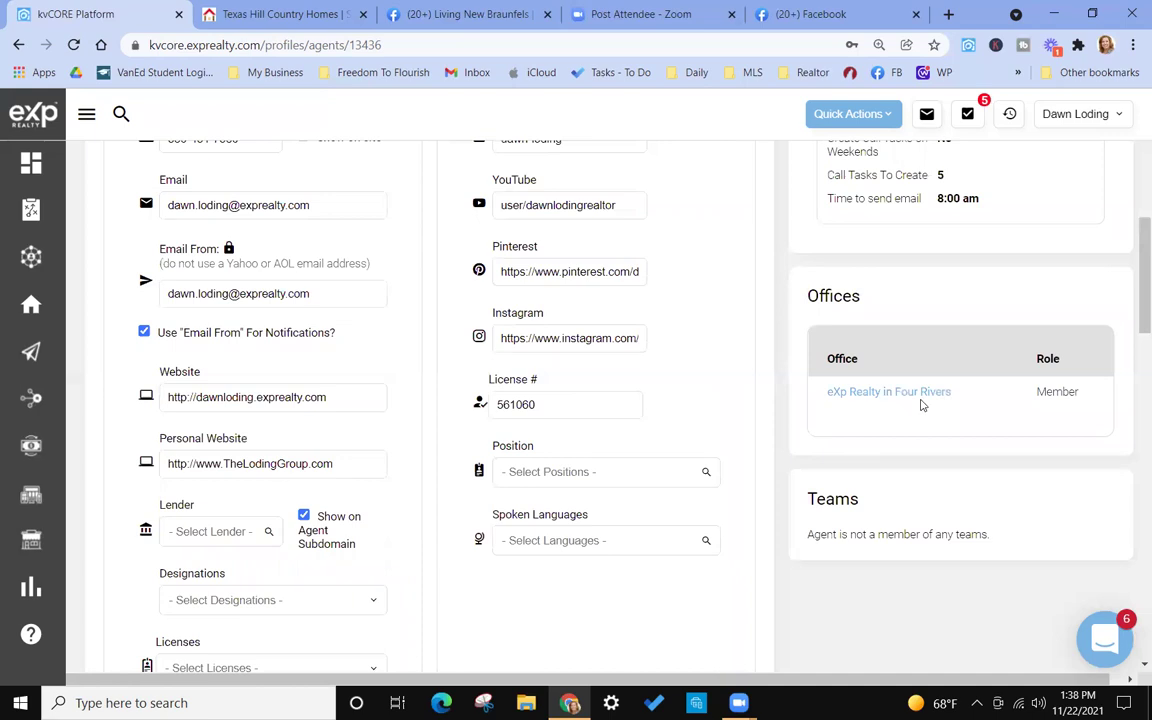
pyautogui.scroll(3, 931, 402)
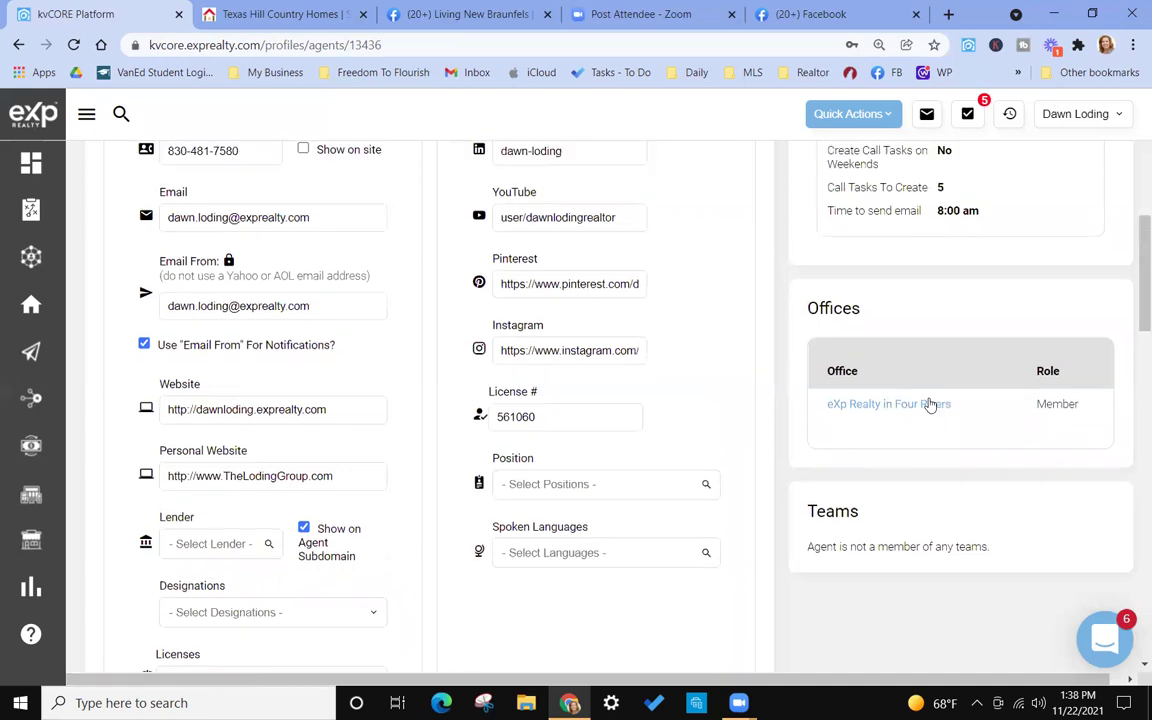
pyautogui.scroll(4, 931, 398)
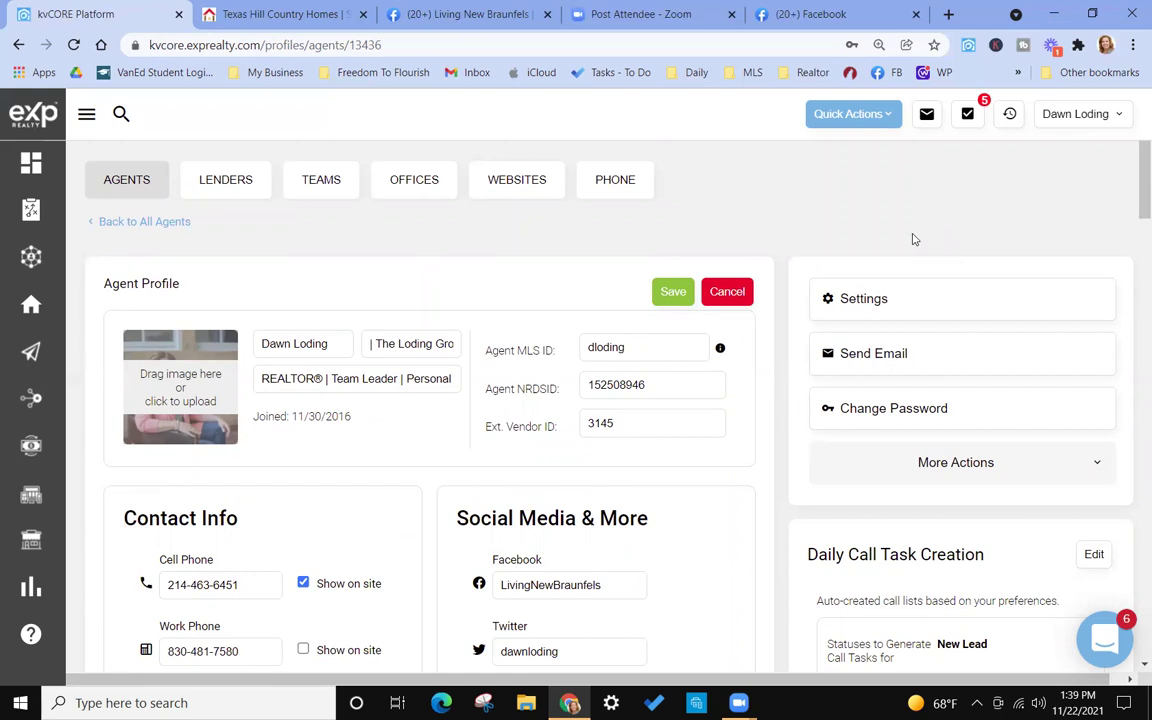
# Open the account menu with the agent website link, view the public website, and return to the kvCORE profile.
pyautogui.click(1068, 113)
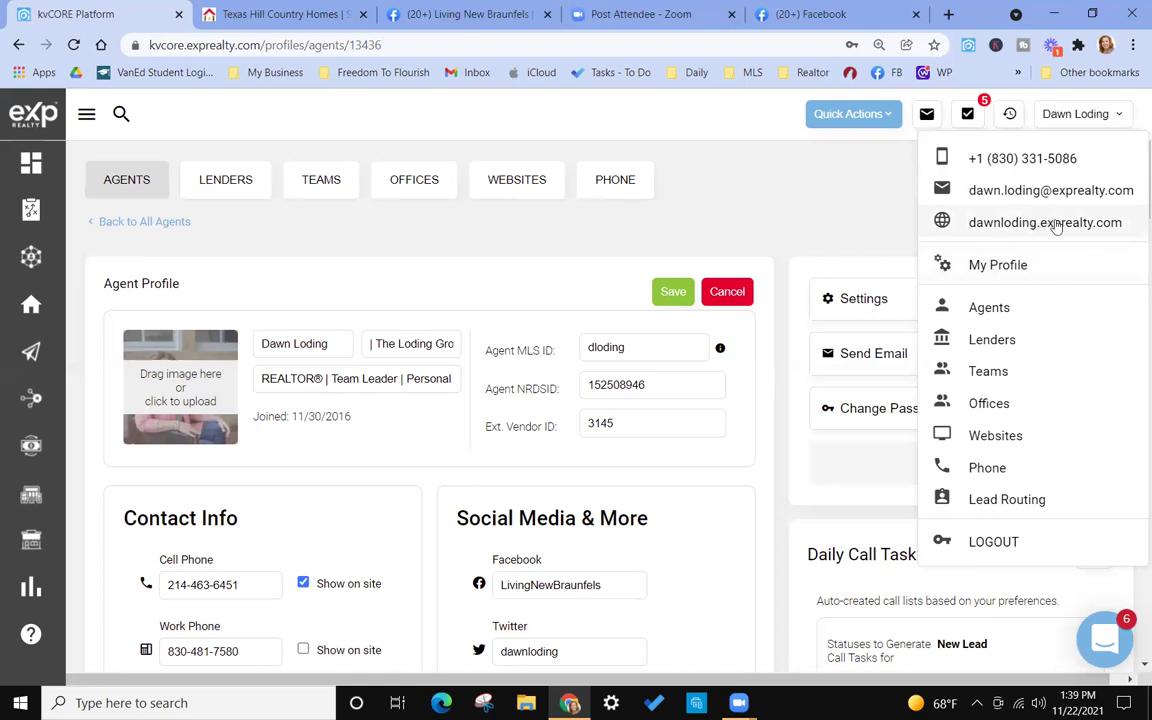
pyautogui.click(280, 16)
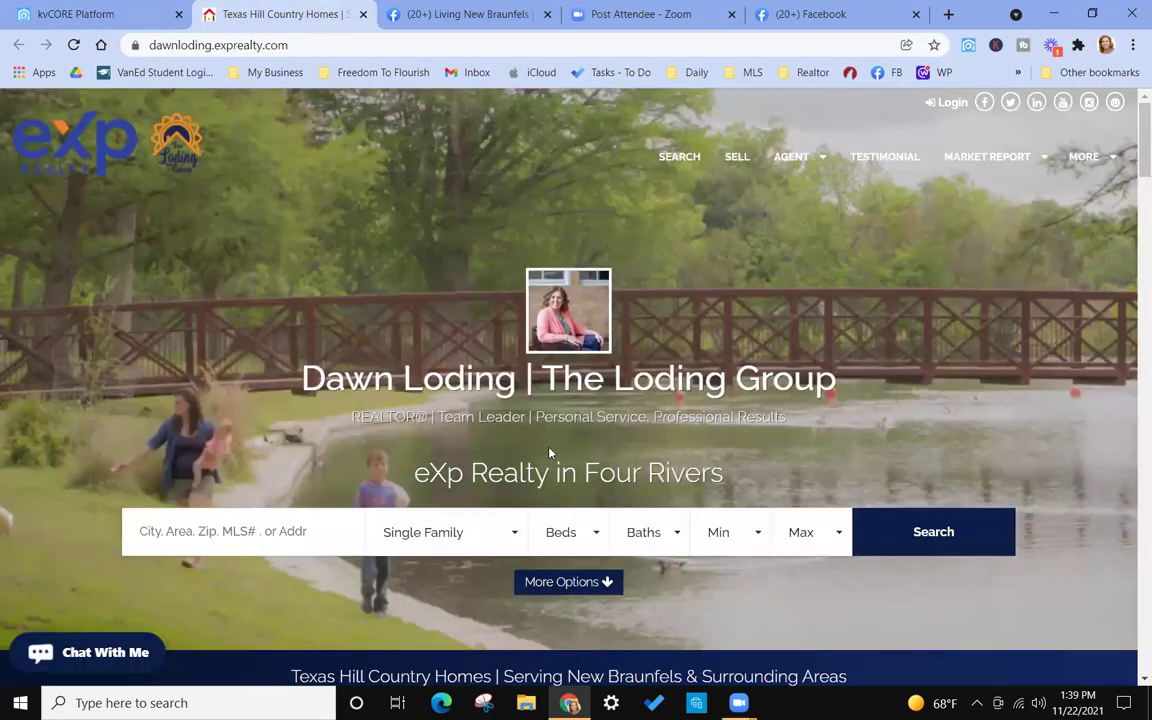
pyautogui.click(118, 22)
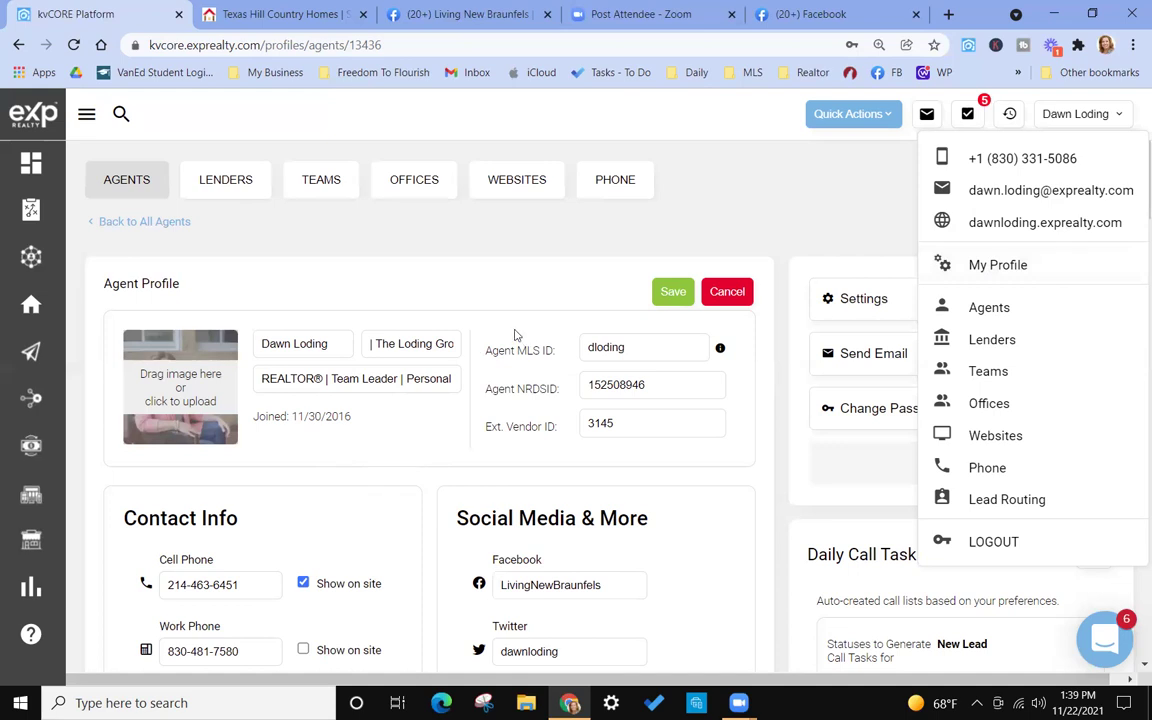
# Review the profile's contact and social media fields, reload and inspect the agent's public website, and return to kvCORE.
pyautogui.scroll(-1, 443, 510)
pyautogui.scroll(-4, 443, 510)
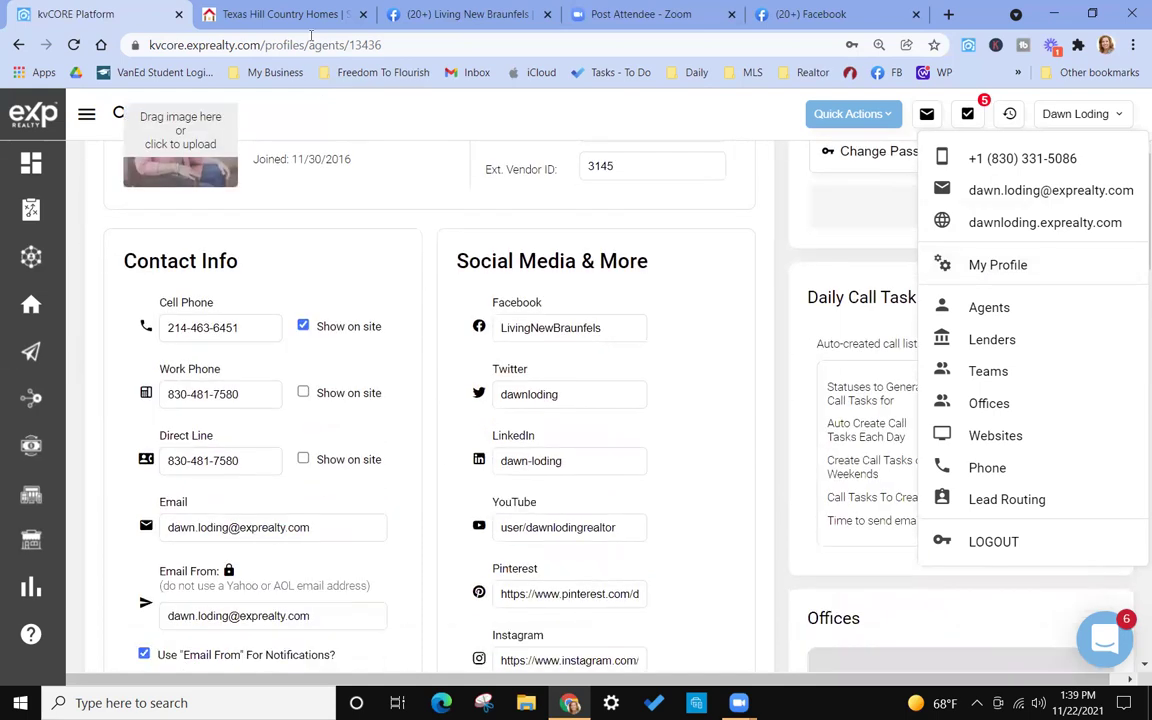
pyautogui.click(300, 16)
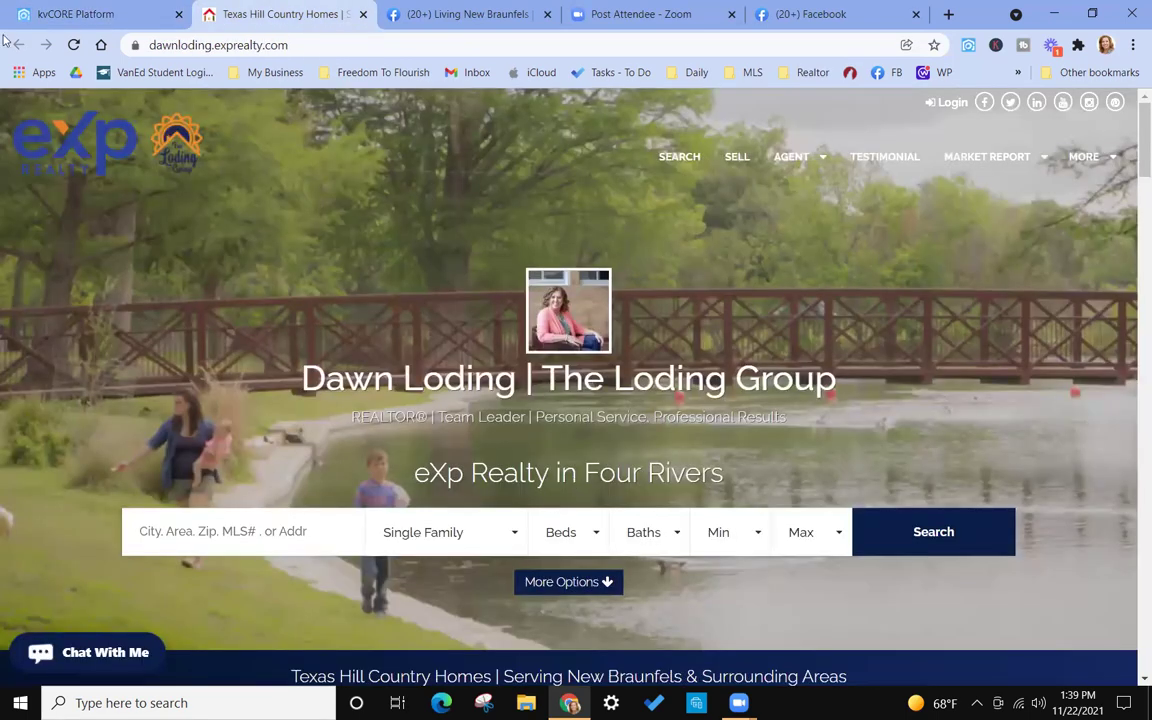
pyautogui.click(73, 45)
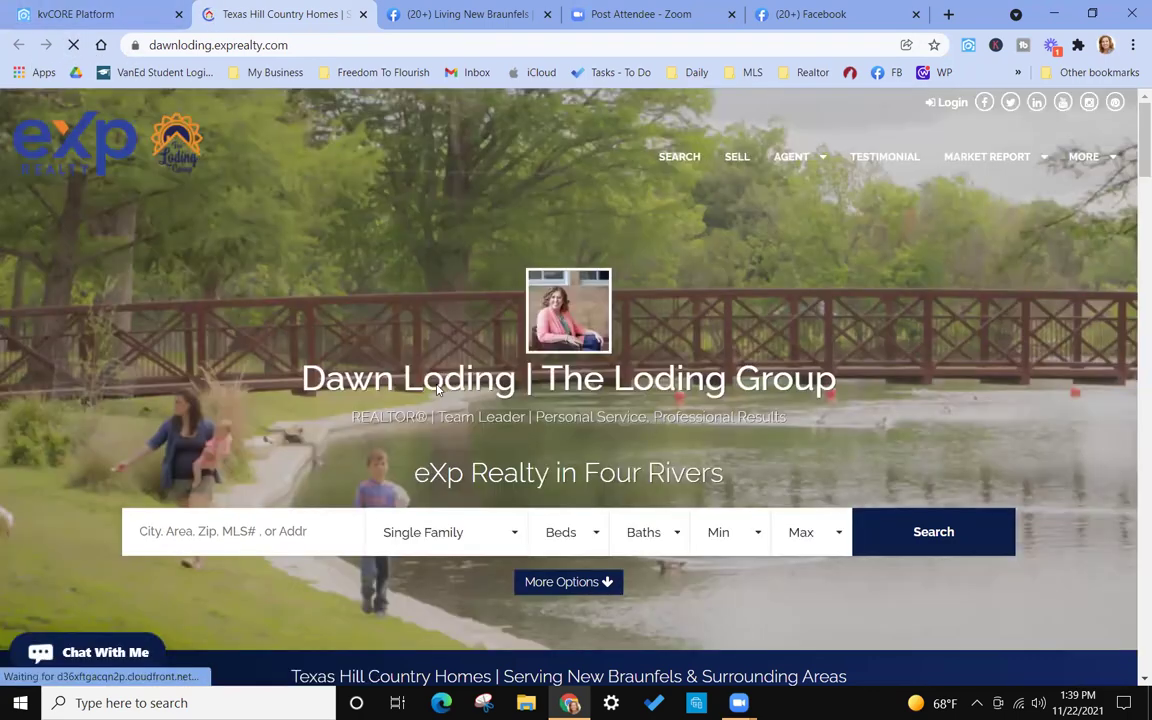
pyautogui.scroll(-6, 437, 384)
pyautogui.scroll(2, 437, 384)
pyautogui.scroll(5, 260, 180)
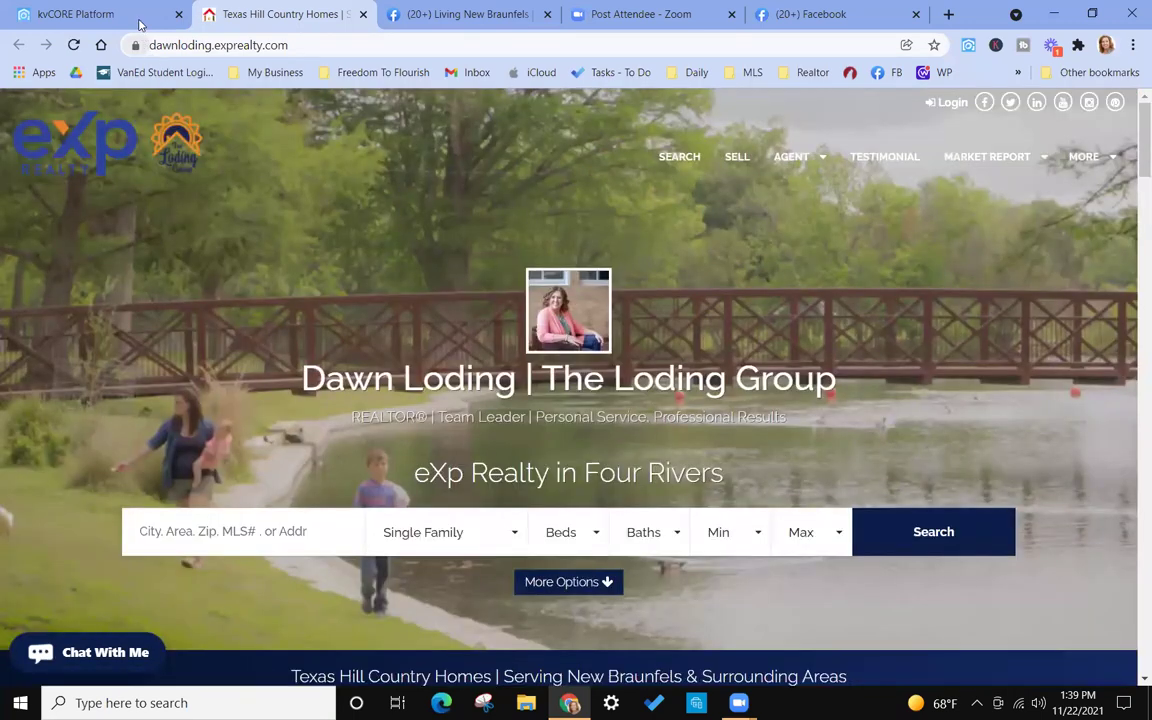
pyautogui.click(140, 18)
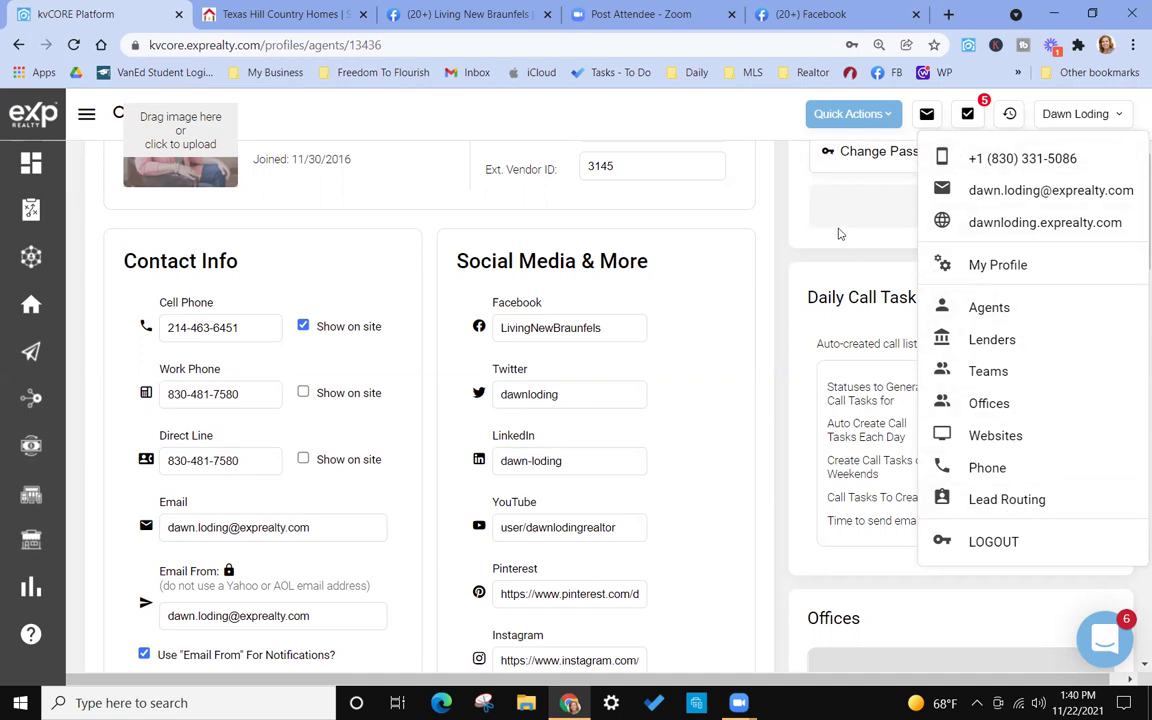
# Close the account menu, return to the kvCORE dashboard and display today's calls.
pyautogui.click(840, 233)
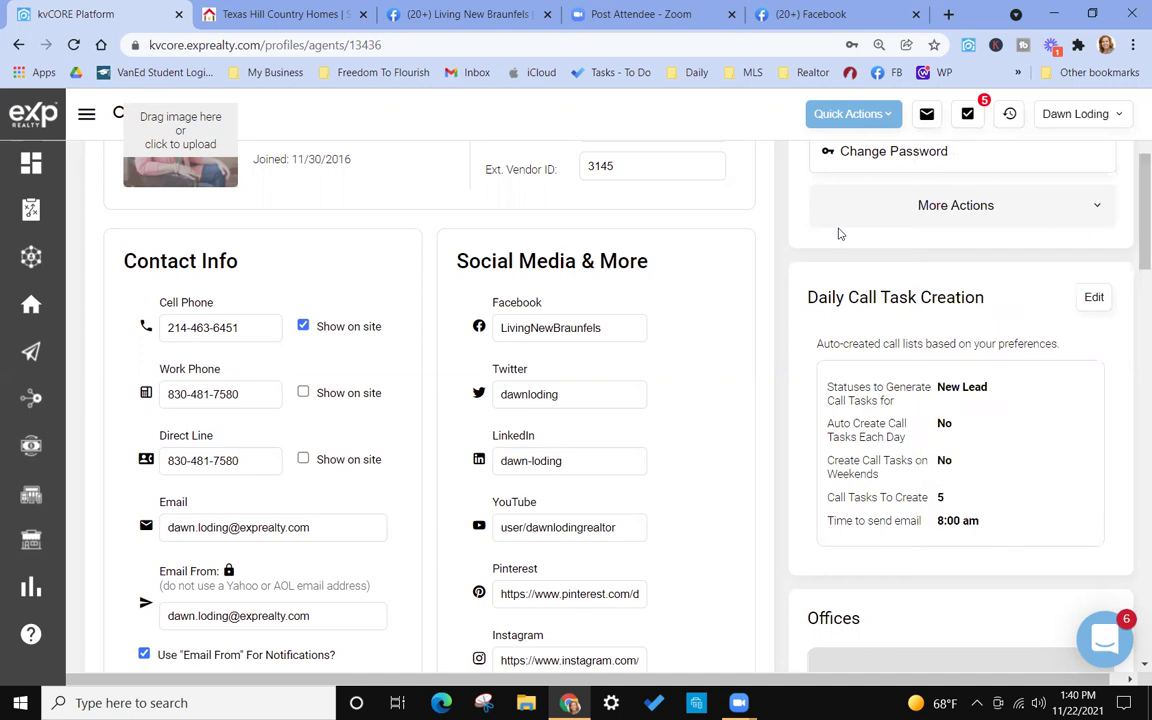
pyautogui.scroll(3, 836, 234)
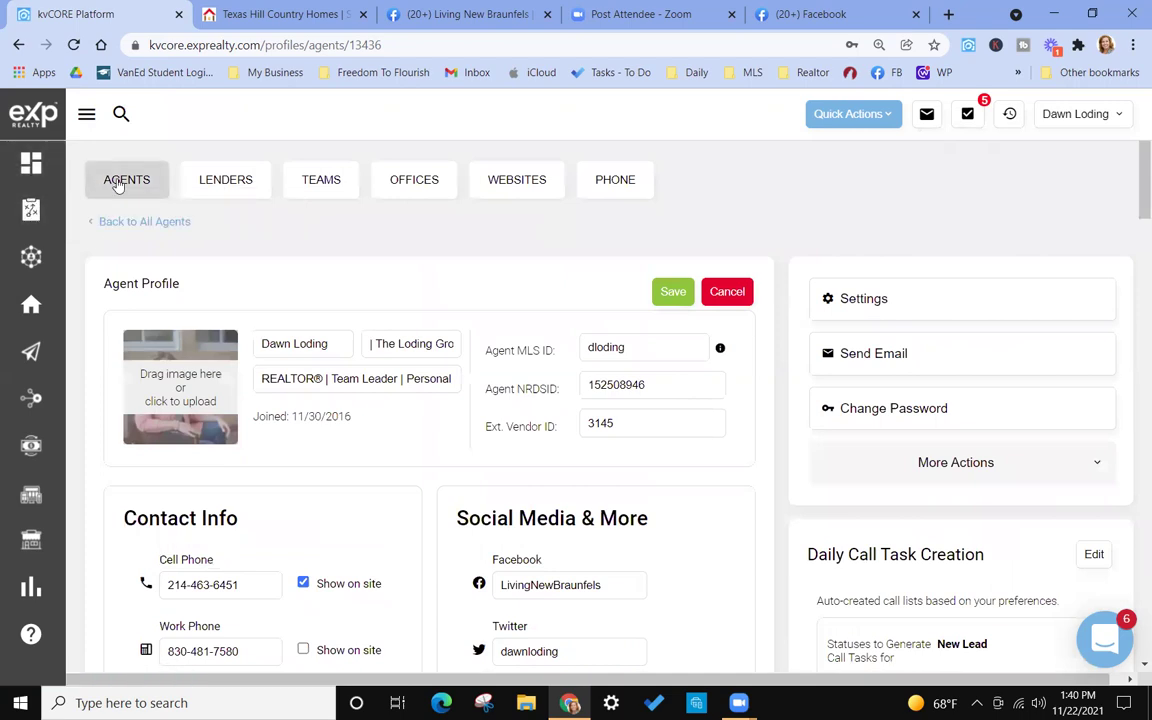
pyautogui.click(44, 116)
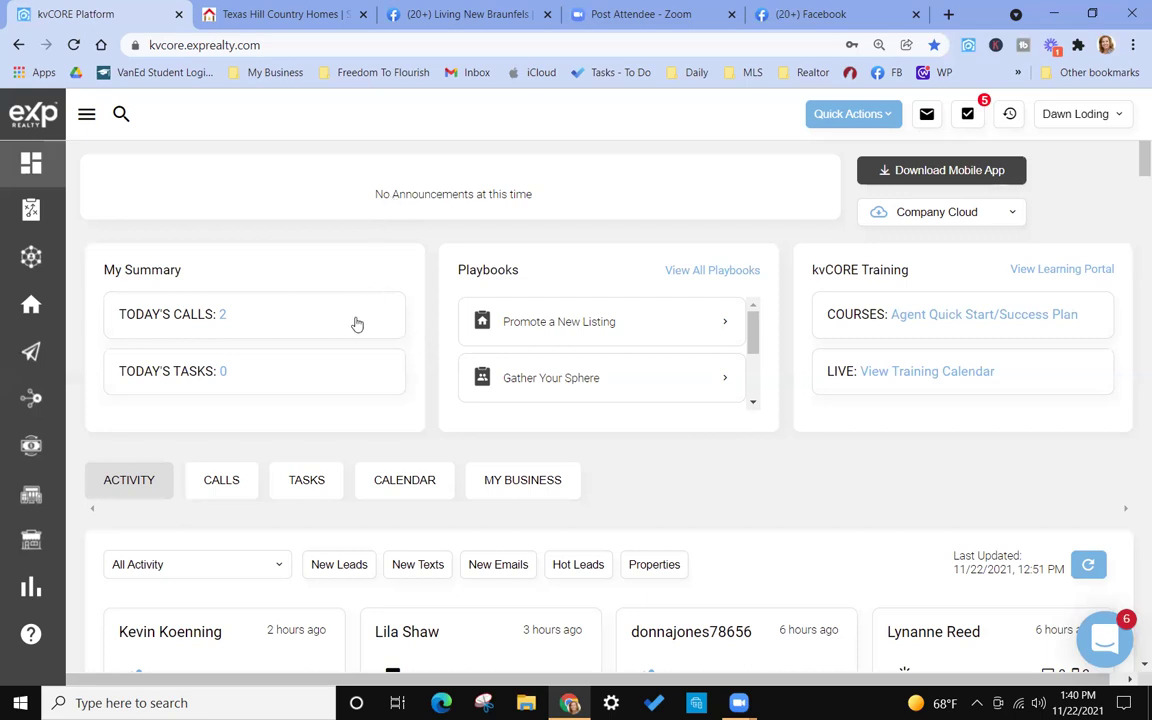
pyautogui.click(193, 330)
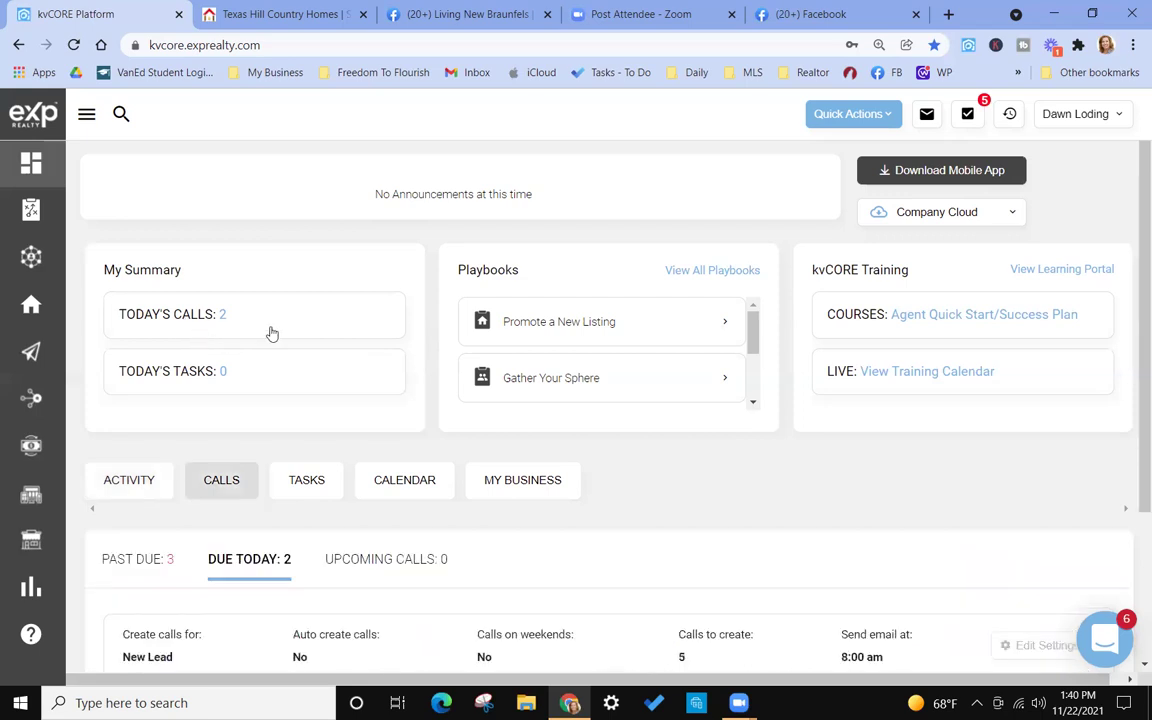
pyautogui.scroll(-2, 255, 380)
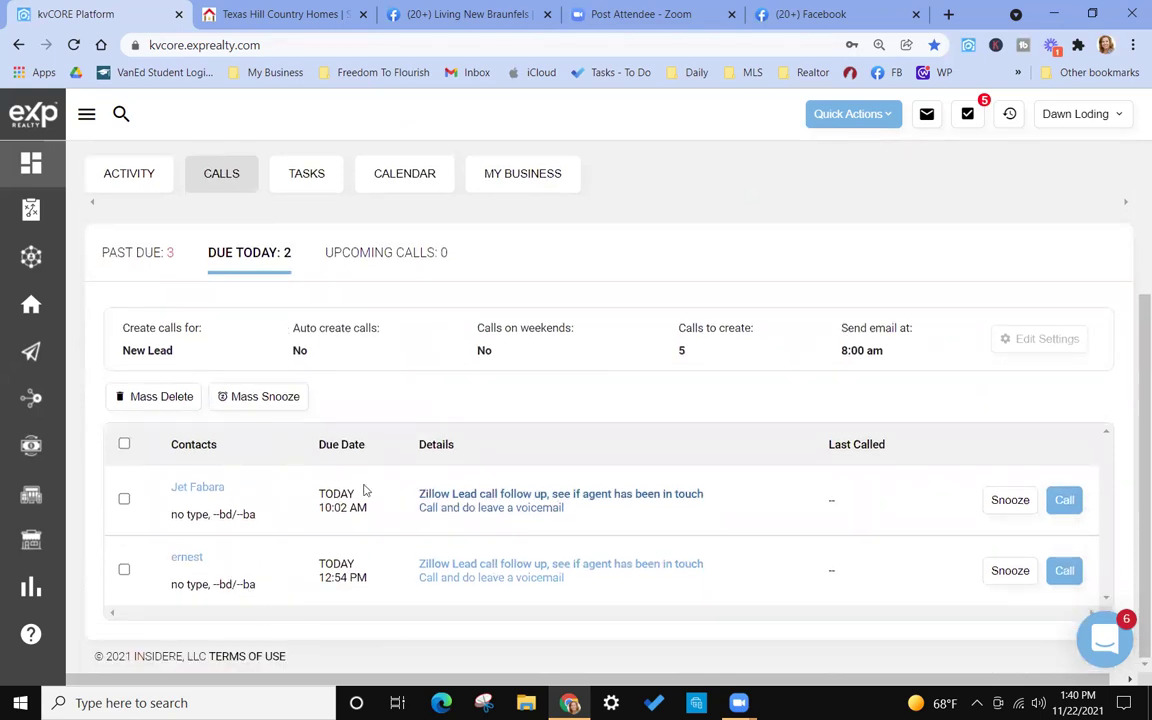
# Open the first contact in the calls due today and review the contact details, hashtags and insights.
pyautogui.click(205, 487)
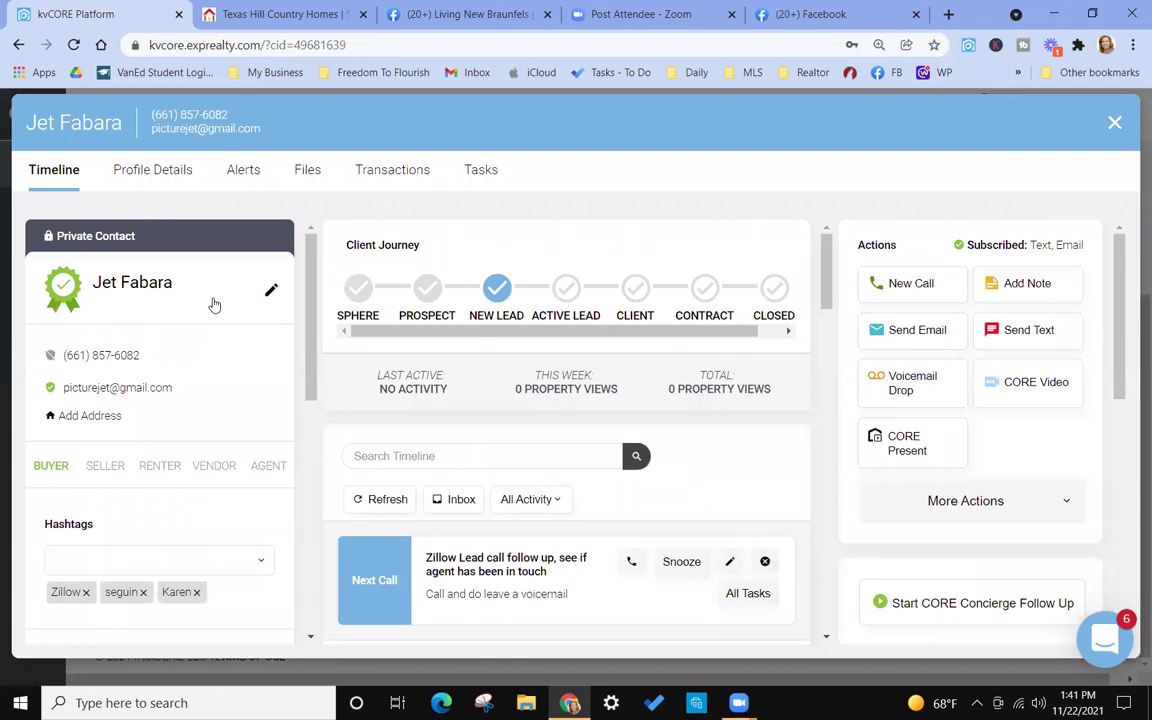
pyautogui.scroll(-3, 212, 303)
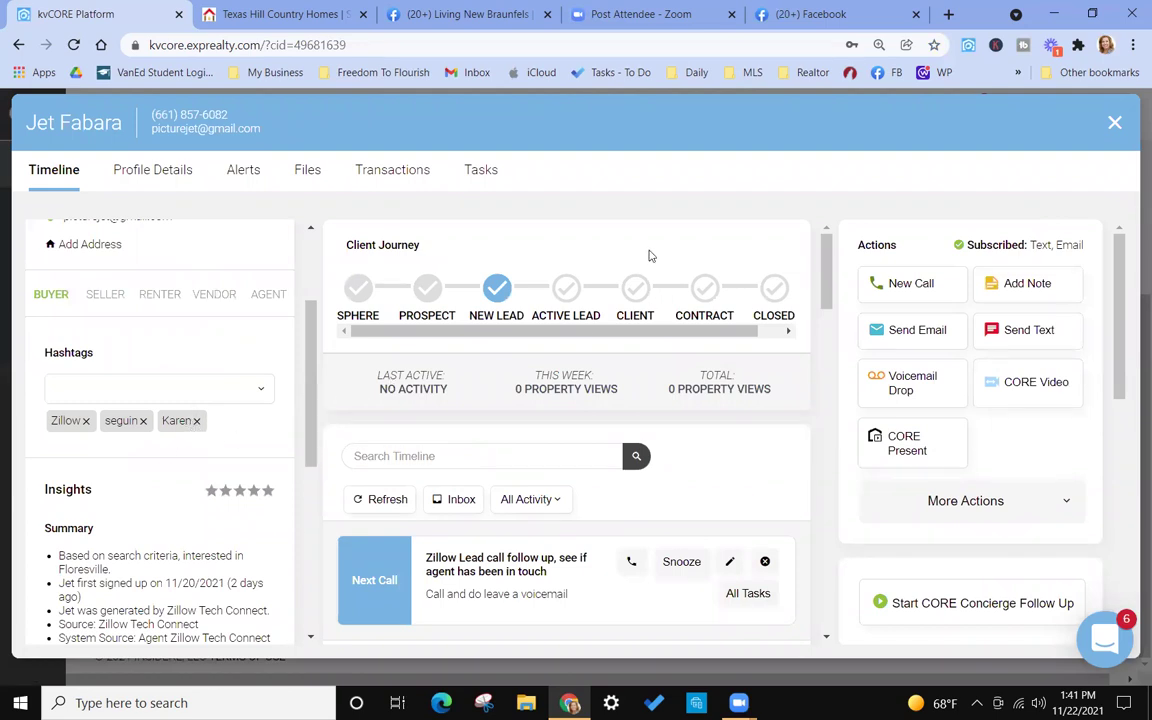
pyautogui.scroll(-3, 648, 254)
pyautogui.scroll(3, 648, 254)
pyautogui.scroll(2, 219, 375)
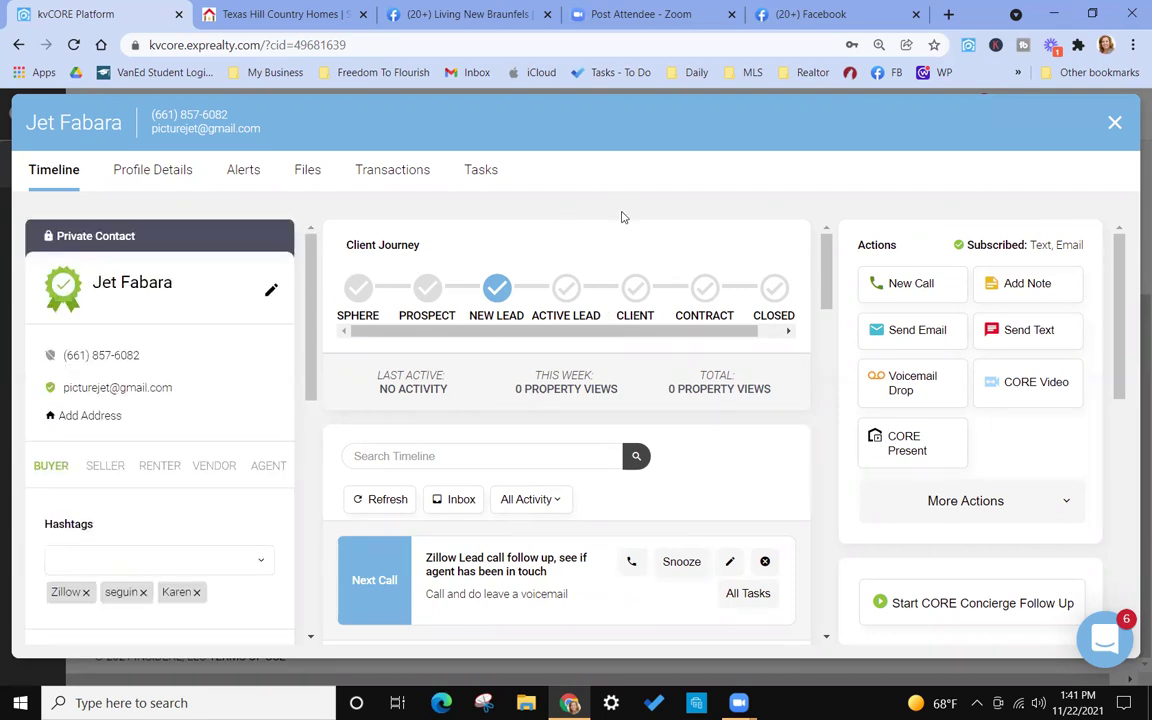
# Review the contact's timeline, including the pinned note, sent messages, hashtags and campaign entries, and close the contact record.
pyautogui.scroll(-3, 621, 262)
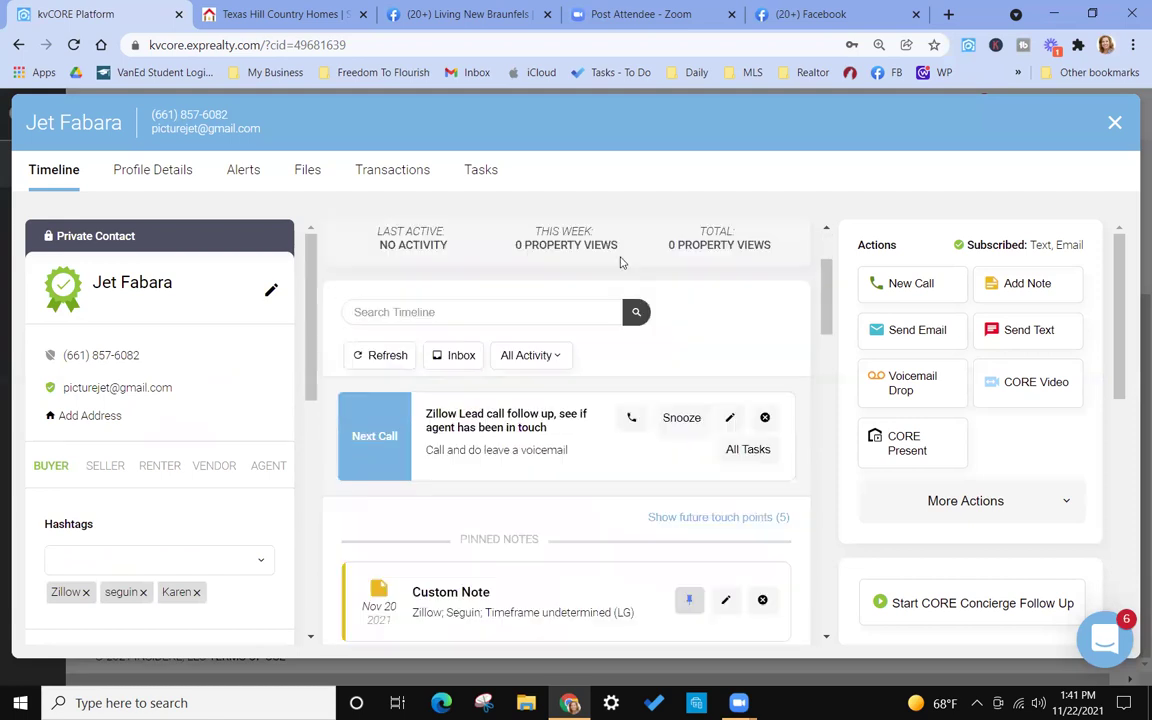
pyautogui.scroll(3, 440, 238)
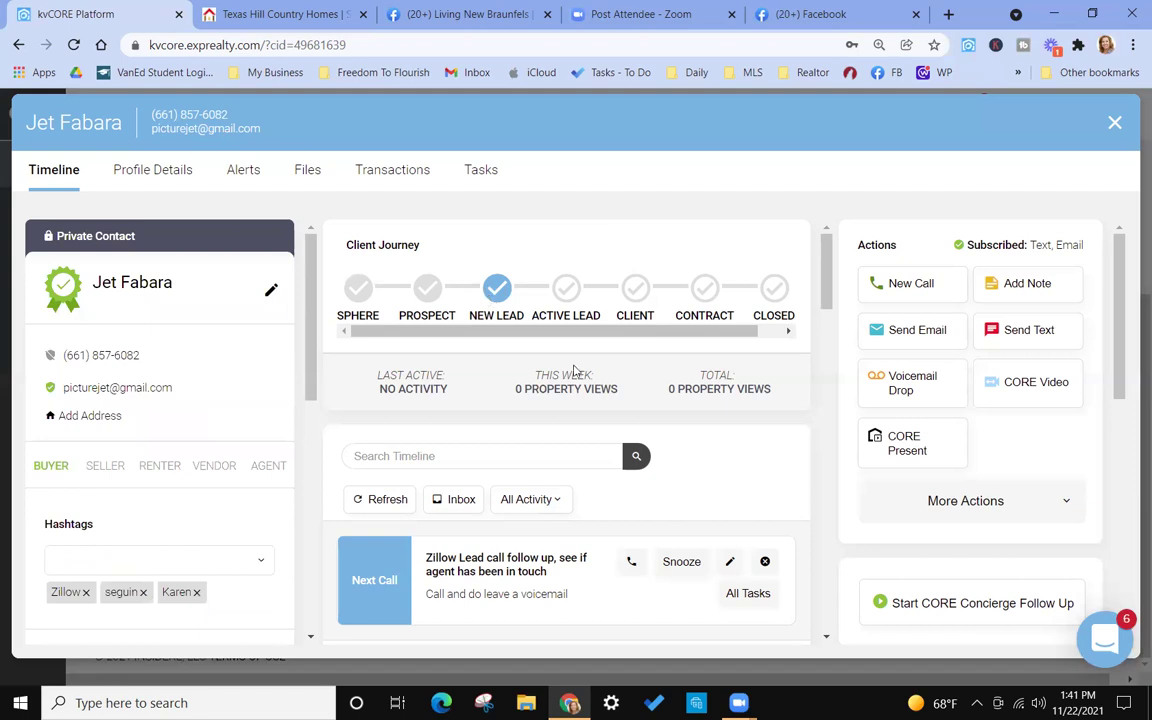
pyautogui.scroll(-5, 633, 573)
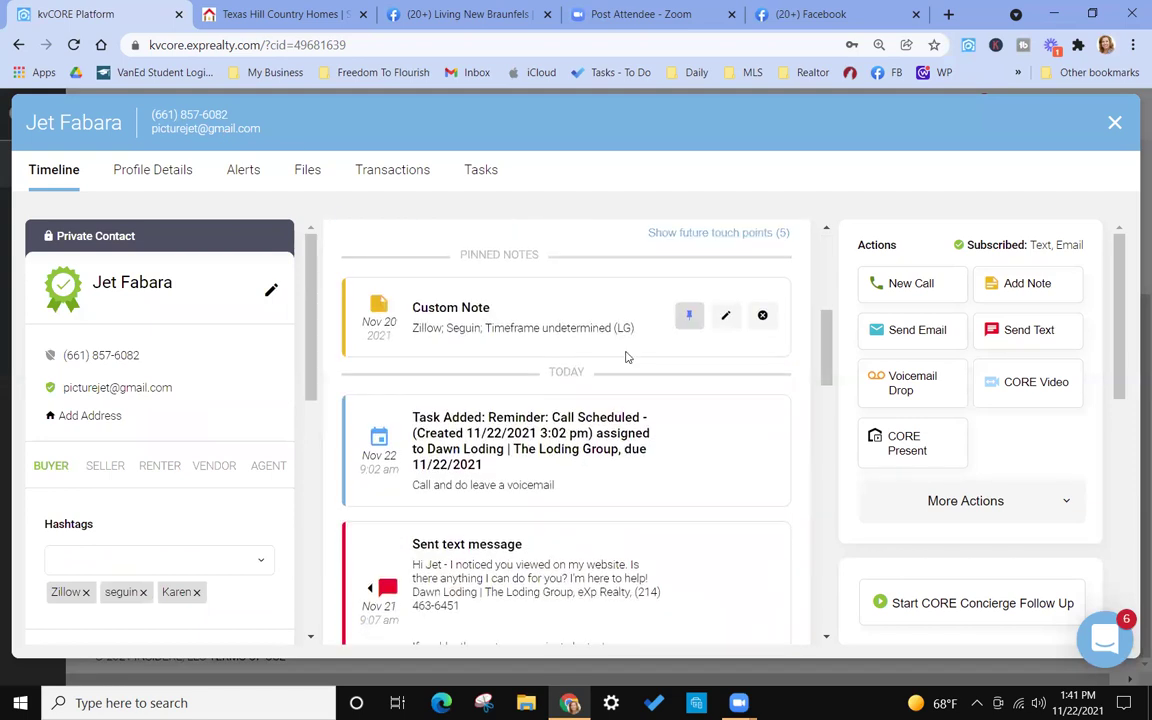
pyautogui.scroll(-3, 588, 560)
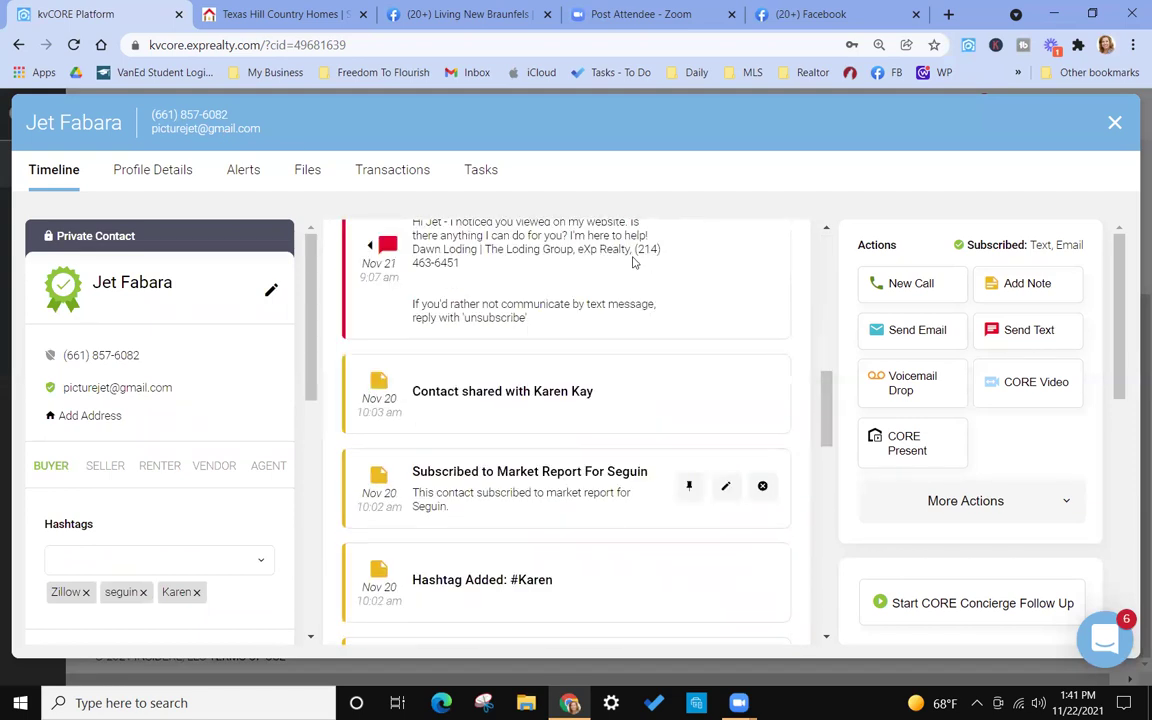
pyautogui.scroll(-3, 470, 330)
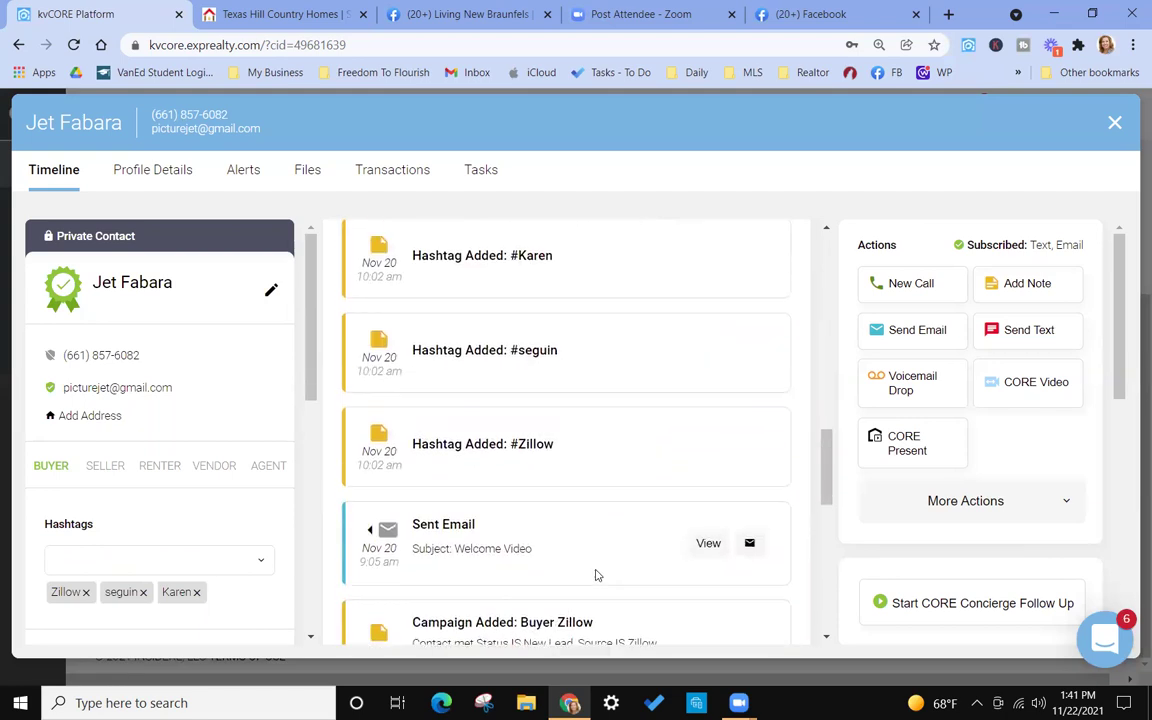
pyautogui.scroll(3, 597, 573)
pyautogui.scroll(-3, 592, 540)
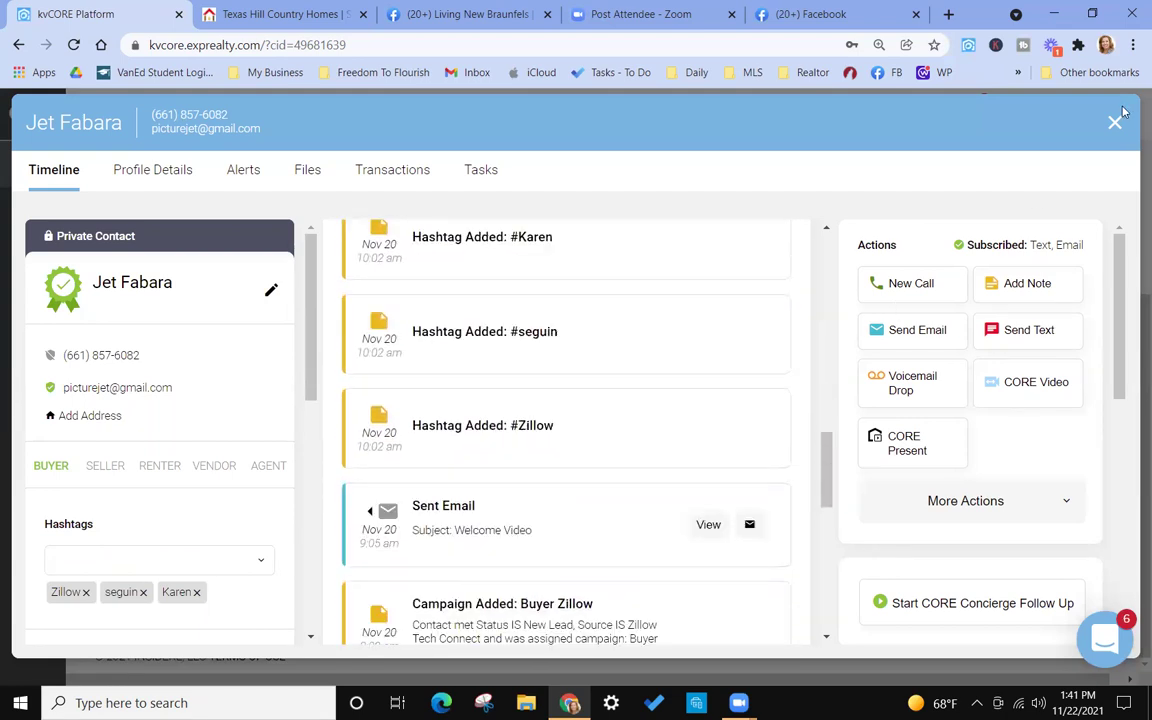
pyautogui.press('Escape')
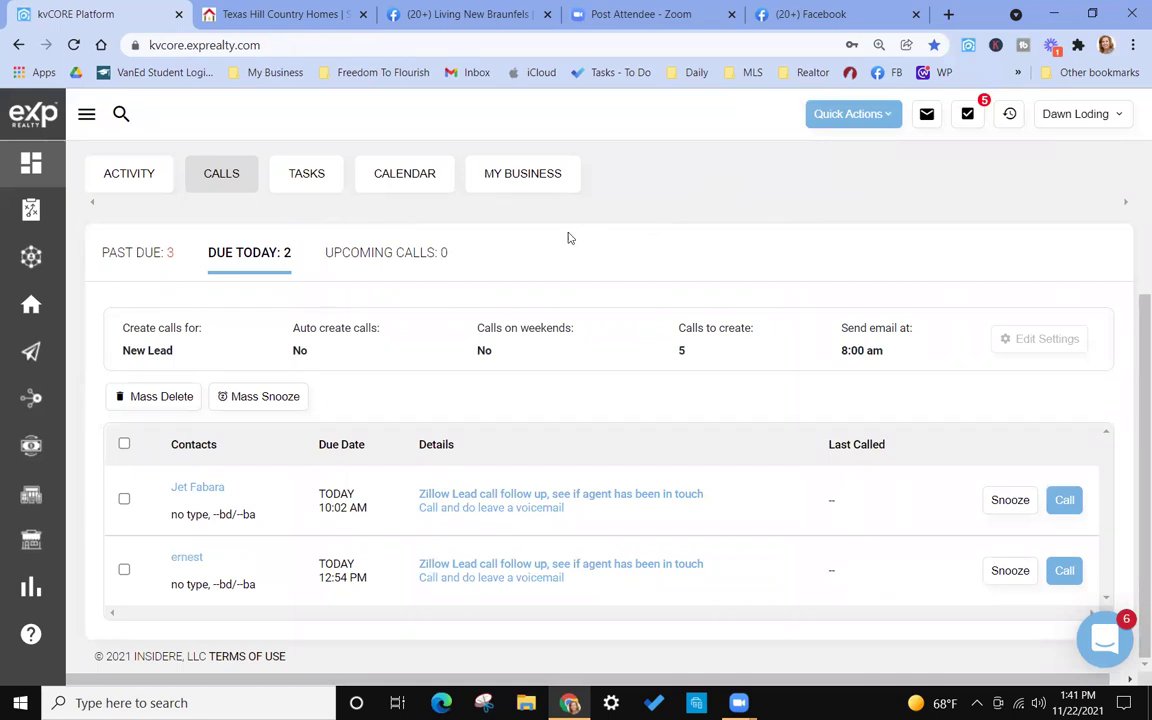
# Review the dashboard's summary and the list of calls due today, and switch to the Activity feed.
pyautogui.scroll(3, 483, 249)
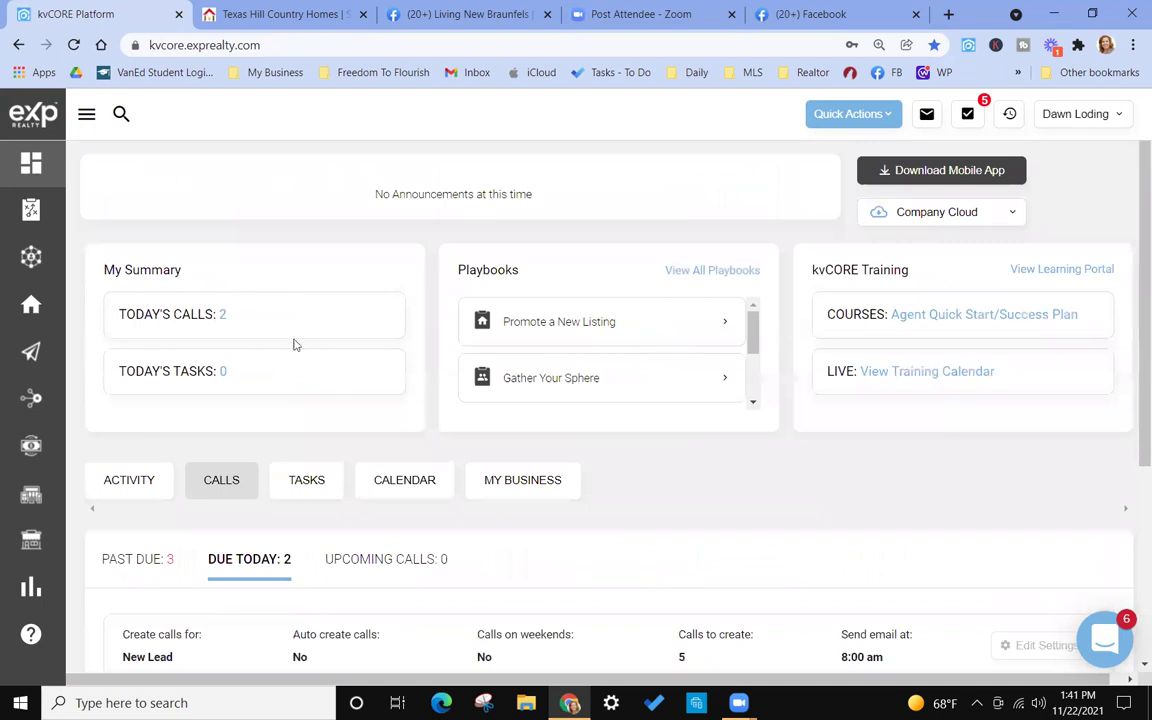
pyautogui.scroll(-3, 266, 327)
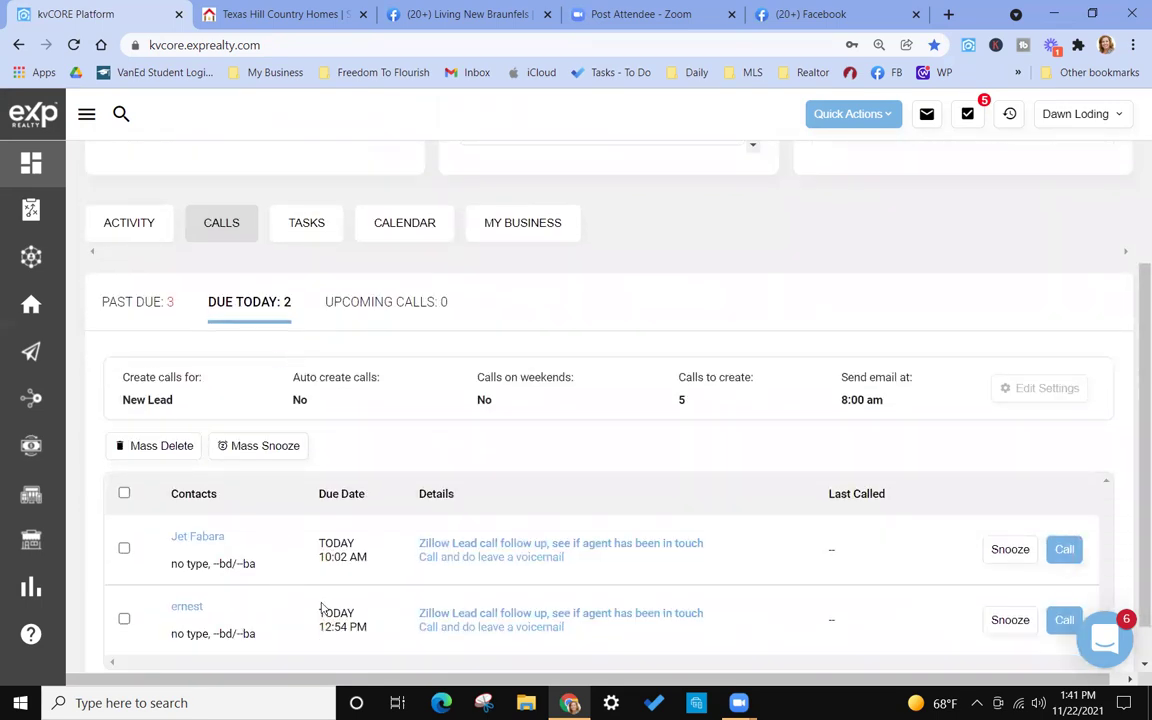
pyautogui.scroll(1, 362, 404)
pyautogui.scroll(1, 362, 404)
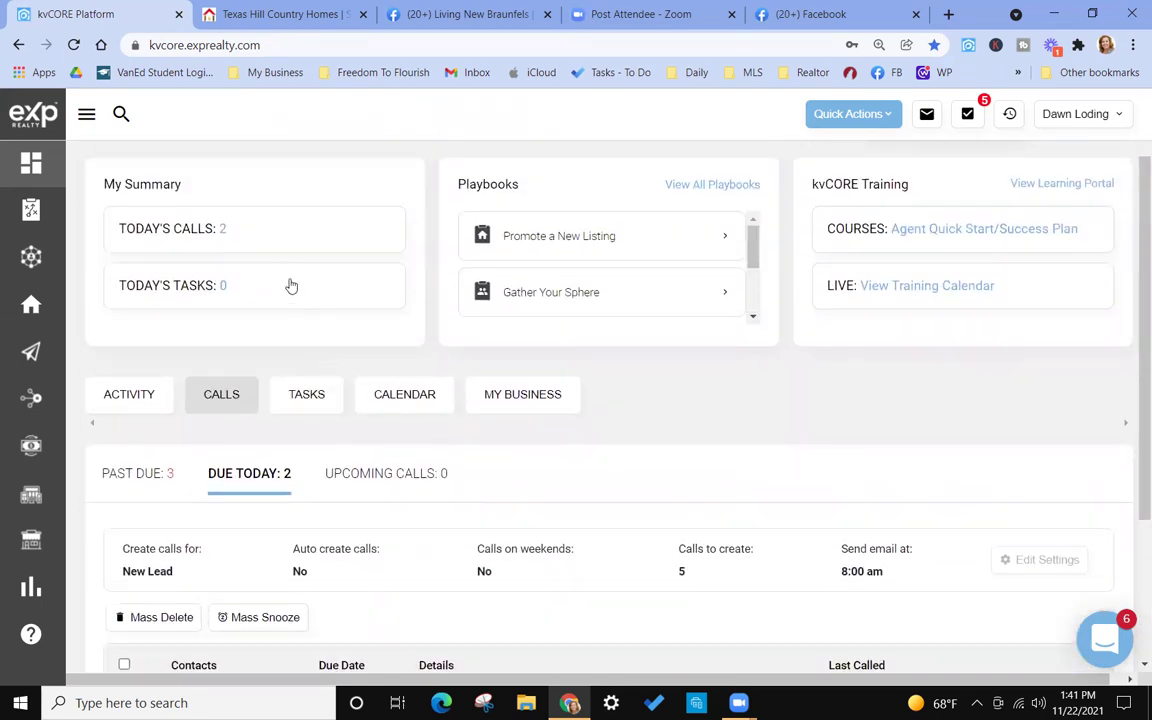
pyautogui.scroll(-1, 285, 270)
pyautogui.click(144, 312)
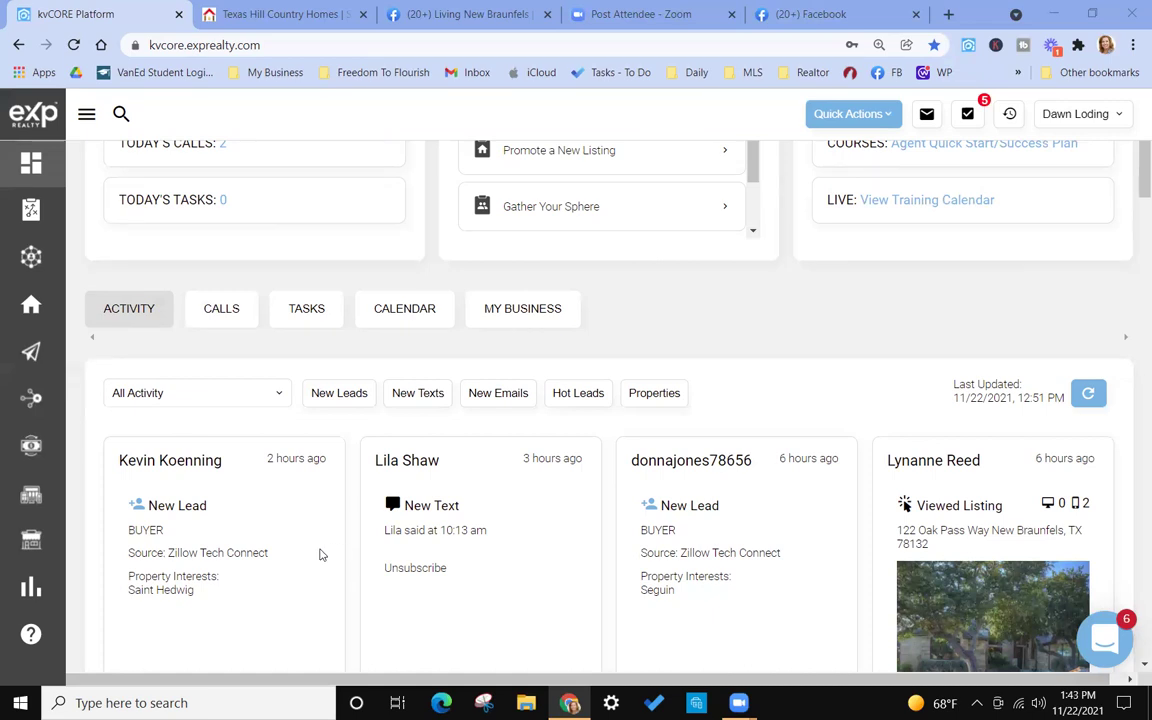
# Examine the Activity feed's cards for new leads, new texts and viewed listings, and return to the dashboard sections.
pyautogui.scroll(3, 320, 554)
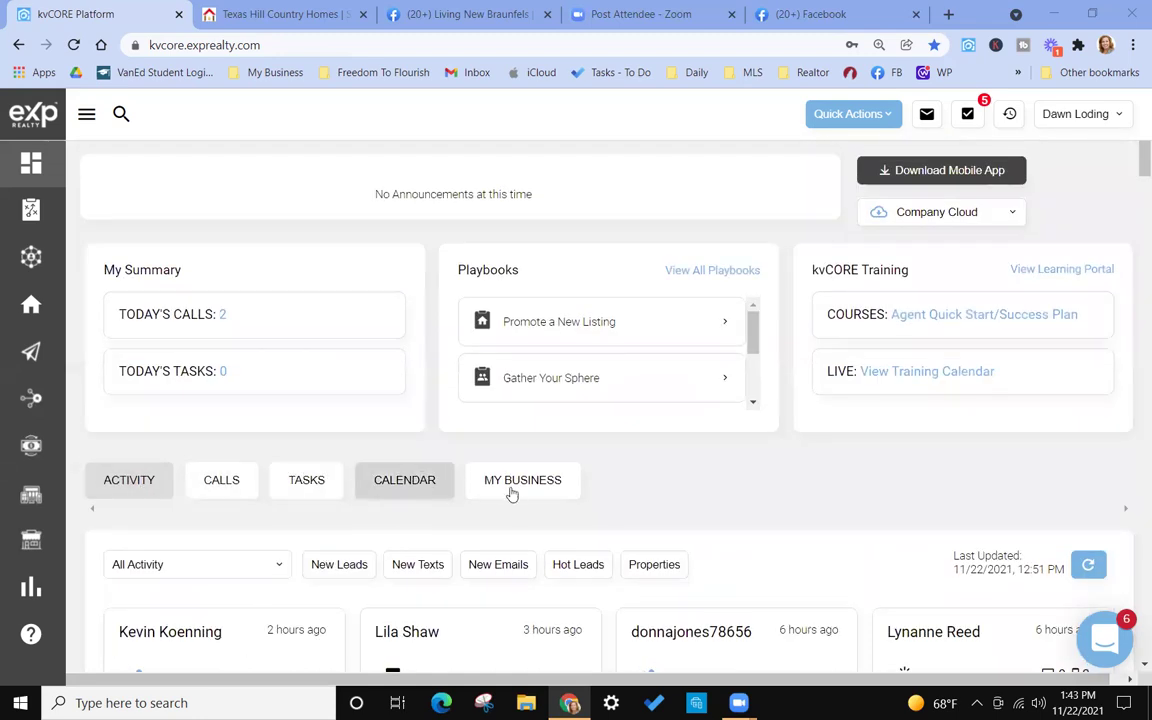
pyautogui.scroll(-2, 252, 481)
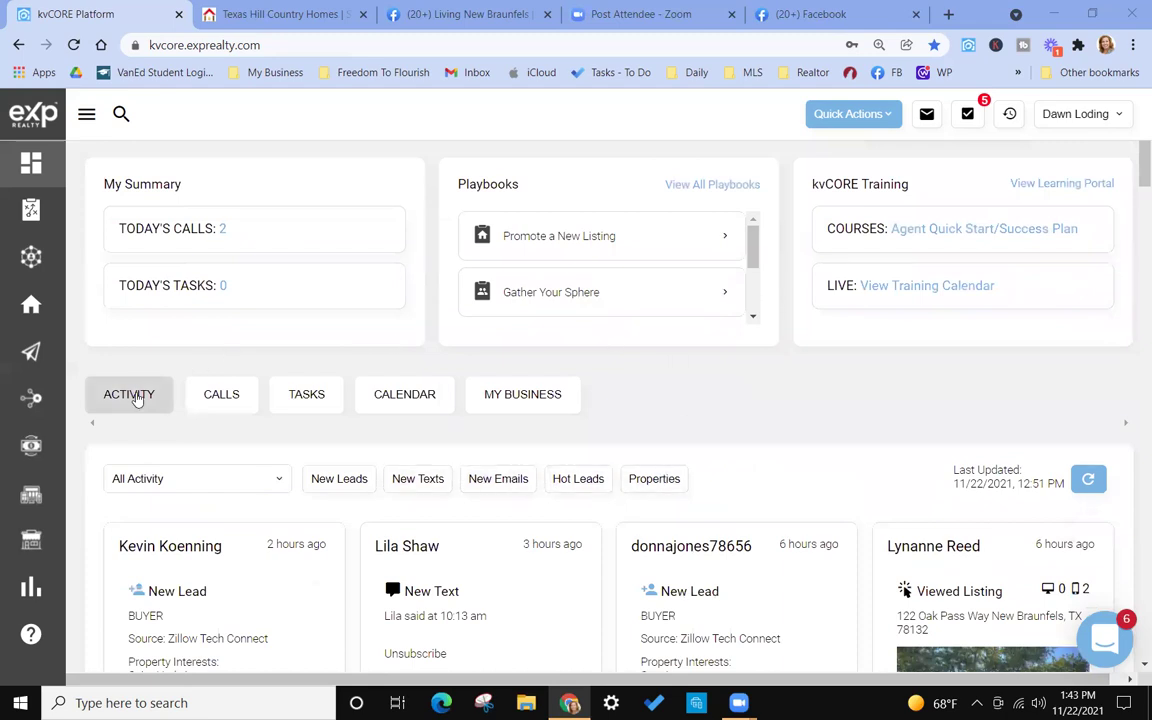
pyautogui.scroll(-3, 280, 430)
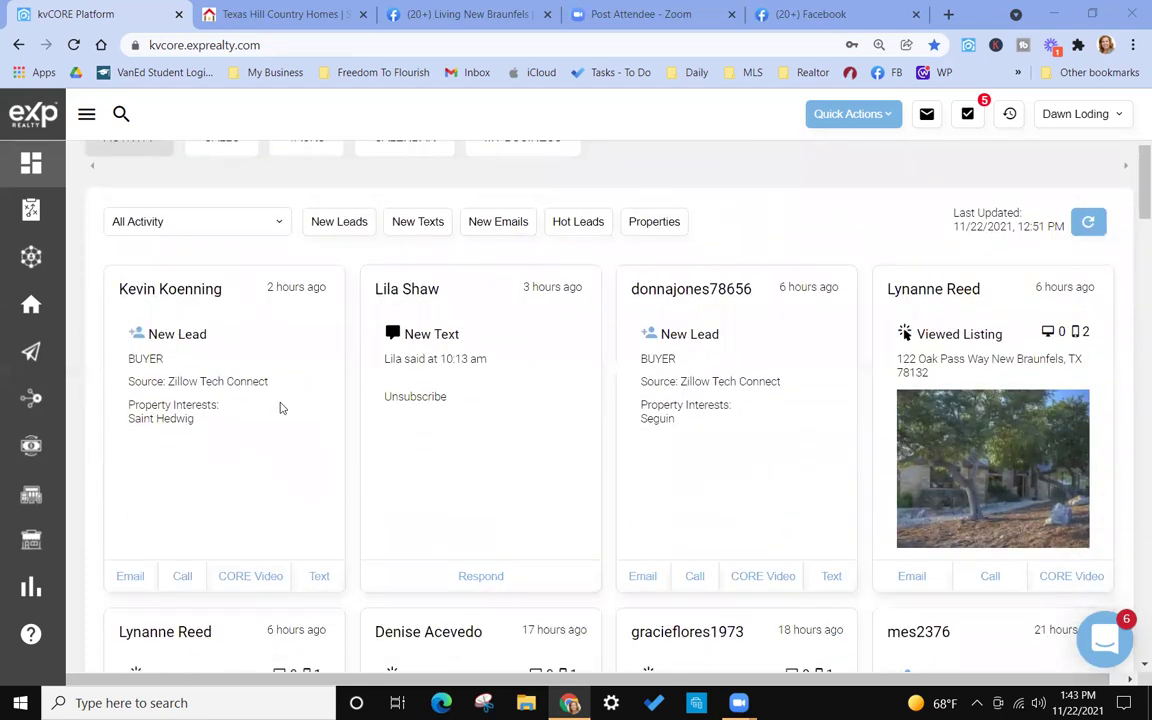
pyautogui.moveTo(950, 405)
pyautogui.scroll(-3, 800, 455)
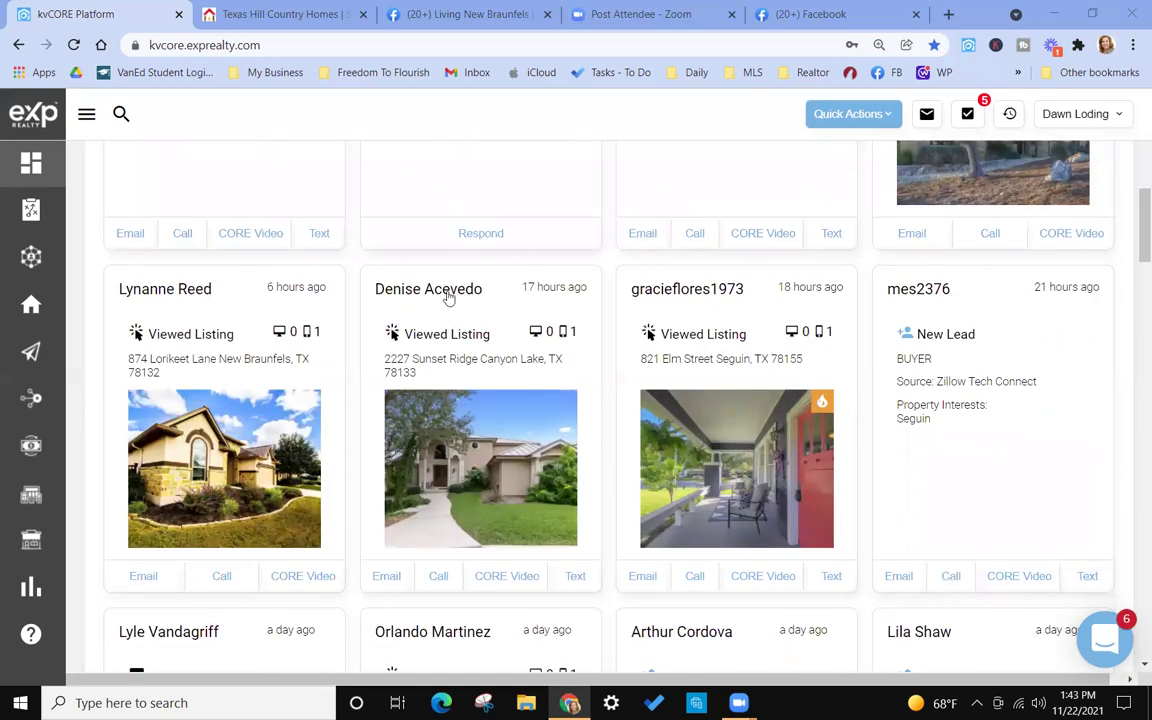
pyautogui.scroll(-1, 765, 331)
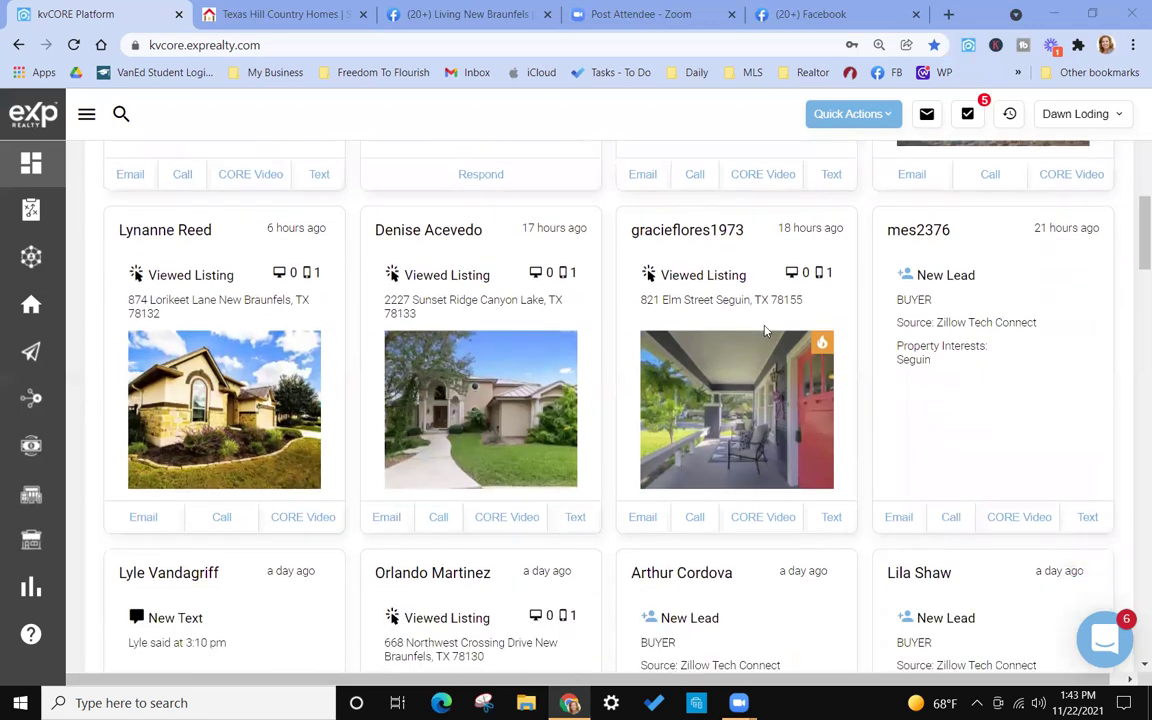
pyautogui.scroll(-3, 1031, 257)
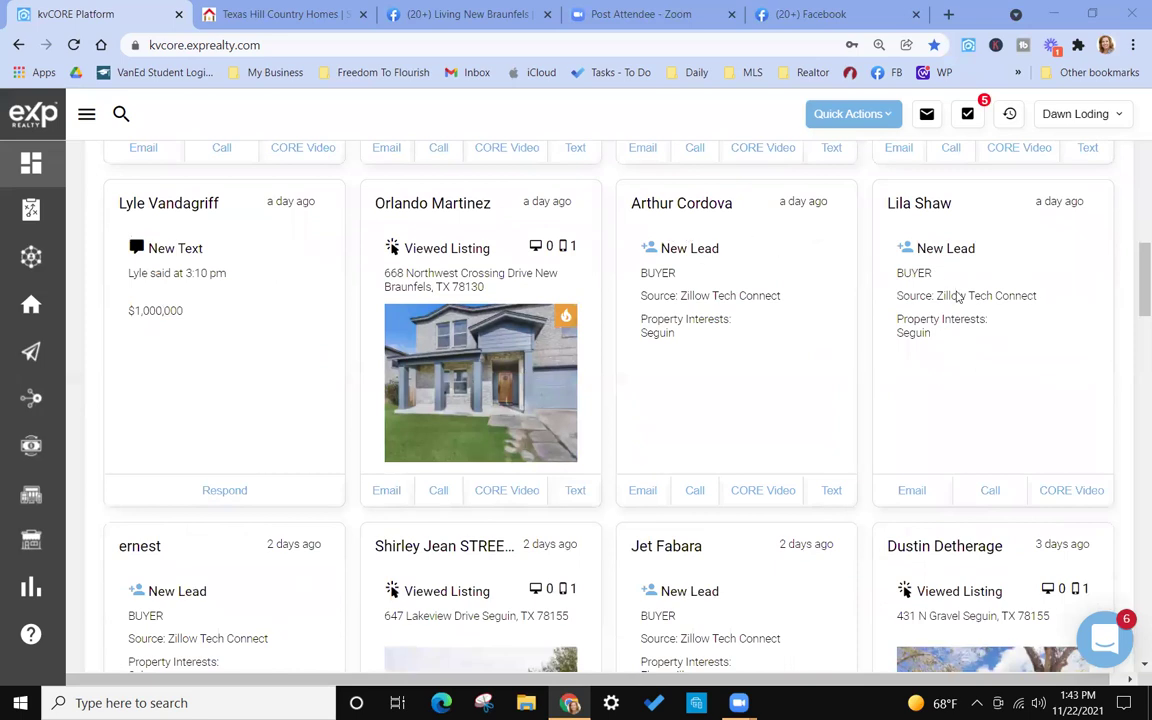
pyautogui.scroll(-2, 560, 340)
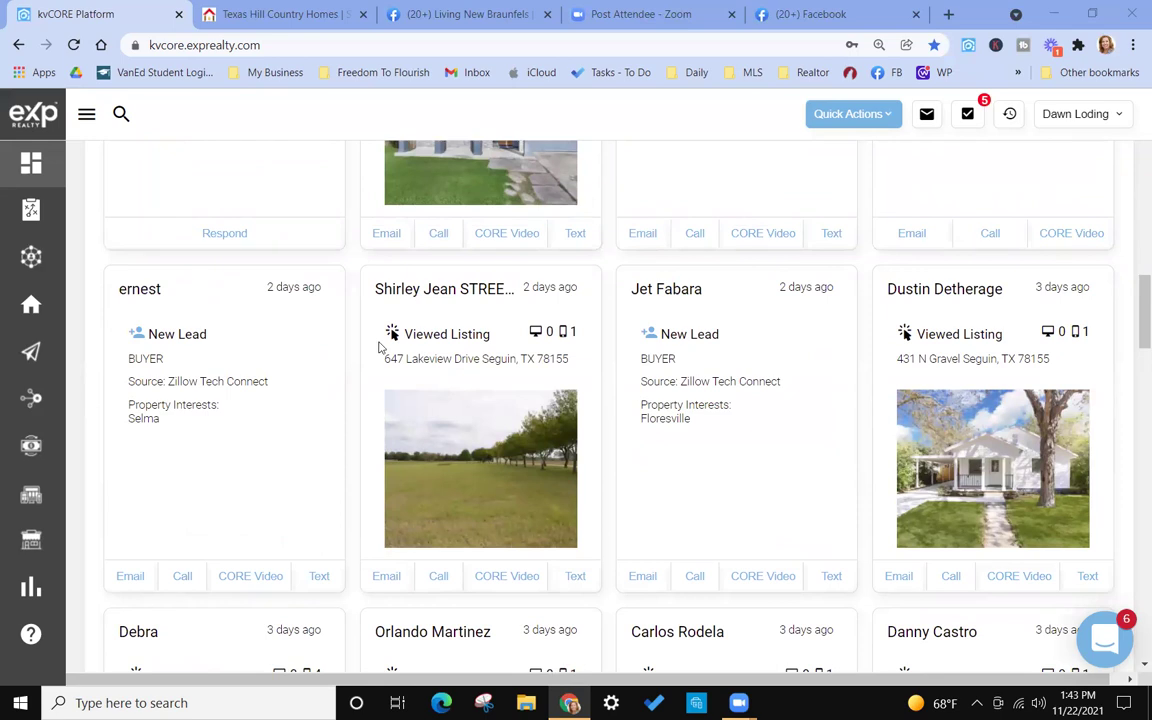
pyautogui.scroll(-2, 483, 424)
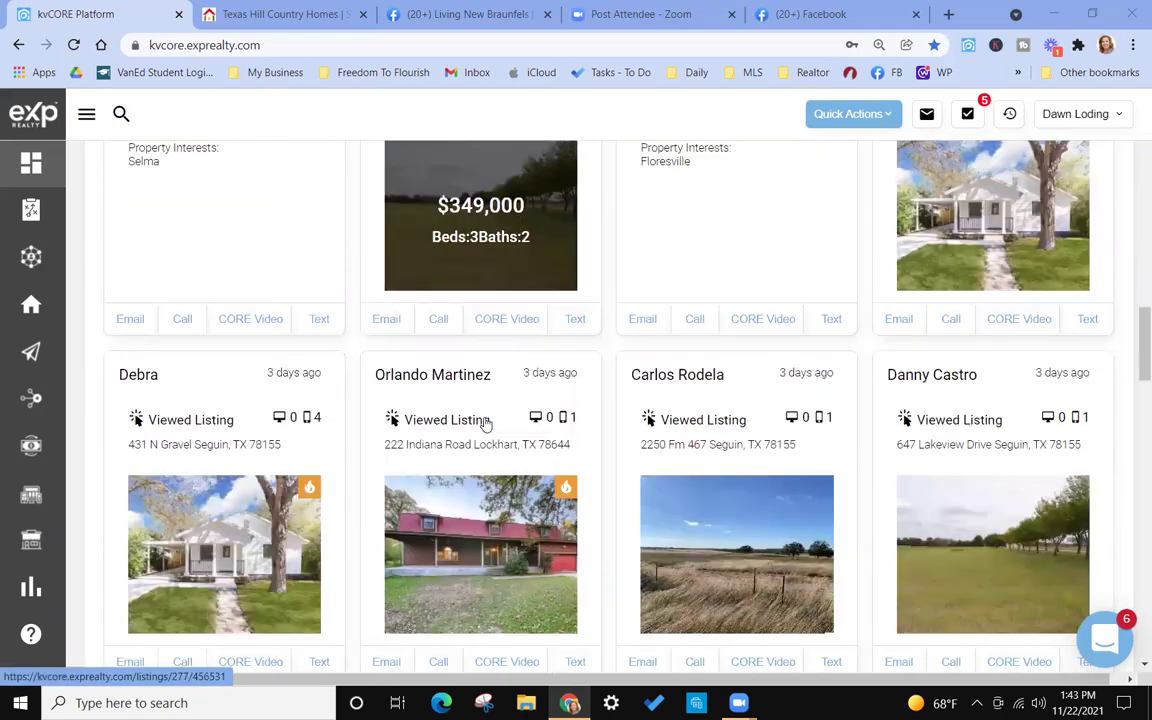
pyautogui.scroll(-1, 483, 420)
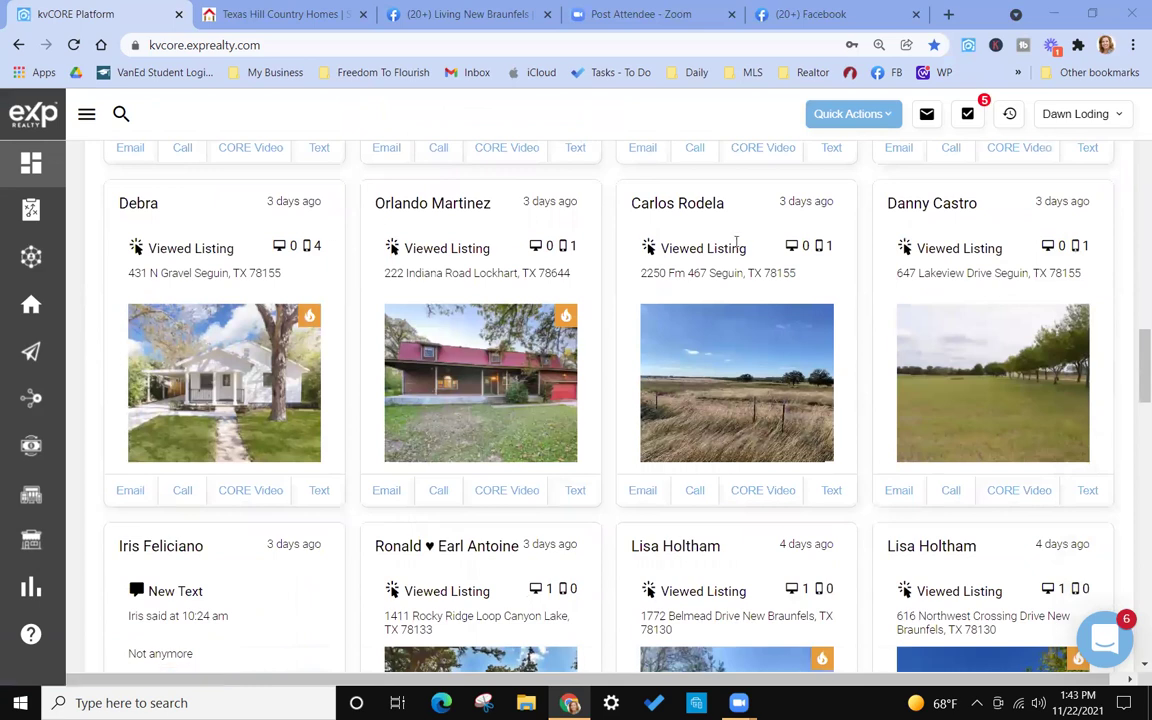
pyautogui.scroll(-1, 320, 470)
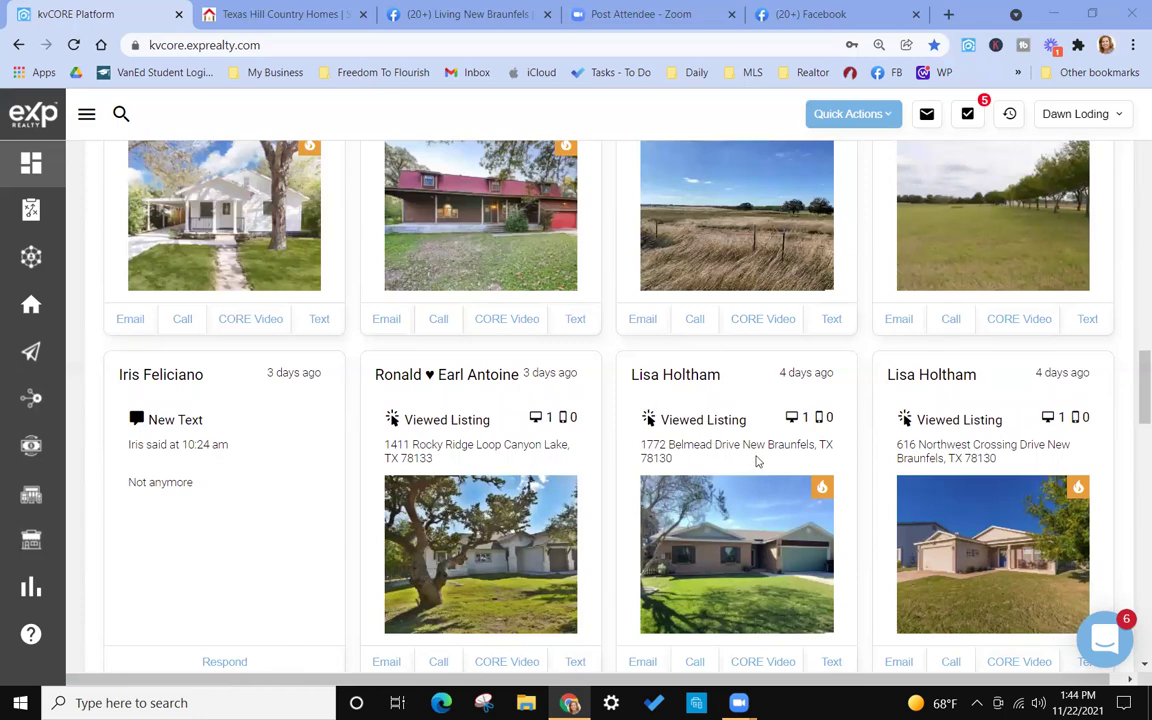
pyautogui.scroll(-4, 625, 510)
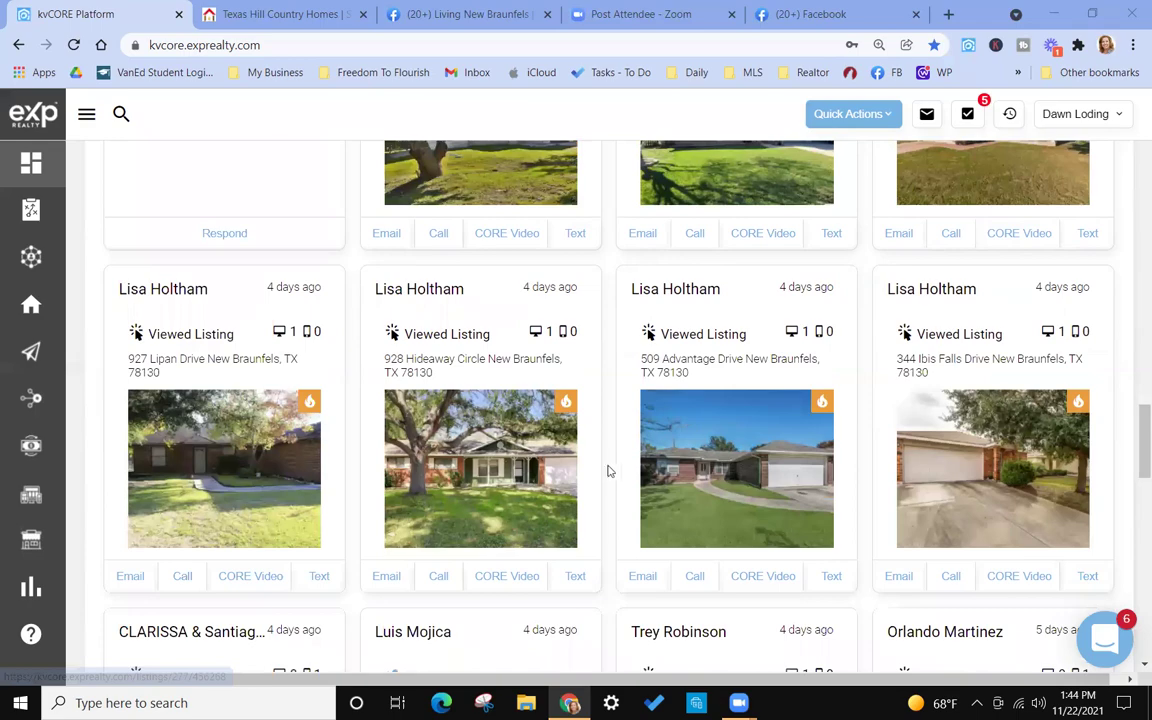
pyautogui.scroll(8, 590, 440)
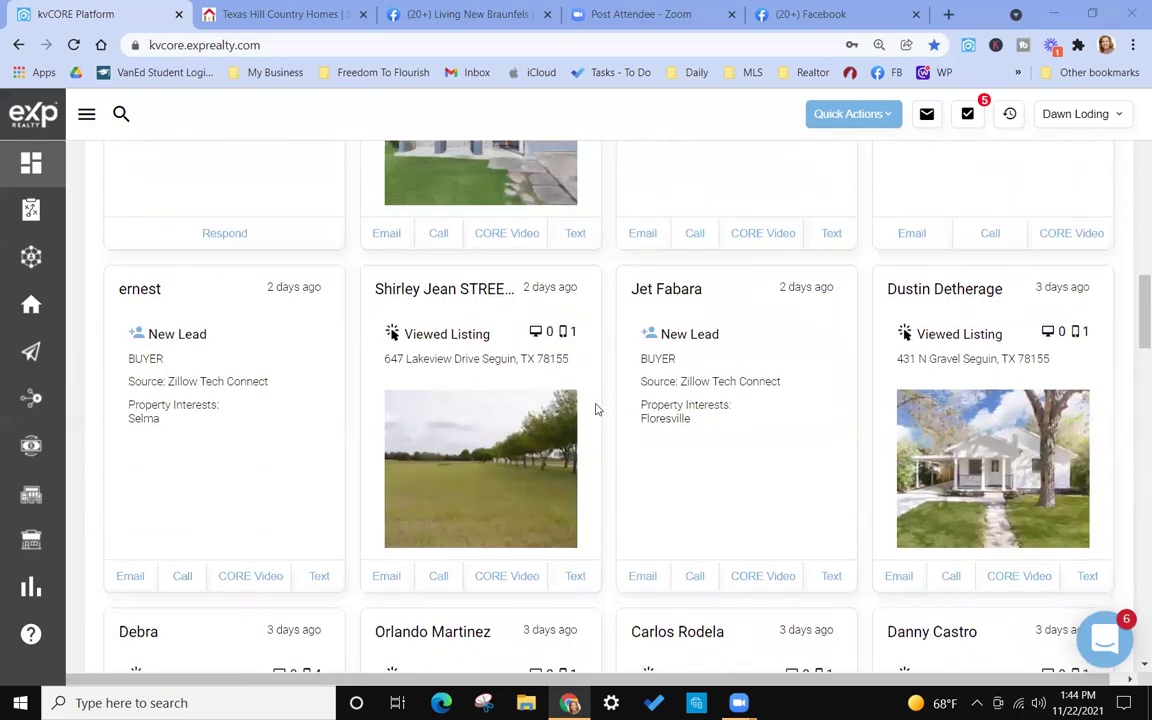
pyautogui.scroll(10, 595, 408)
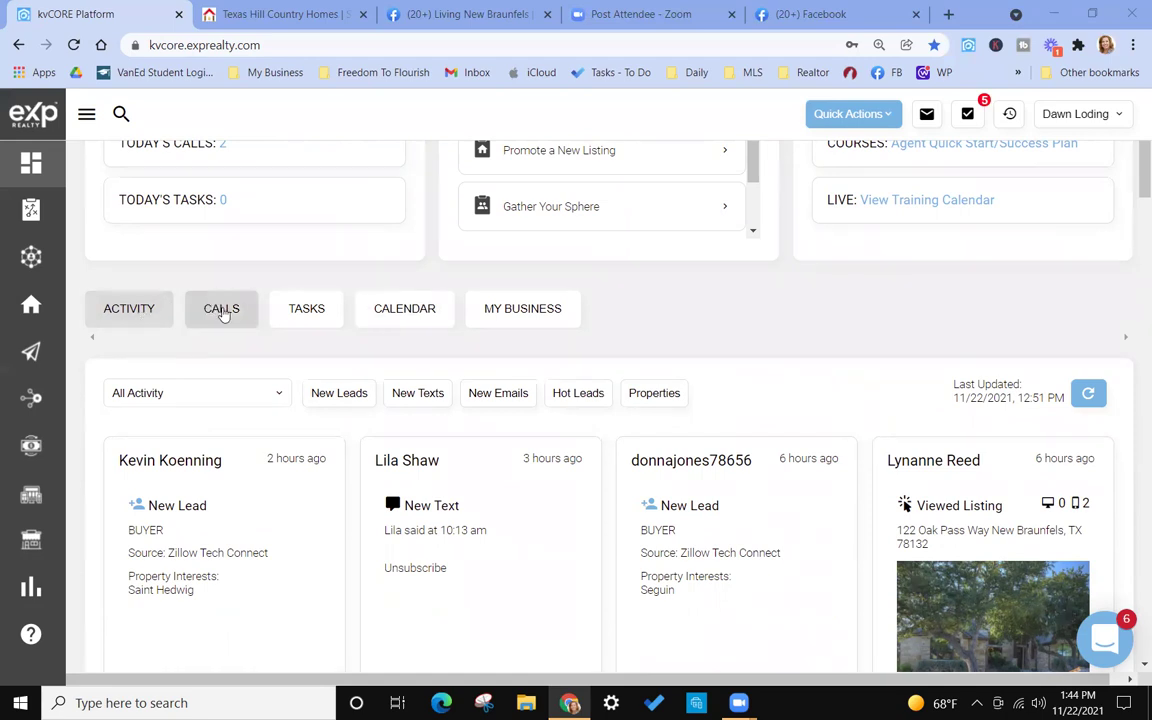
# Check the dashboard's tasks due today and return to the Activity feed.
pyautogui.scroll(1, 224, 235)
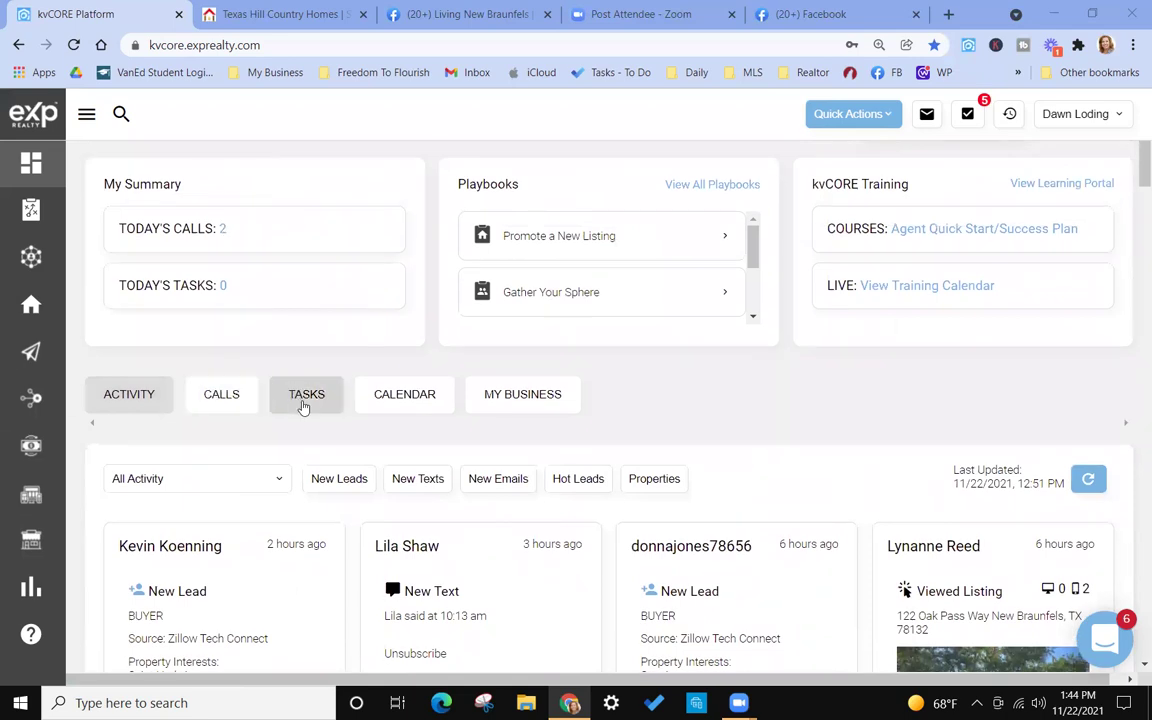
pyautogui.click(304, 405)
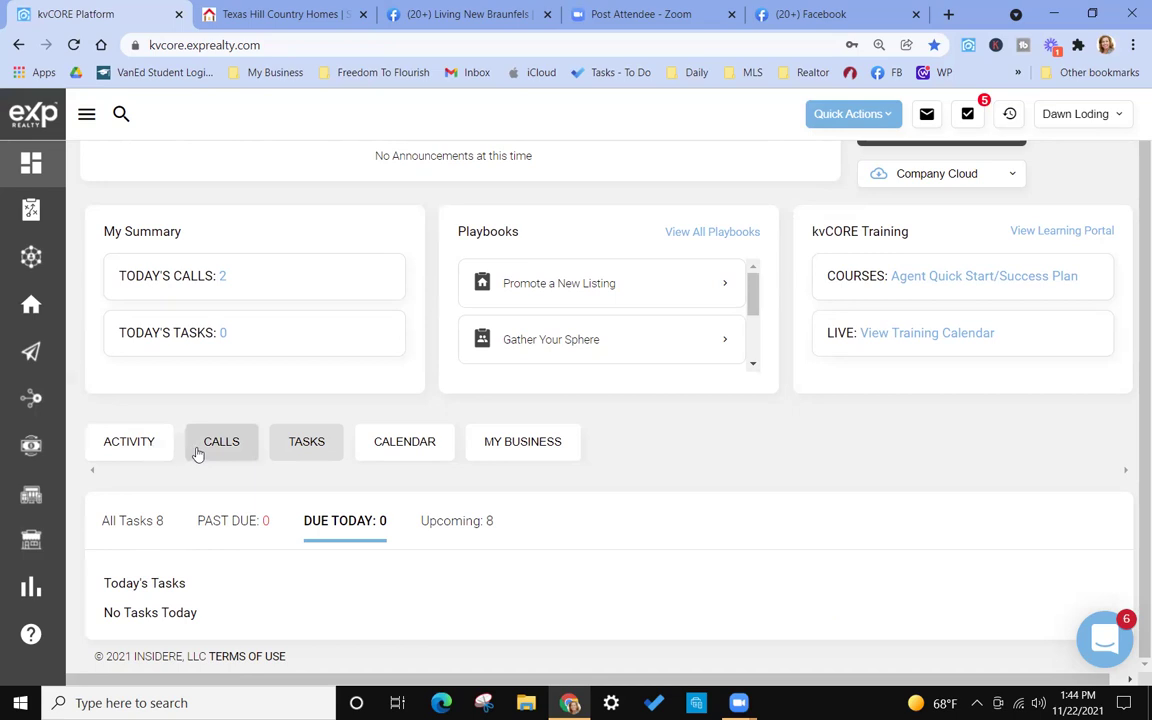
pyautogui.click(143, 450)
pyautogui.scroll(-1, 143, 450)
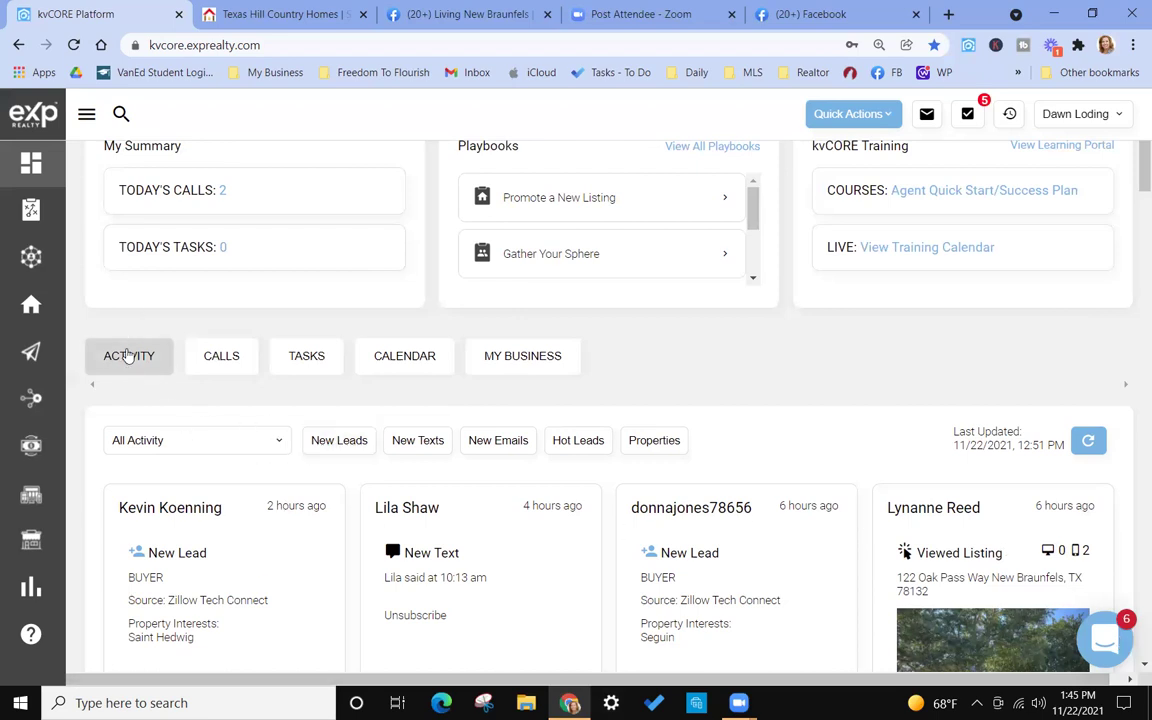
# Look over the dashboard's summary and playbooks, and filter the Activity feed to New Leads.
pyautogui.scroll(-1, 238, 408)
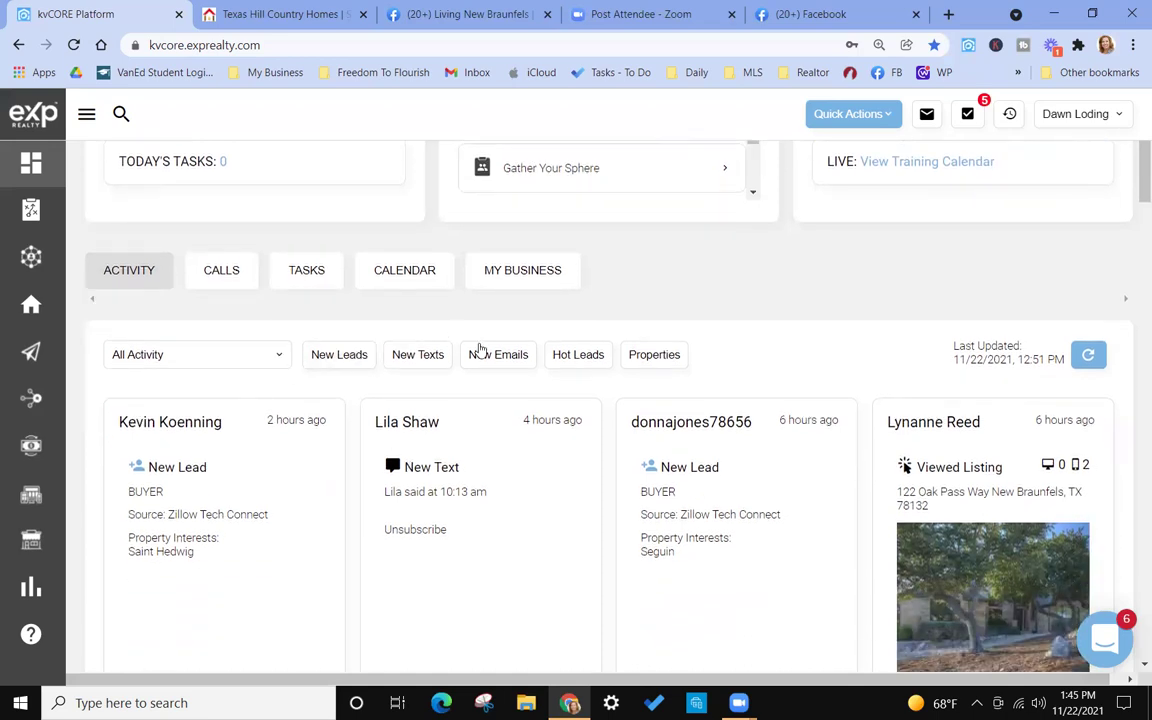
pyautogui.scroll(1, 695, 315)
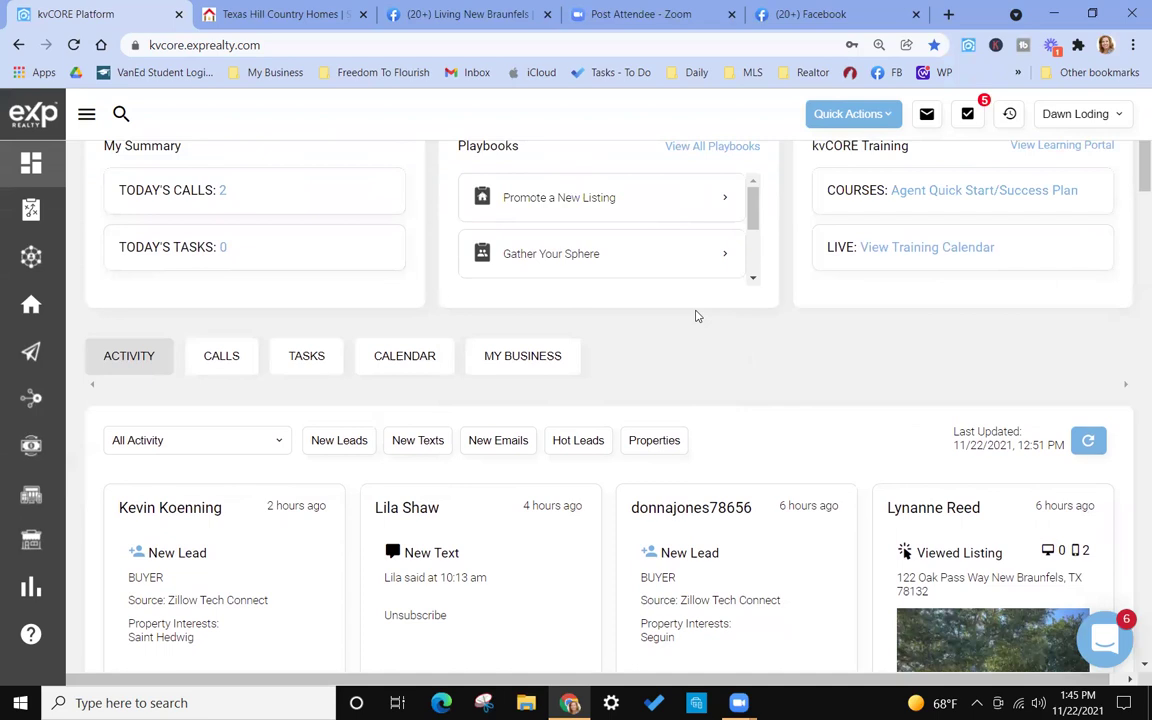
pyautogui.scroll(1, 697, 316)
pyautogui.scroll(1, 697, 316)
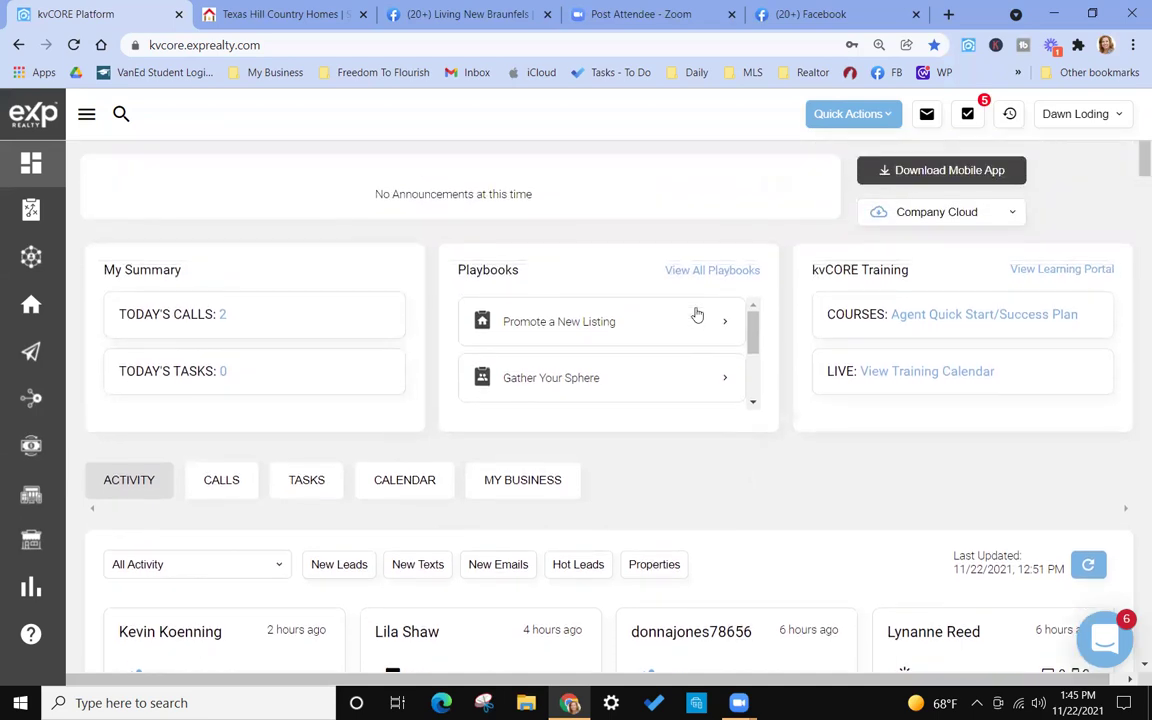
pyautogui.scroll(-3, 695, 315)
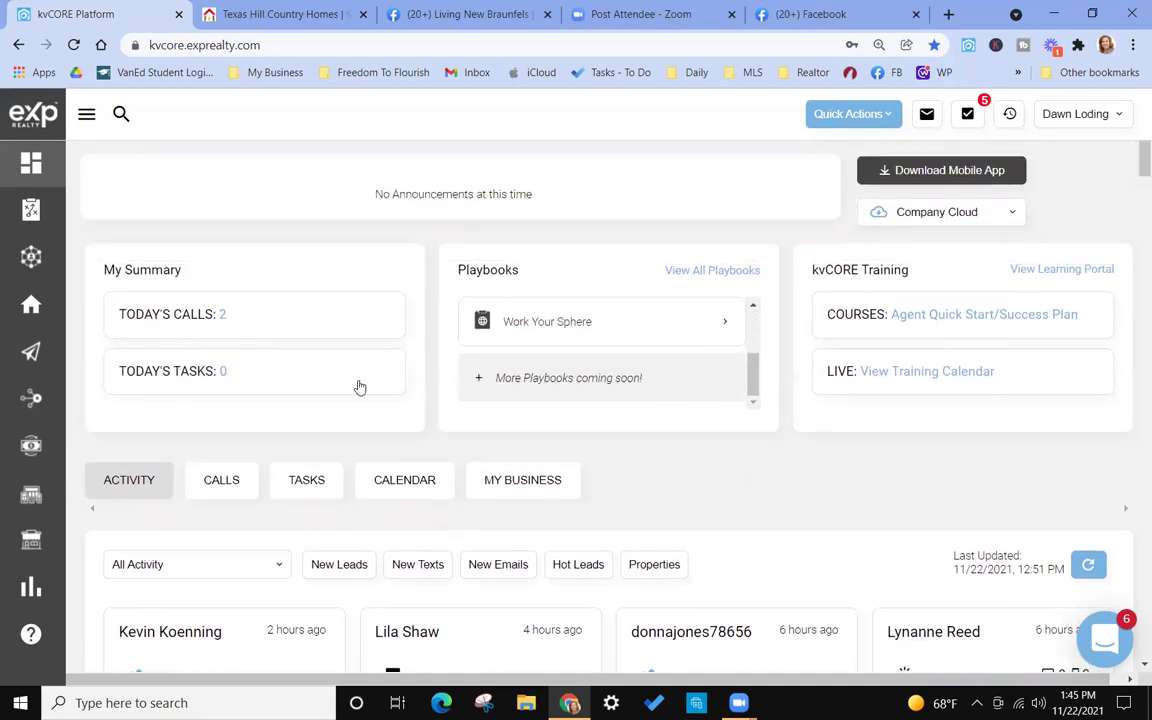
pyautogui.scroll(-2, 360, 387)
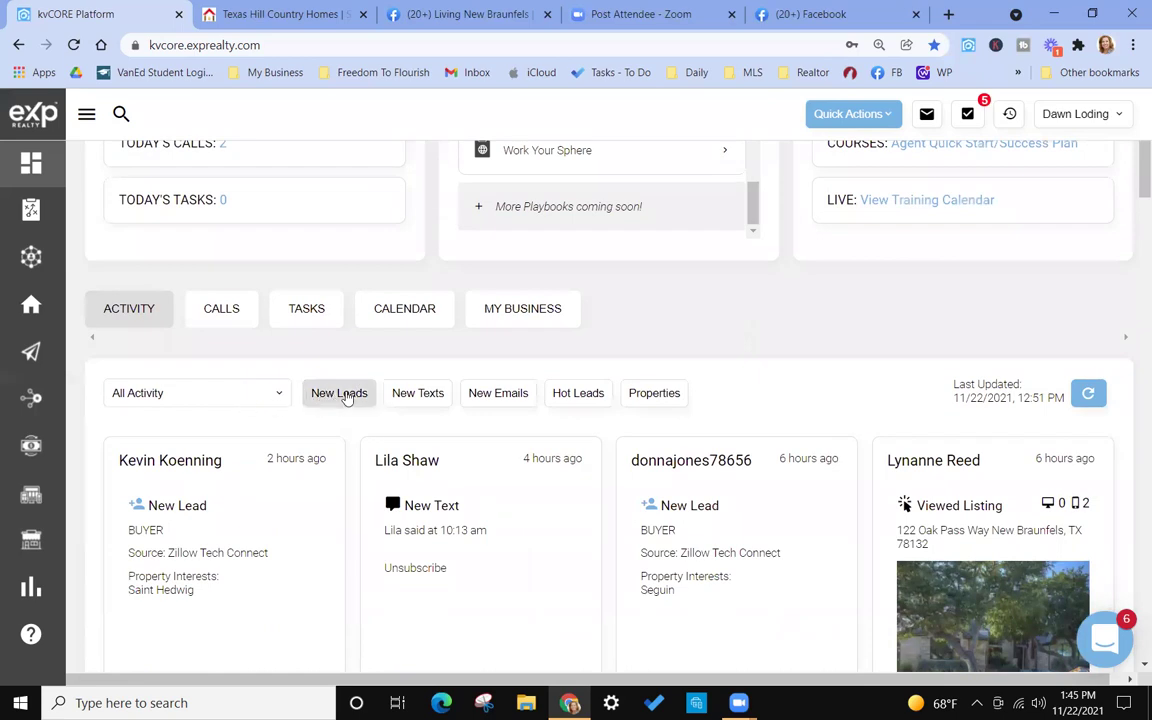
pyautogui.click(346, 395)
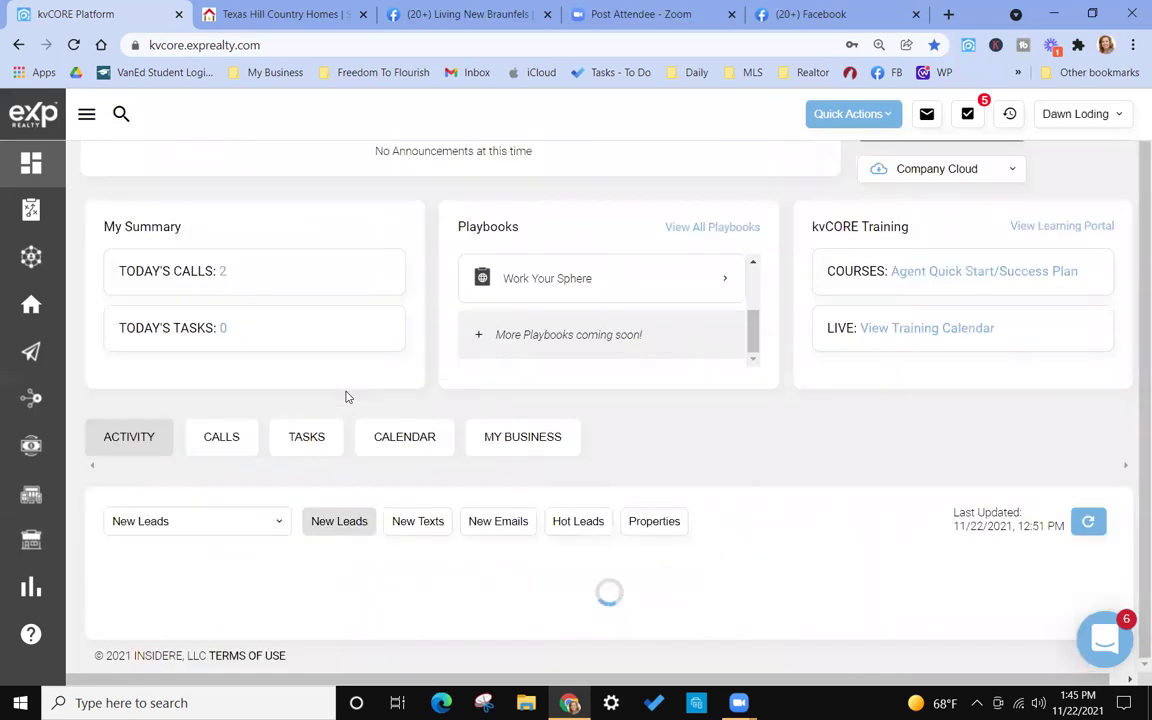
# Examine the most recent new-lead cards for buyer or seller type, lead source, property interests and contact options.
pyautogui.scroll(-2, 346, 396)
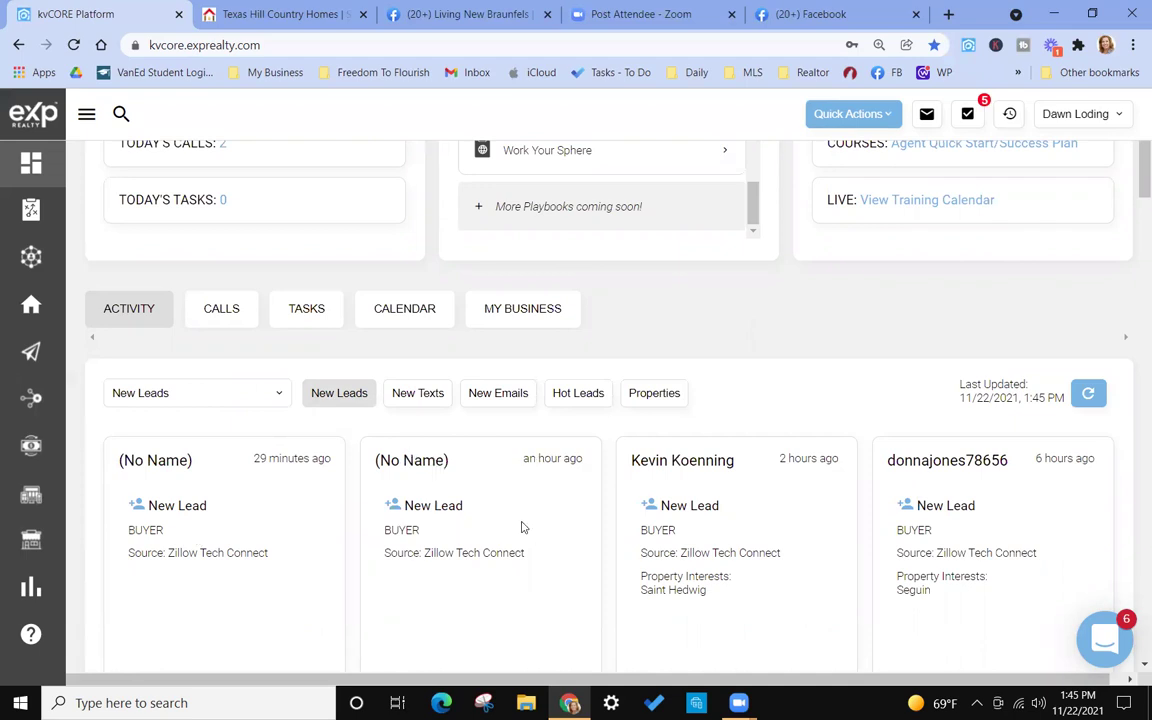
pyautogui.scroll(-1, 488, 465)
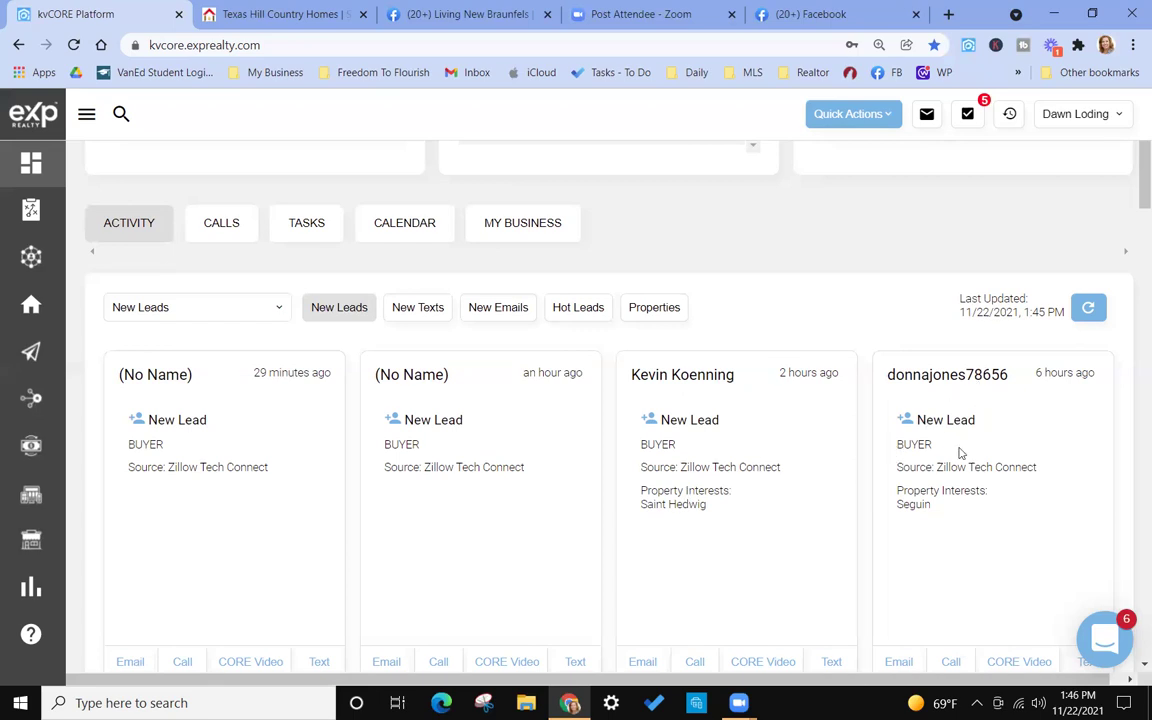
pyautogui.scroll(-3, 980, 445)
pyautogui.scroll(-2, 978, 440)
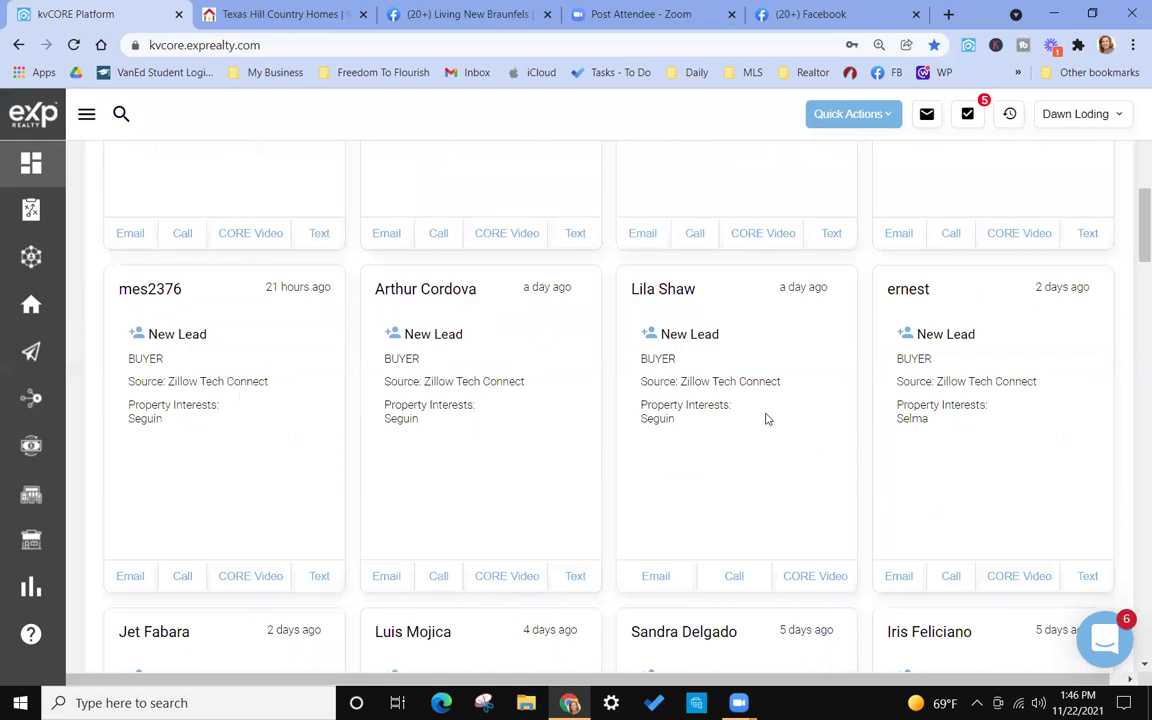
pyautogui.scroll(1, 432, 462)
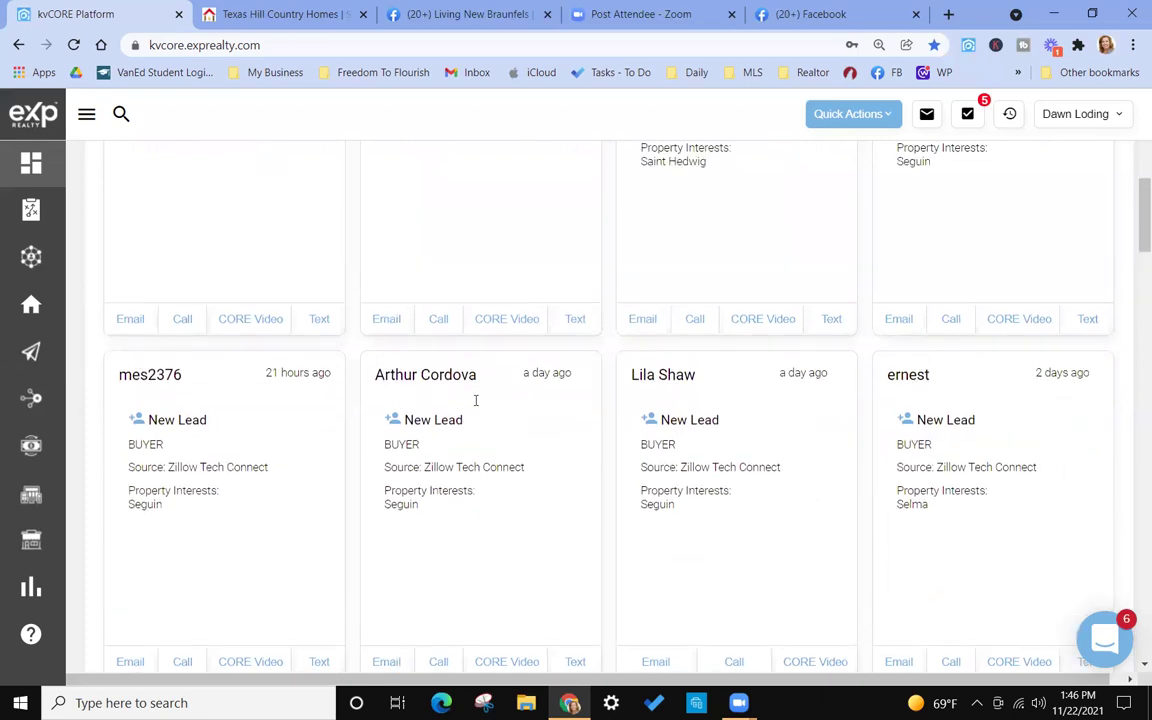
pyautogui.scroll(-2, 899, 385)
pyautogui.scroll(-3, 893, 388)
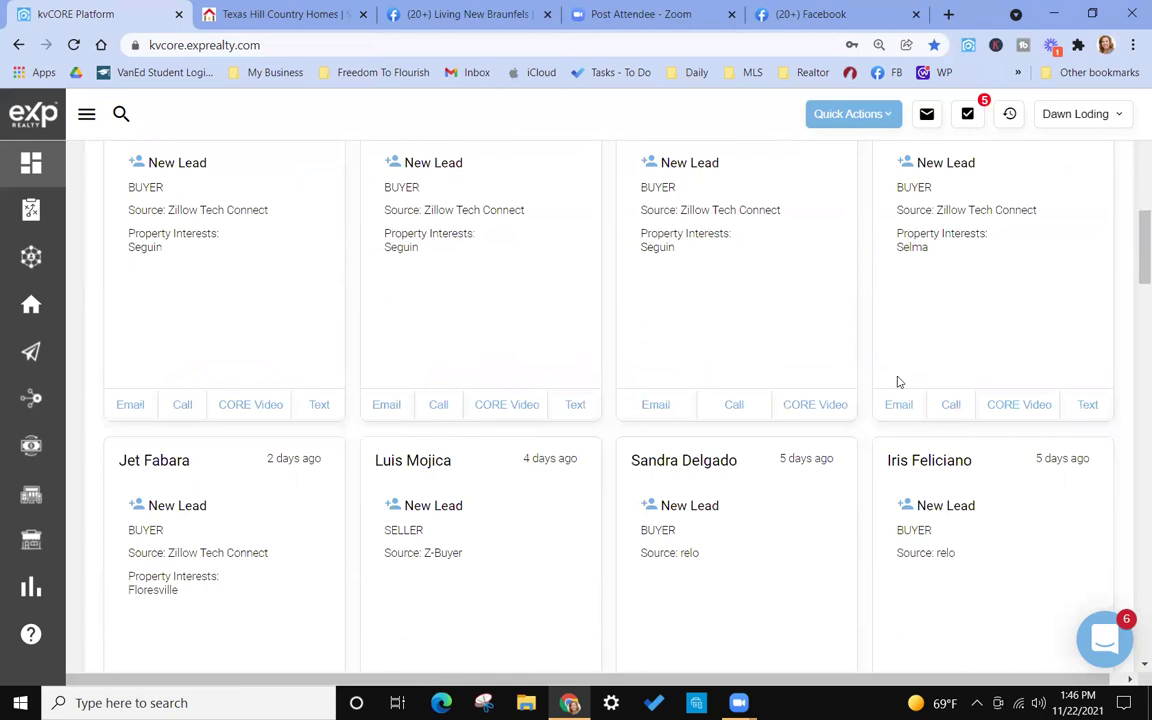
pyautogui.scroll(2, 888, 378)
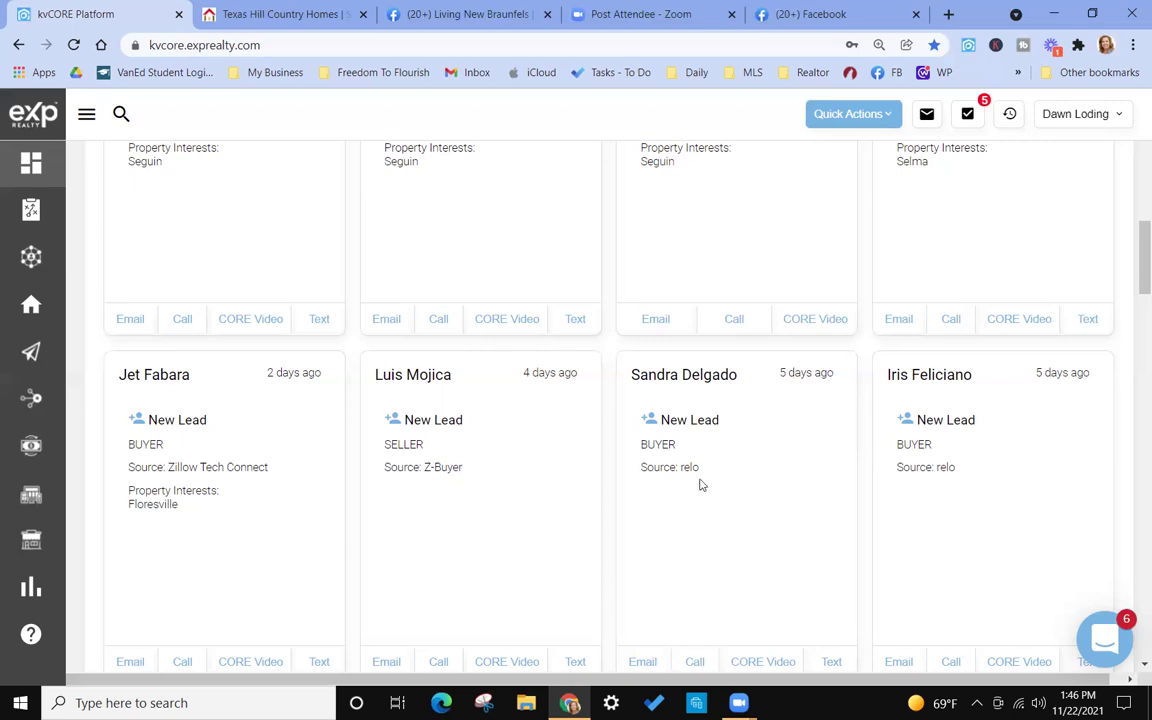
pyautogui.scroll(3, 701, 485)
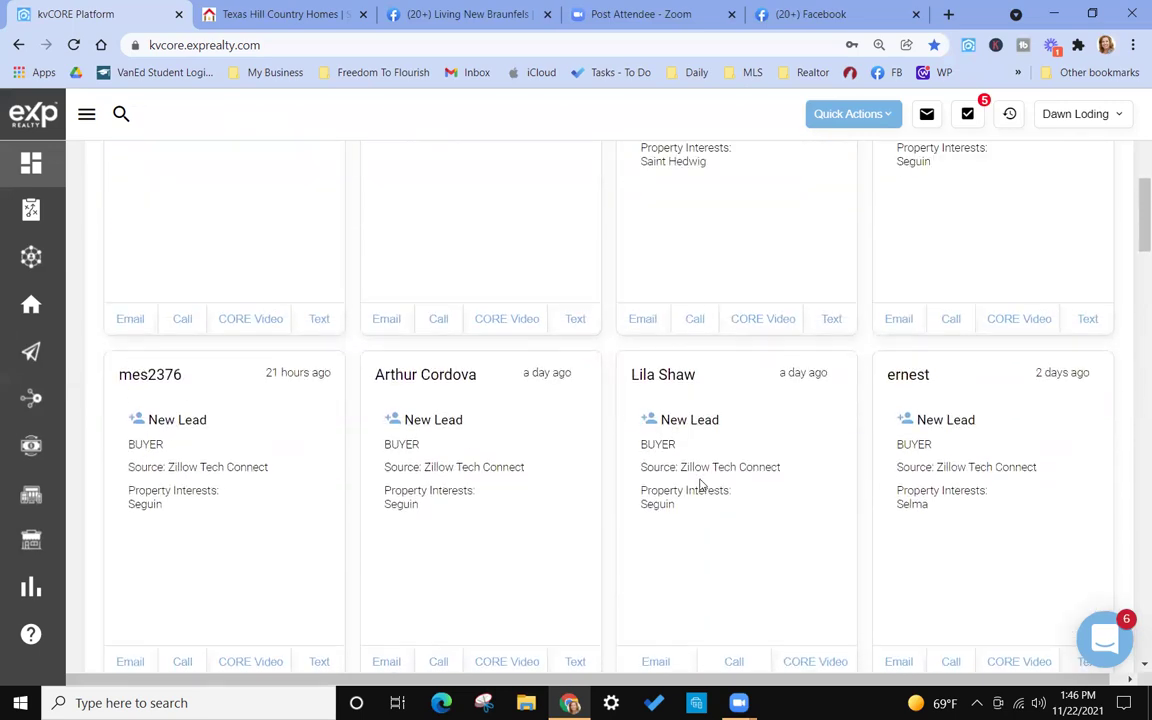
pyautogui.scroll(2, 701, 485)
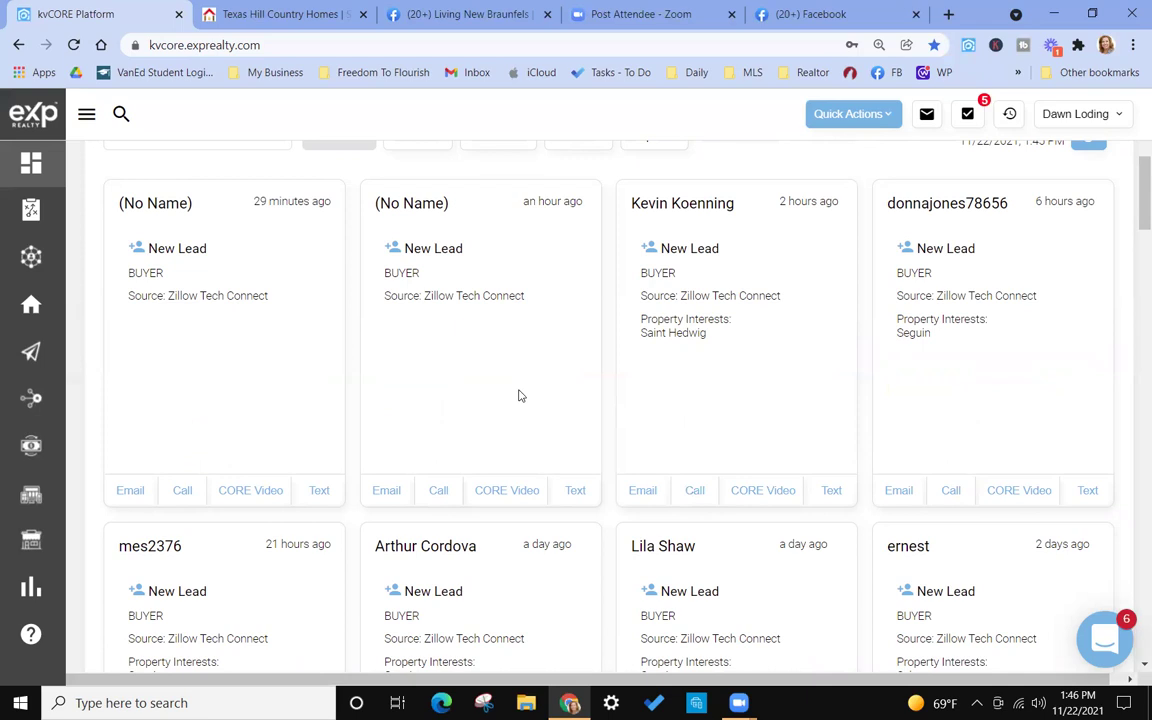
# Compare the older new-lead cards with the latest ones by age, type and source, and return to the dashboard summary.
pyautogui.scroll(-1, 518, 396)
pyautogui.scroll(-5, 518, 396)
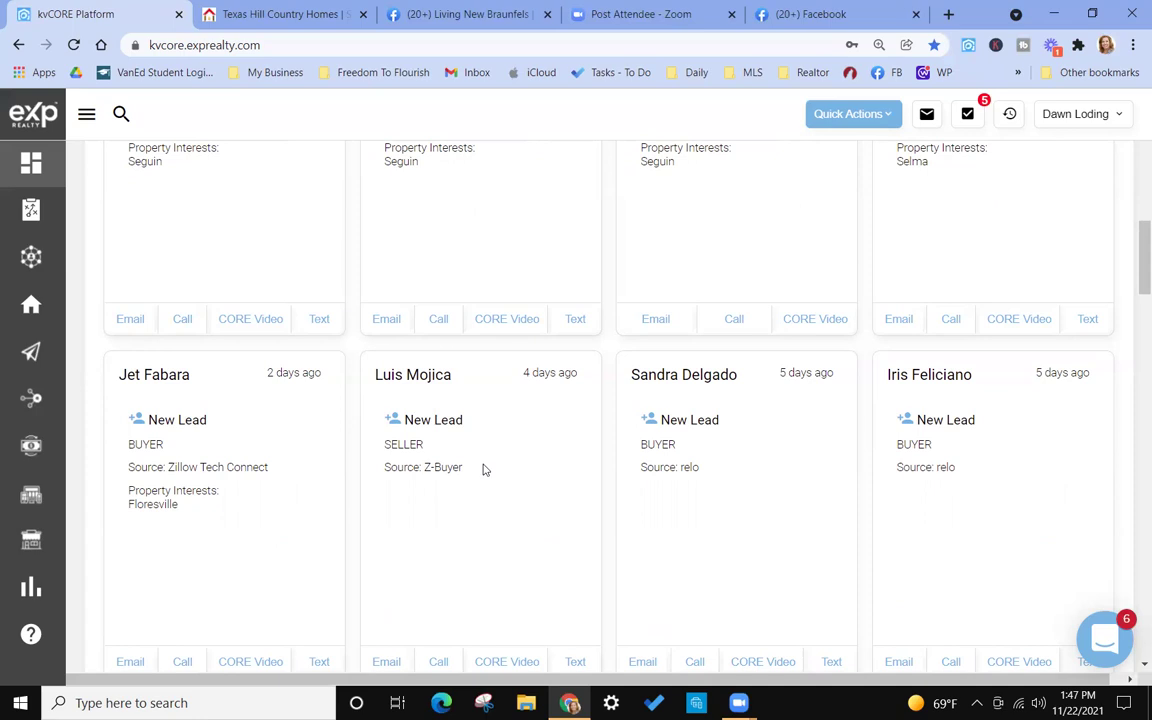
pyautogui.scroll(-2, 484, 469)
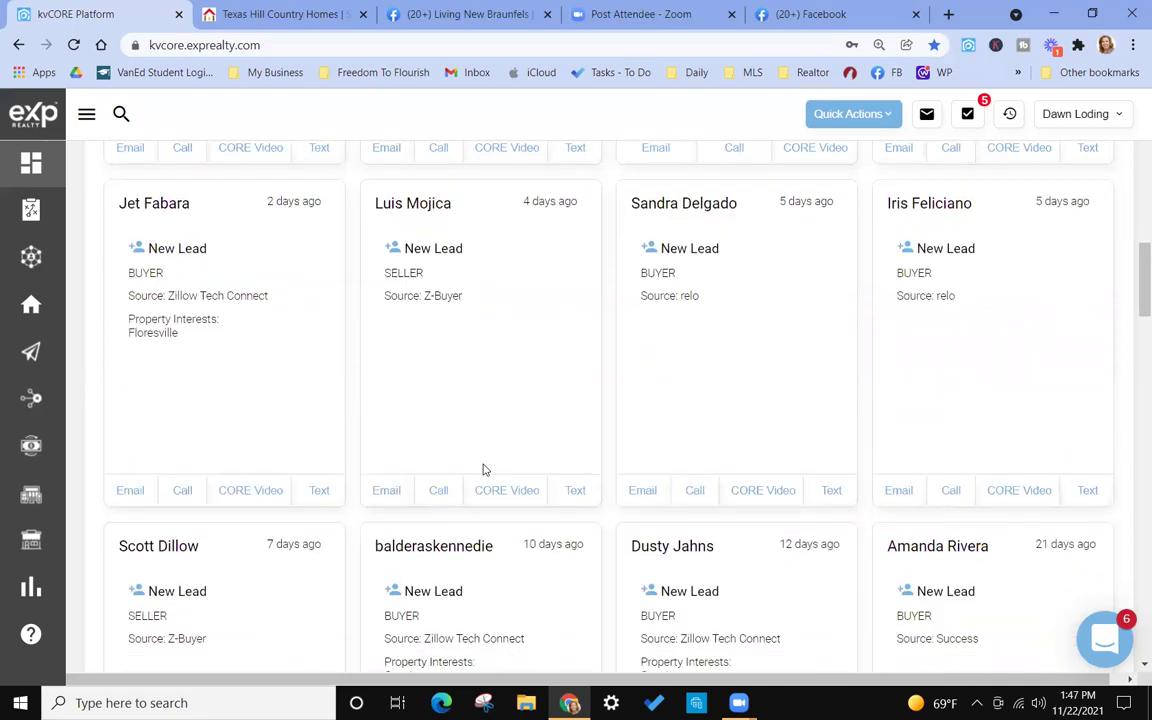
pyautogui.scroll(-2, 488, 465)
pyautogui.scroll(2, 659, 391)
pyautogui.scroll(-2, 650, 427)
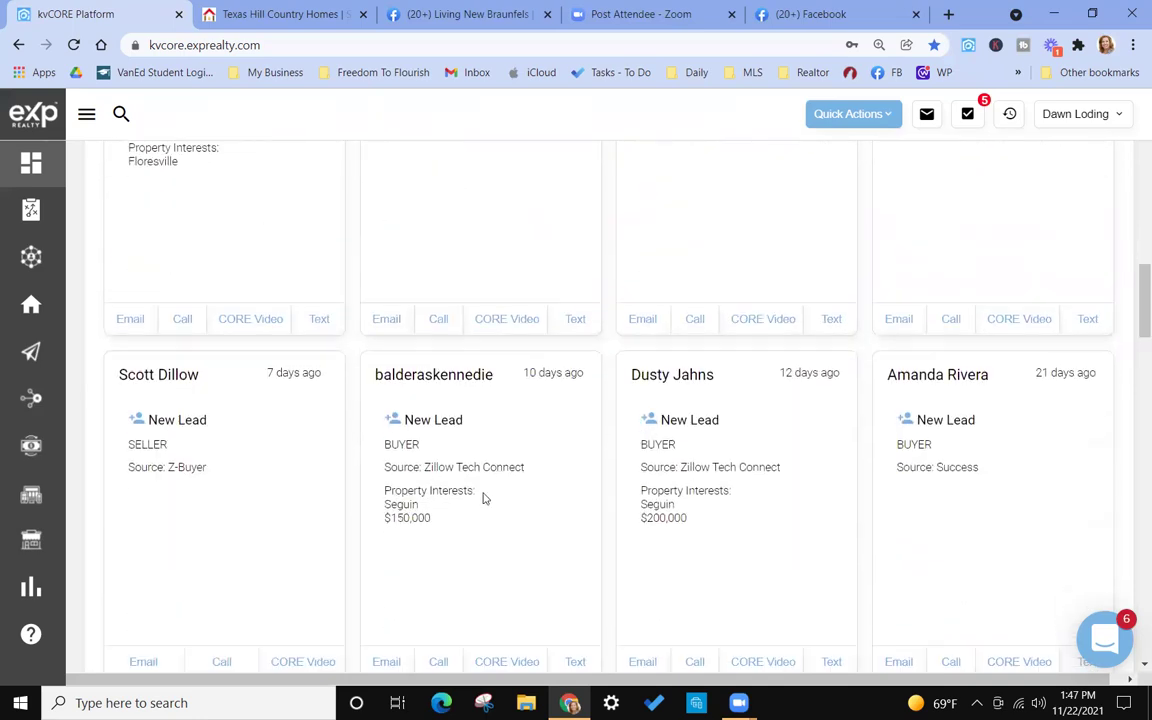
pyautogui.scroll(2, 483, 496)
pyautogui.scroll(2, 482, 498)
pyautogui.scroll(8, 483, 498)
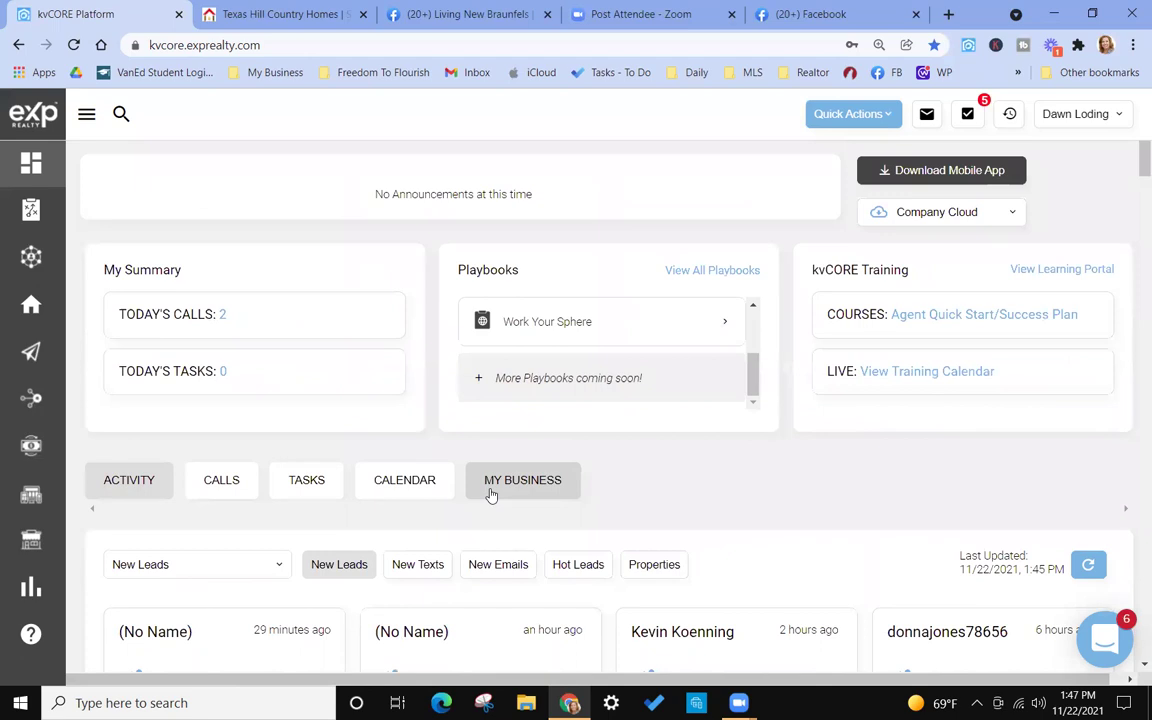
pyautogui.scroll(-5, 490, 496)
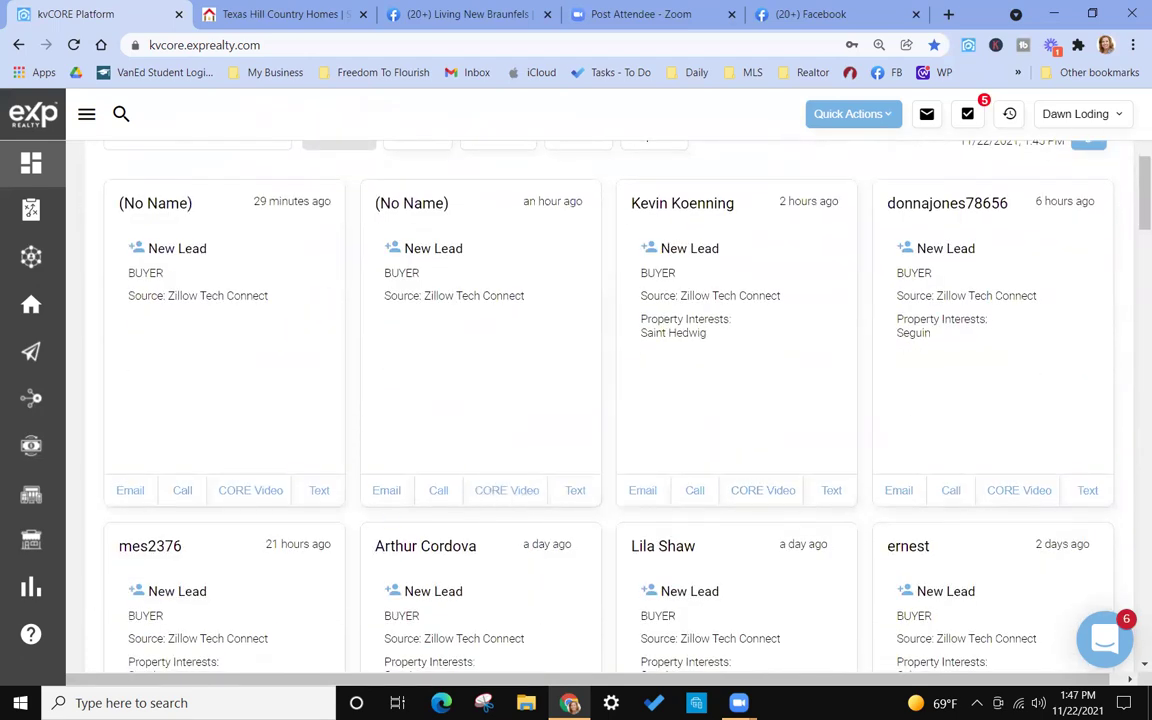
pyautogui.scroll(1, 643, 471)
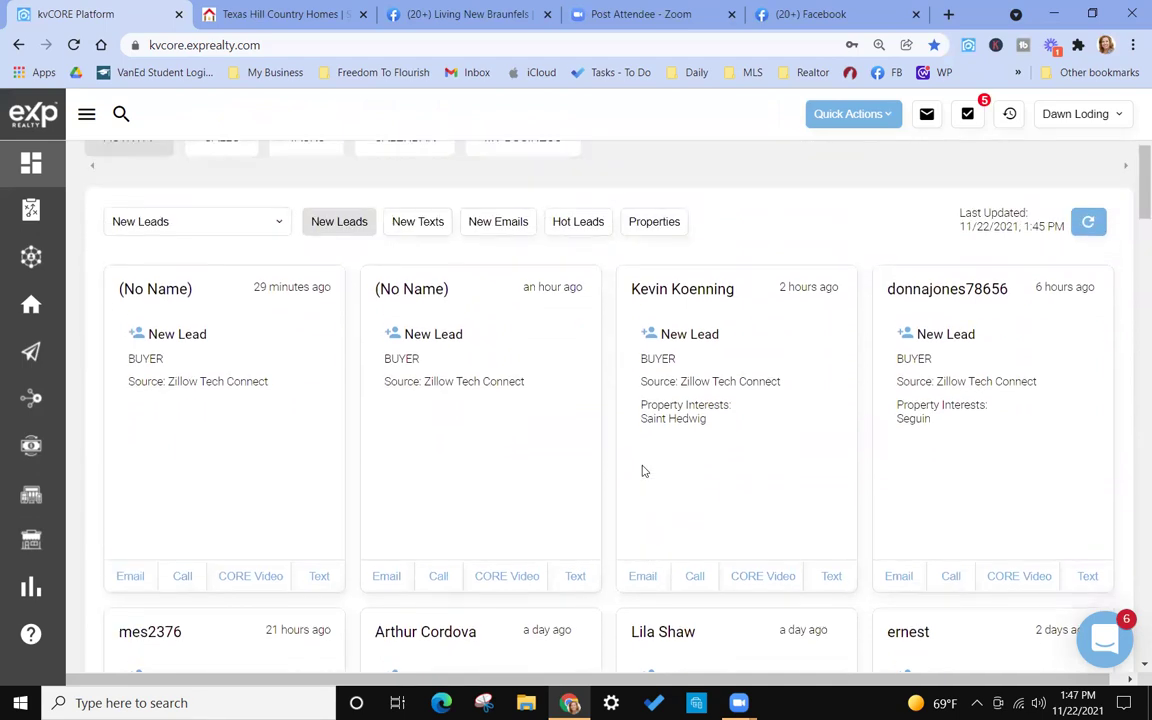
pyautogui.scroll(2, 643, 471)
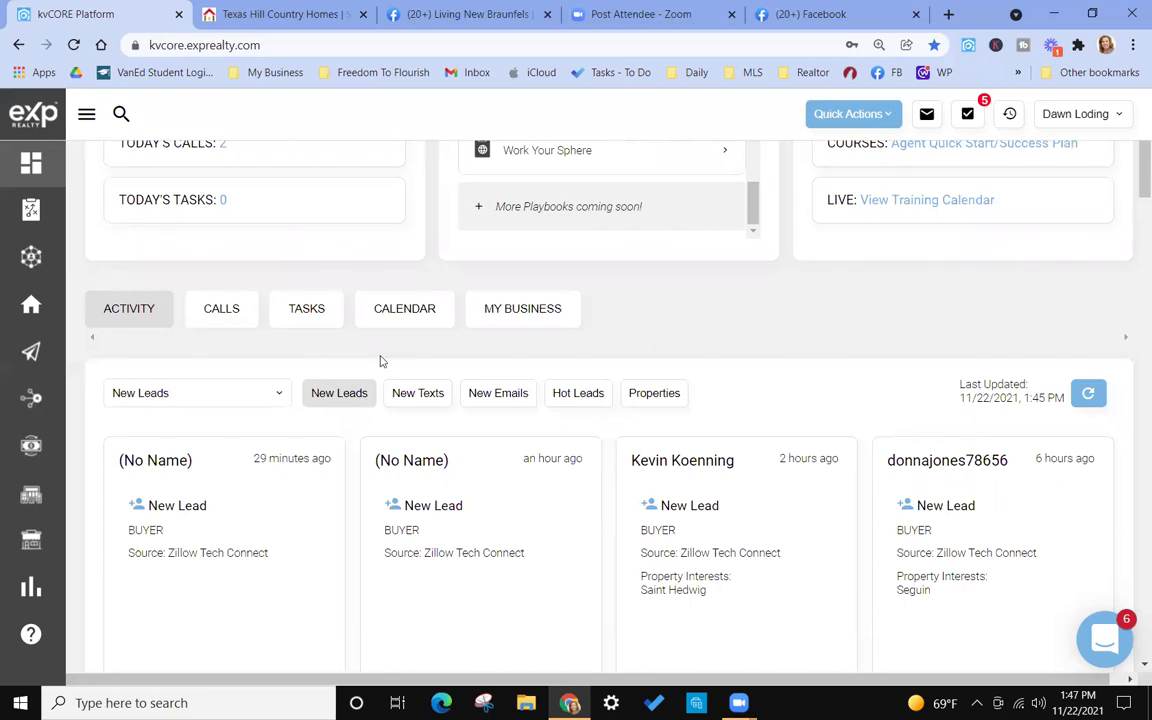
pyautogui.scroll(2, 380, 361)
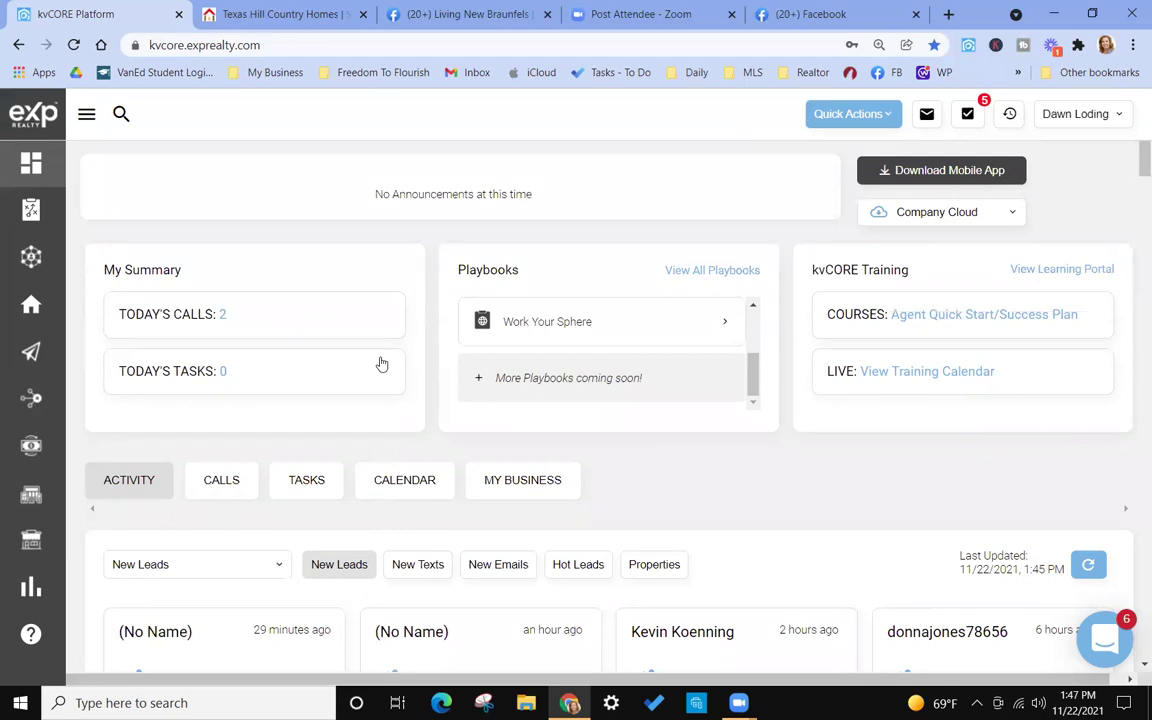
# Filter the Activity feed to New Texts and open the record of the contact who texted "$1,000,000".
pyautogui.scroll(-2, 381, 364)
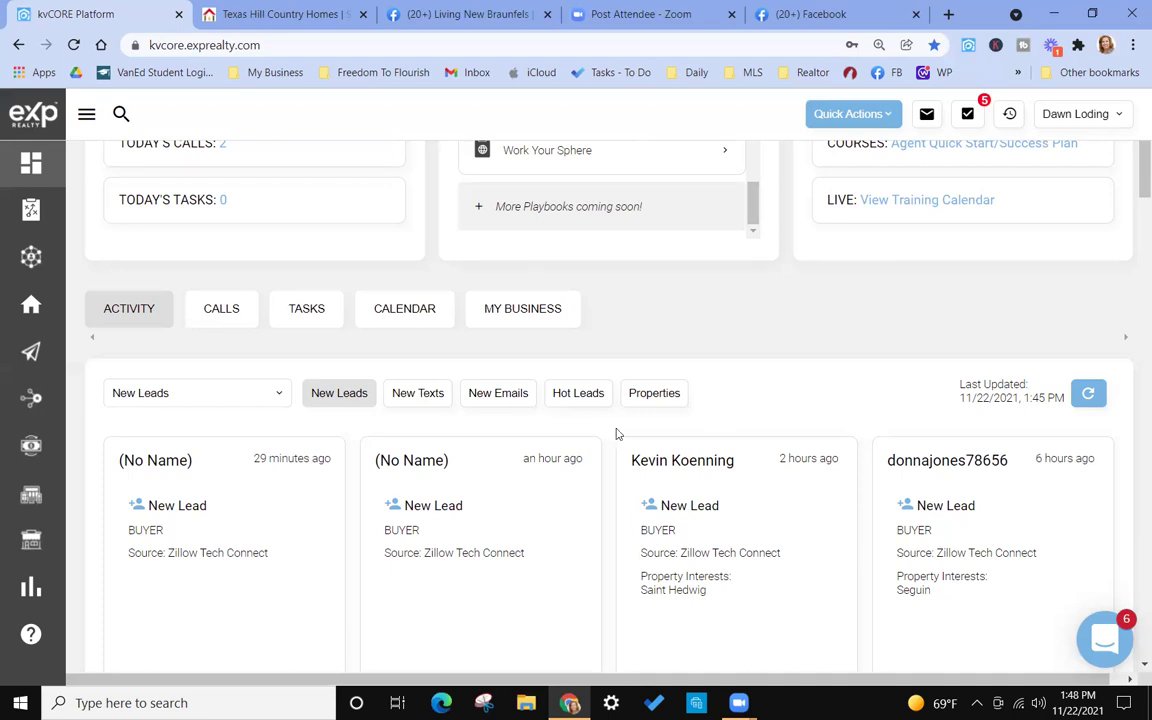
pyautogui.scroll(-2, 761, 376)
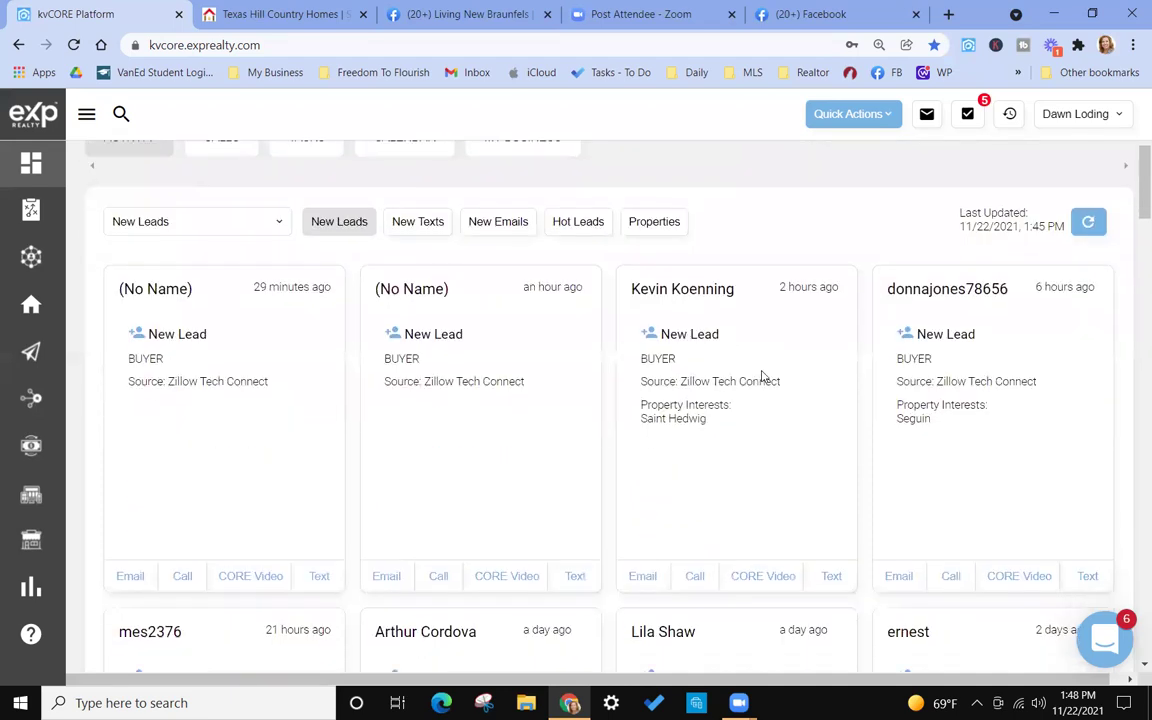
pyautogui.scroll(1, 560, 355)
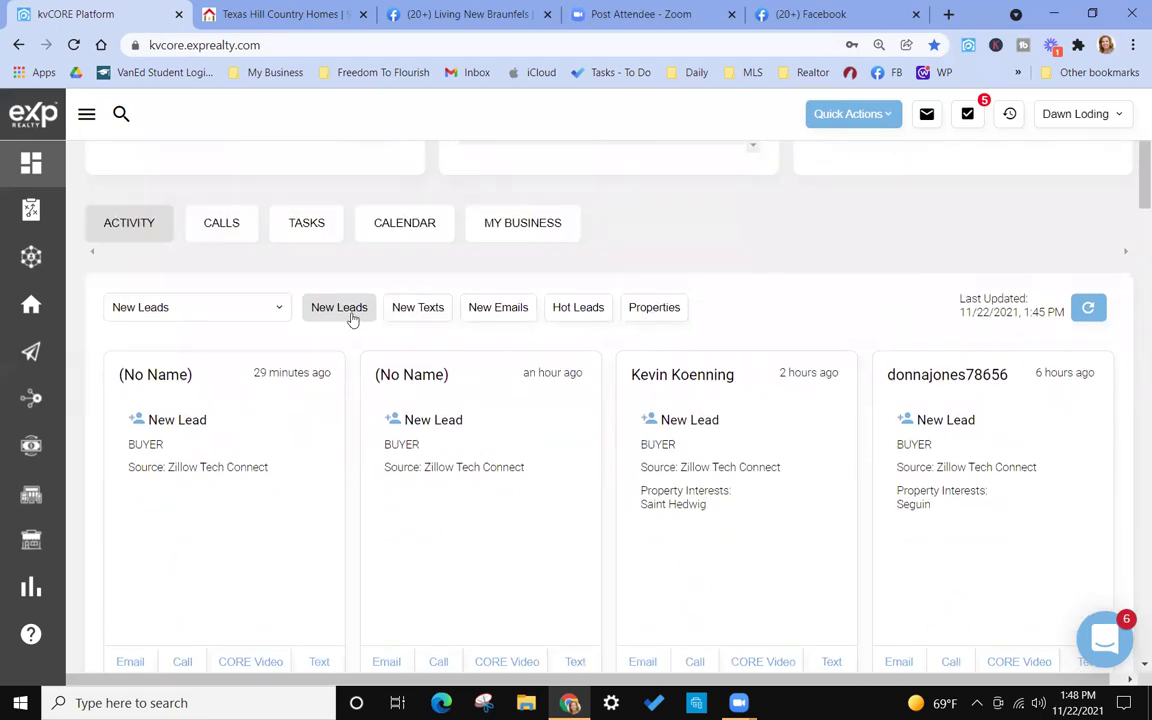
pyautogui.click(415, 309)
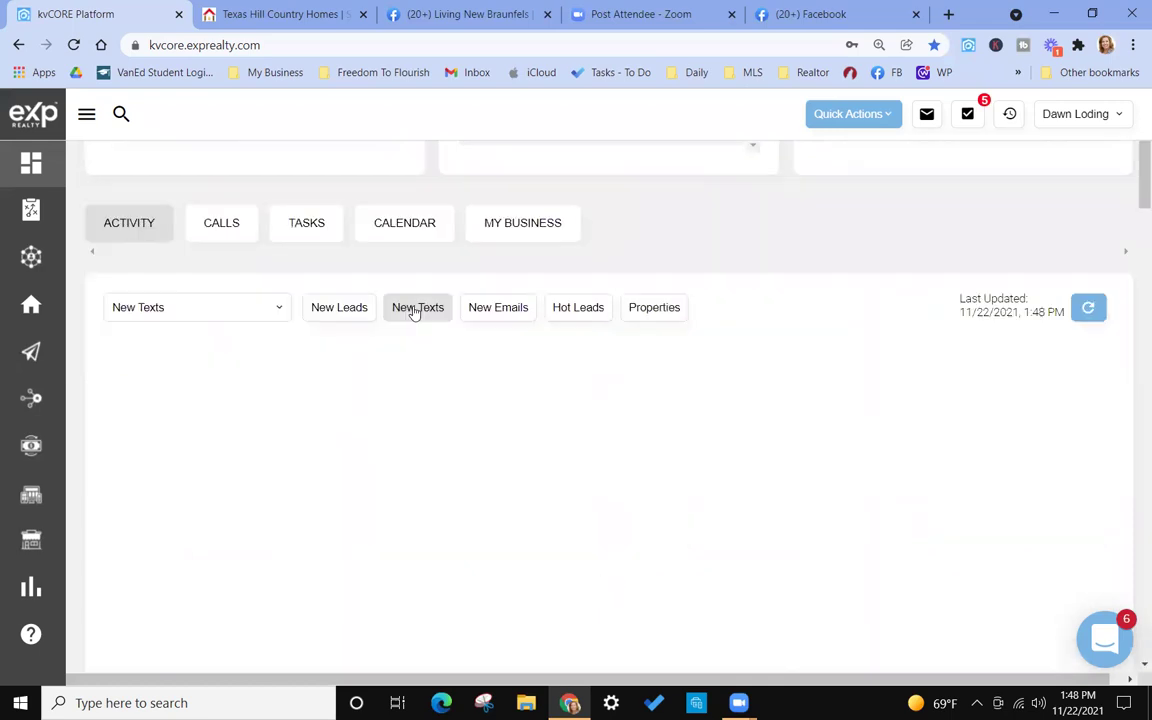
pyautogui.scroll(-1, 411, 311)
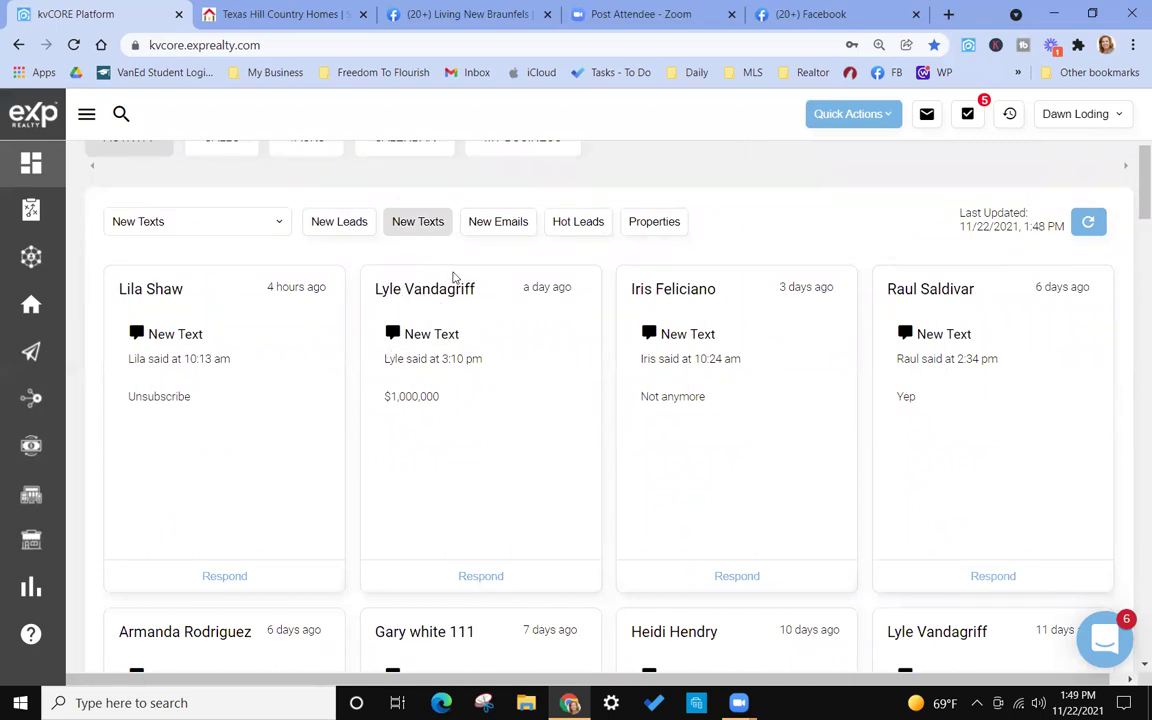
pyautogui.click(431, 291)
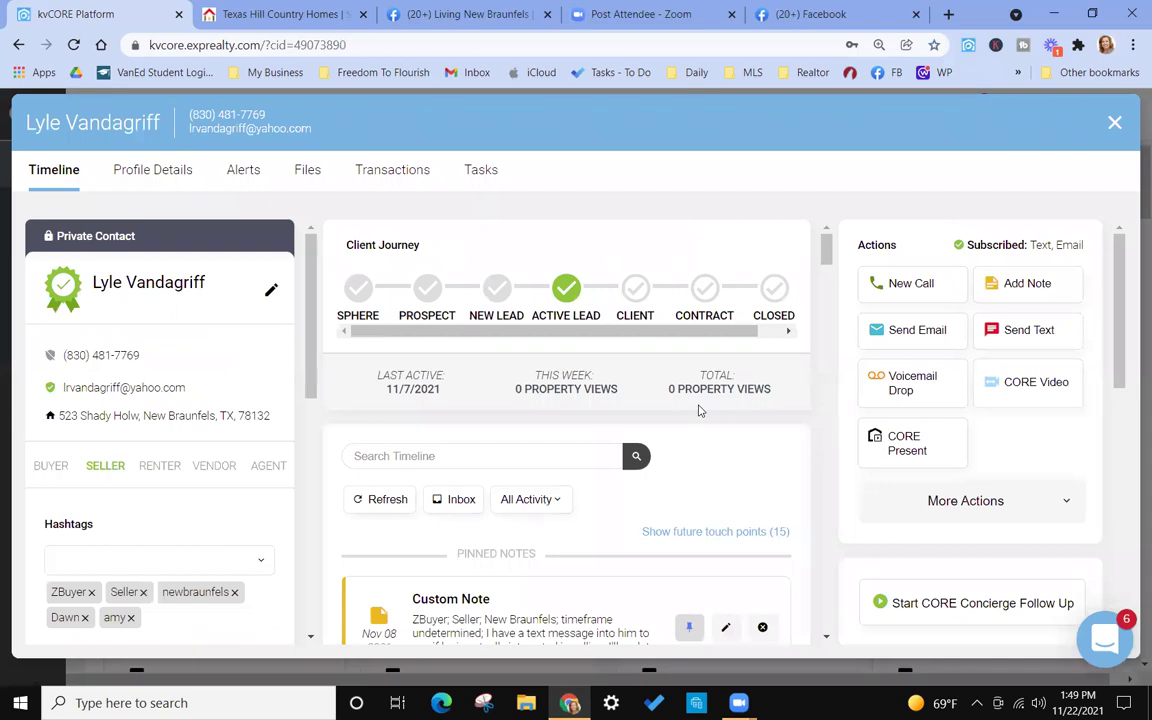
# Review the contact's timeline, including the pinned custom note, the text exchange about a selling price, the sent emails and the area report.
pyautogui.scroll(-3, 700, 410)
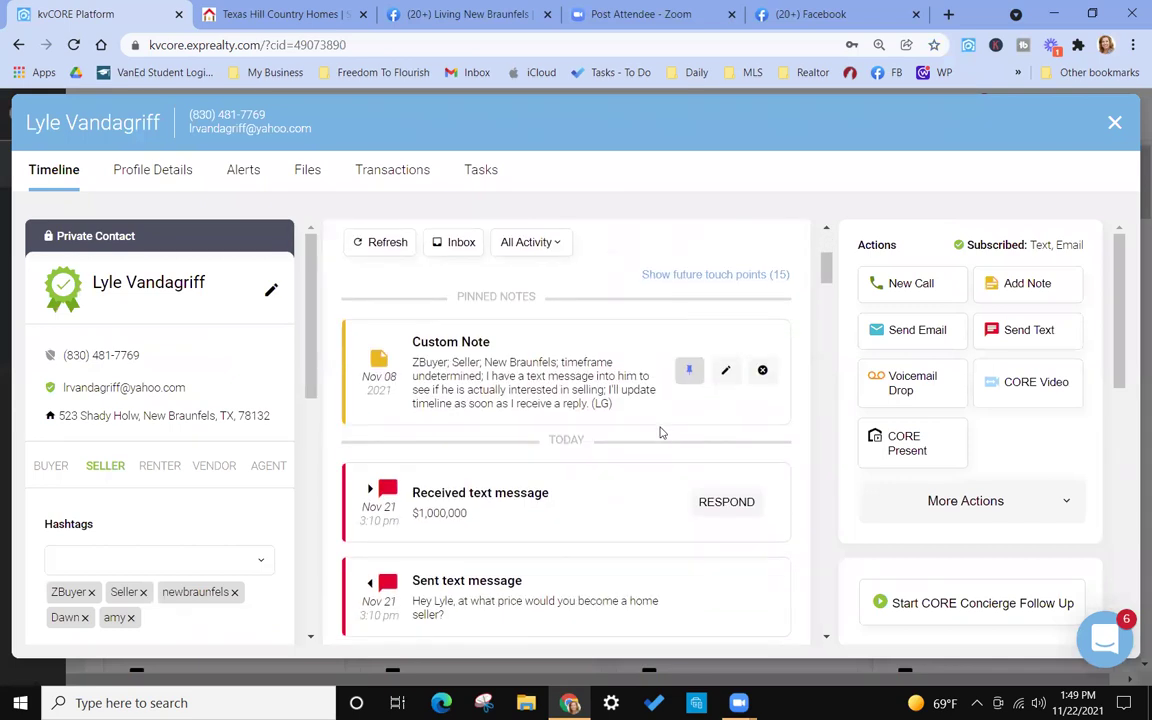
pyautogui.scroll(-1, 570, 450)
pyautogui.scroll(-1, 450, 510)
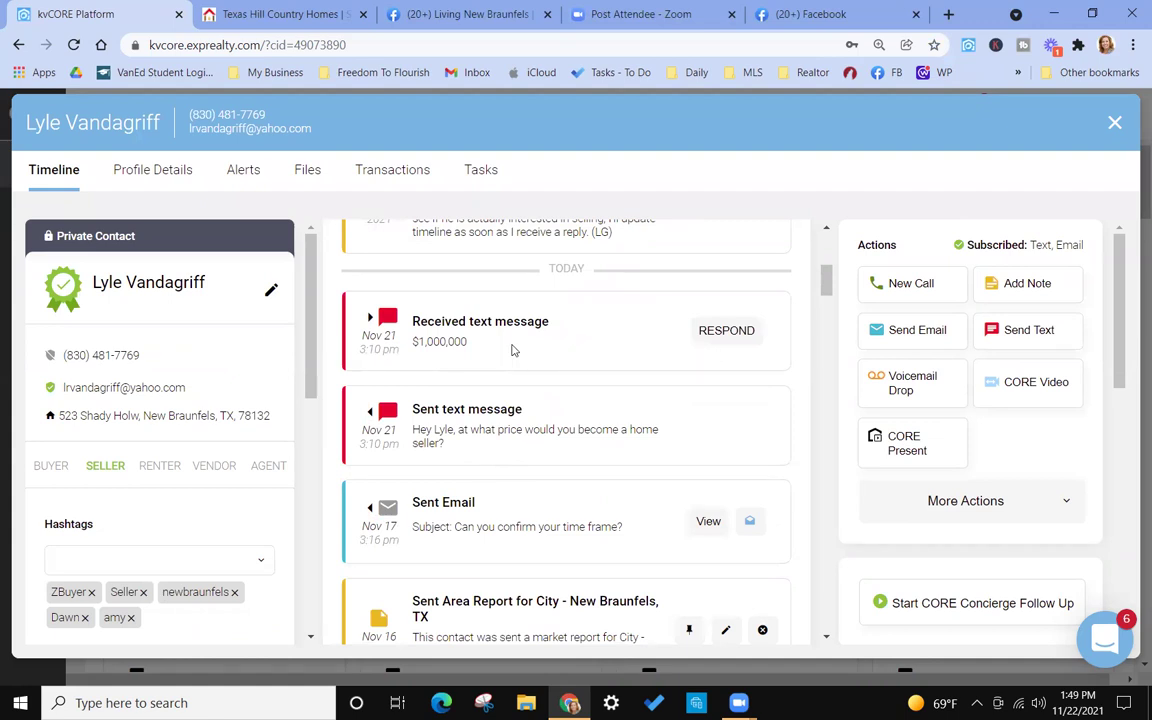
pyautogui.scroll(-2, 510, 353)
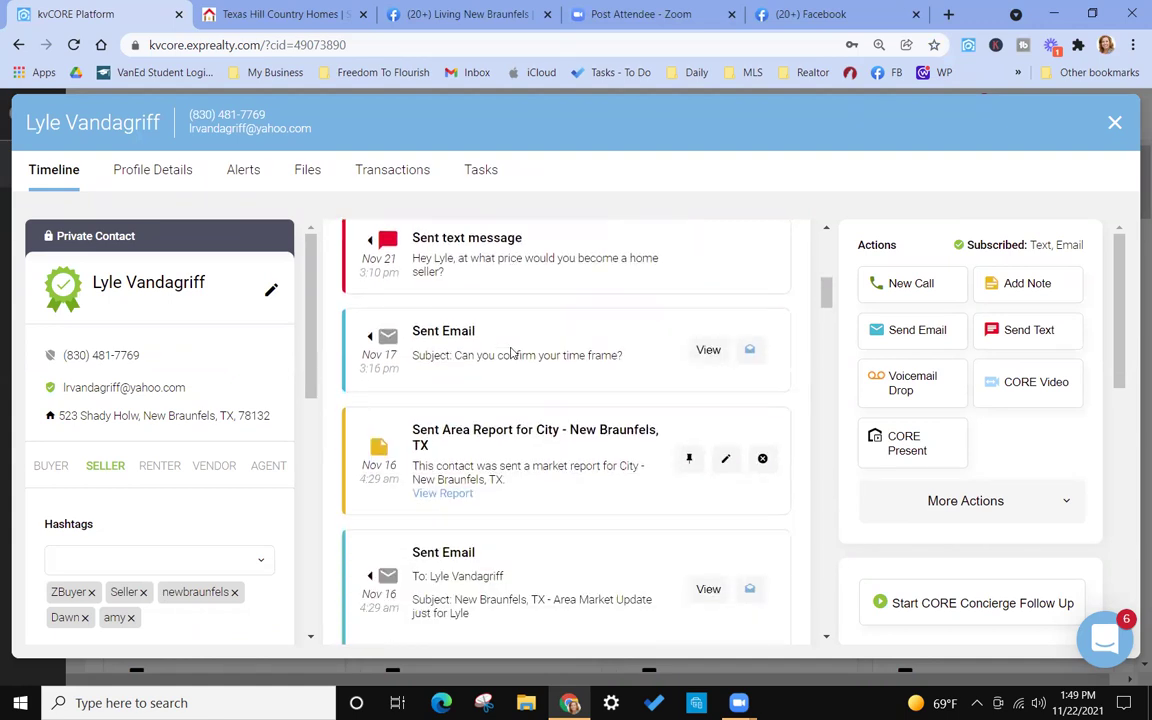
pyautogui.scroll(-1, 510, 353)
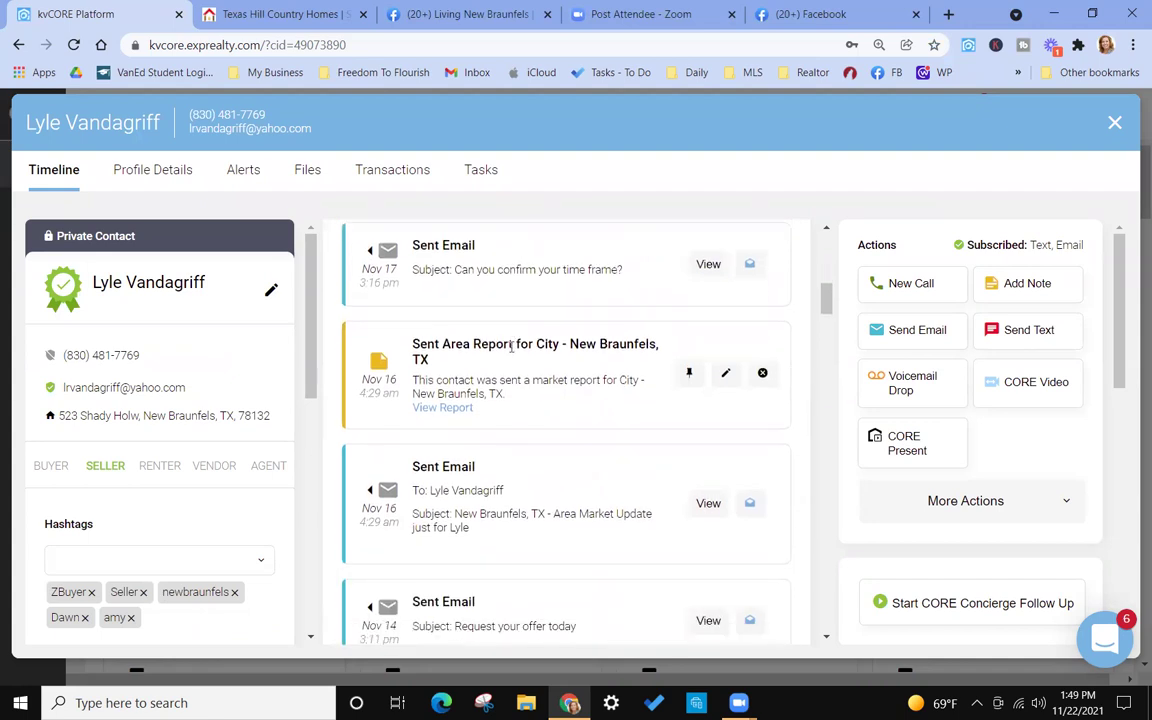
pyautogui.scroll(-1, 511, 347)
pyautogui.scroll(4, 511, 347)
pyautogui.scroll(3, 511, 347)
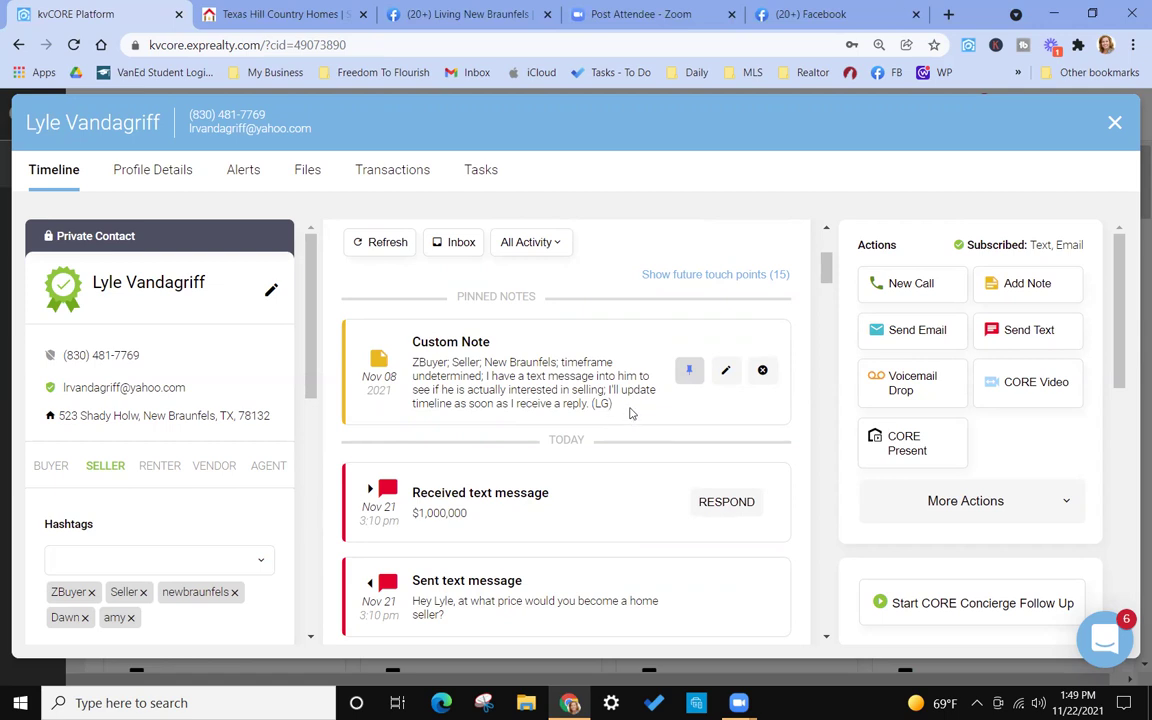
pyautogui.scroll(-1, 630, 413)
pyautogui.scroll(-2, 630, 413)
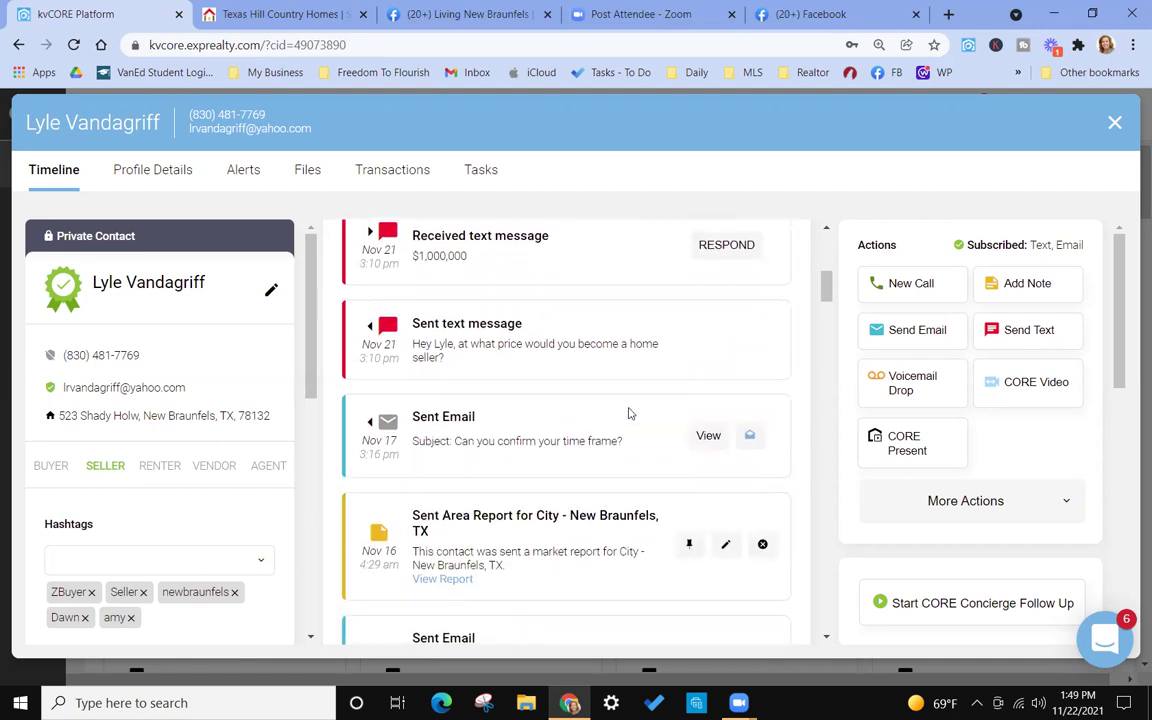
pyautogui.scroll(1, 630, 413)
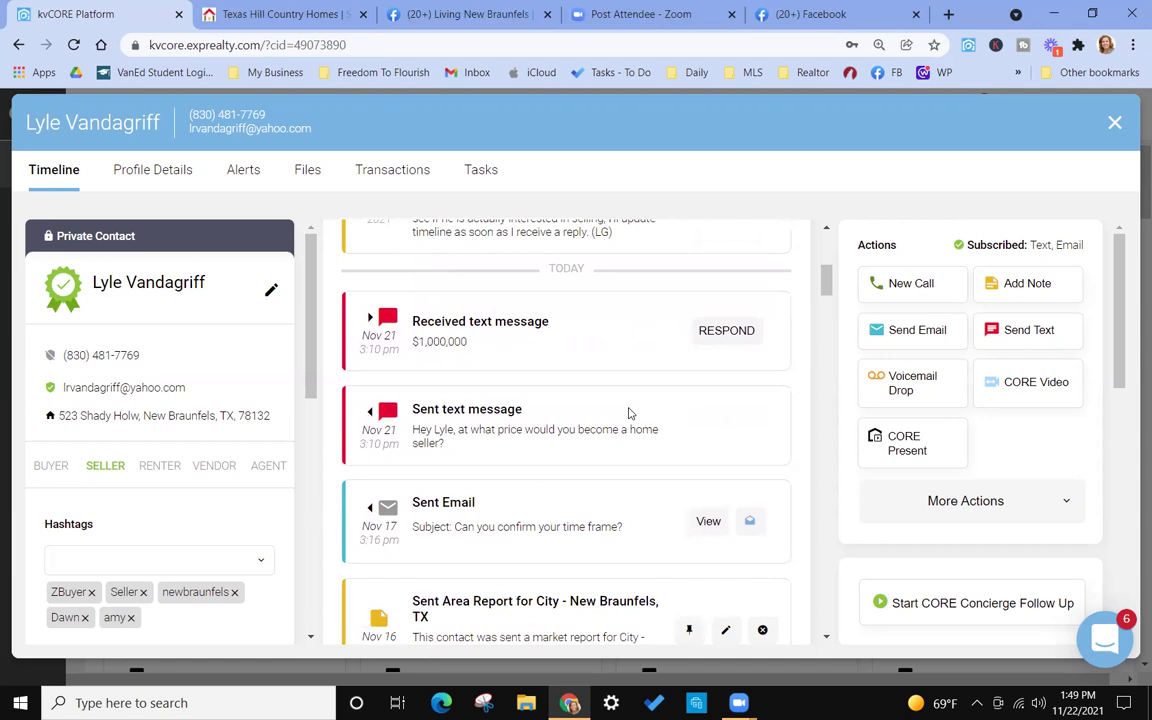
# Review the contact's client journey, hashtags, insights and timeline entries, including the pinned note, sent texts, emails and area report.
pyautogui.scroll(-2, 630, 413)
pyautogui.scroll(3, 628, 411)
pyautogui.scroll(4, 631, 410)
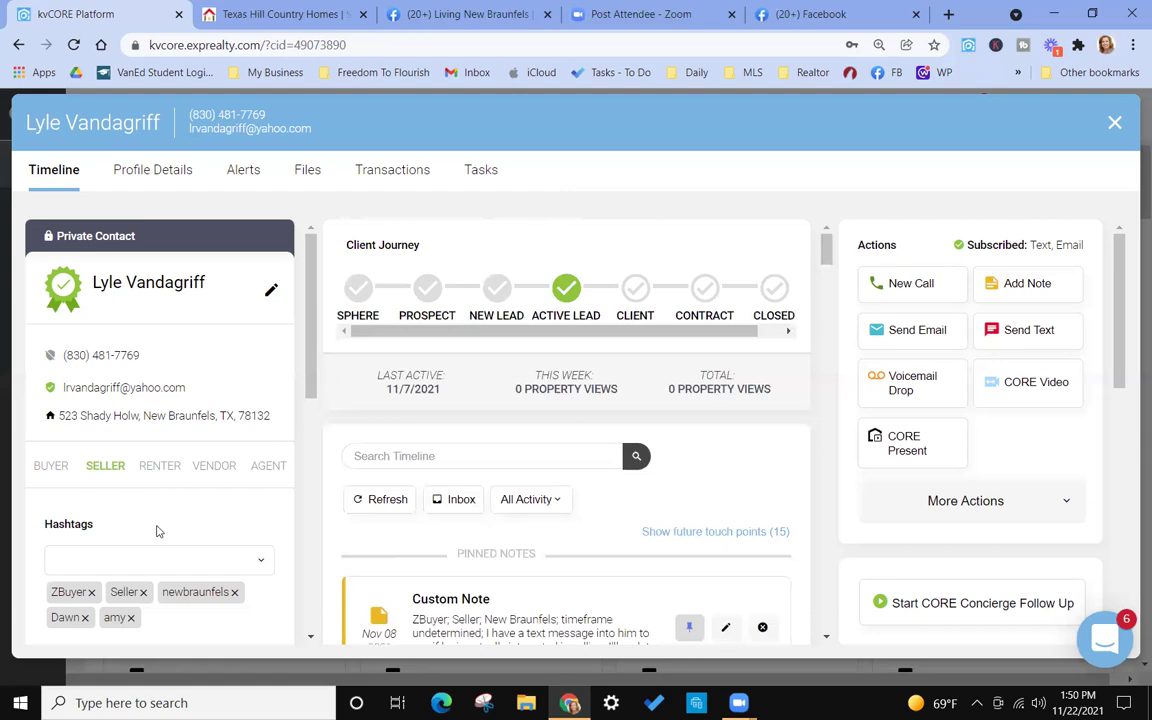
pyautogui.scroll(-3, 150, 480)
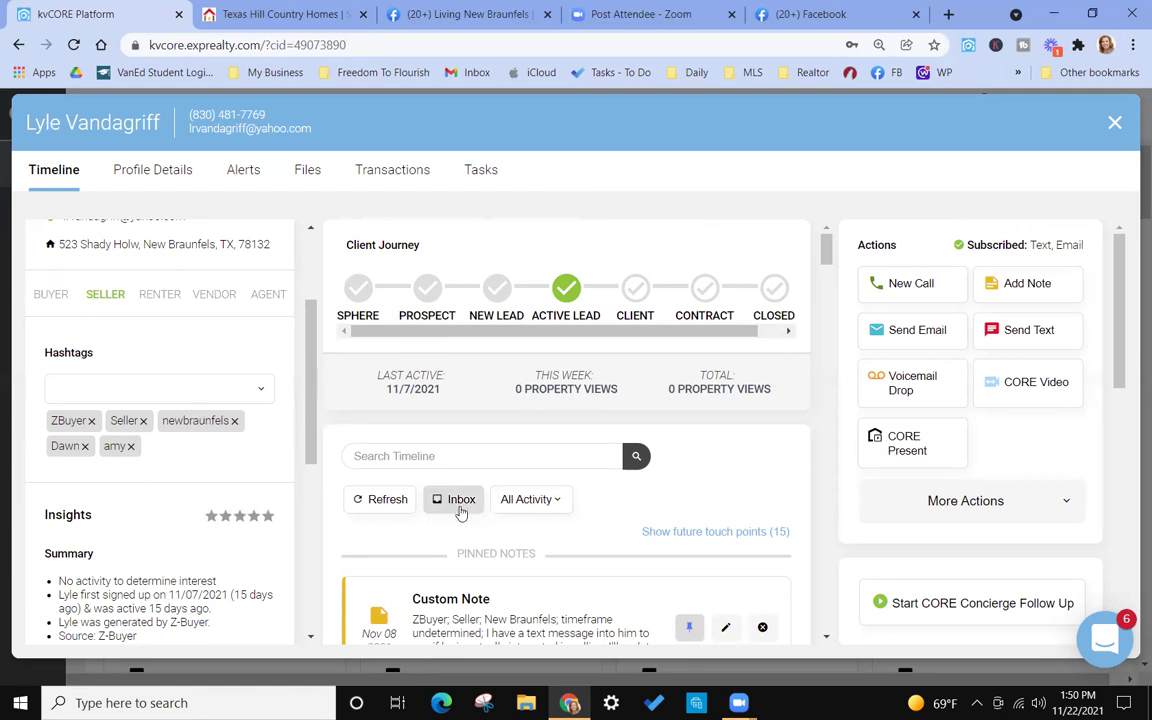
pyautogui.scroll(-1, 461, 512)
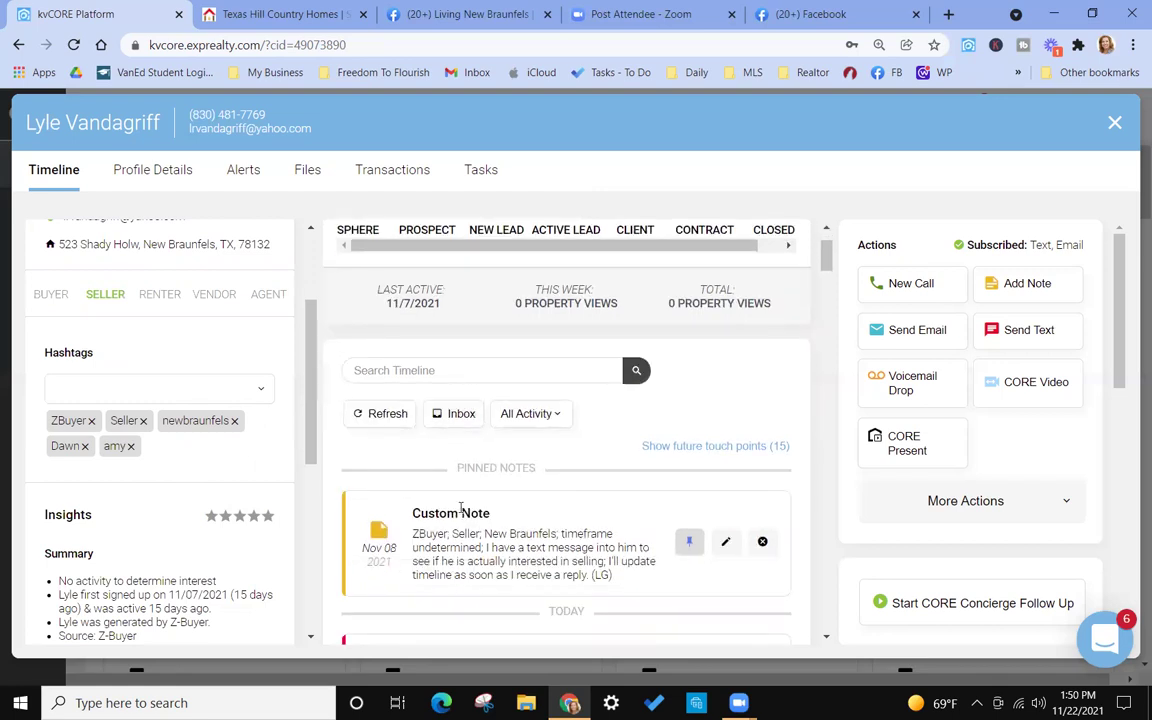
pyautogui.scroll(-4, 461, 512)
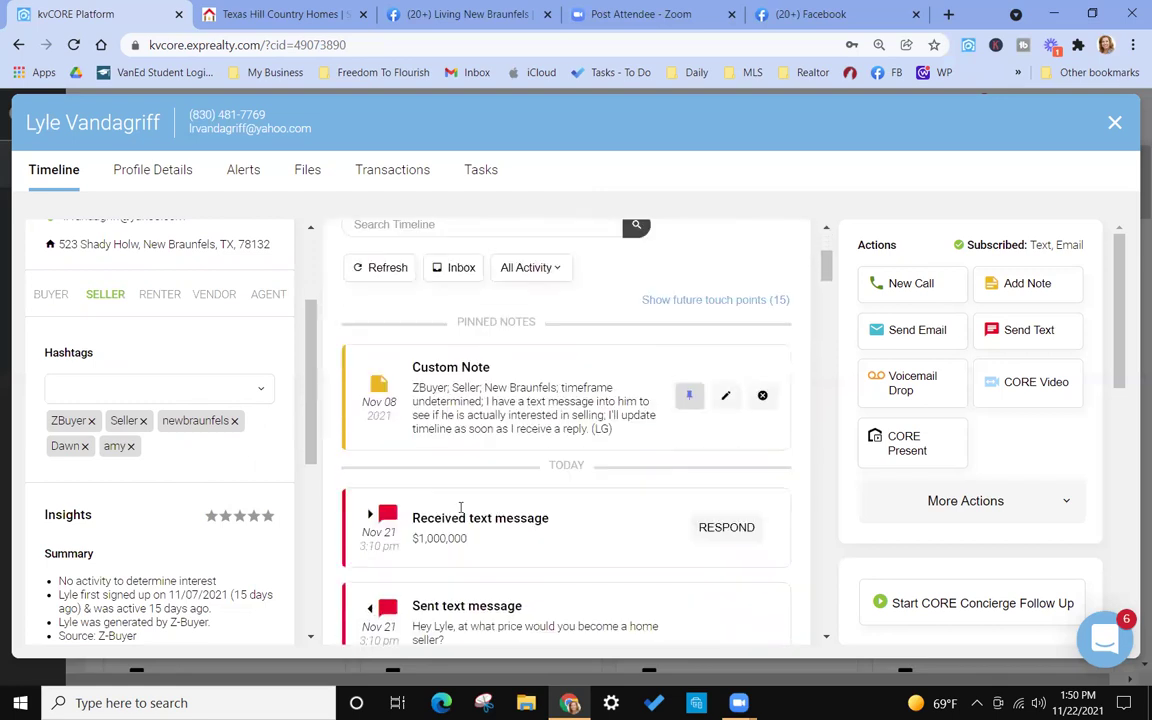
pyautogui.scroll(-10, 506, 489)
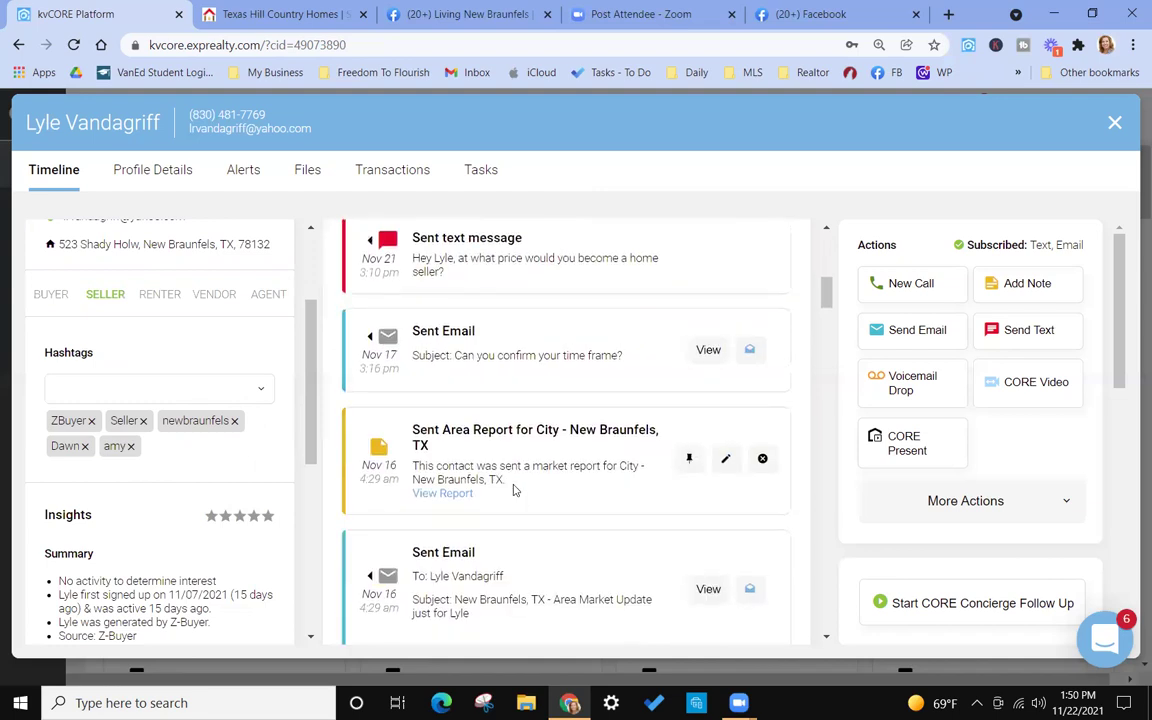
pyautogui.scroll(-10, 514, 488)
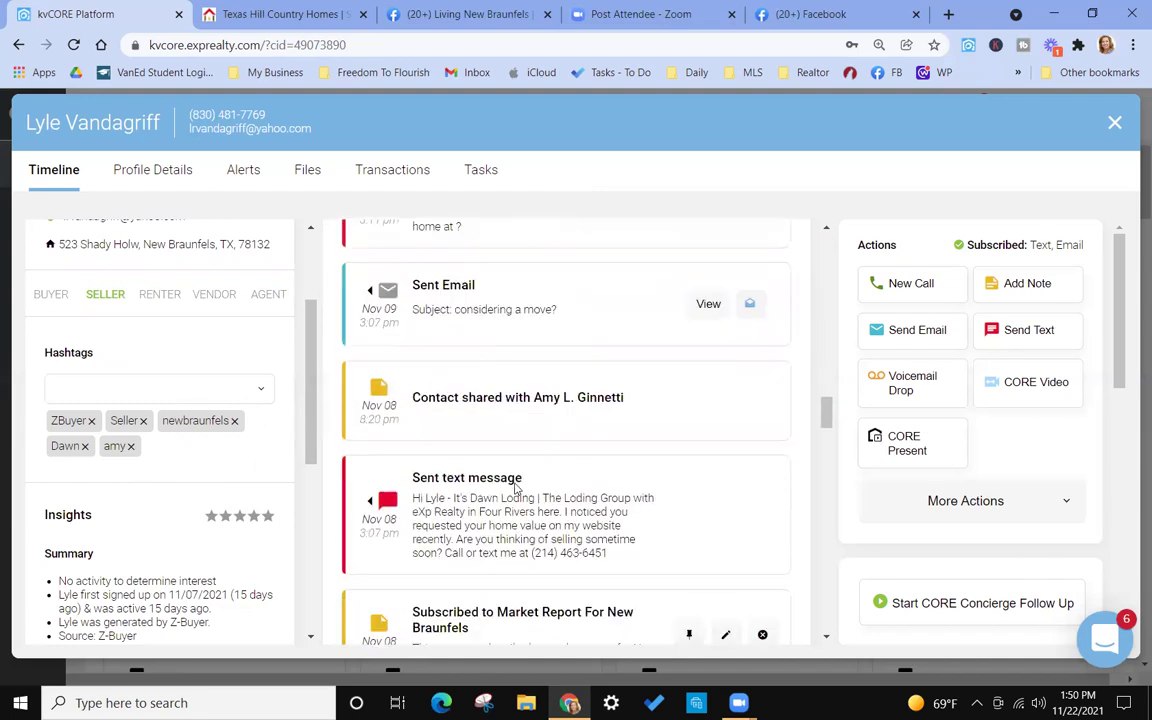
# Read the Seller Cash Offer custom note in the contact's timeline for valuation, condition, reason for selling and property details.
pyautogui.moveTo(826, 480); pyautogui.dragTo(826, 612)
pyautogui.scroll(2, 577, 535)
pyautogui.scroll(5, 577, 535)
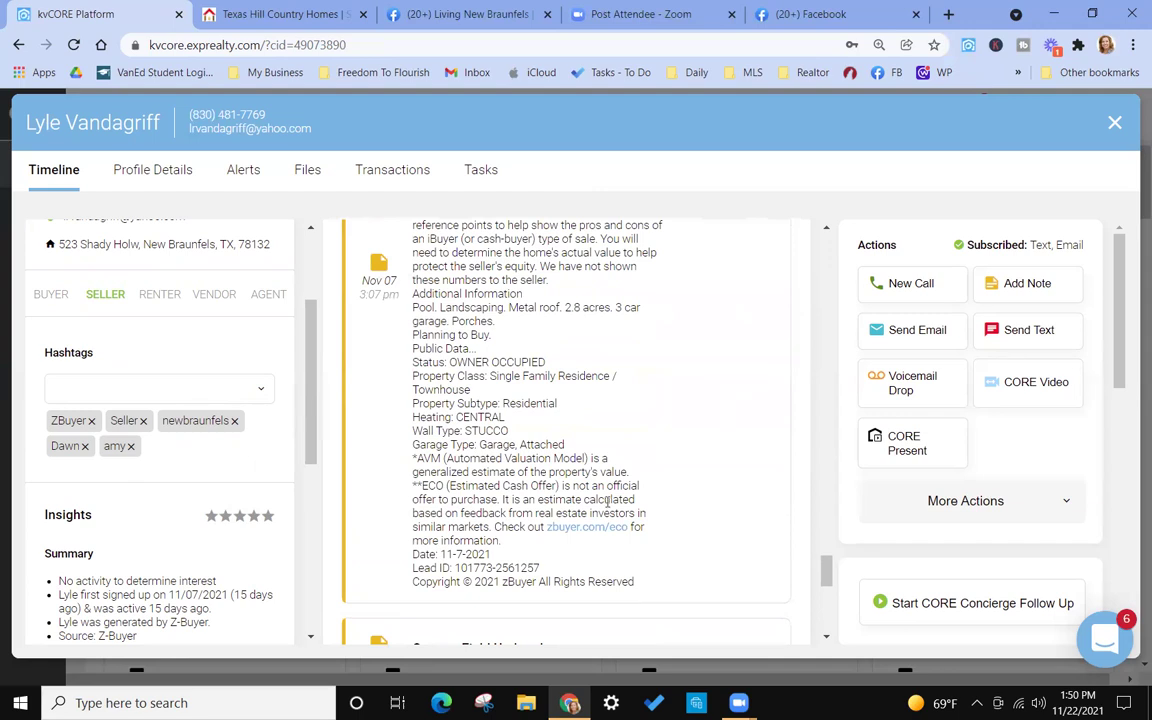
pyautogui.scroll(1, 606, 505)
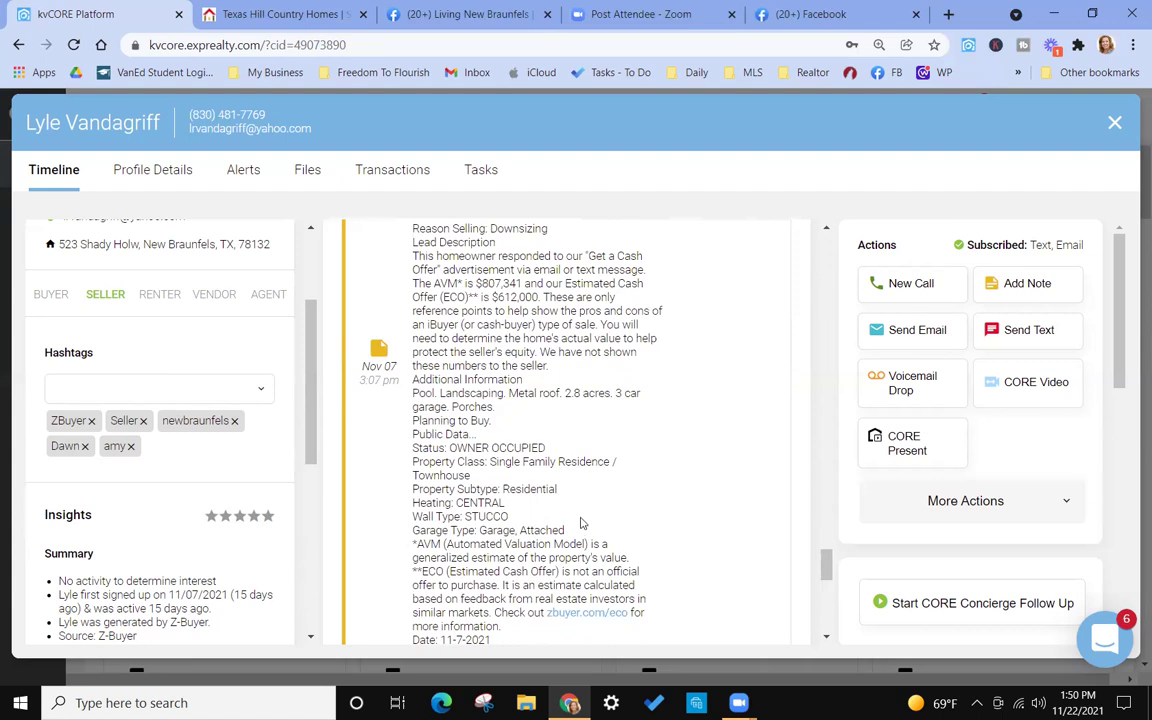
pyautogui.scroll(1, 578, 532)
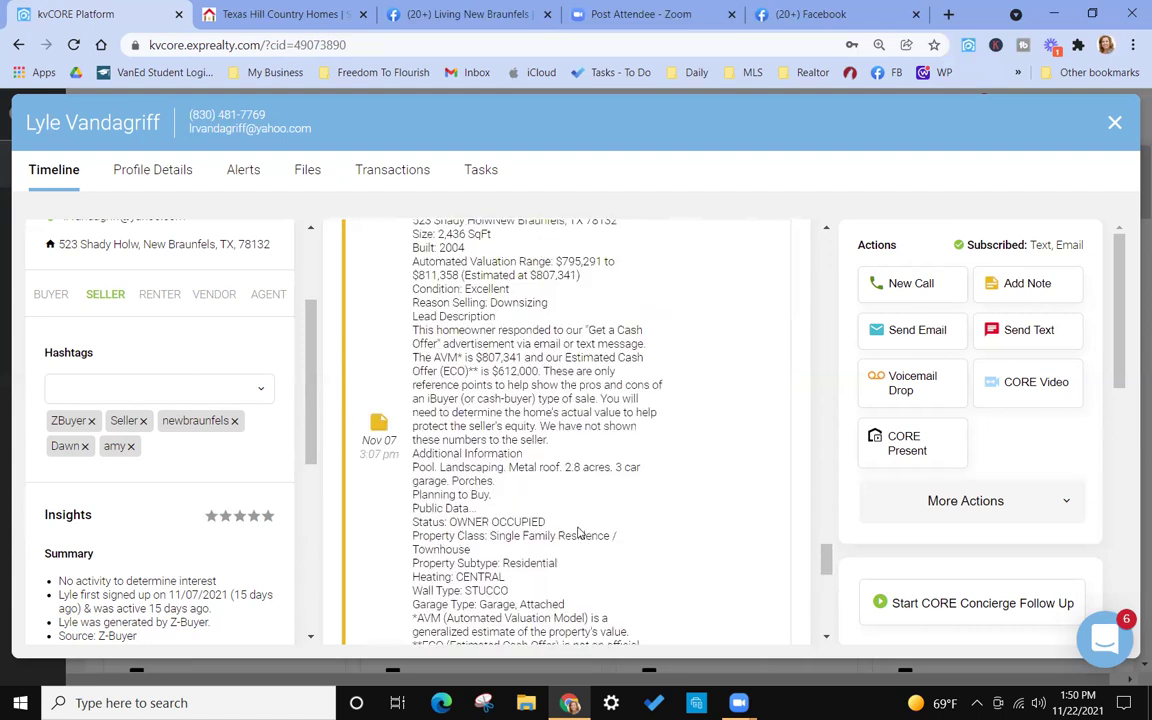
pyautogui.scroll(1, 547, 457)
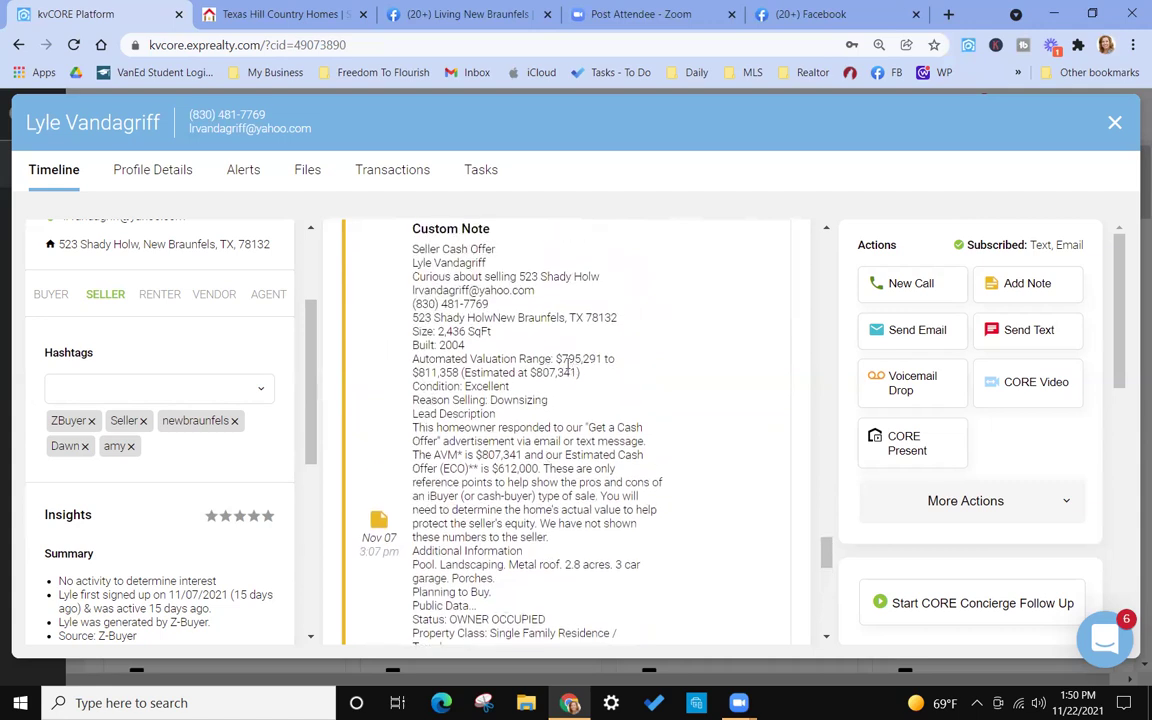
pyautogui.scroll(1, 540, 410)
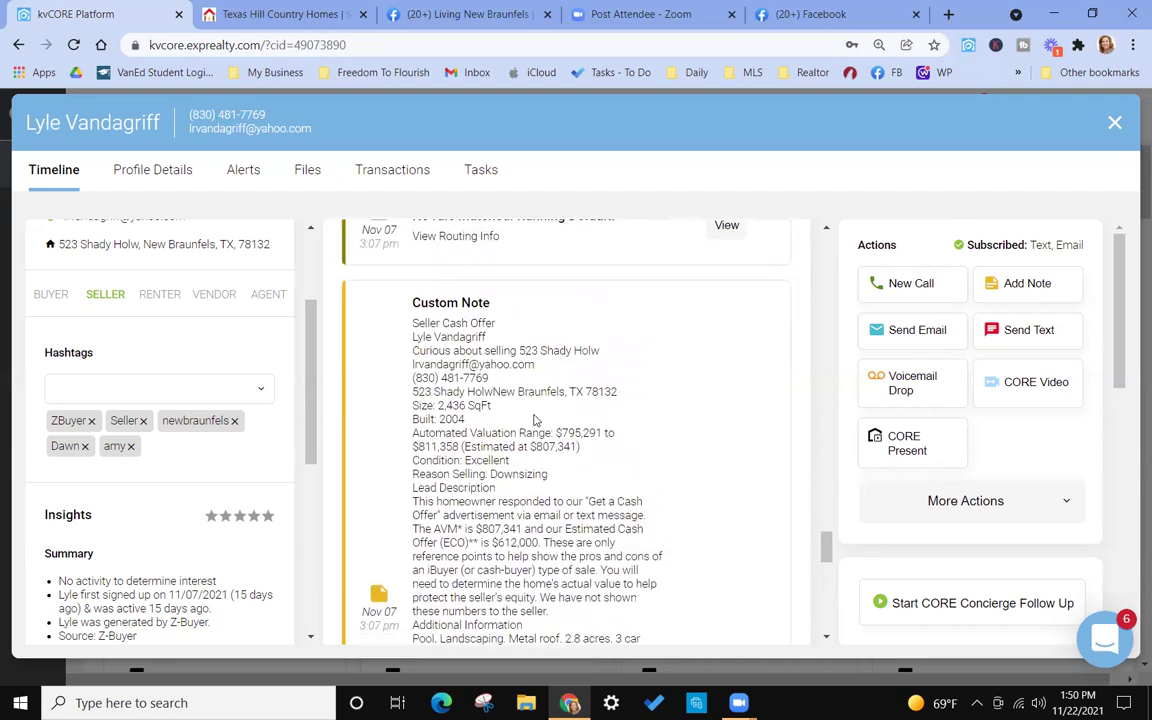
pyautogui.scroll(-4, 535, 420)
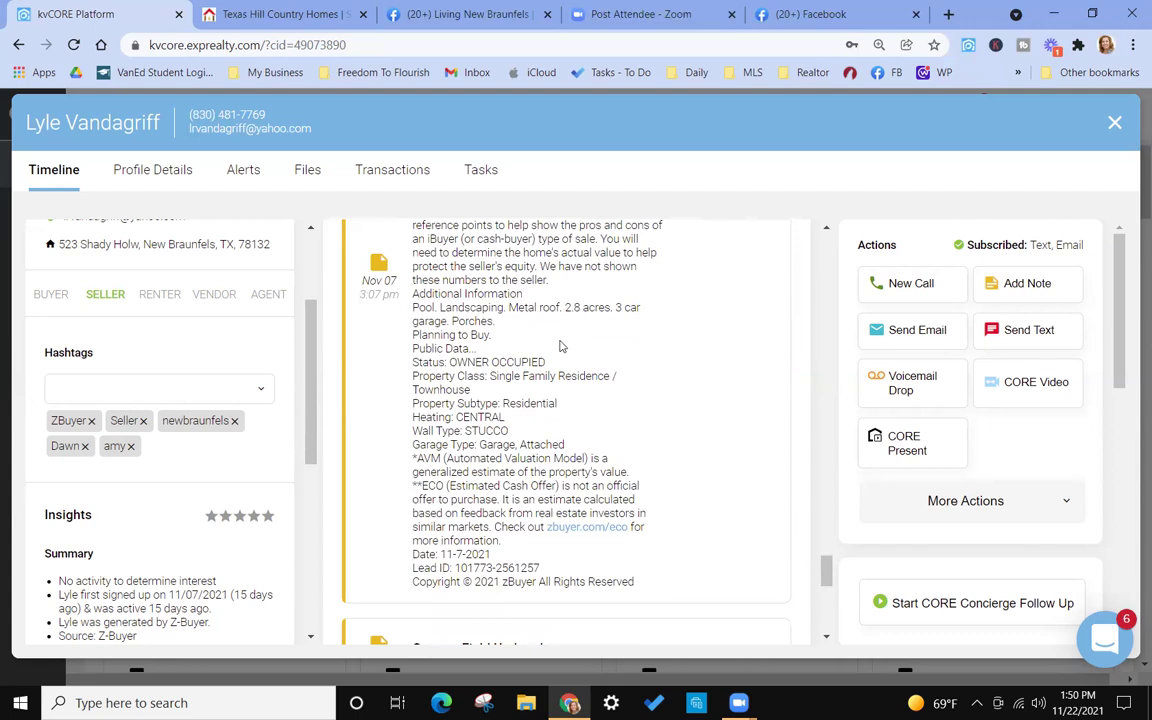
pyautogui.scroll(1, 493, 412)
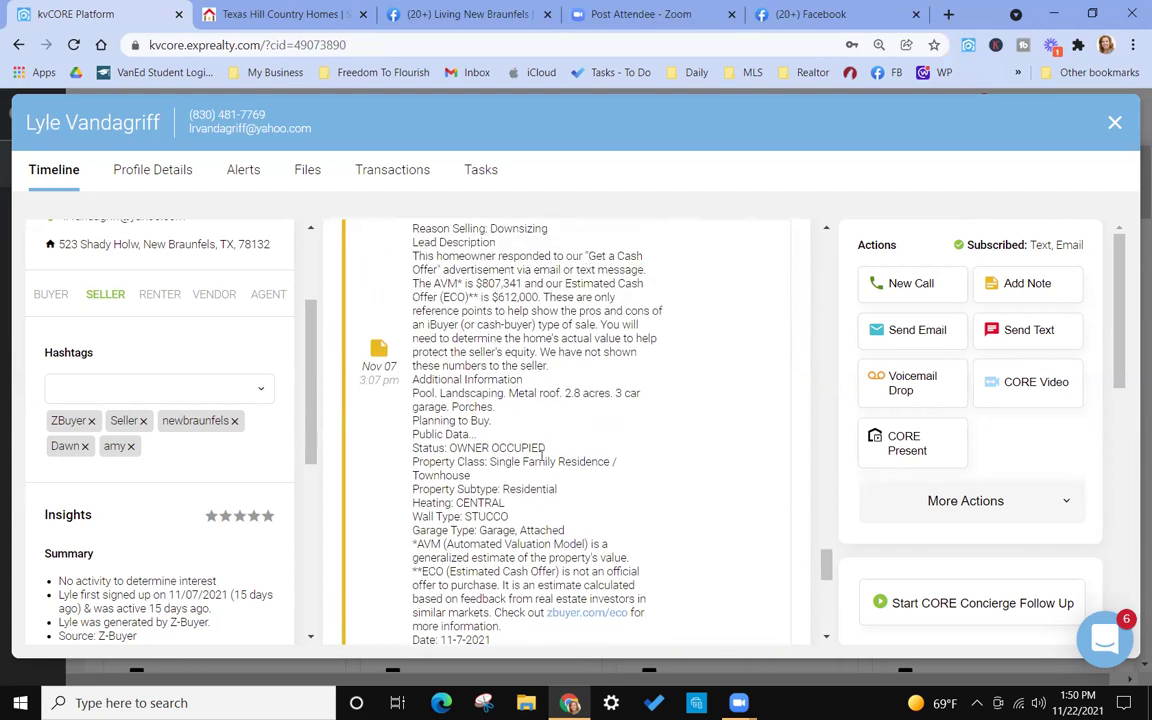
pyautogui.scroll(1, 543, 456)
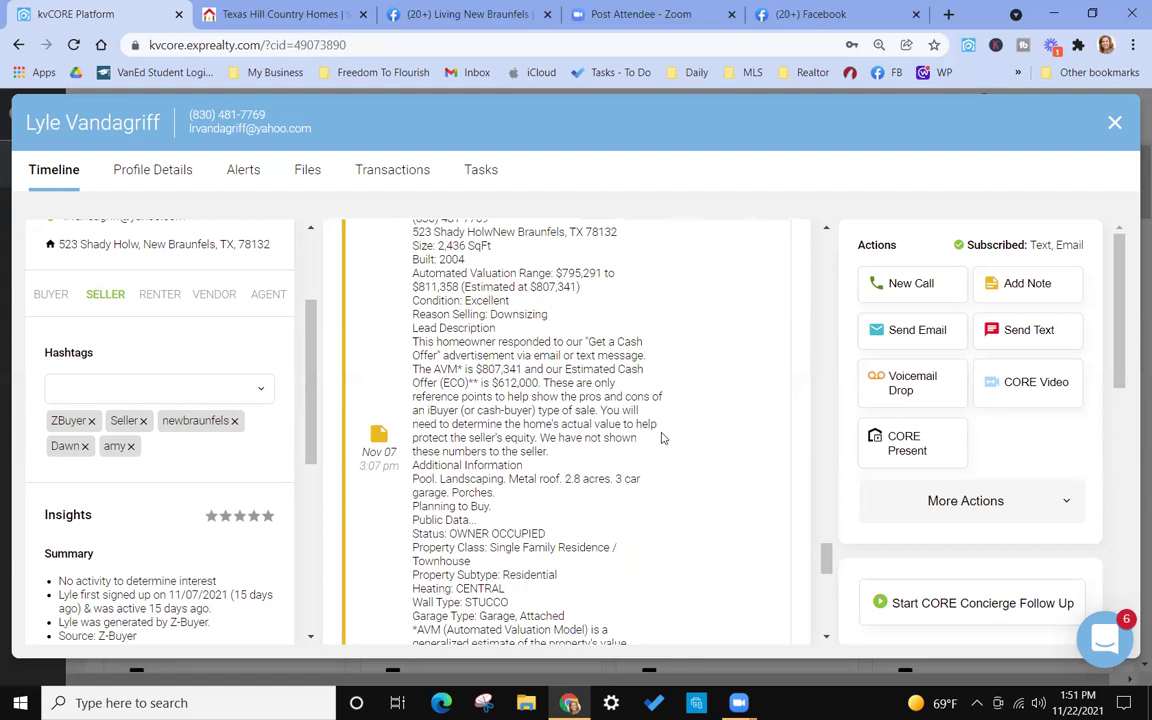
# Check the contact's timeline for validation, campaign, hashtag, status and text entries, and close the contact record.
pyautogui.scroll(7, 660, 437)
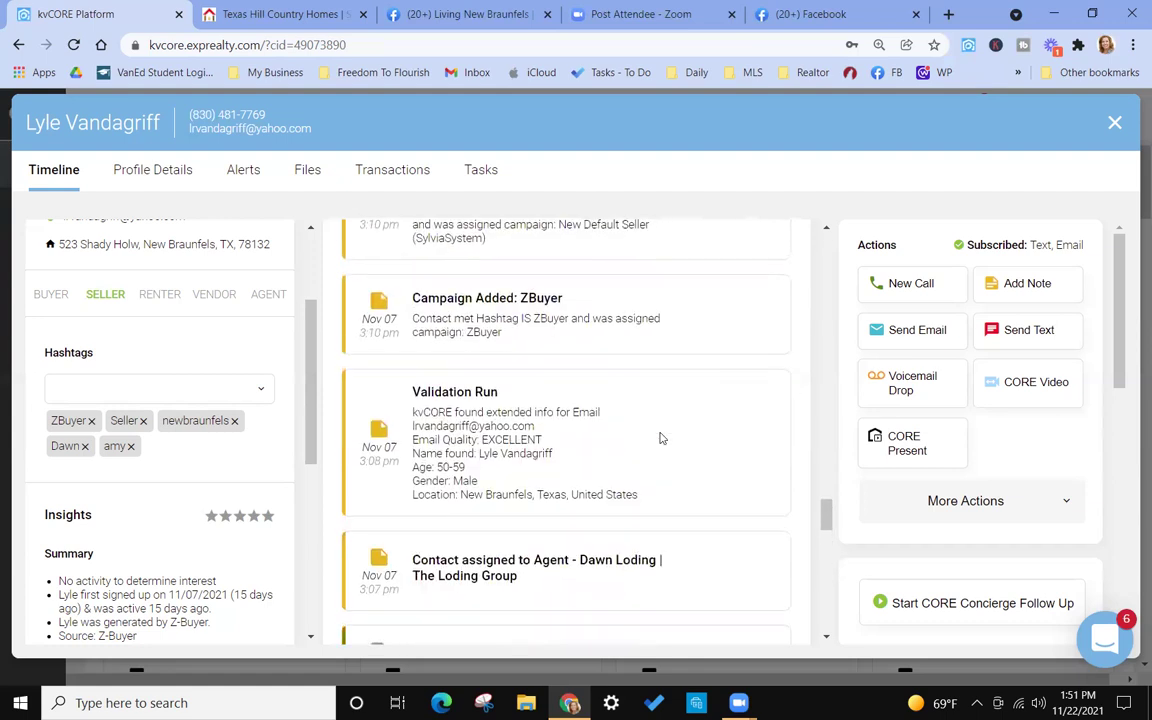
pyautogui.scroll(10, 655, 437)
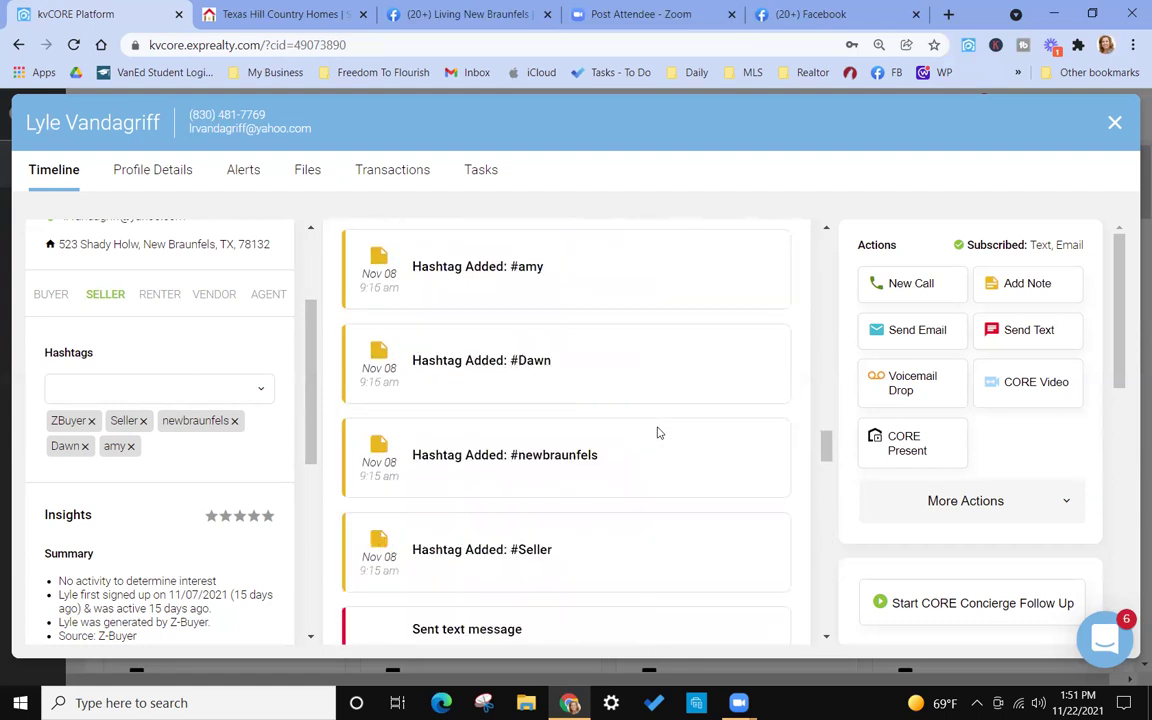
pyautogui.scroll(10, 646, 415)
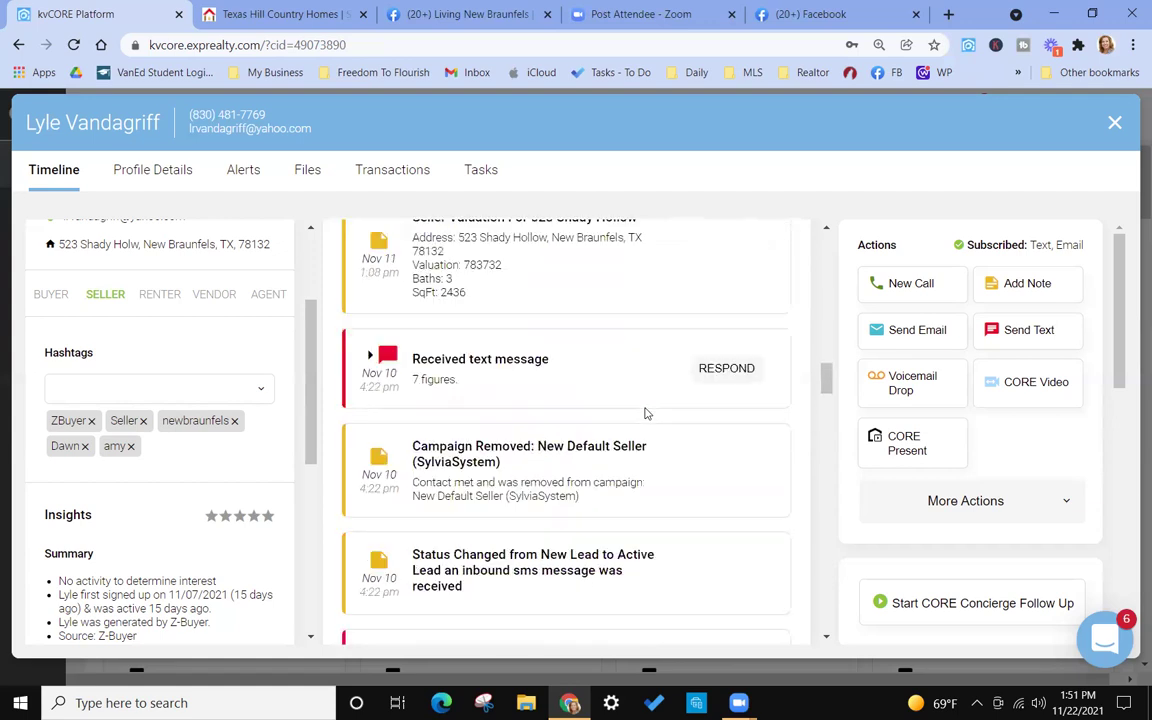
pyautogui.click(1114, 124)
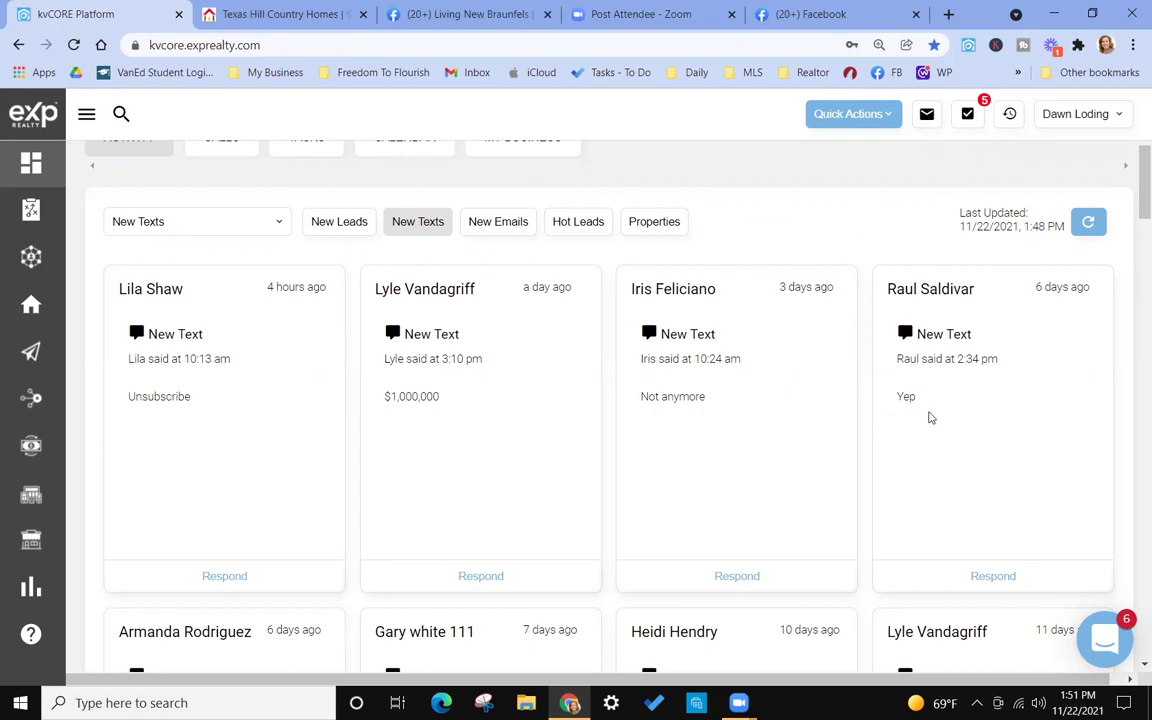
# Examine the New Texts cards for recent and older replies from leads, and return to the dashboard summary.
pyautogui.scroll(-3, 938, 420)
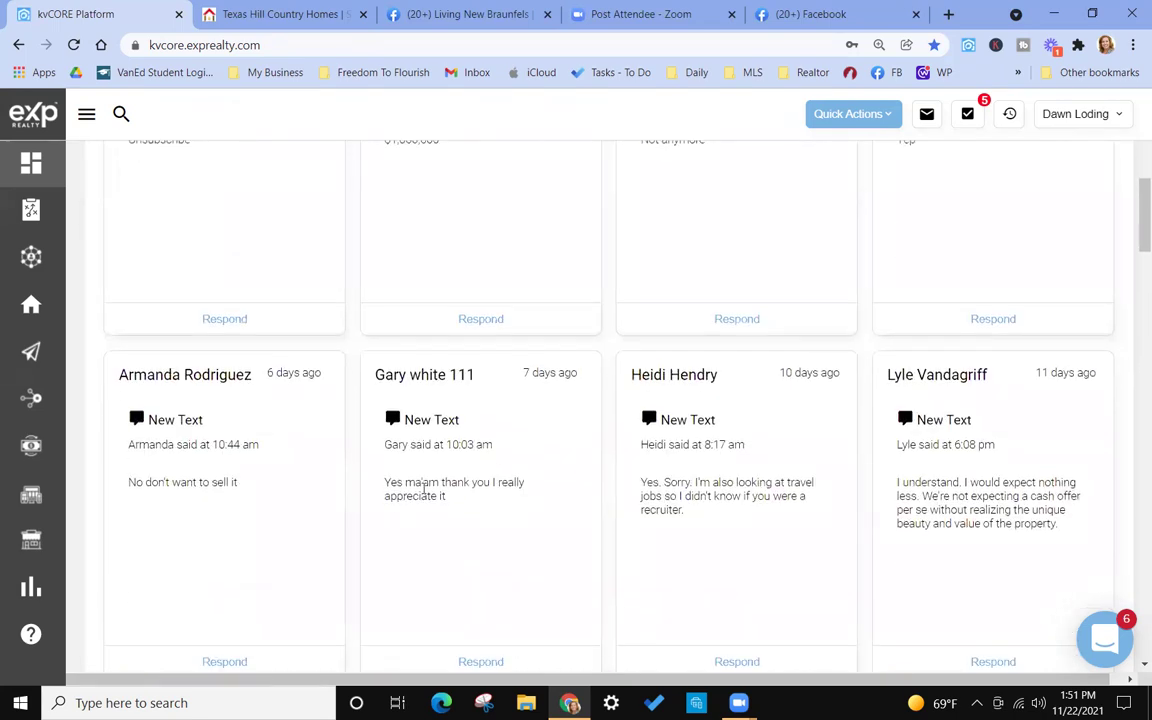
pyautogui.scroll(-2, 424, 488)
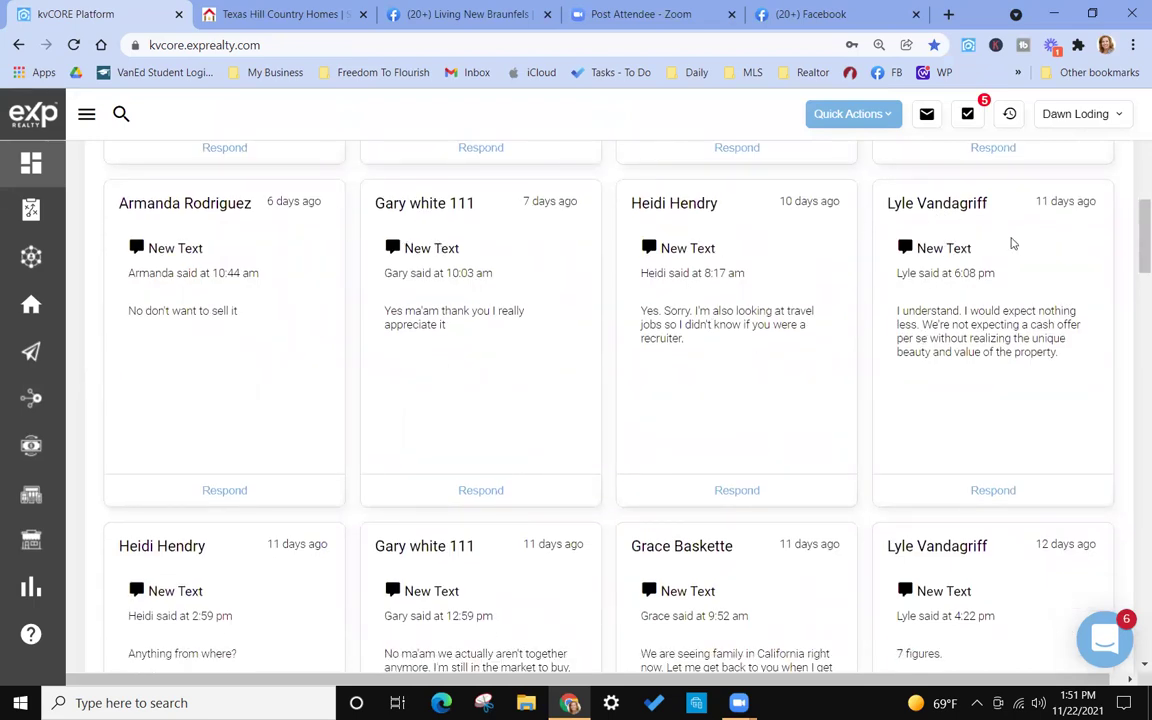
pyautogui.scroll(-3, 1008, 265)
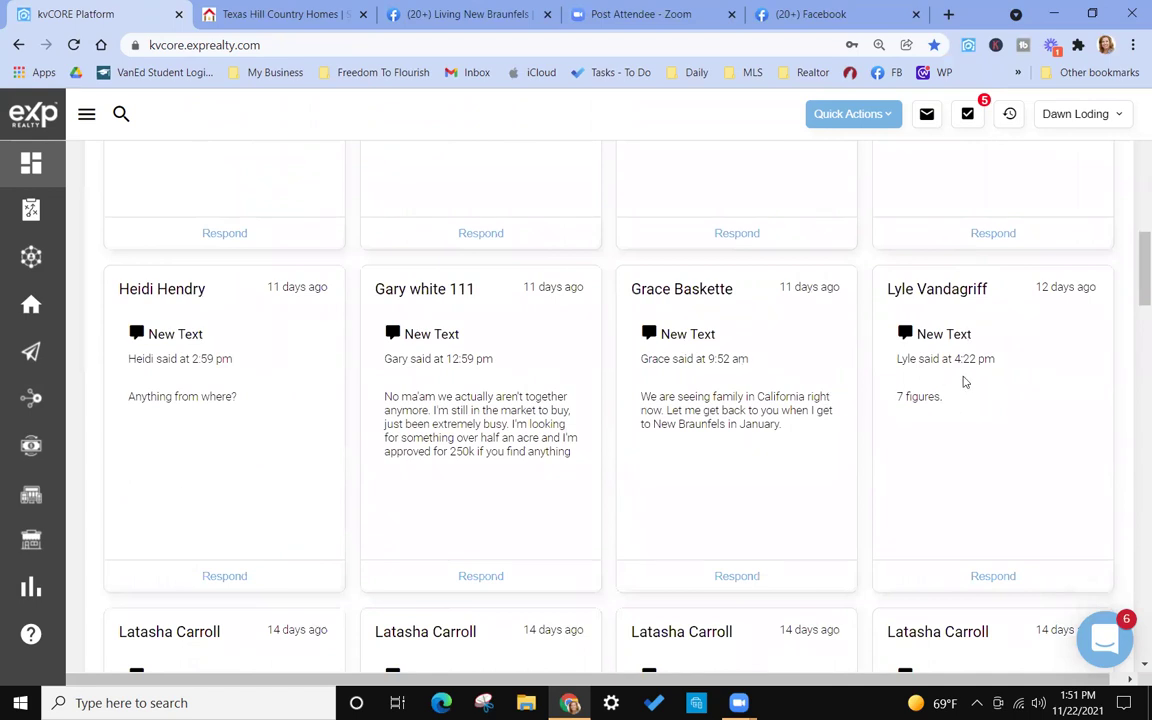
pyautogui.scroll(-3, 902, 398)
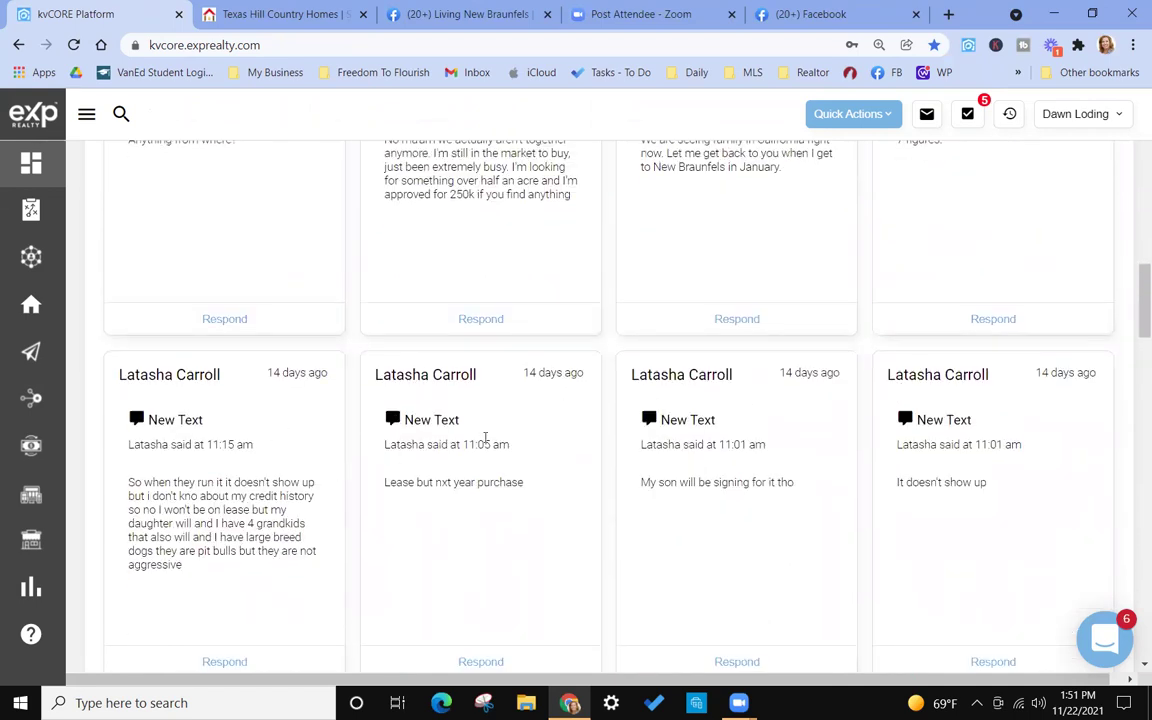
pyautogui.scroll(-1, 601, 424)
pyautogui.scroll(-2, 913, 373)
pyautogui.scroll(-3, 264, 370)
pyautogui.scroll(10, 517, 442)
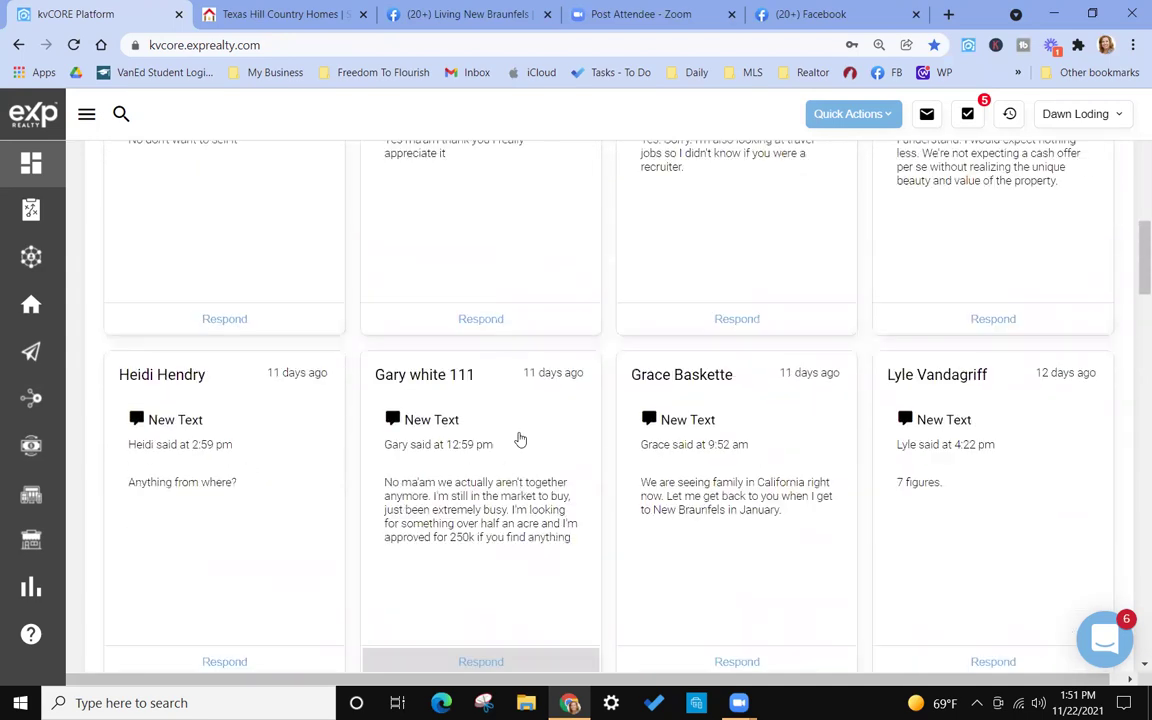
pyautogui.scroll(10, 520, 440)
pyautogui.scroll(2, 514, 400)
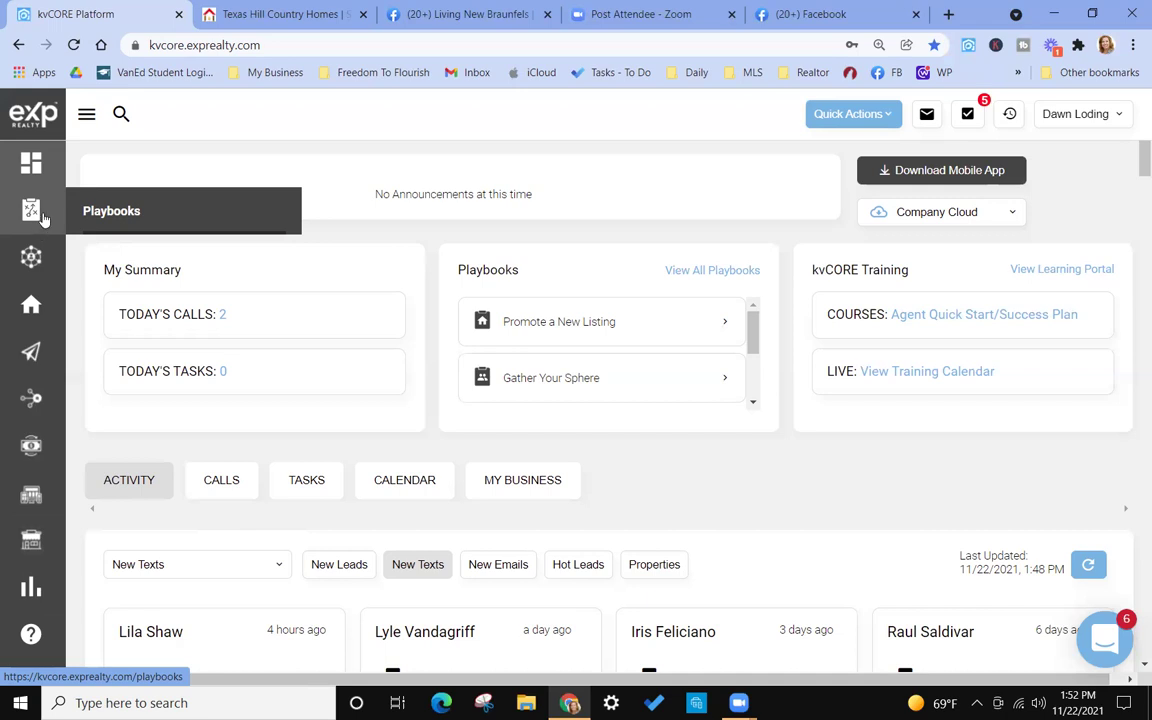
# Open the All Contacts list in the Smart CRM and bring the contact table into view.
pyautogui.moveTo(33, 240)
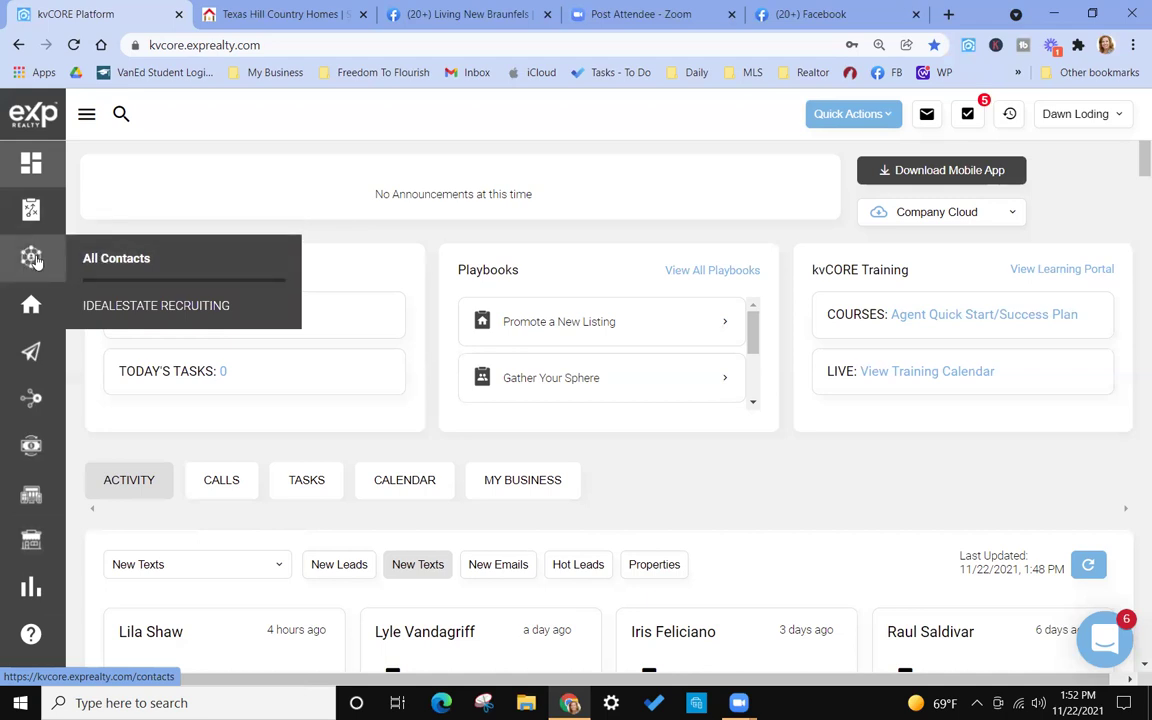
pyautogui.click(98, 263)
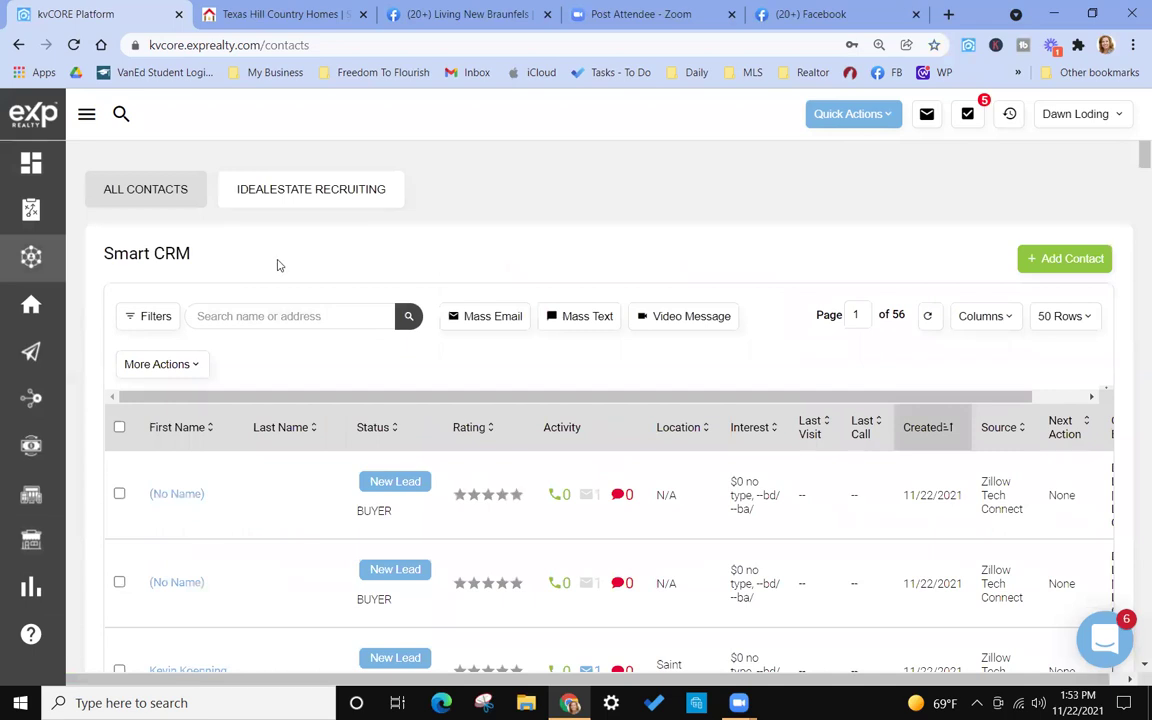
pyautogui.scroll(-5, 279, 265)
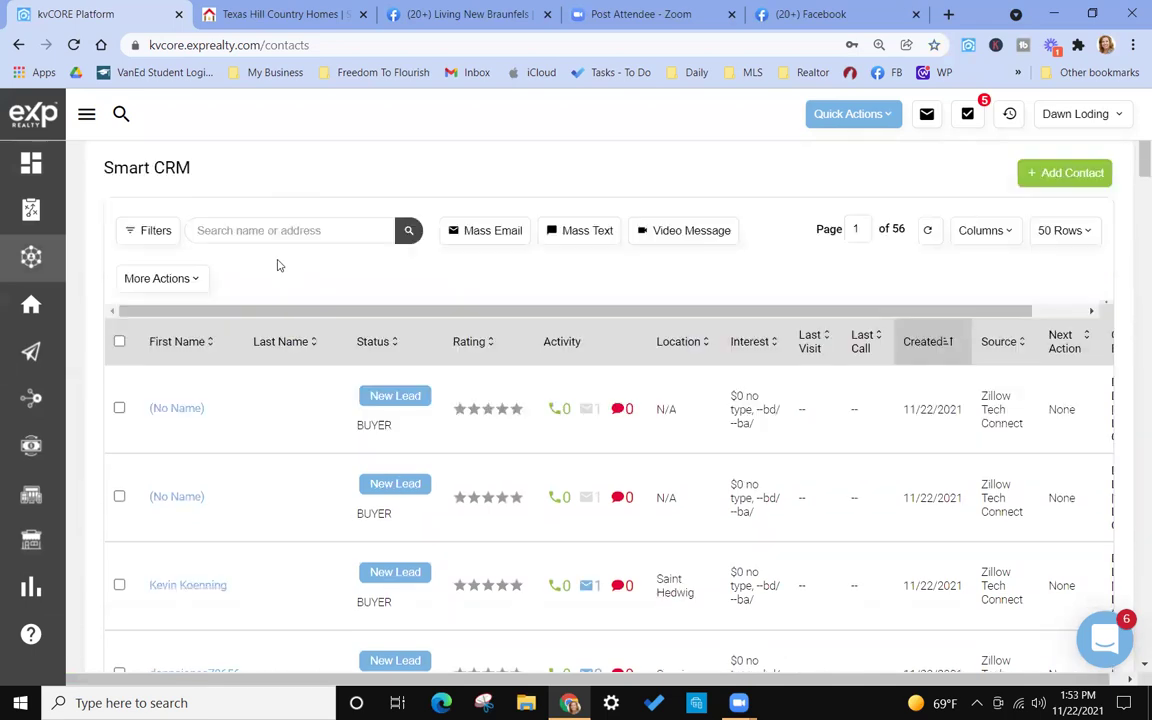
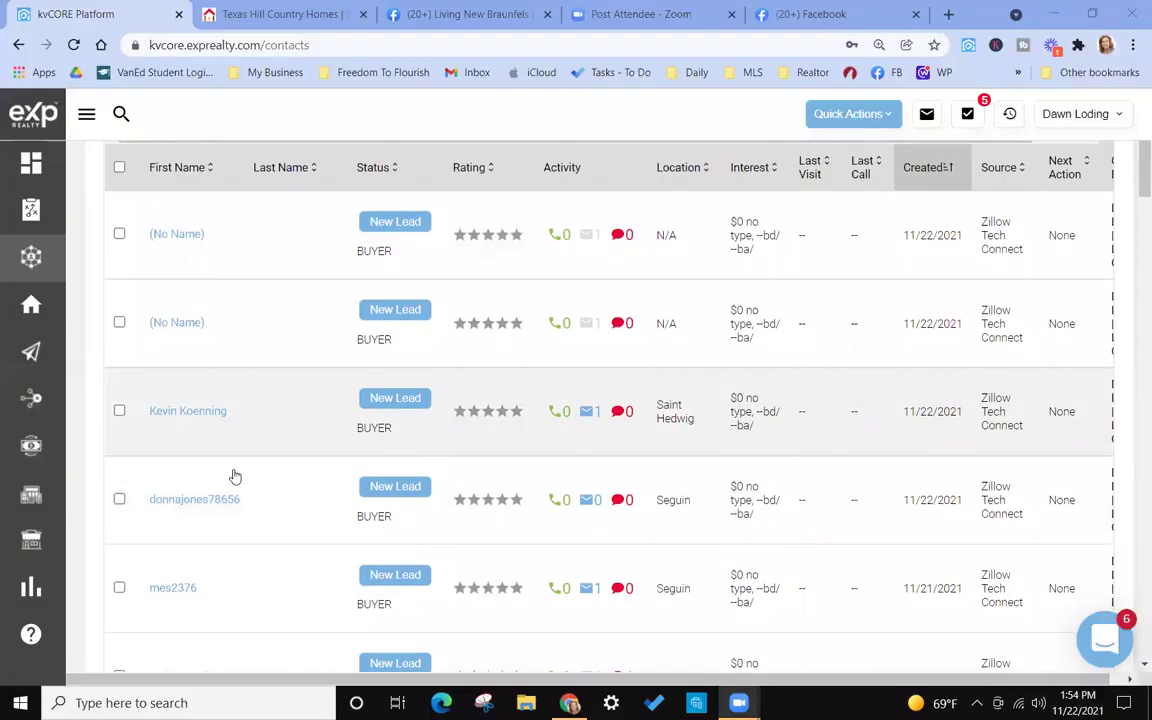
# Examine the Smart CRM contact list for each lead's status, hashtags, activity, creation date and source, down to the page controls and back.
pyautogui.scroll(-15, 216, 470)
pyautogui.scroll(-15, 216, 470)
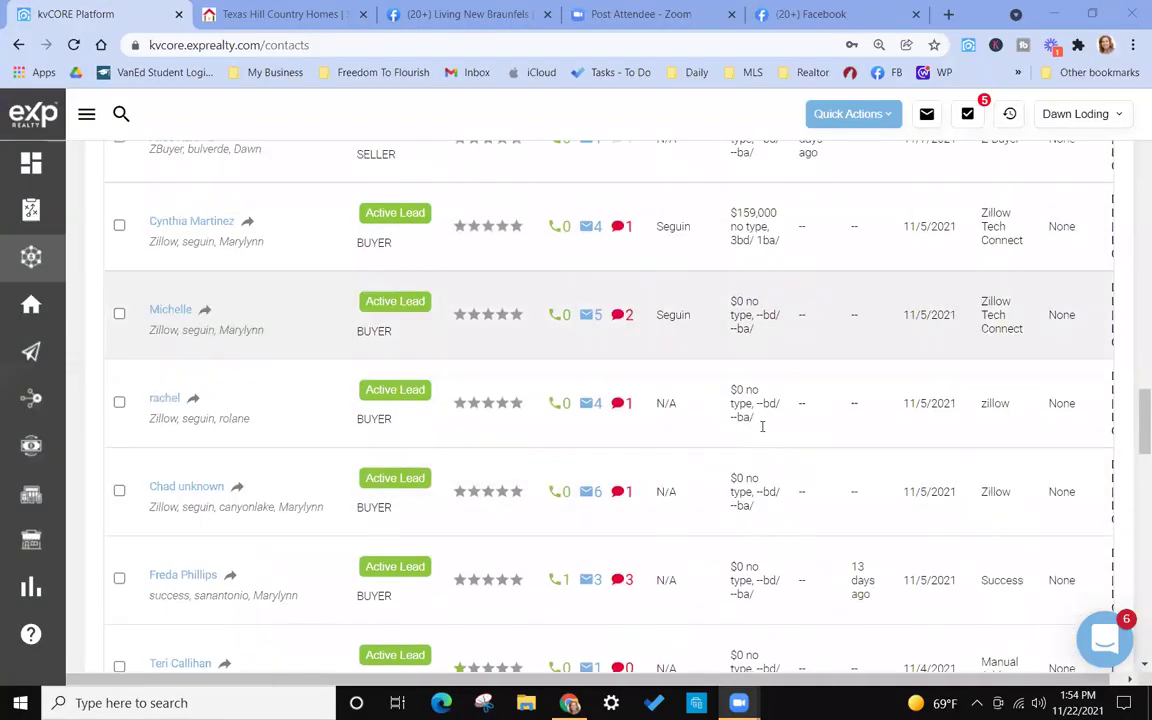
pyautogui.scroll(-10, 1133, 452)
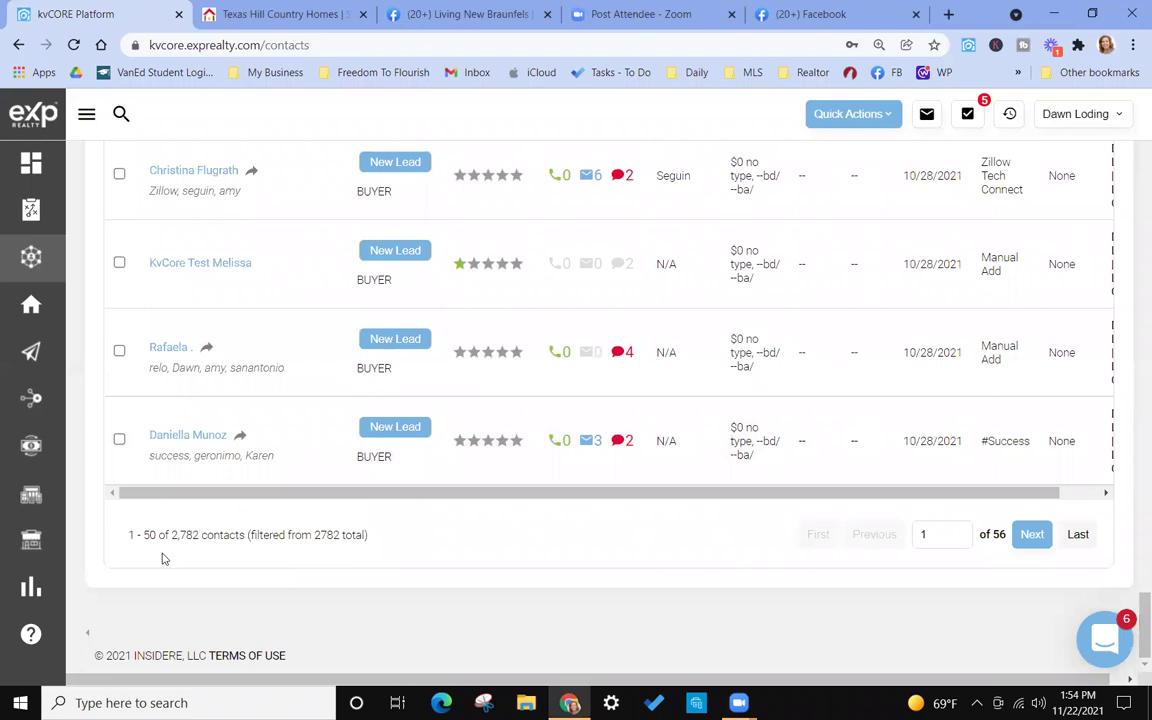
pyautogui.scroll(15, 368, 437)
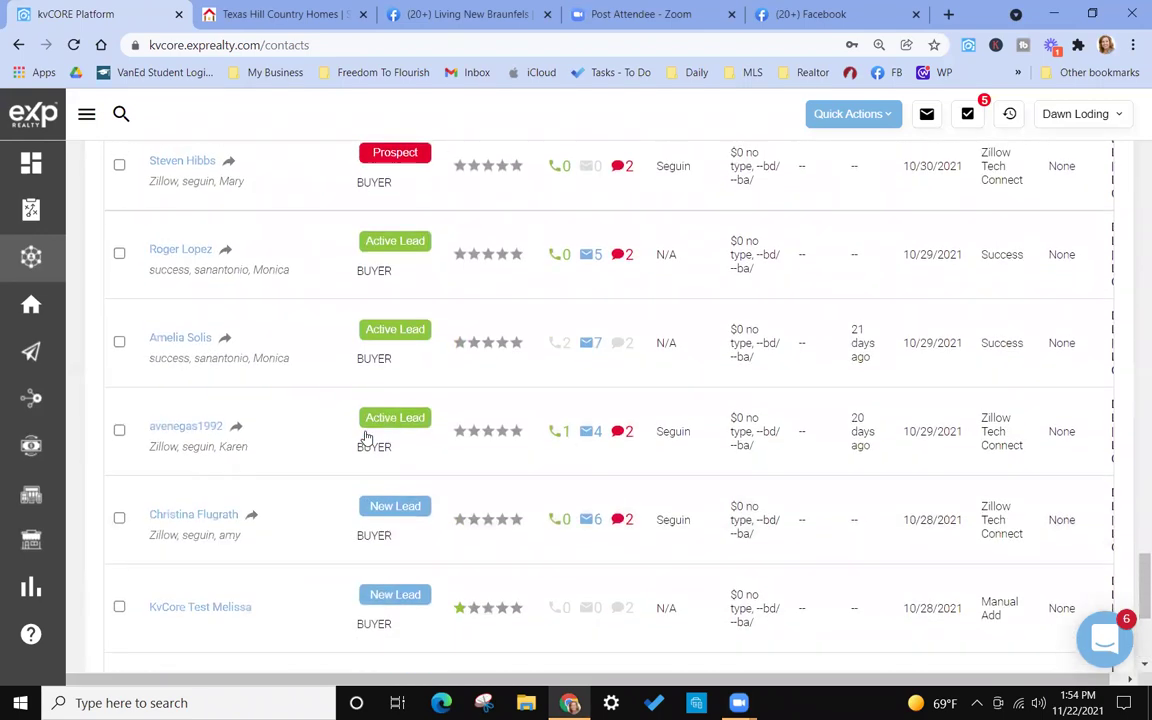
pyautogui.scroll(15, 367, 437)
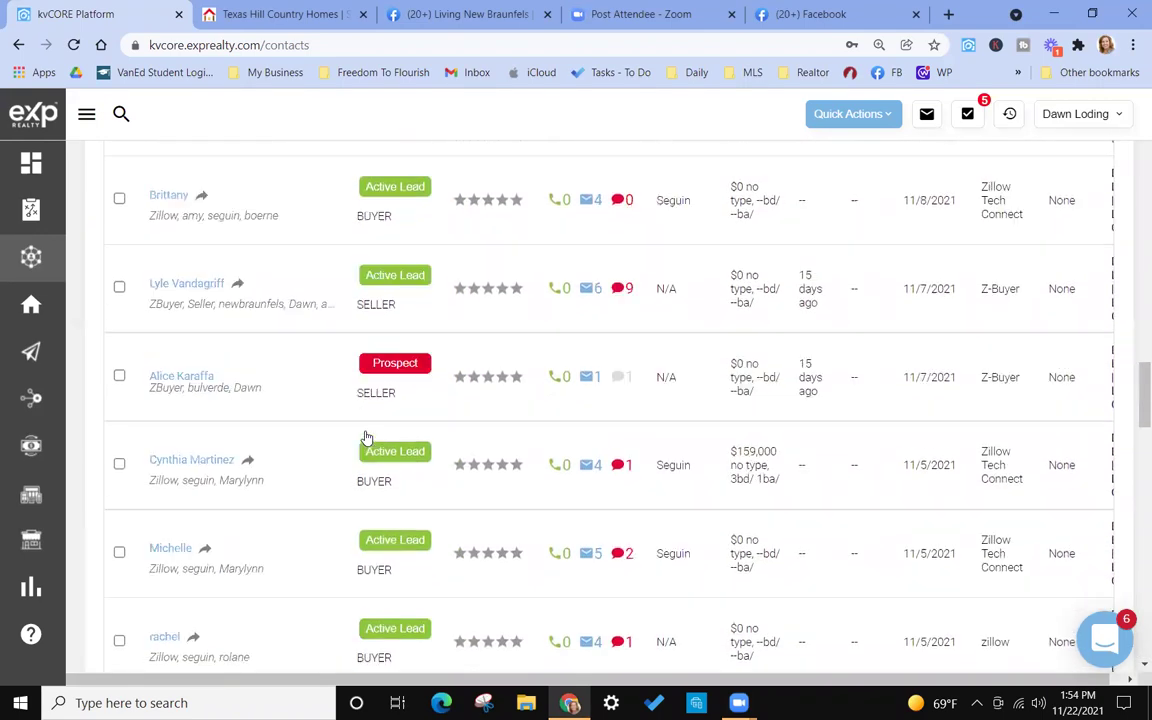
pyautogui.scroll(15, 367, 437)
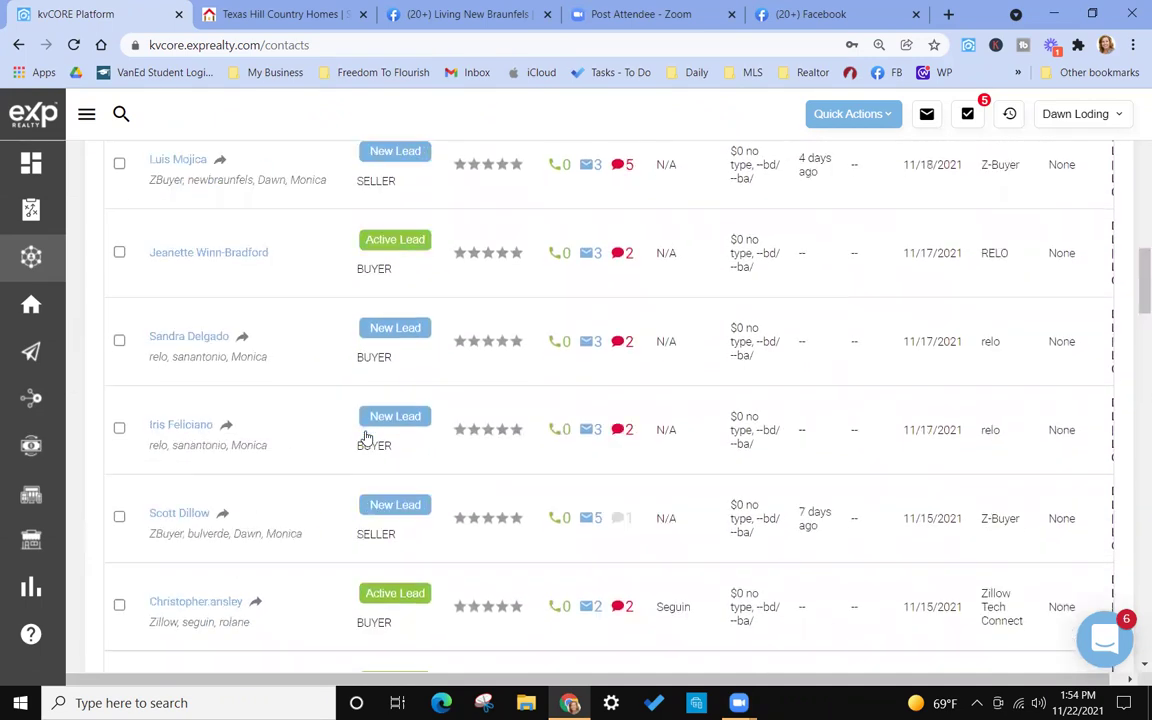
pyautogui.scroll(10, 367, 437)
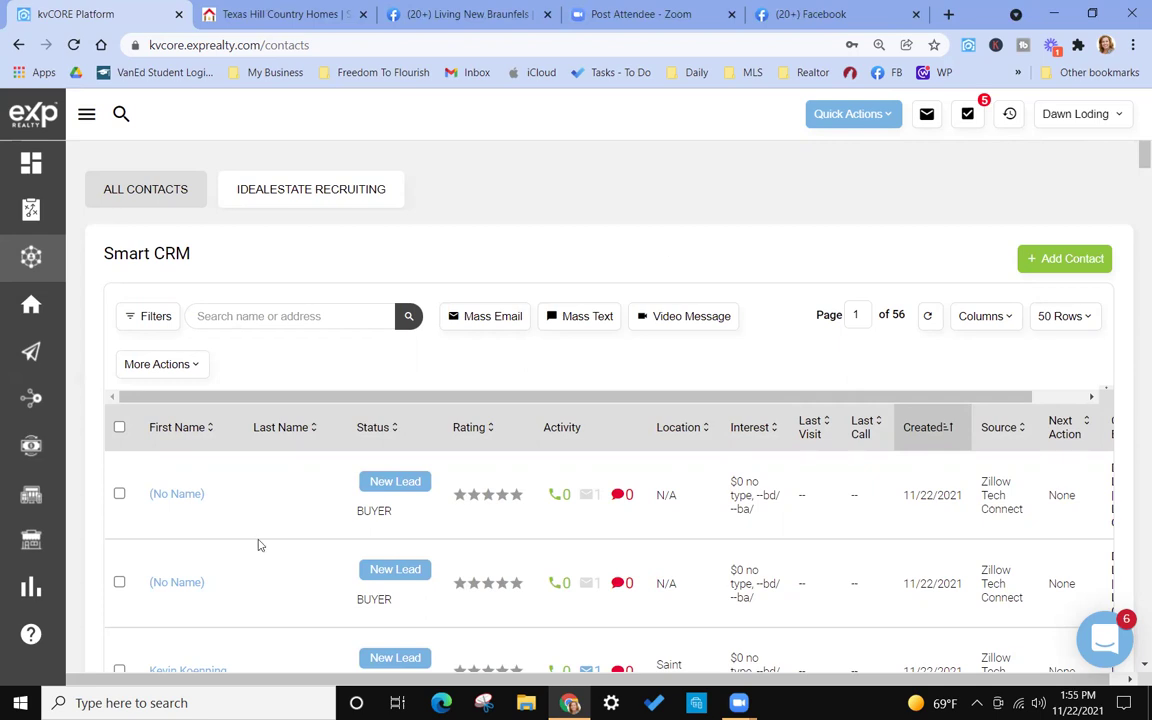
pyautogui.scroll(-4, 258, 545)
pyautogui.scroll(3, 258, 545)
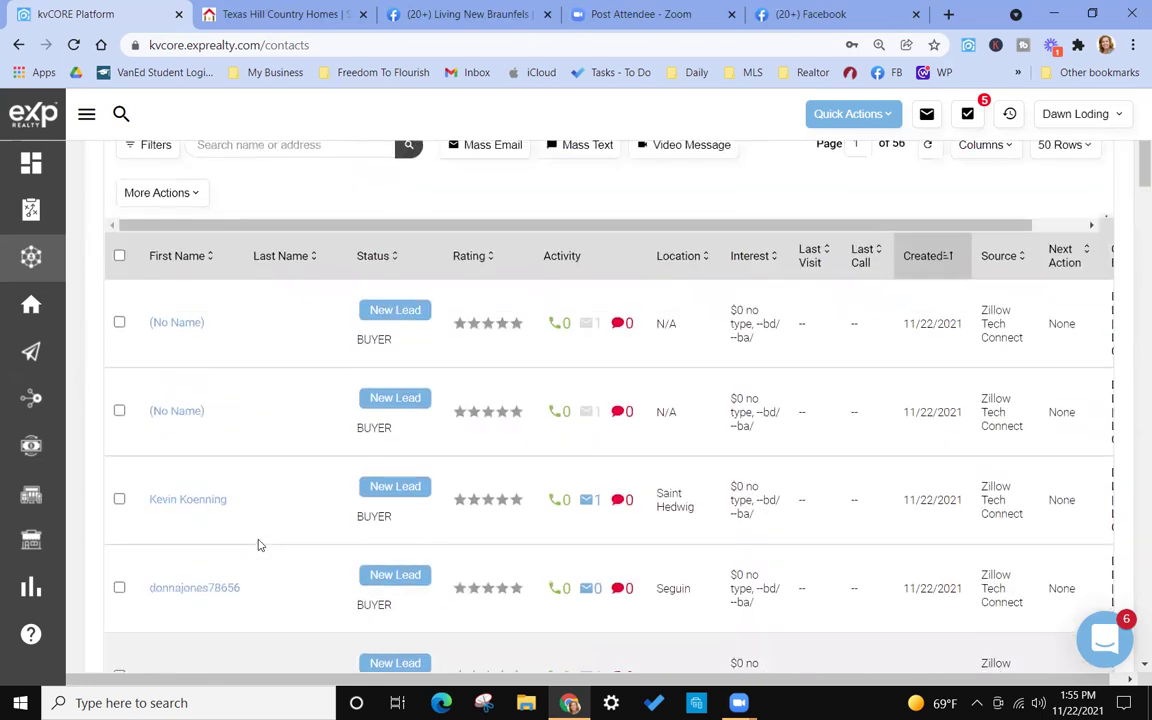
# Check the status options available for a new lead in the contact list, and close the status update without changing it.
pyautogui.scroll(1, 258, 545)
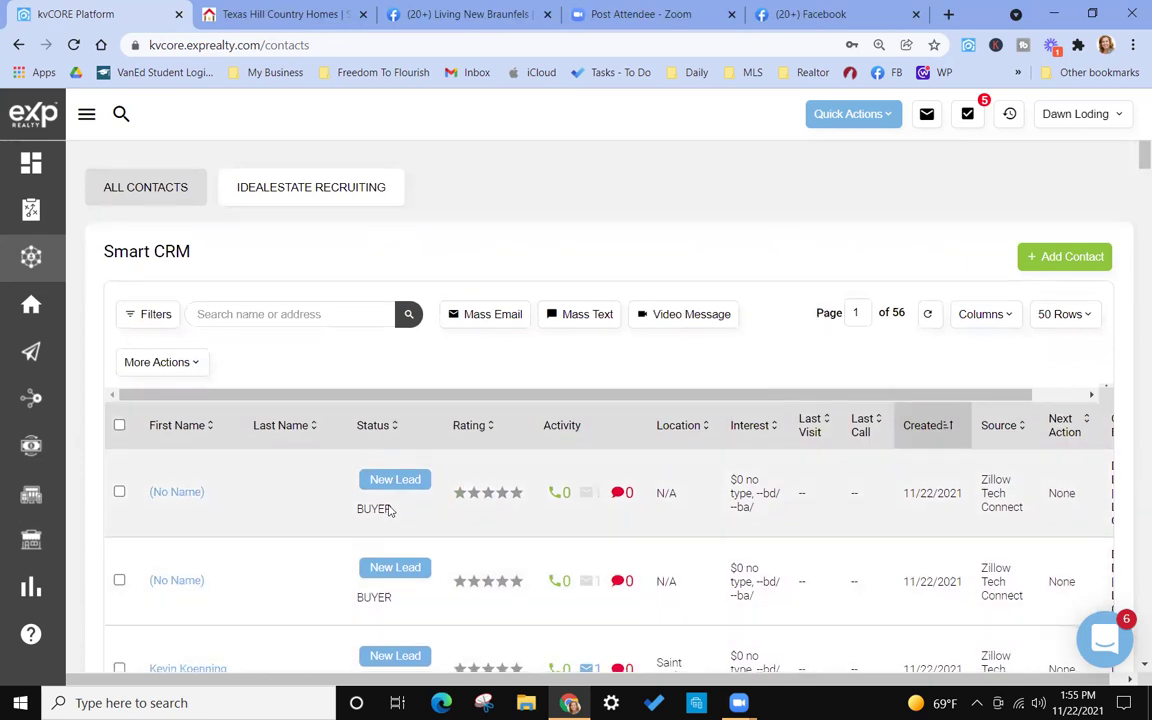
pyautogui.scroll(-3, 386, 507)
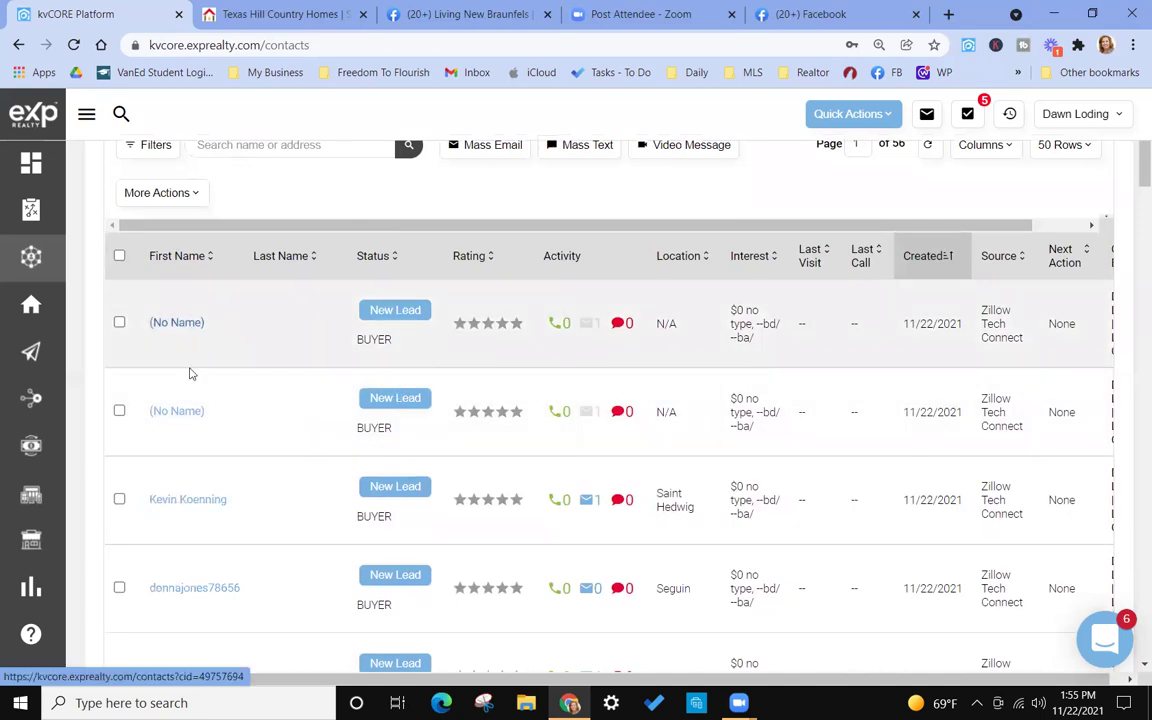
pyautogui.scroll(-2, 226, 442)
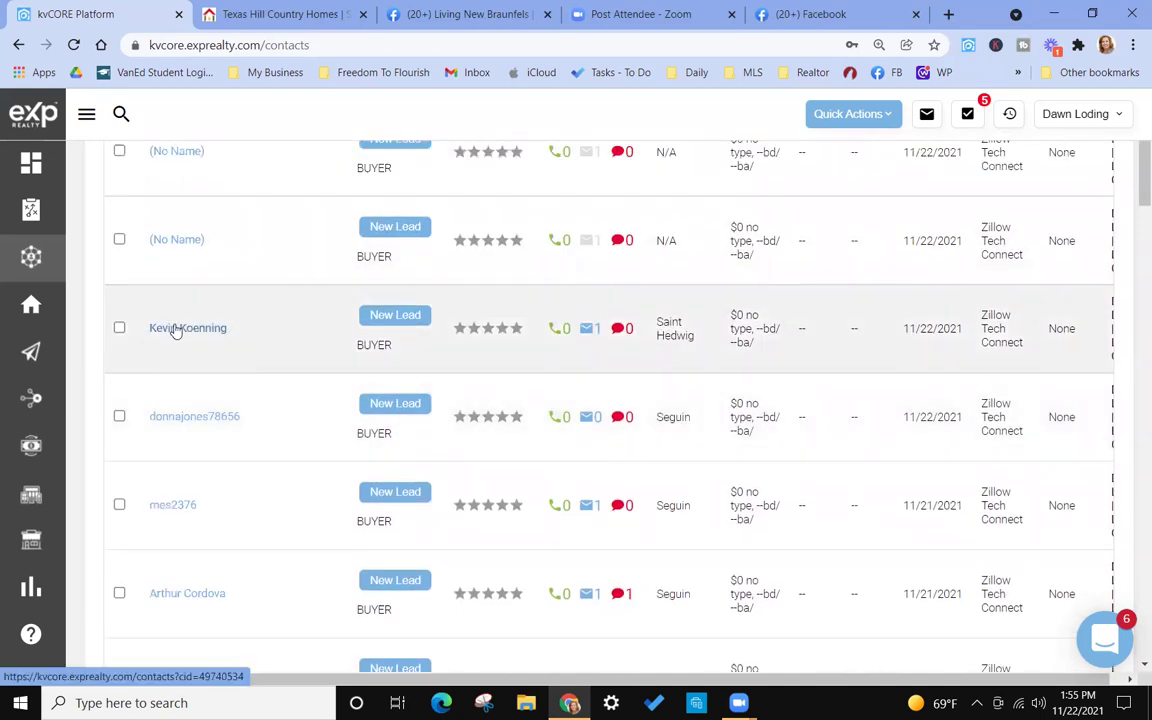
pyautogui.click(381, 322)
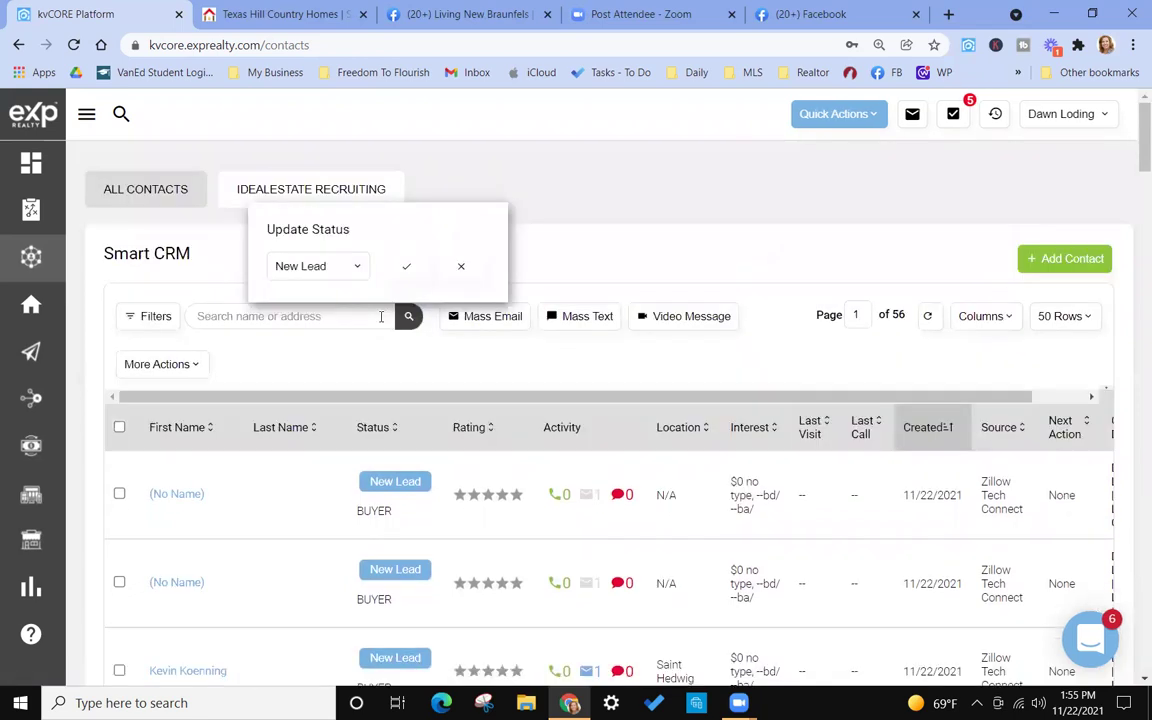
pyautogui.click(325, 276)
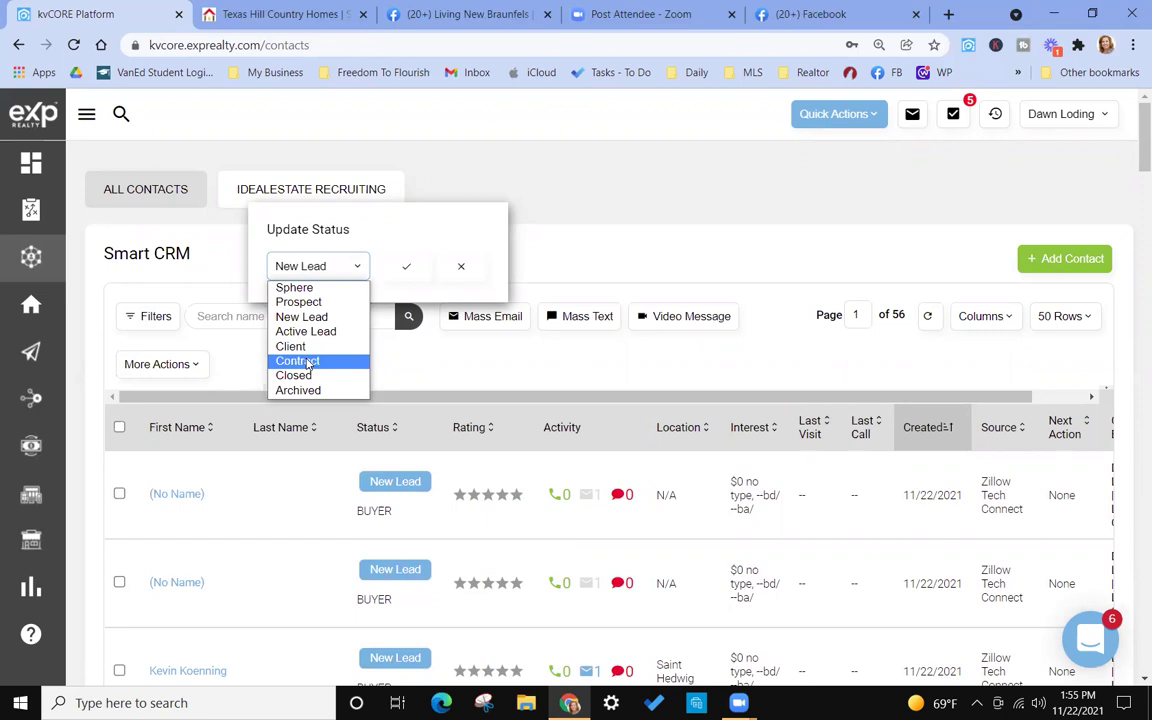
pyautogui.click(414, 165)
pyautogui.click(416, 166)
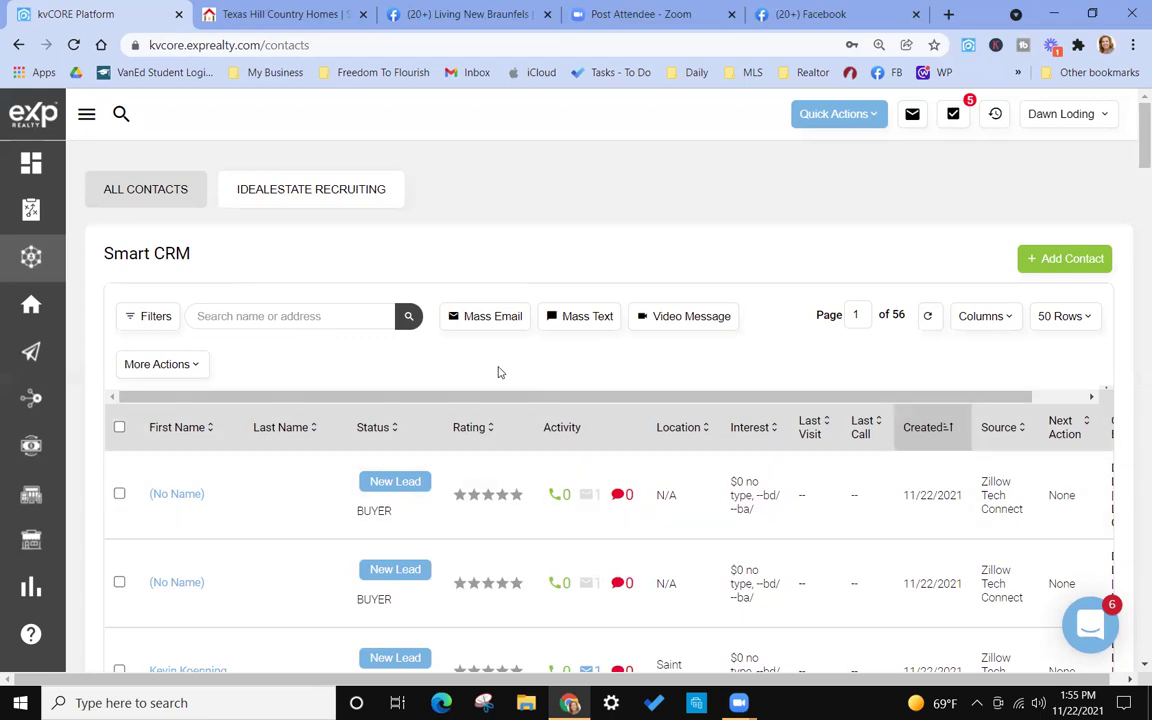
# Look over the contacts, listings and marketing sections of the platform, and open Smart Campaigns.
pyautogui.scroll(-1, 500, 372)
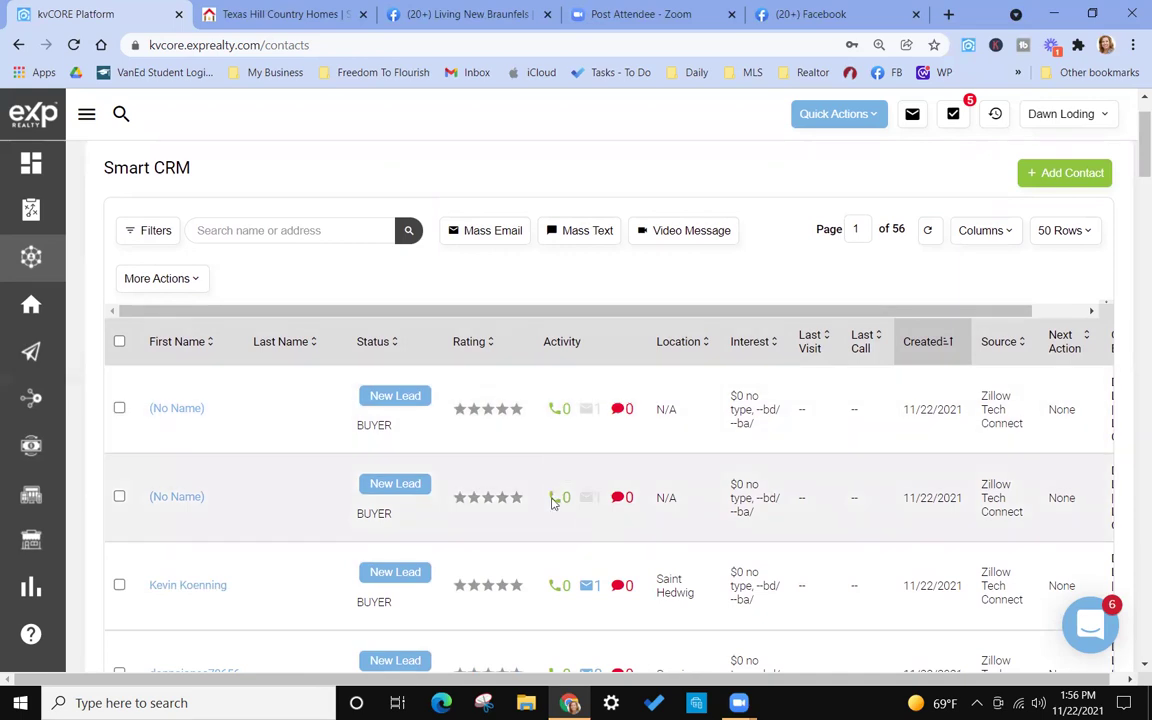
pyautogui.moveTo(31, 257)
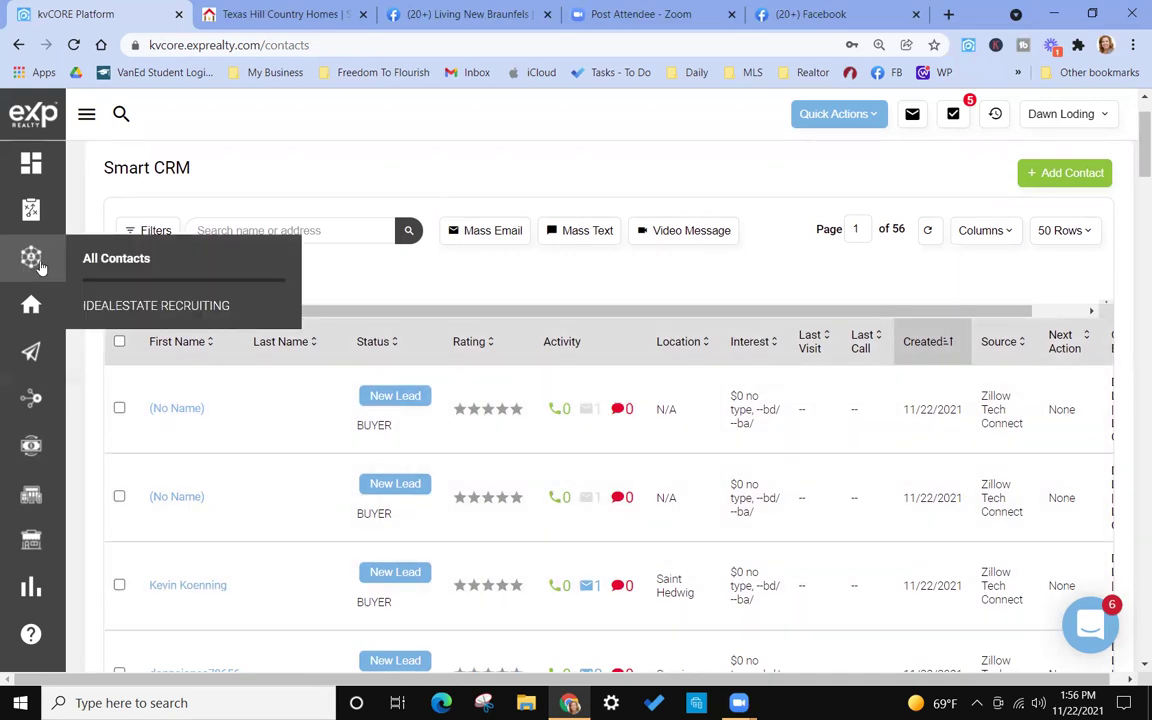
pyautogui.moveTo(33, 308)
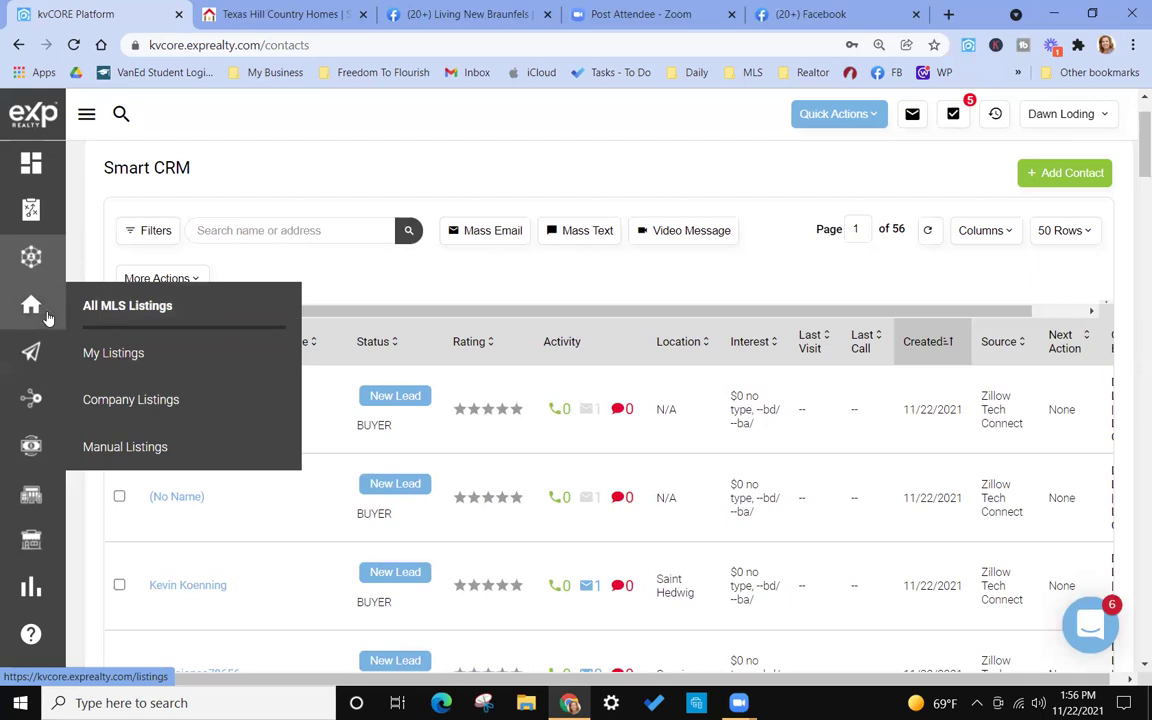
pyautogui.moveTo(44, 354)
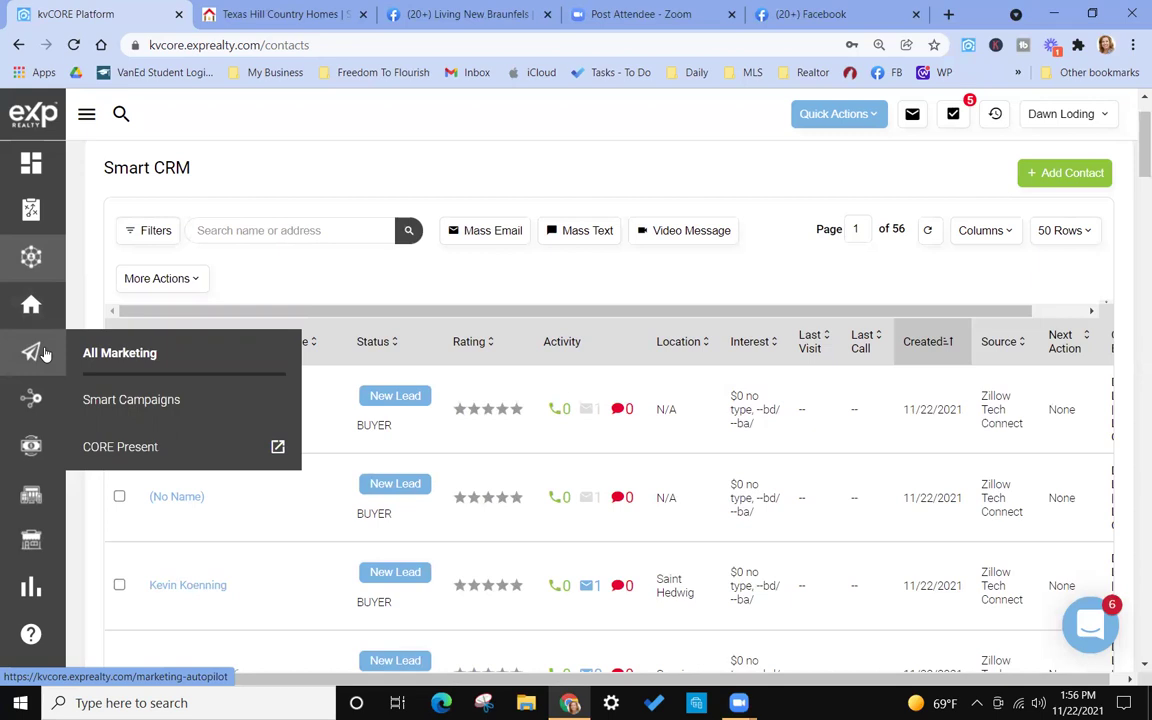
pyautogui.click(120, 405)
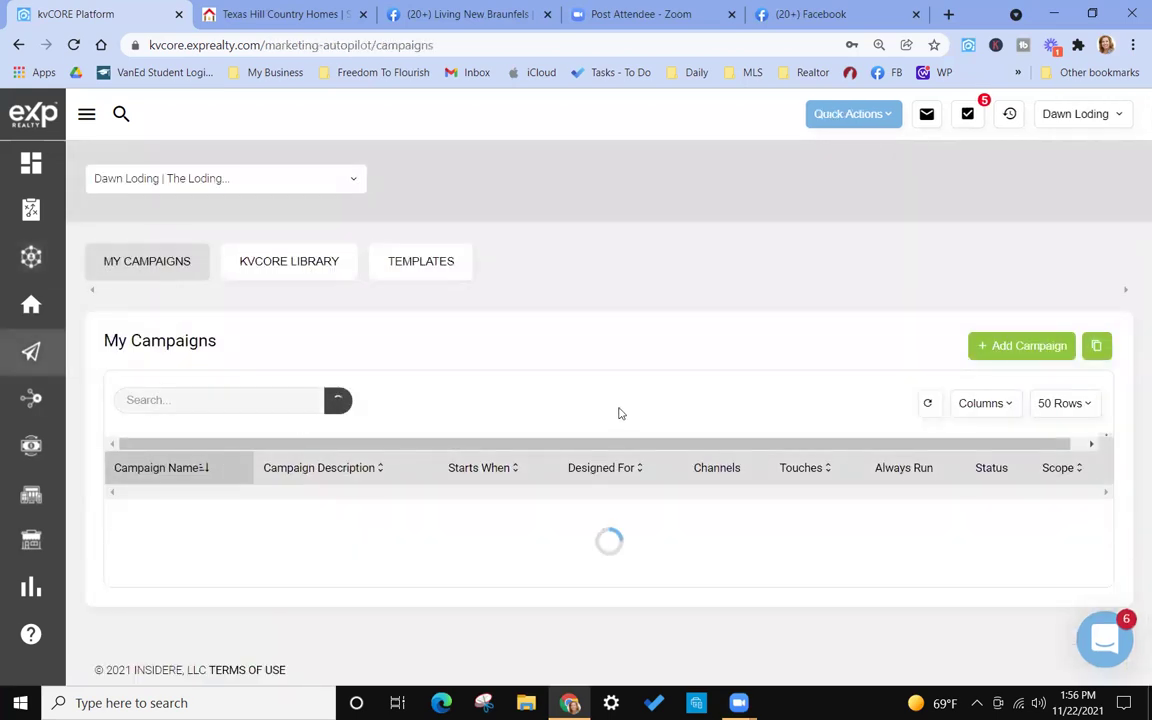
# Examine the My Campaigns list for each campaign's description, start trigger, audience, channels, touches and on/off status, down to the last record and back.
pyautogui.scroll(-8, 647, 384)
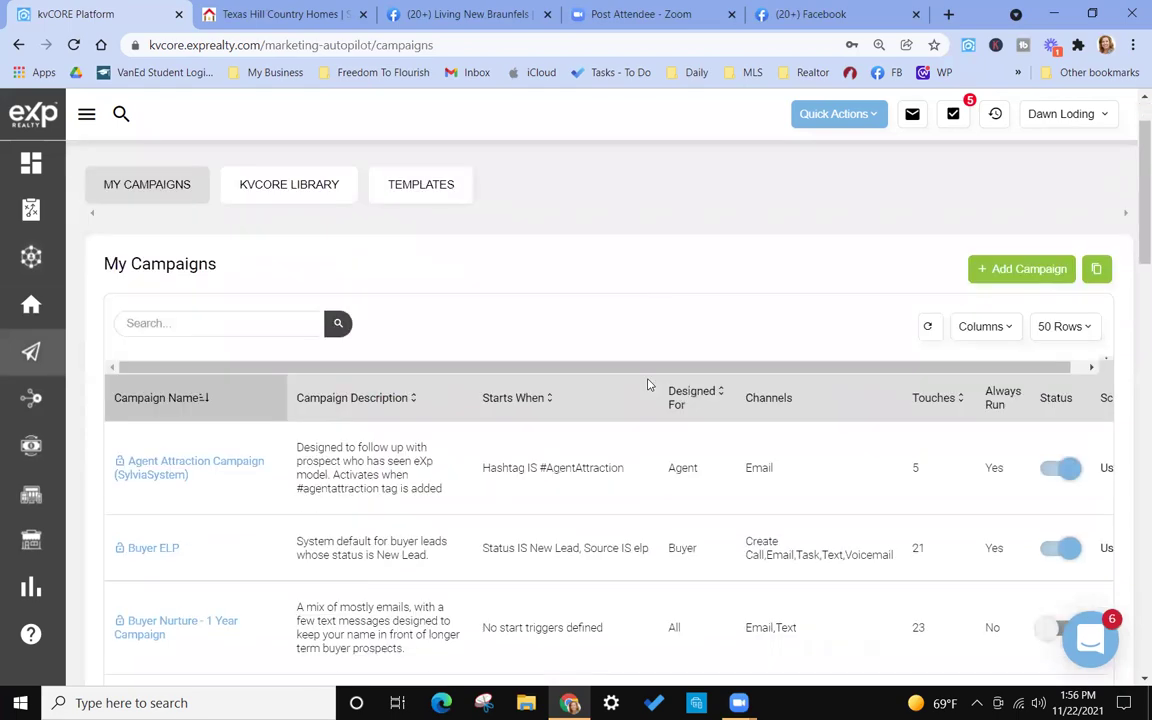
pyautogui.scroll(-8, 508, 321)
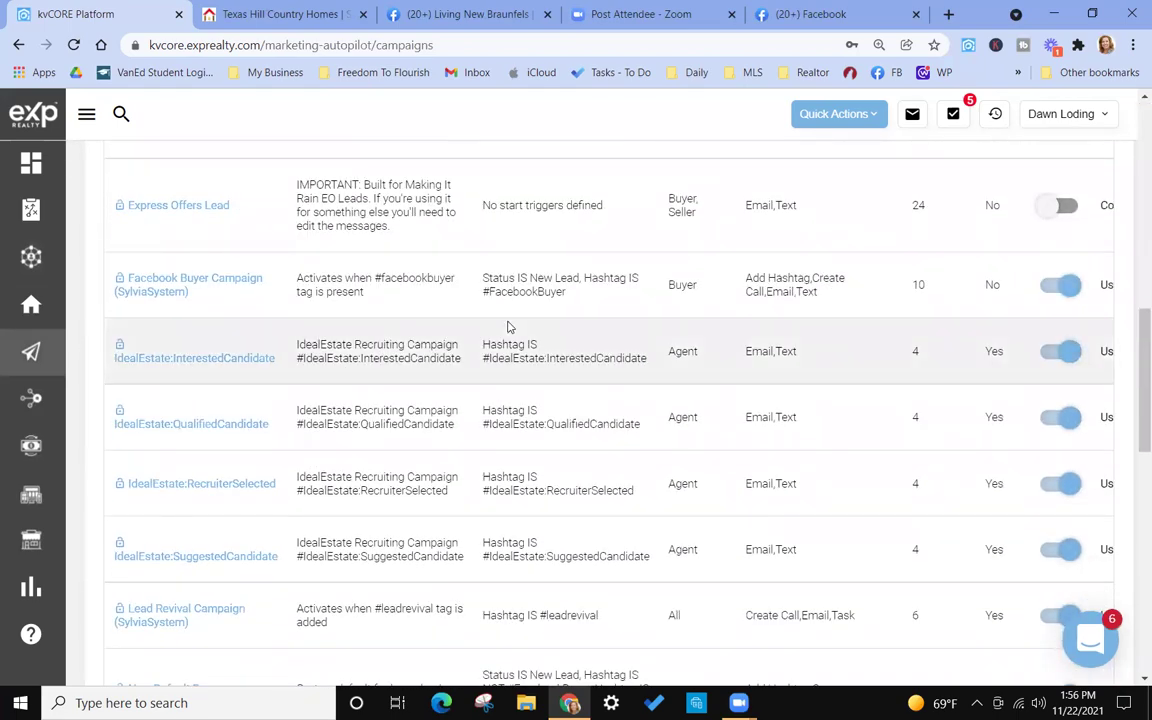
pyautogui.scroll(-4, 508, 326)
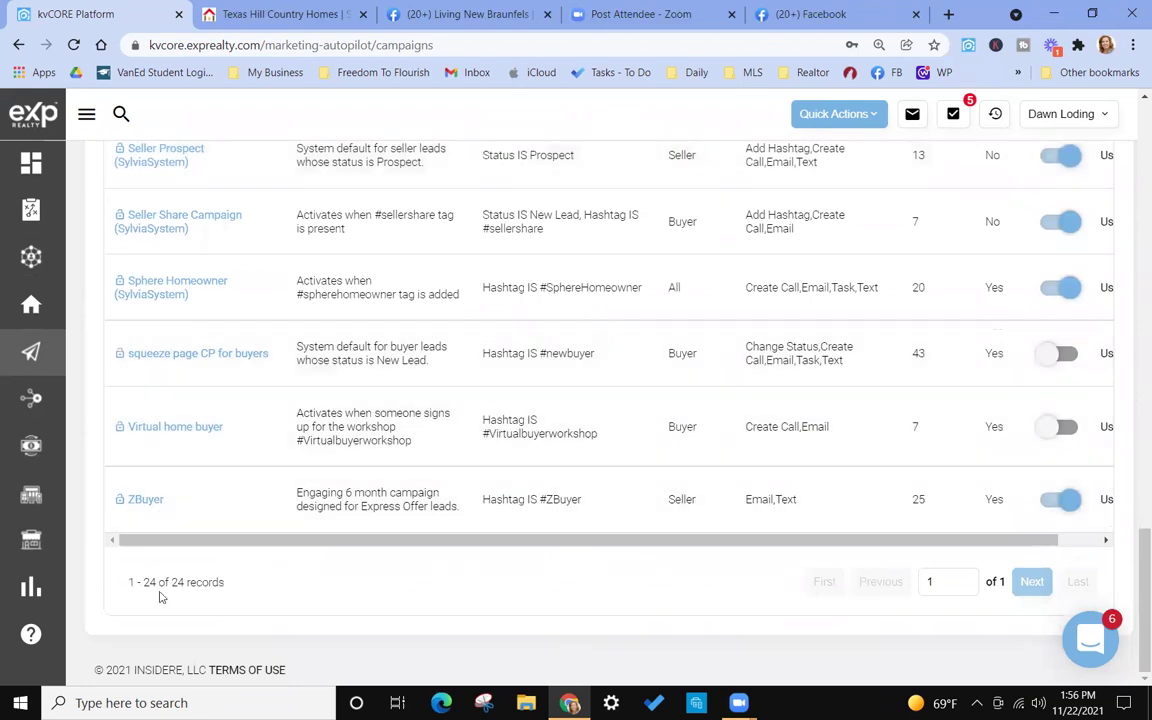
pyautogui.scroll(4, 300, 462)
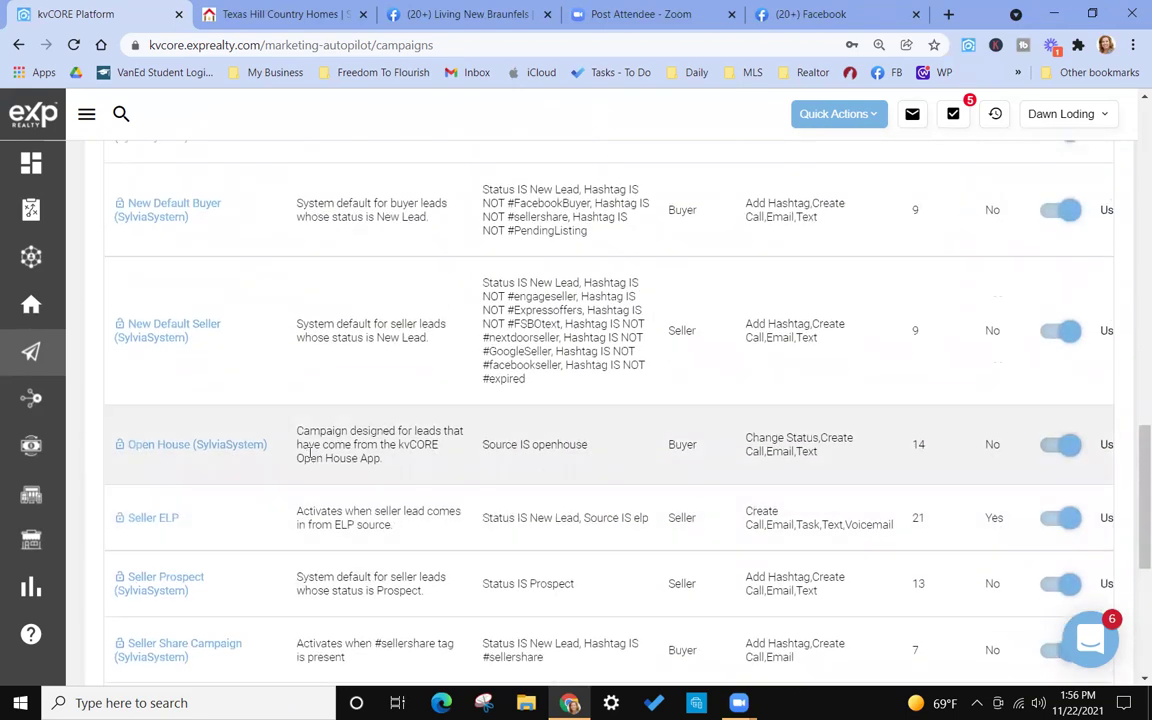
pyautogui.scroll(-5, 308, 458)
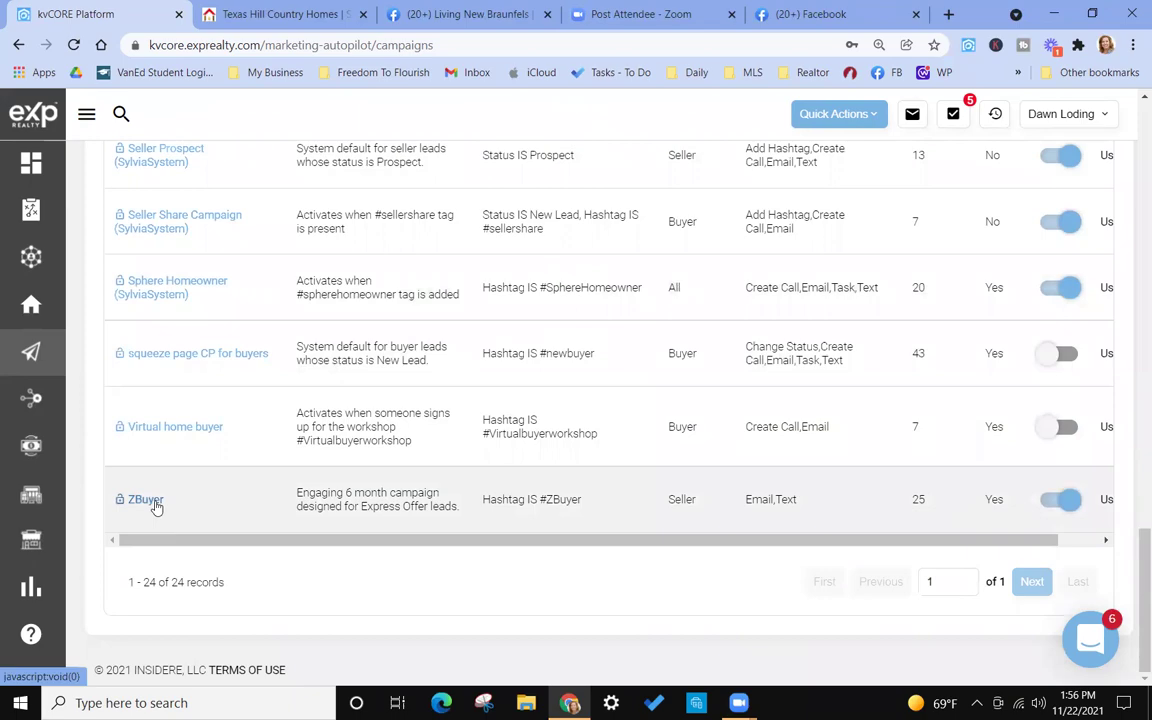
pyautogui.scroll(10, 185, 458)
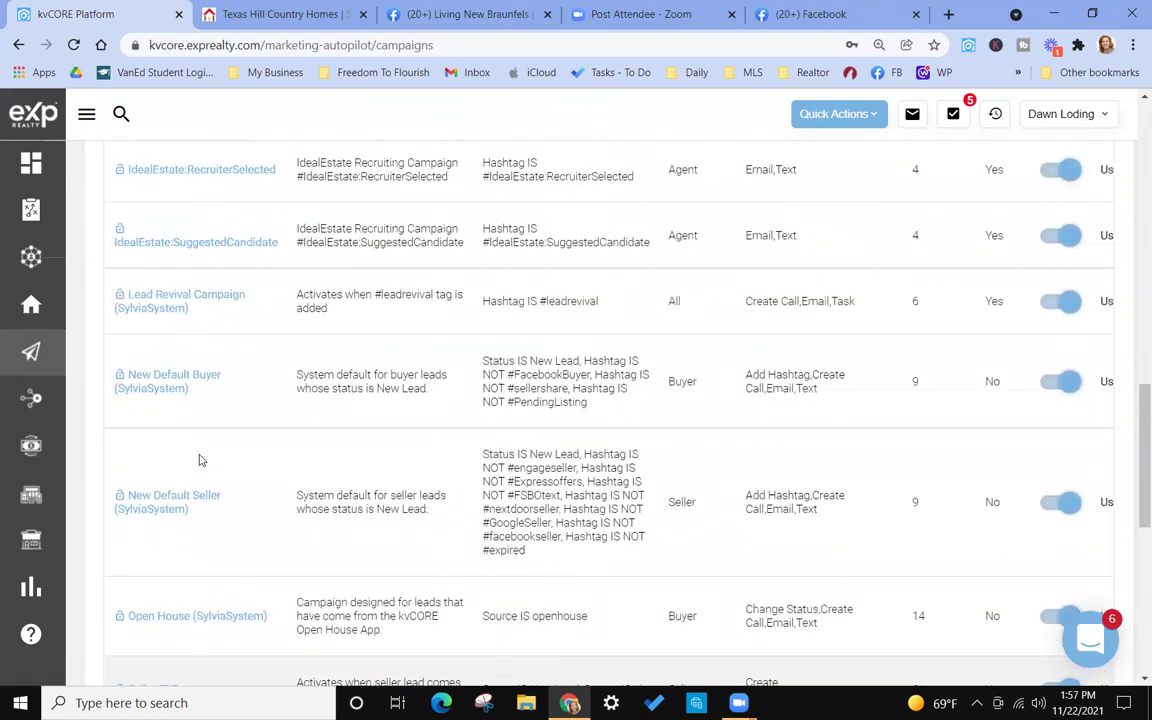
pyautogui.scroll(6, 199, 459)
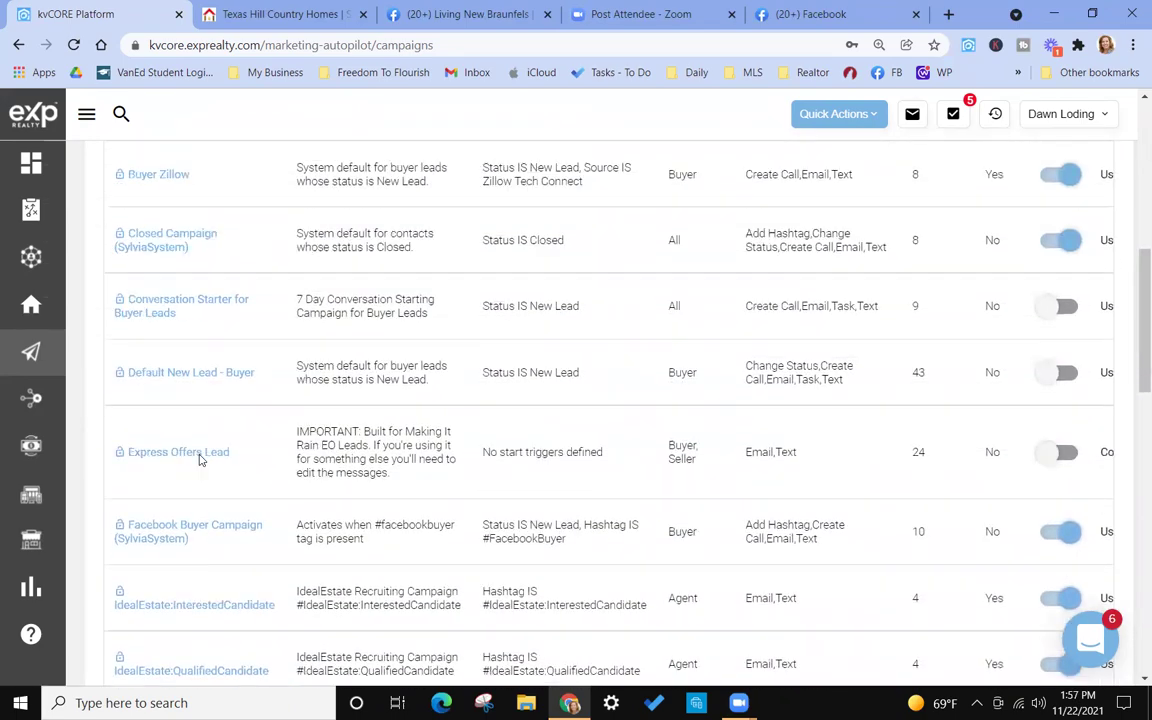
pyautogui.scroll(4, 200, 458)
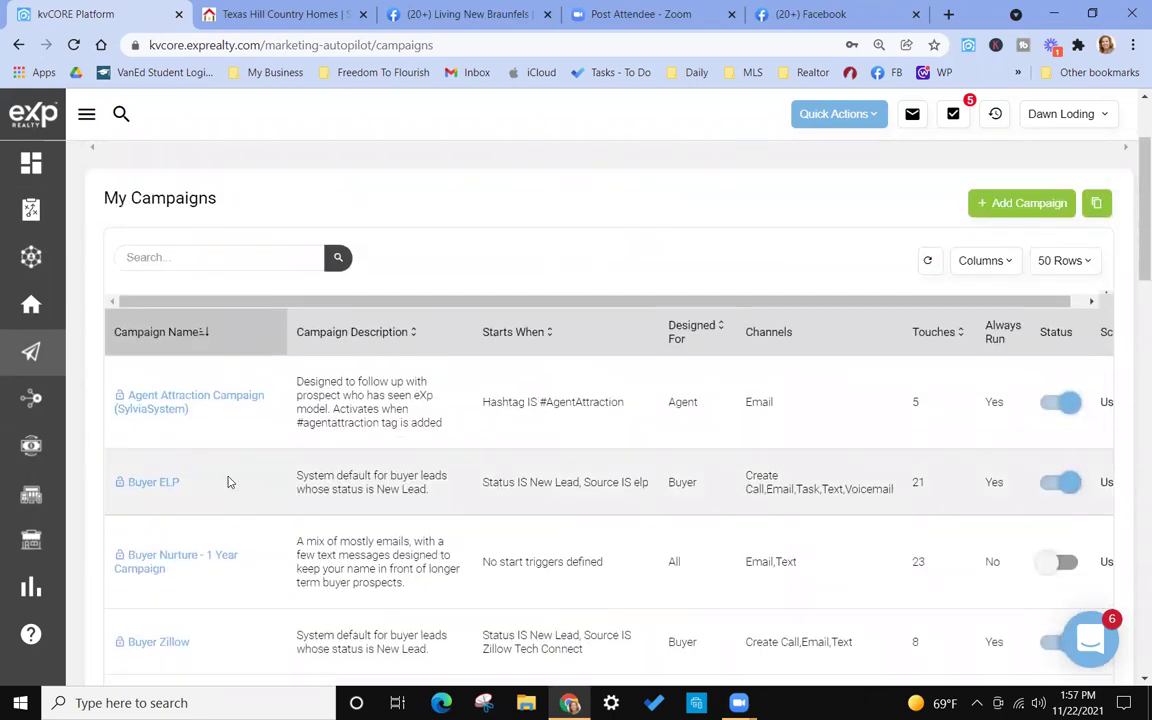
pyautogui.scroll(-3, 316, 513)
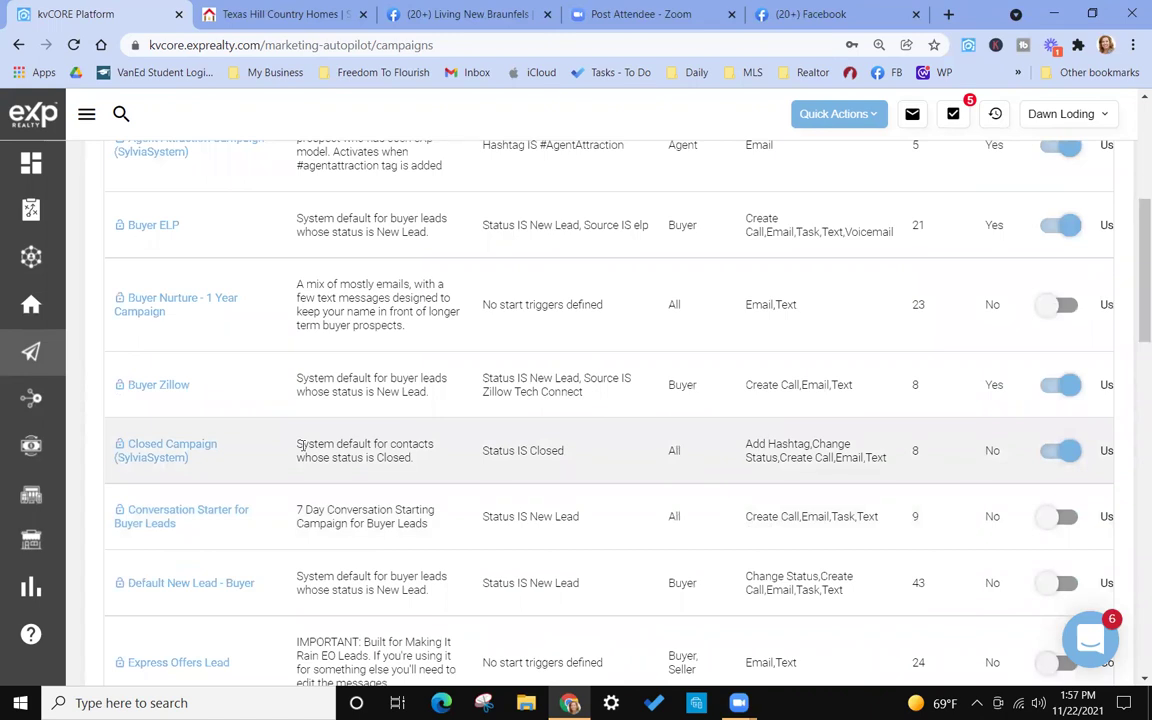
pyautogui.scroll(-5, 385, 442)
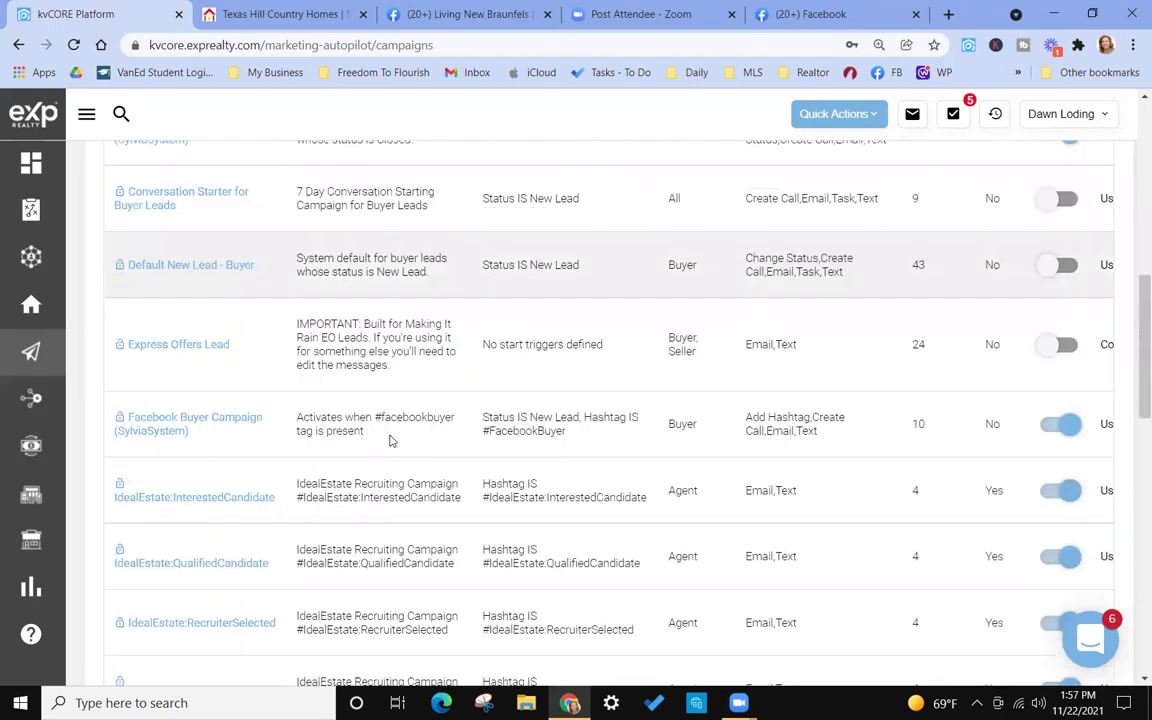
pyautogui.scroll(6, 391, 441)
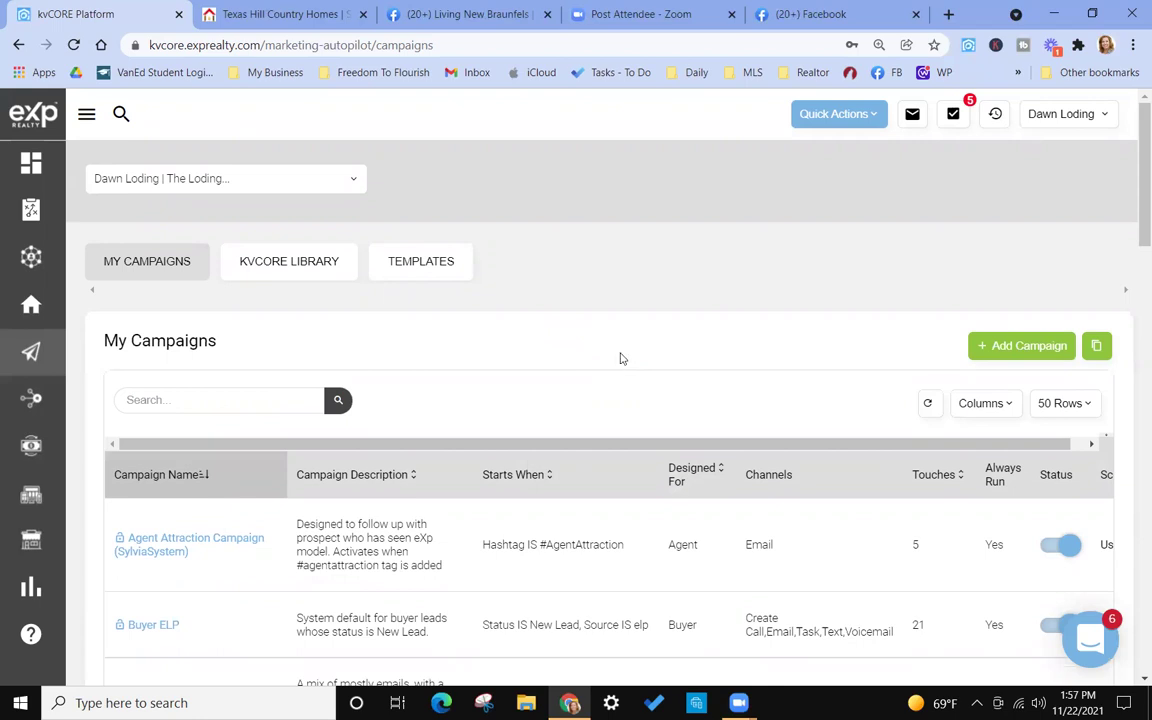
pyautogui.scroll(-3, 620, 358)
pyautogui.scroll(3, 620, 358)
pyautogui.moveTo(38, 405)
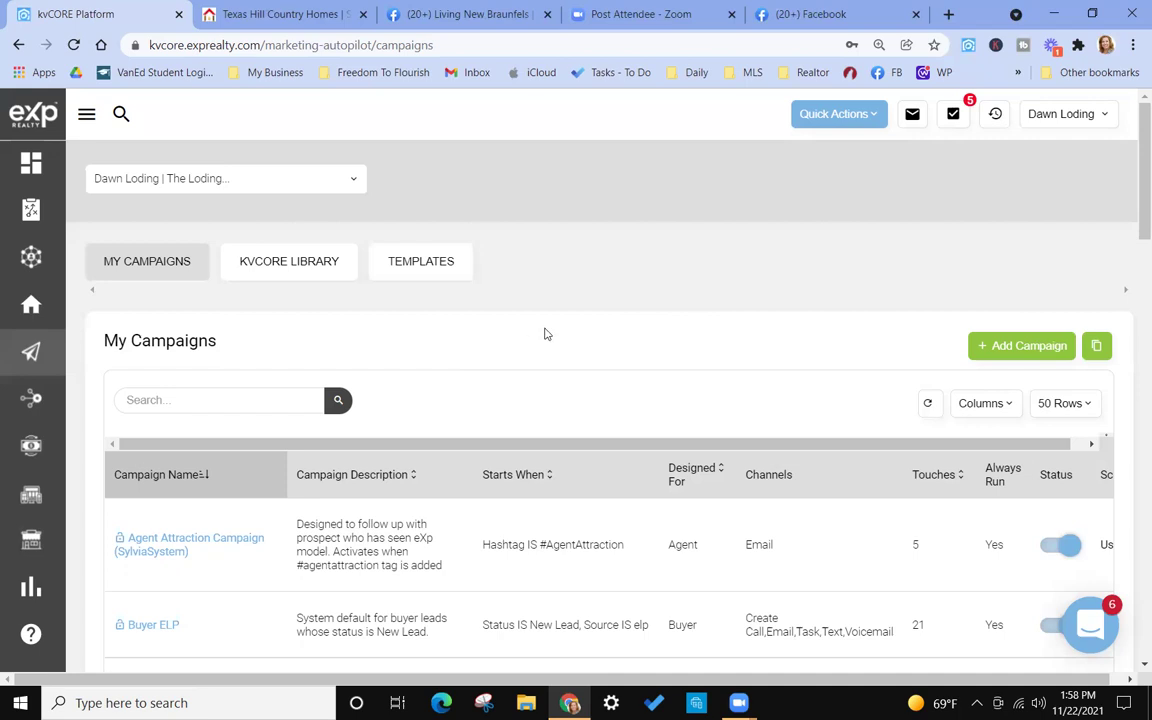
pyautogui.scroll(-3, 545, 334)
pyautogui.scroll(3, 545, 334)
pyautogui.scroll(-2, 550, 323)
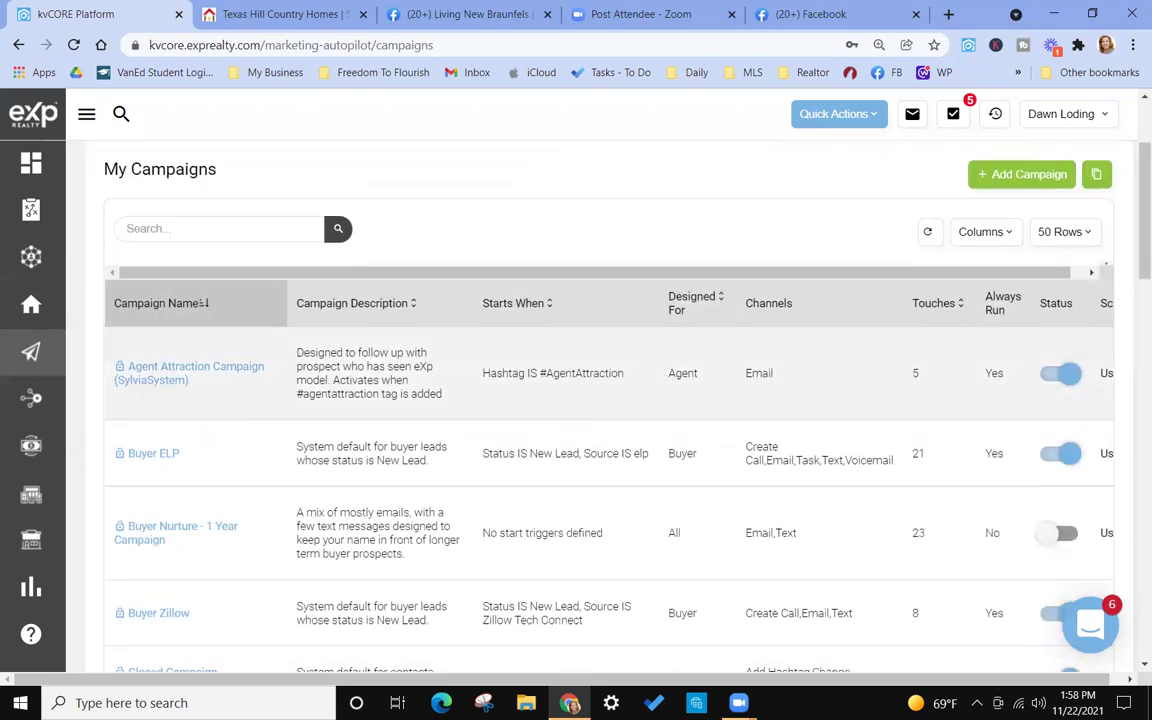
pyautogui.scroll(2, 635, 270)
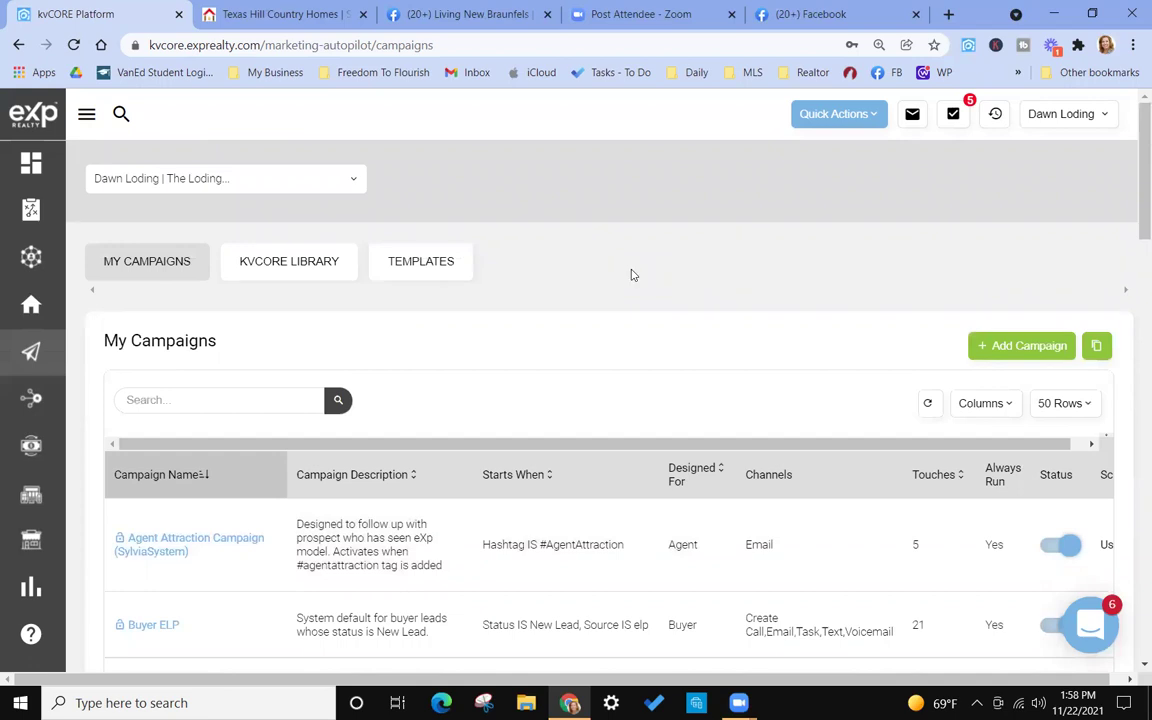
pyautogui.scroll(-2, 631, 276)
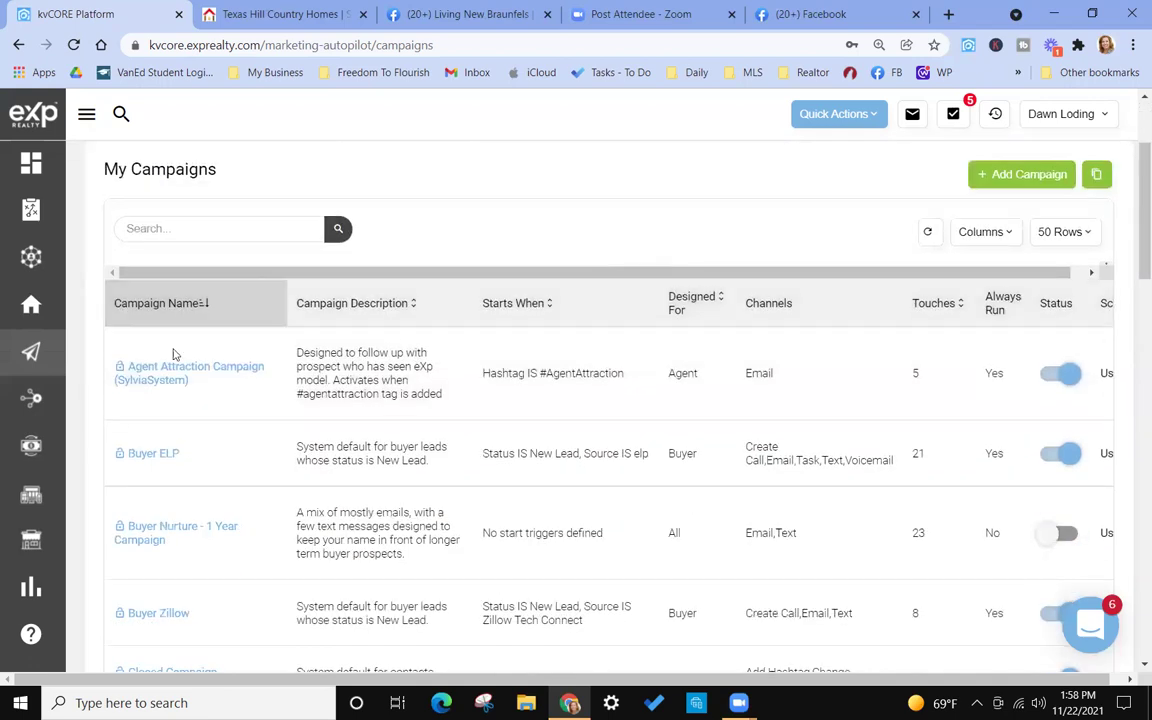
# Go past the Transactions section and open the Website Manager page.
pyautogui.moveTo(31, 410)
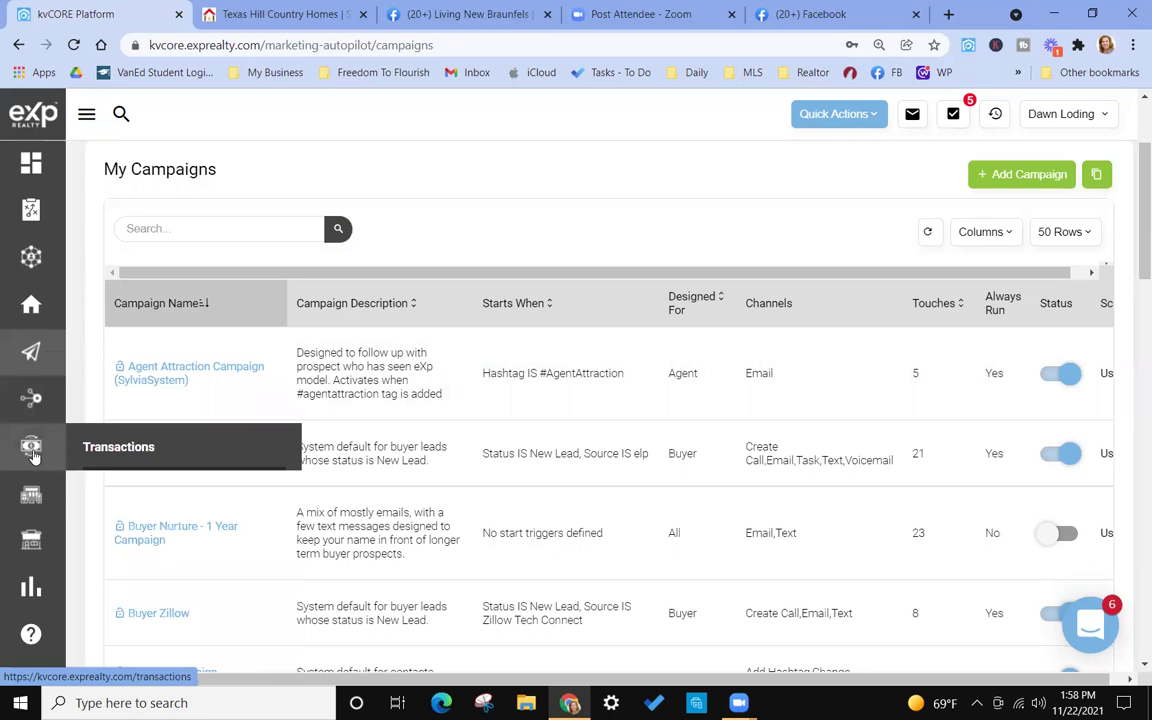
pyautogui.moveTo(33, 496)
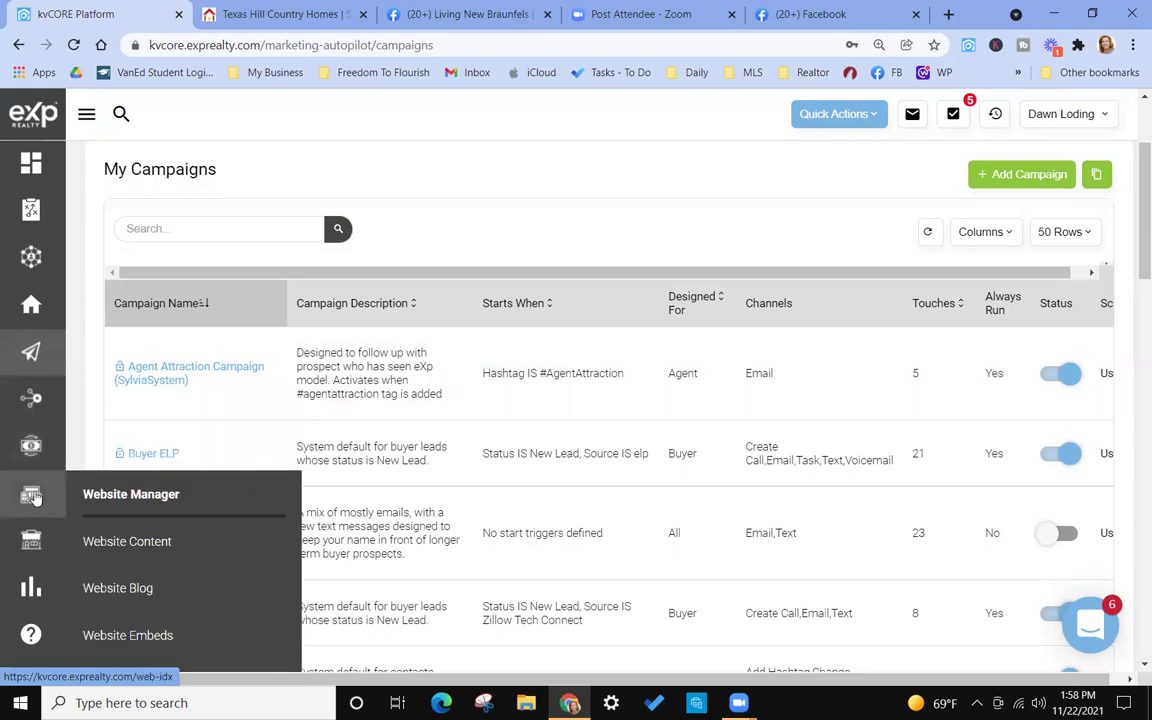
pyautogui.click(90, 496)
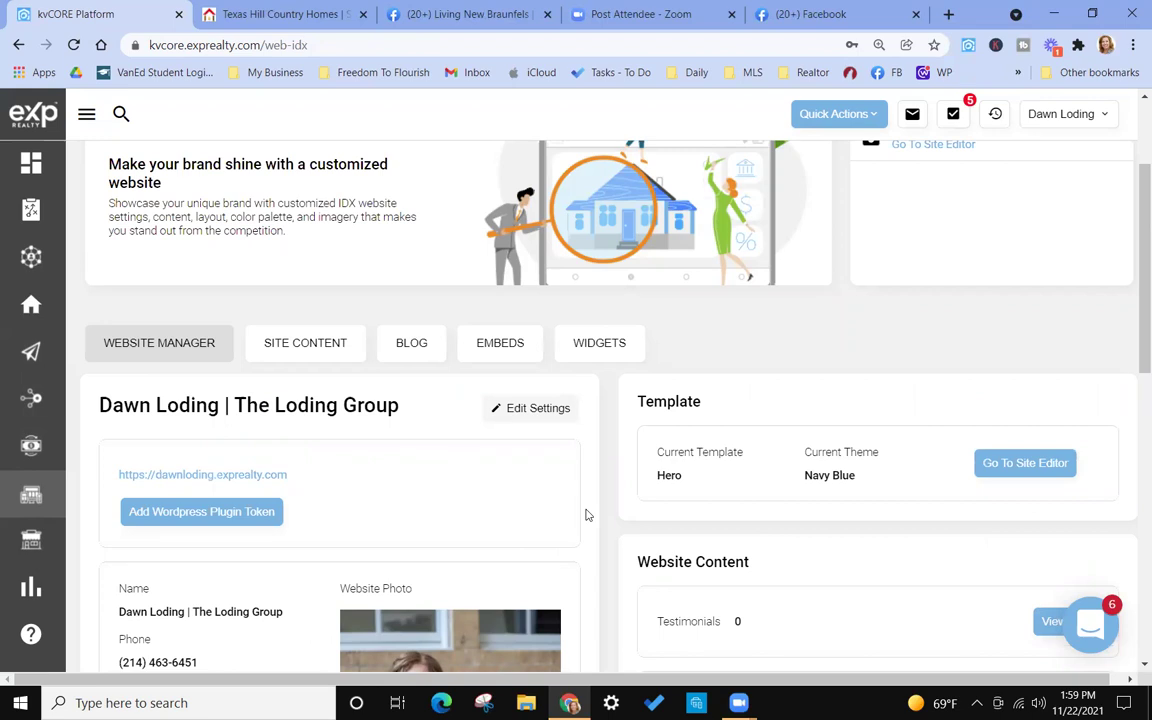
# Examine the Website Manager page for the agent's site details, template, website content, blog posts, embeds and add-on options.
pyautogui.scroll(-1, 588, 515)
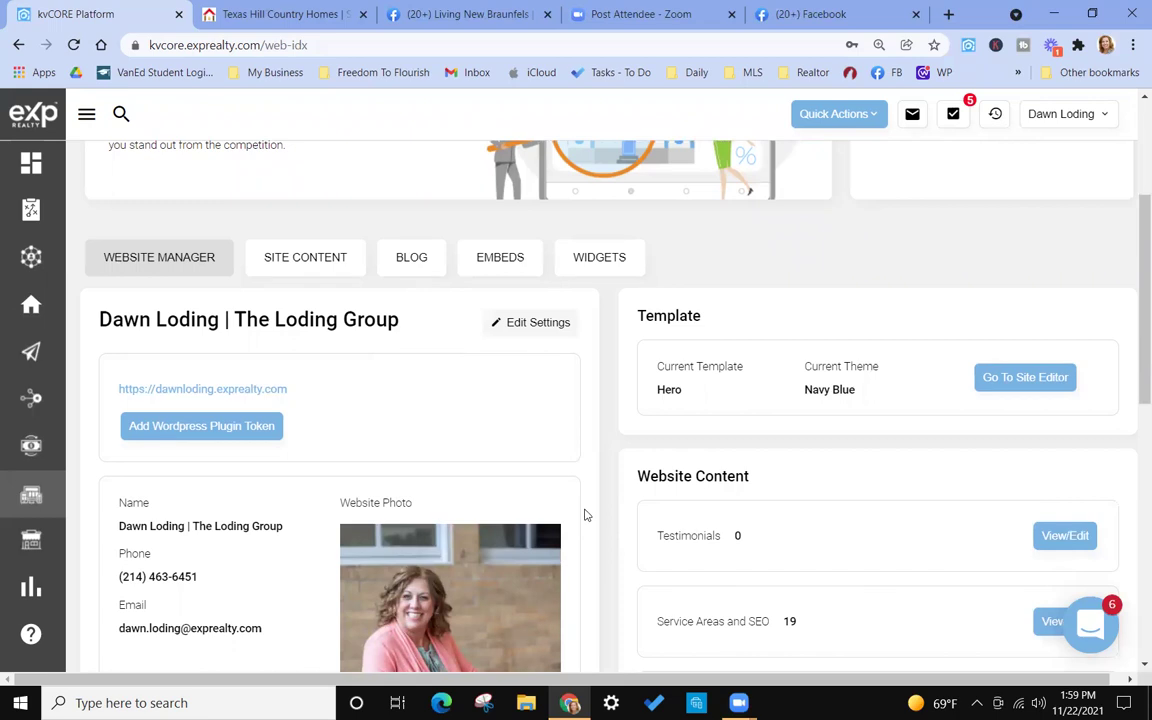
pyautogui.scroll(-3, 588, 515)
pyautogui.scroll(-3, 588, 515)
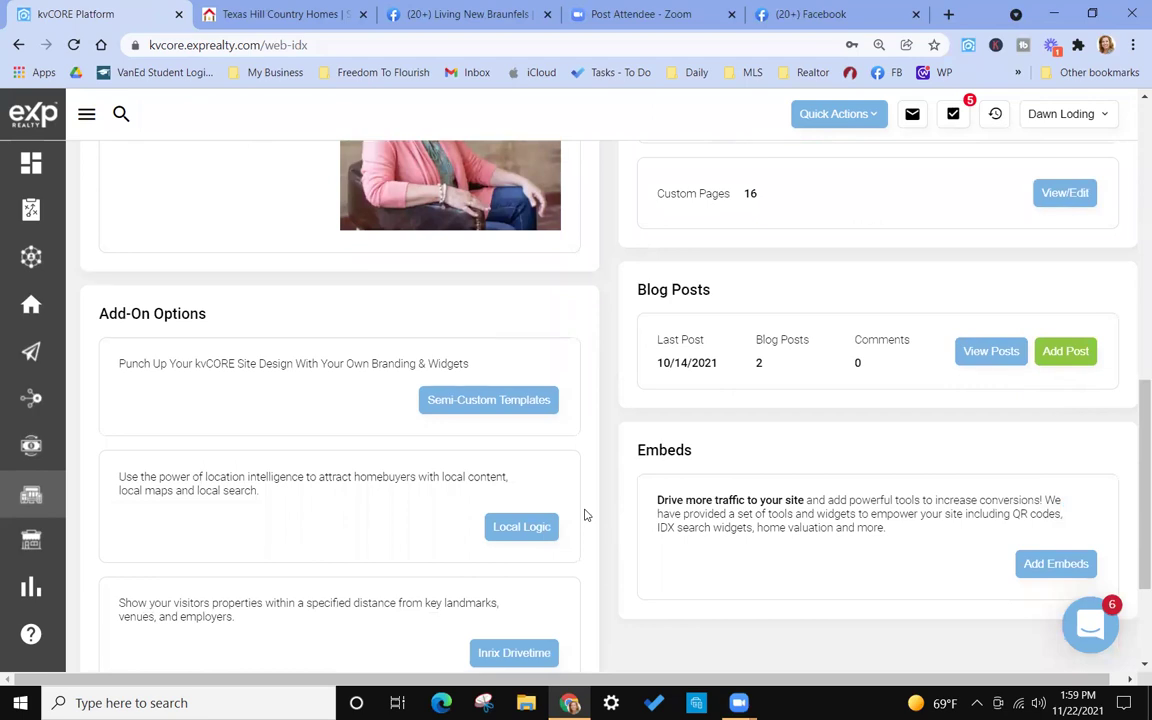
pyautogui.scroll(2, 588, 515)
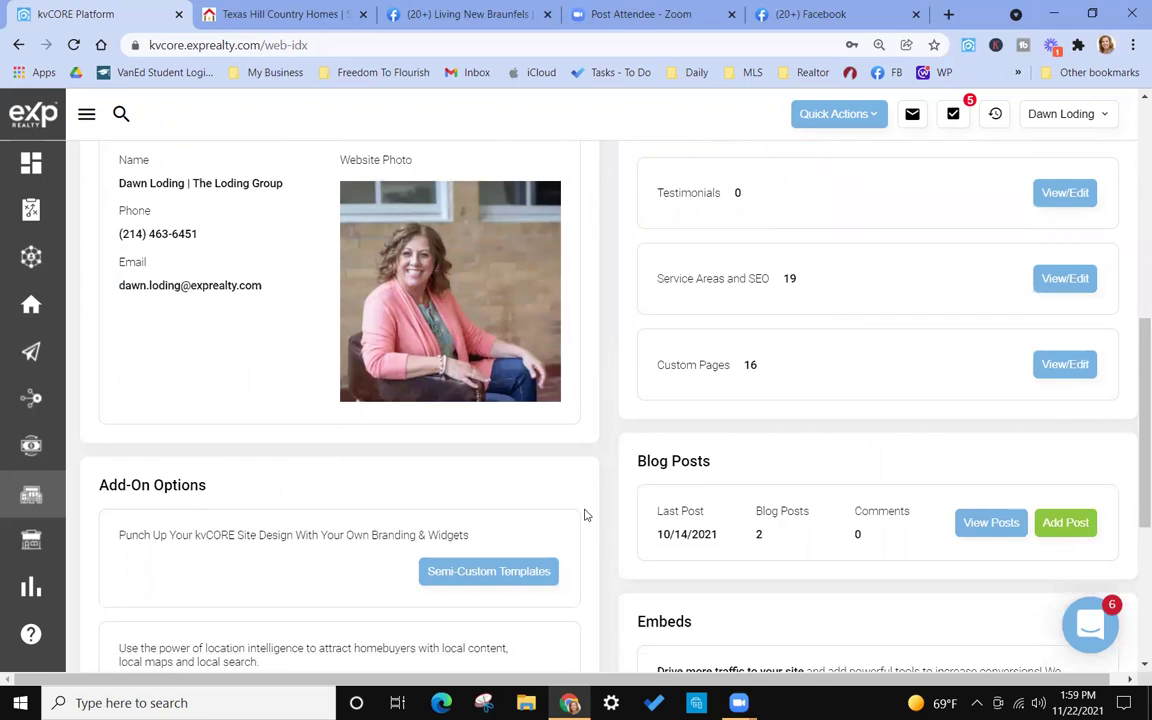
pyautogui.scroll(-3, 588, 515)
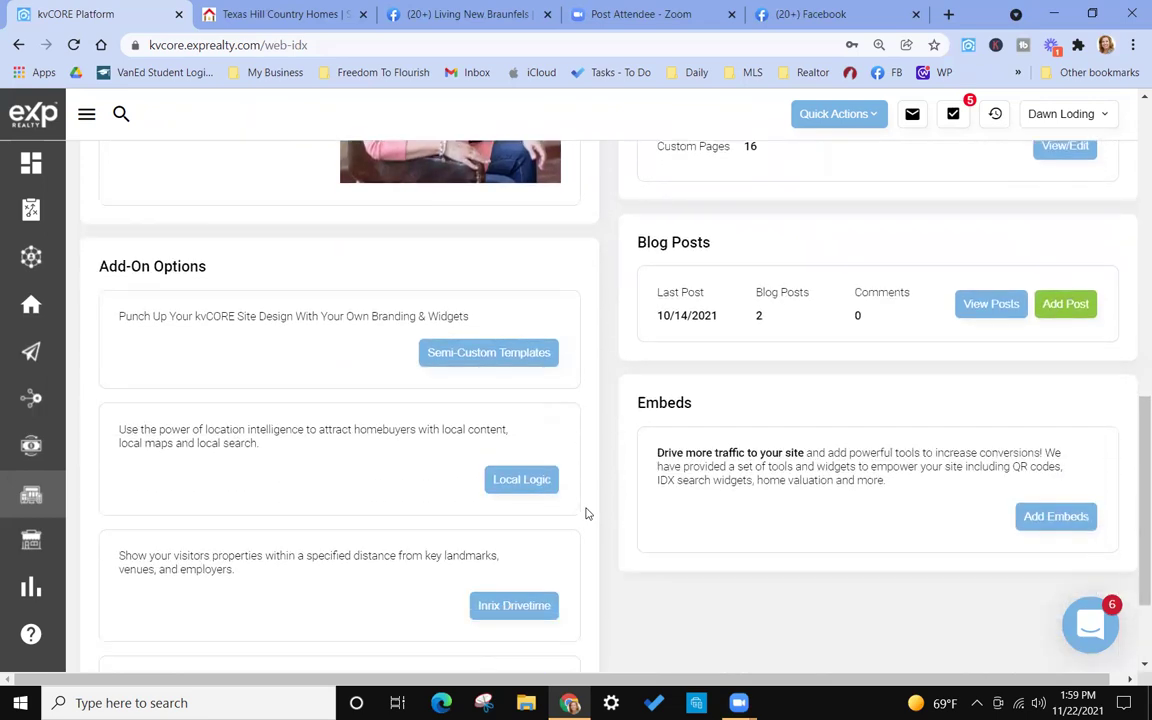
pyautogui.scroll(-1, 600, 450)
pyautogui.scroll(2, 645, 285)
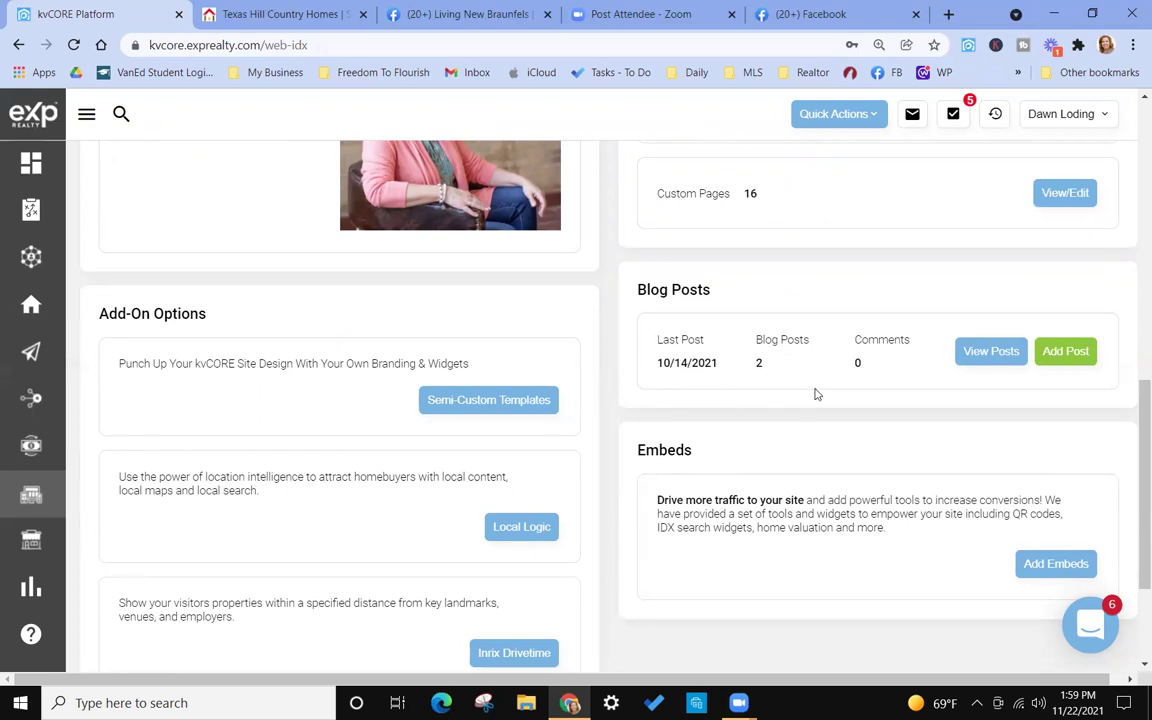
pyautogui.scroll(-2, 815, 393)
pyautogui.scroll(4, 815, 395)
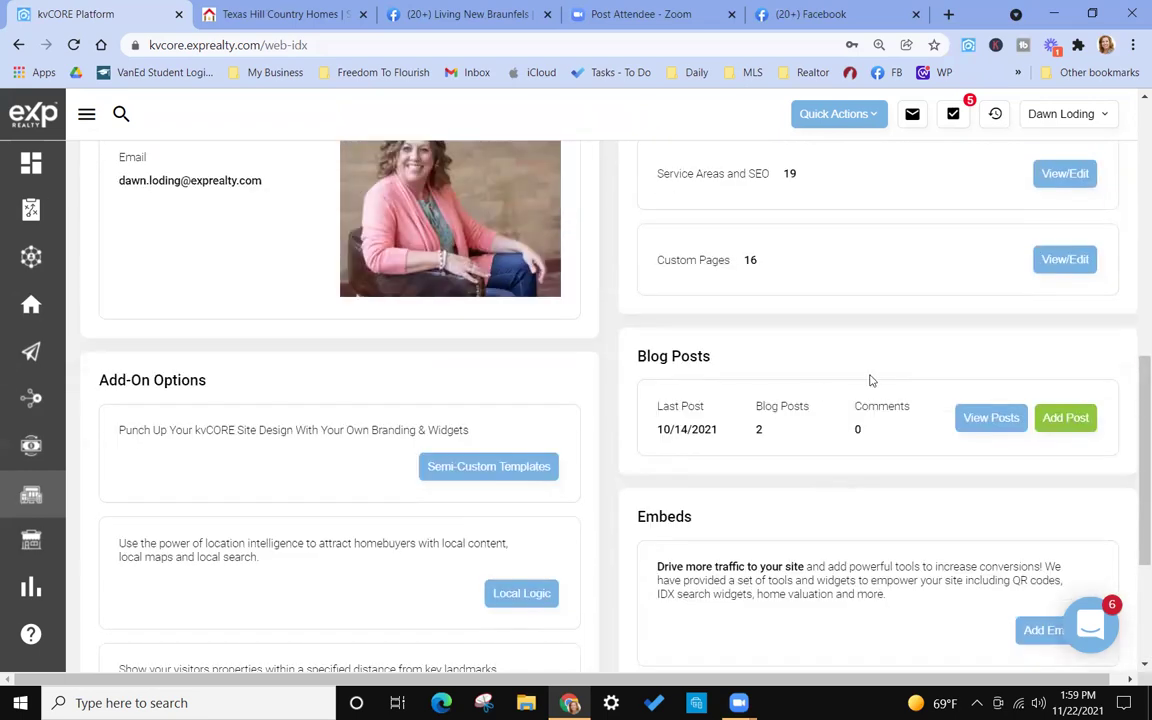
# Open the website's Blog section and look over the published posts with their views, comments and update dates.
pyautogui.scroll(3, 863, 371)
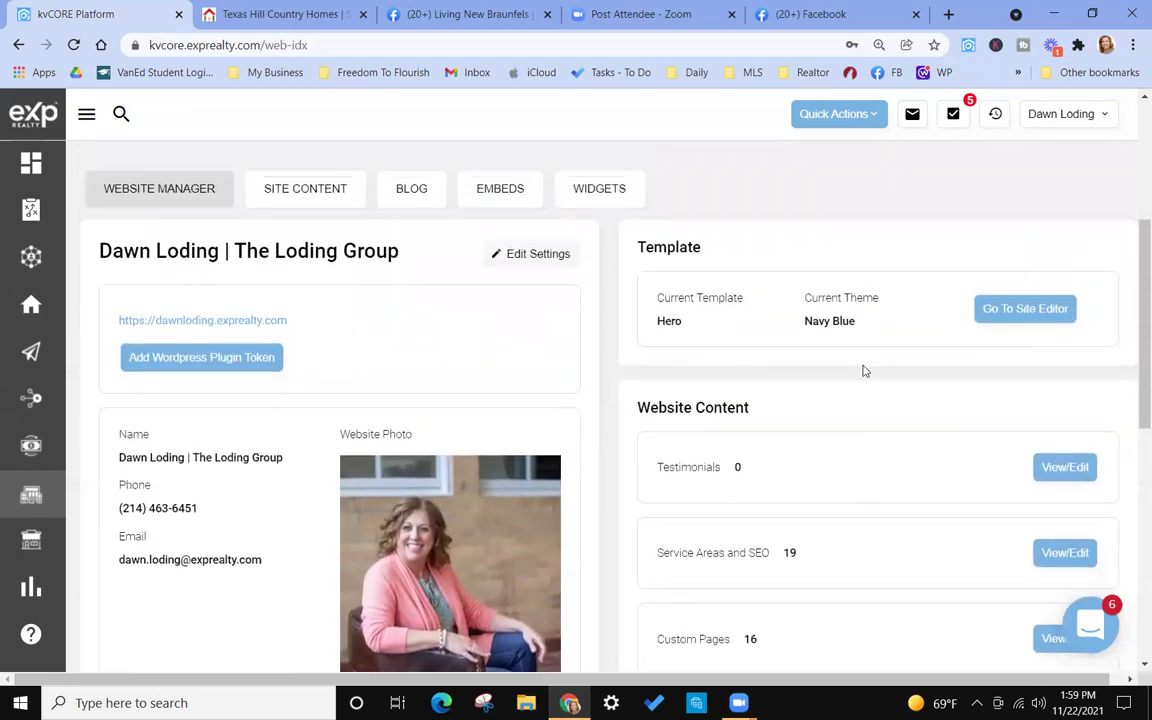
pyautogui.scroll(1, 620, 357)
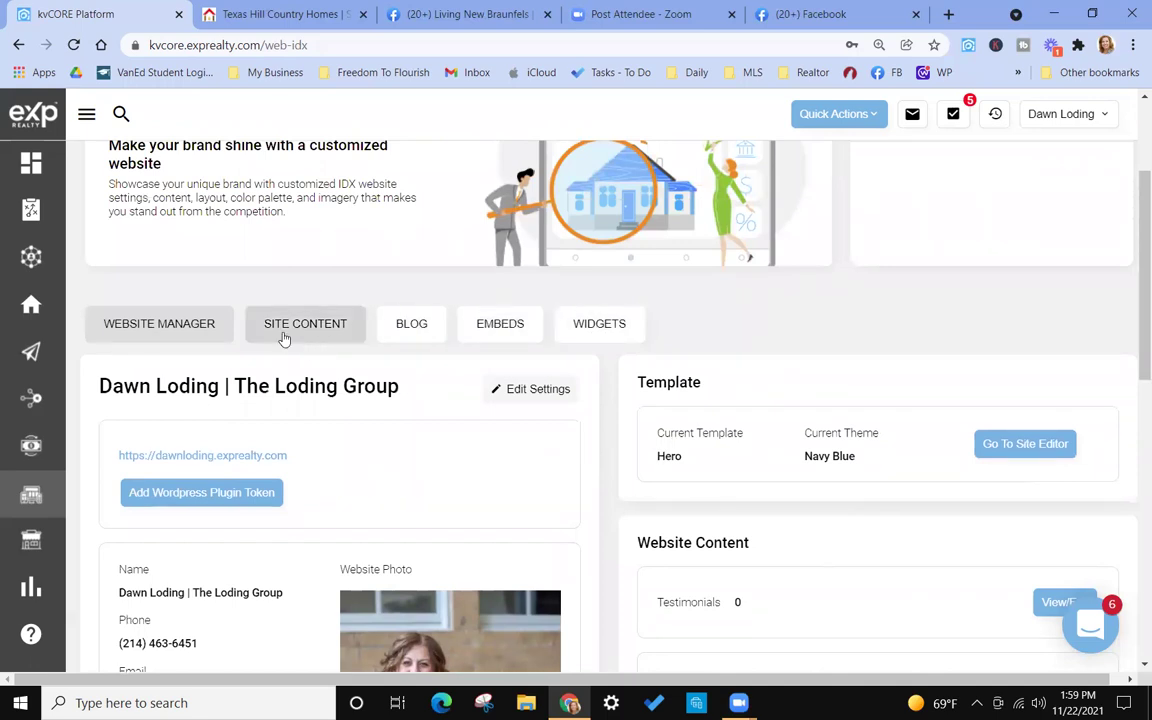
pyautogui.click(401, 339)
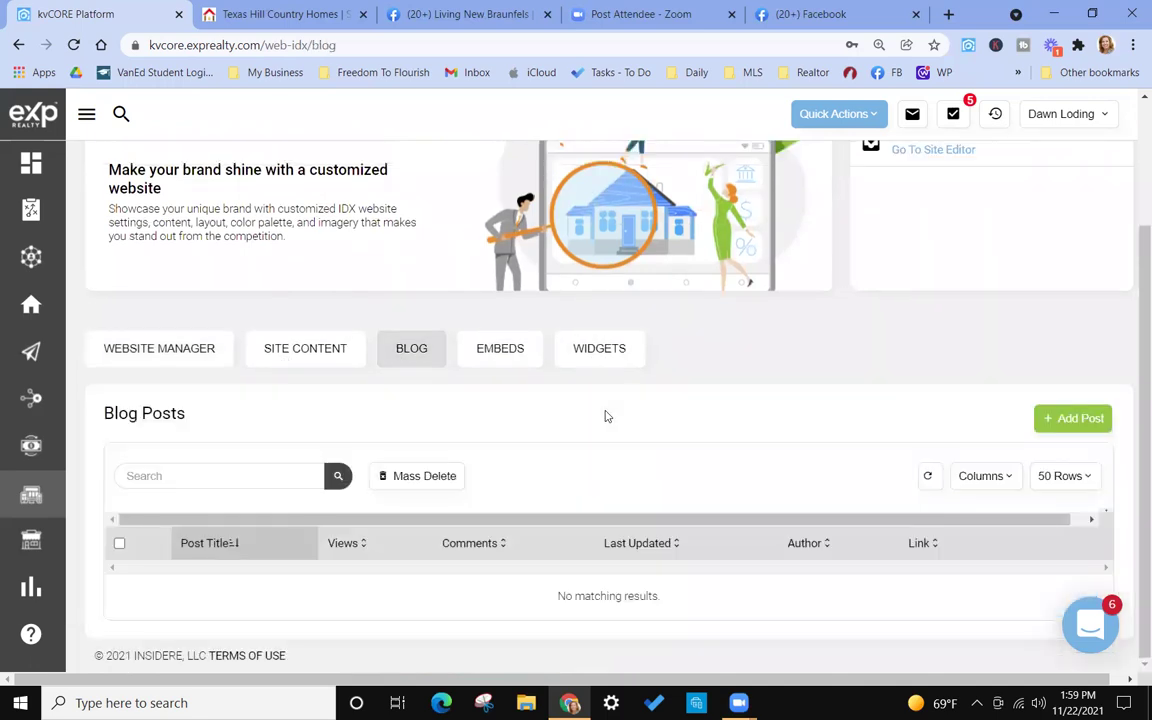
pyautogui.scroll(-1, 604, 416)
pyautogui.scroll(-1, 590, 414)
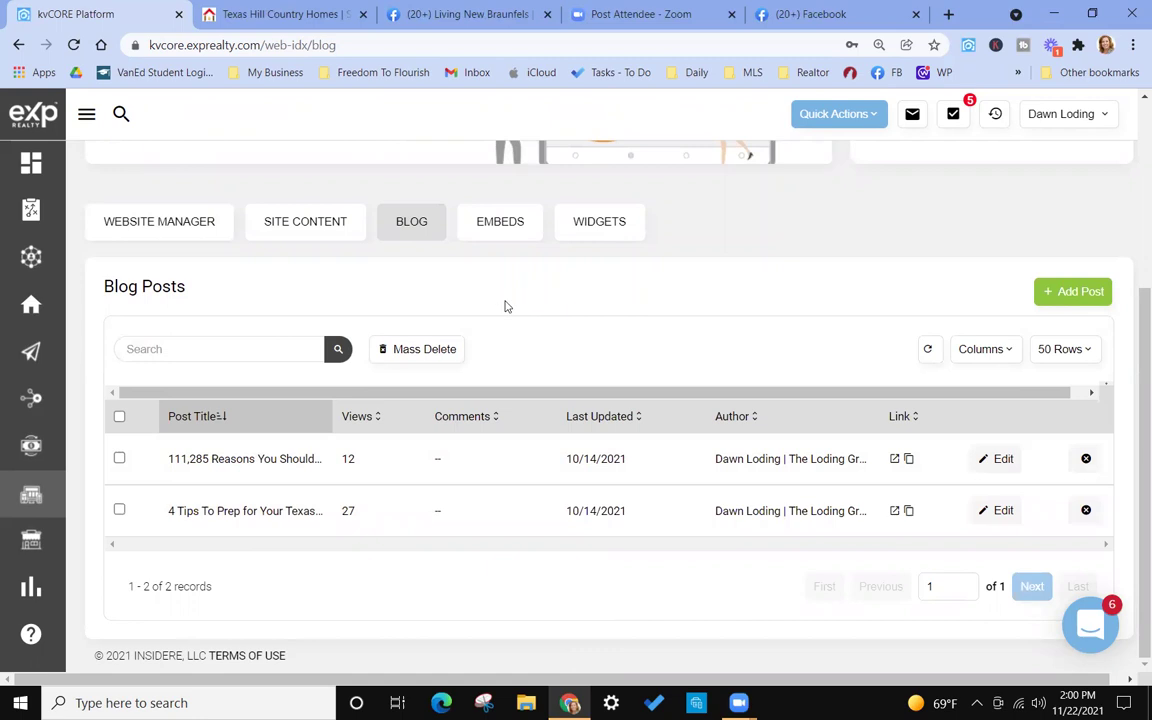
pyautogui.scroll(3, 467, 298)
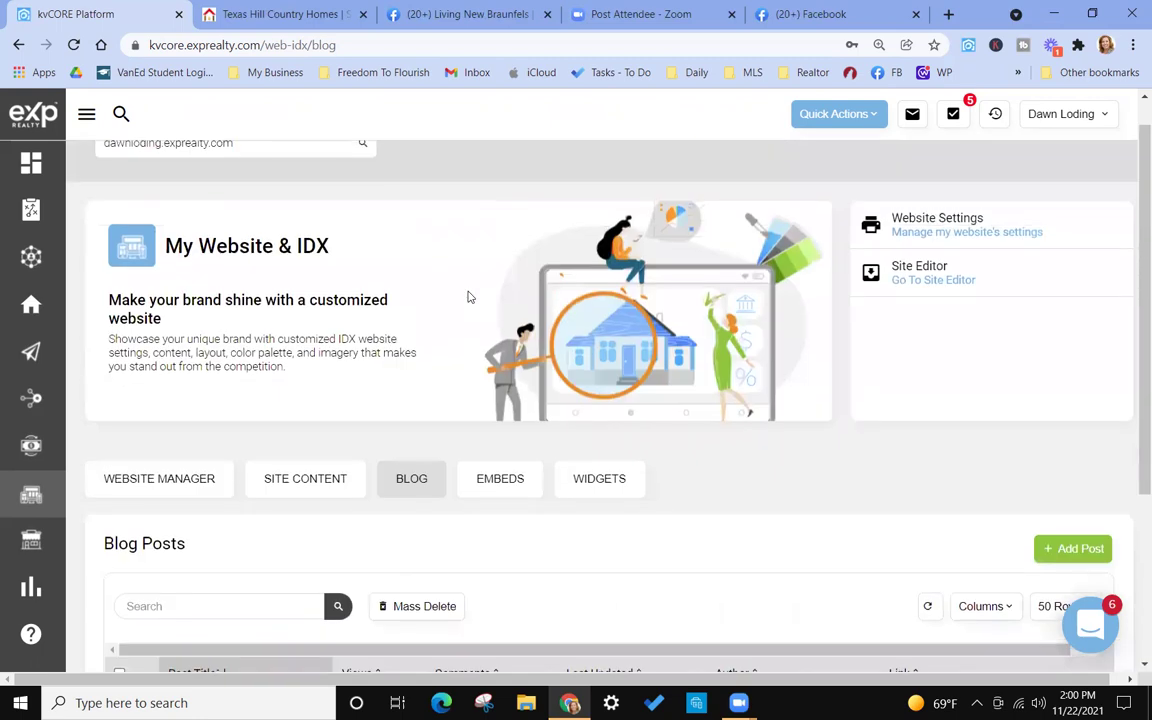
pyautogui.scroll(-2, 467, 297)
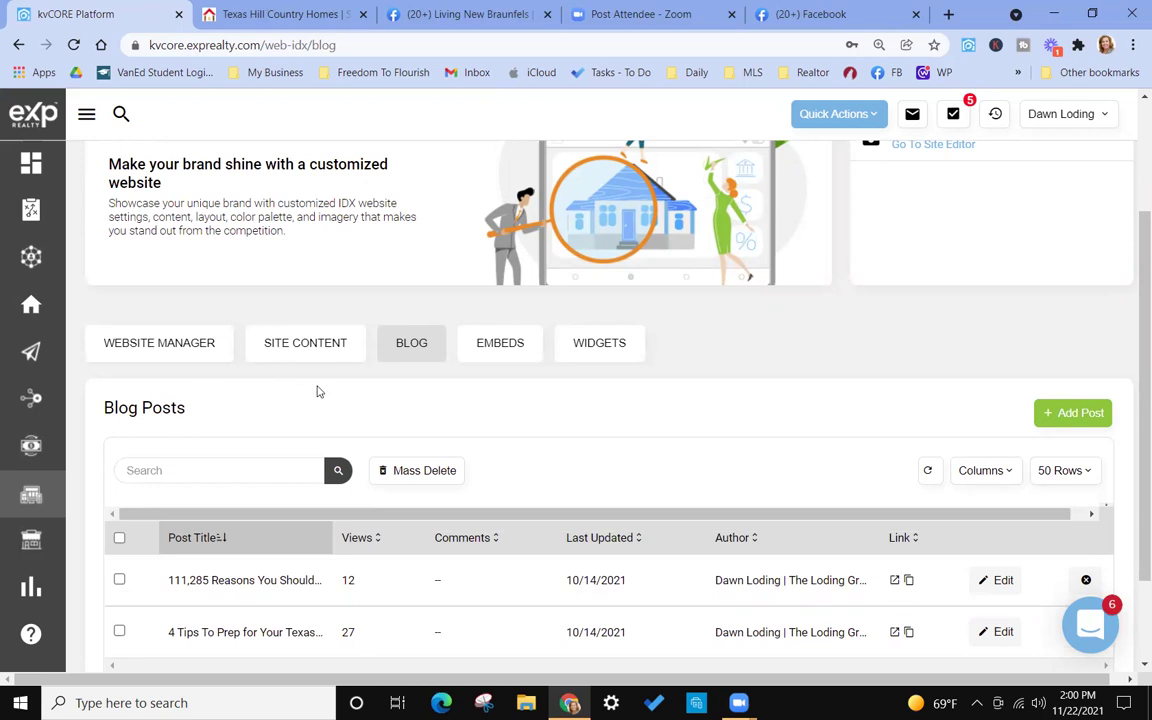
# Open the Marketplace and examine the Most Popular and Recommended add-ons down to eCommission, Semi-Custom Templates and Constant Contact.
pyautogui.moveTo(30, 497)
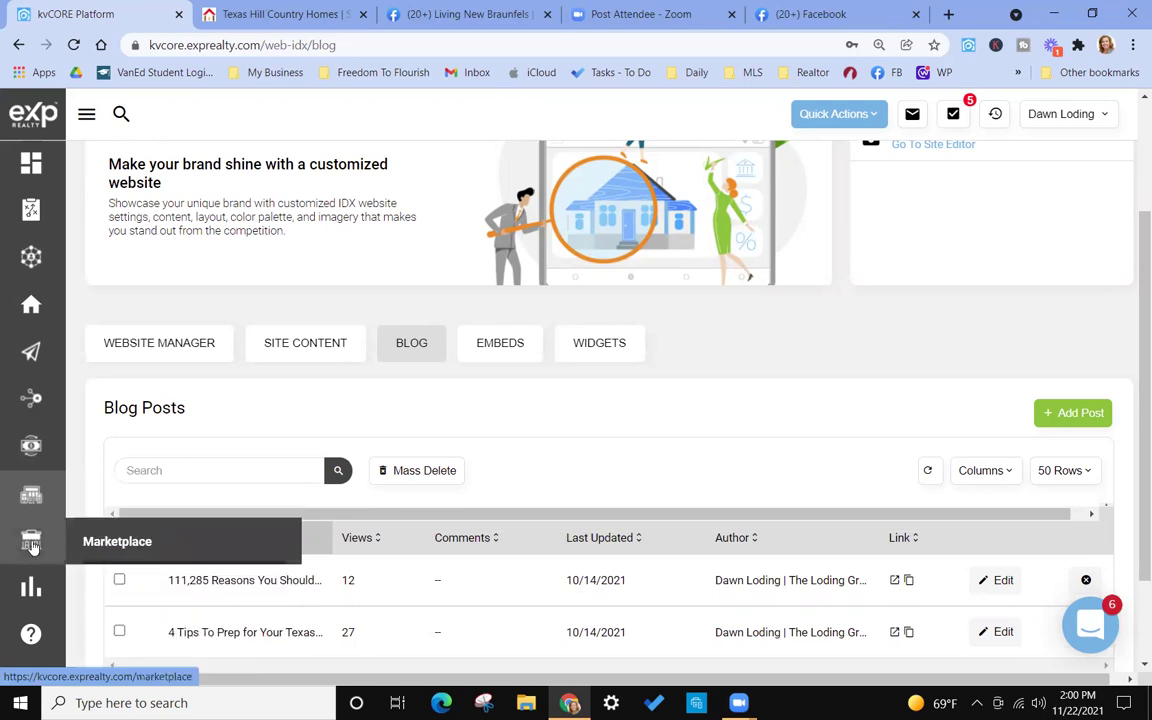
pyautogui.click(98, 542)
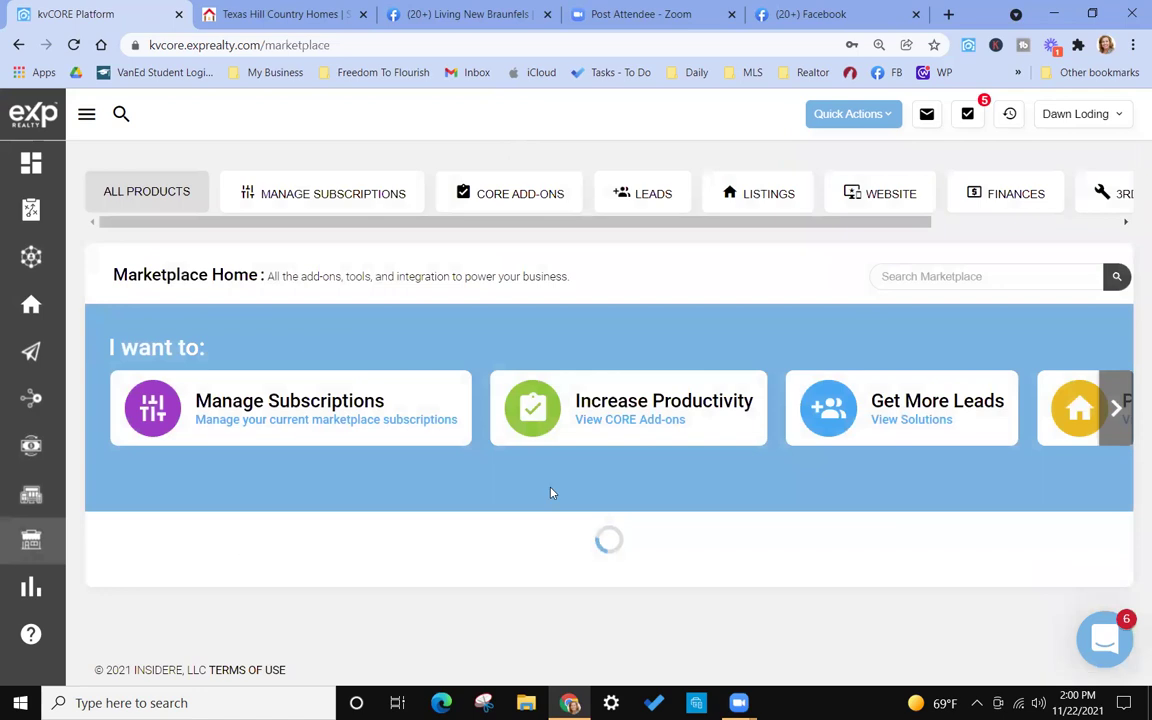
pyautogui.scroll(-3, 743, 270)
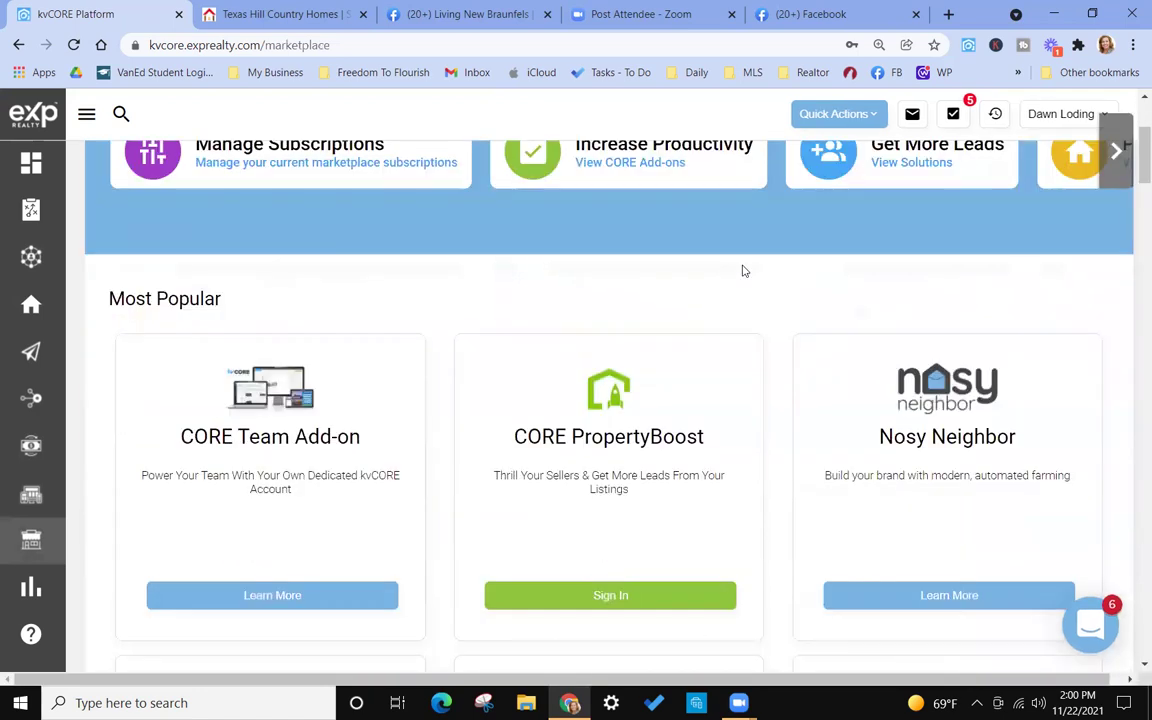
pyautogui.scroll(-2, 743, 270)
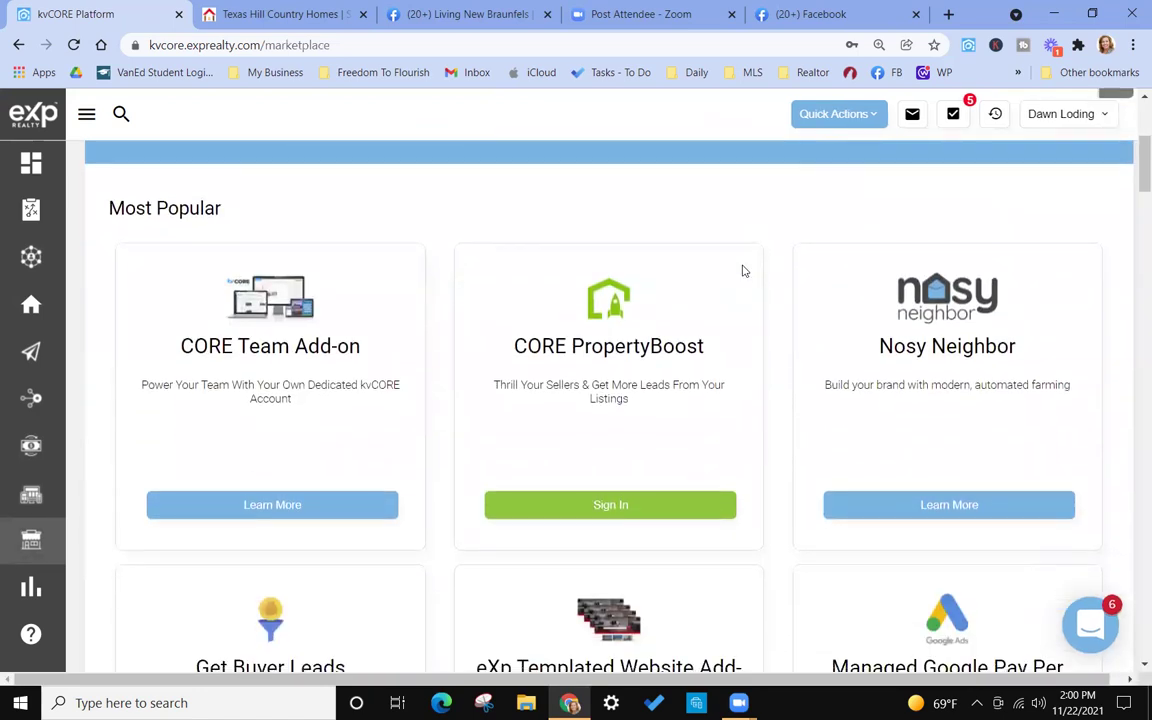
pyautogui.scroll(-1, 743, 270)
pyautogui.scroll(-5, 743, 270)
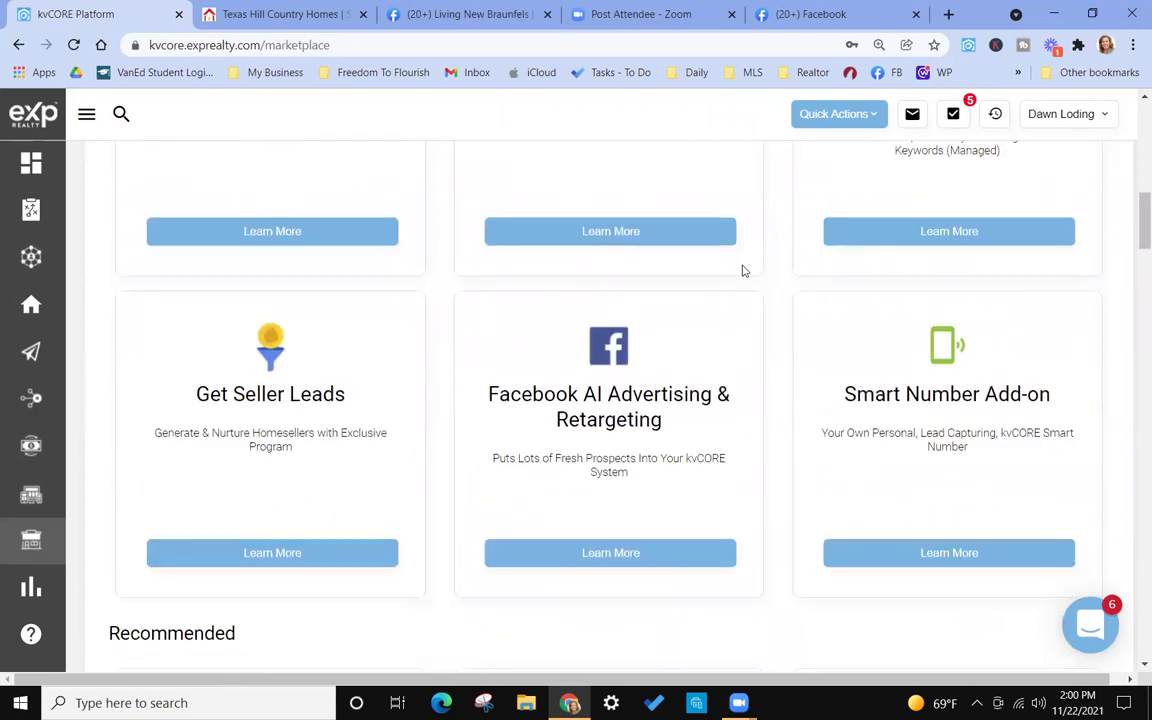
pyautogui.scroll(-1, 743, 270)
pyautogui.scroll(-2, 743, 270)
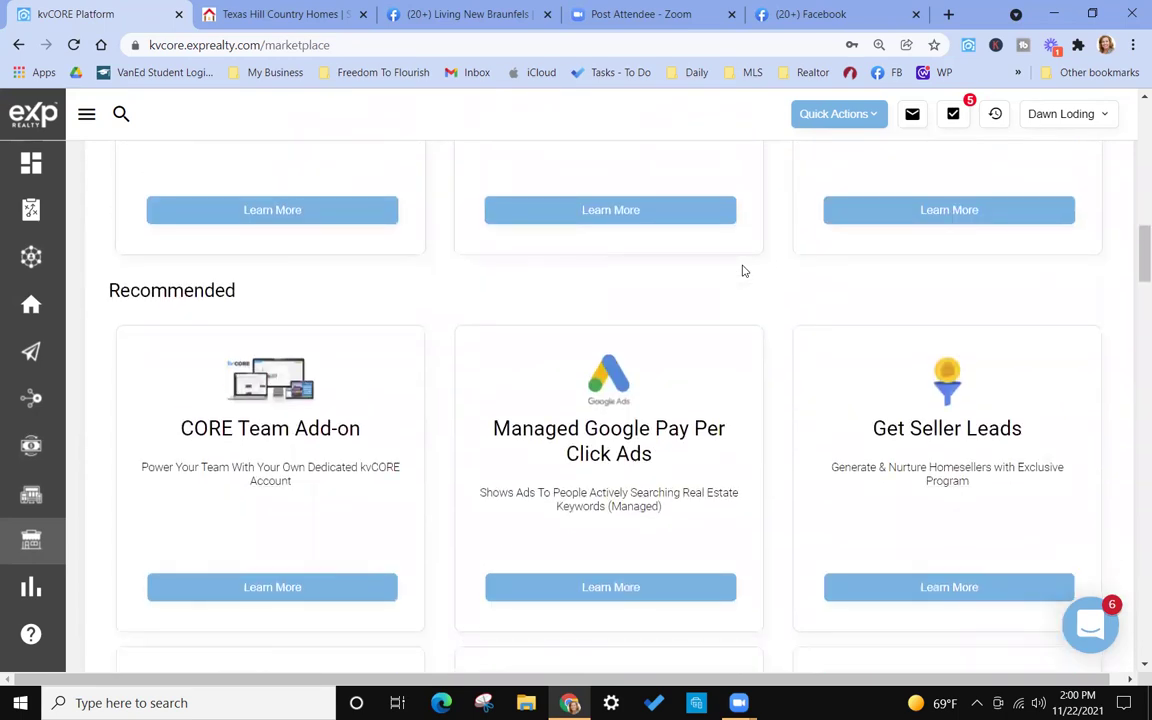
pyautogui.scroll(-2, 743, 270)
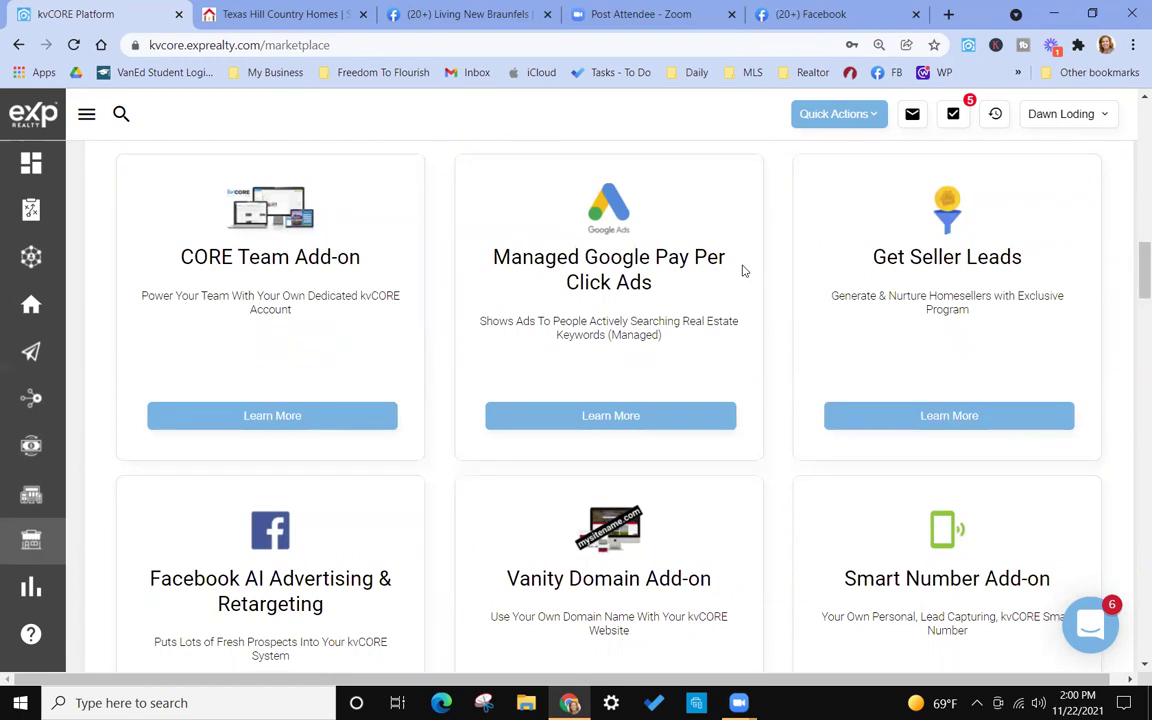
pyautogui.scroll(-3, 743, 270)
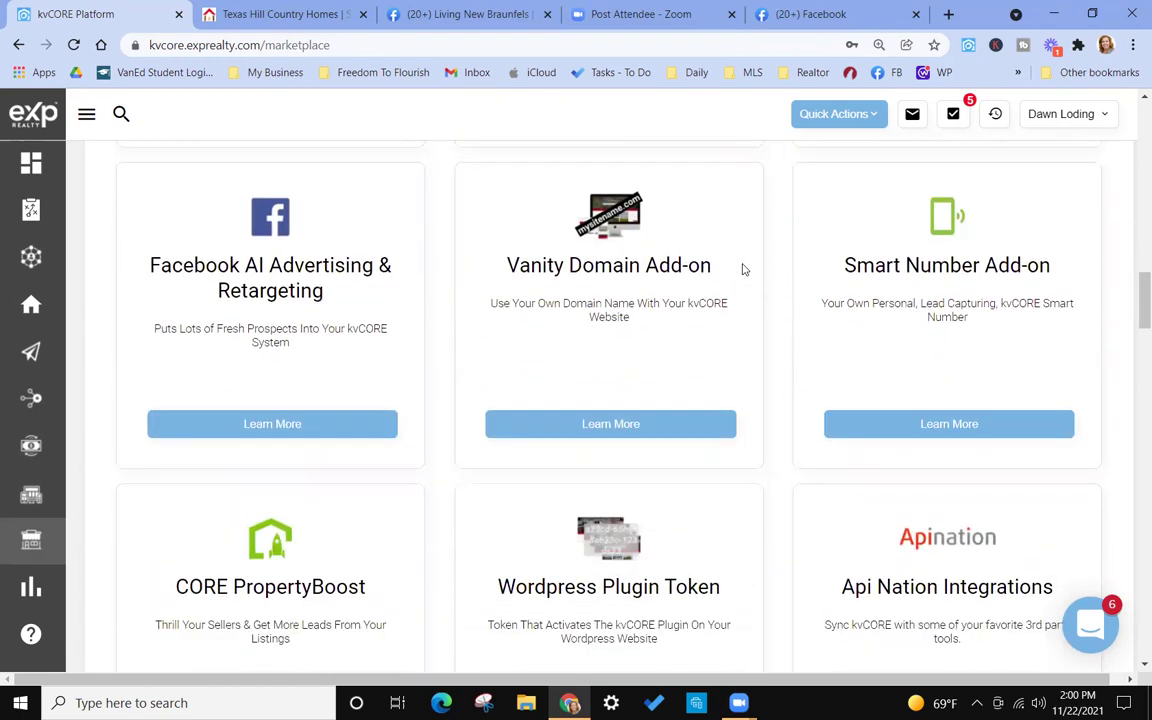
pyautogui.scroll(-1, 743, 270)
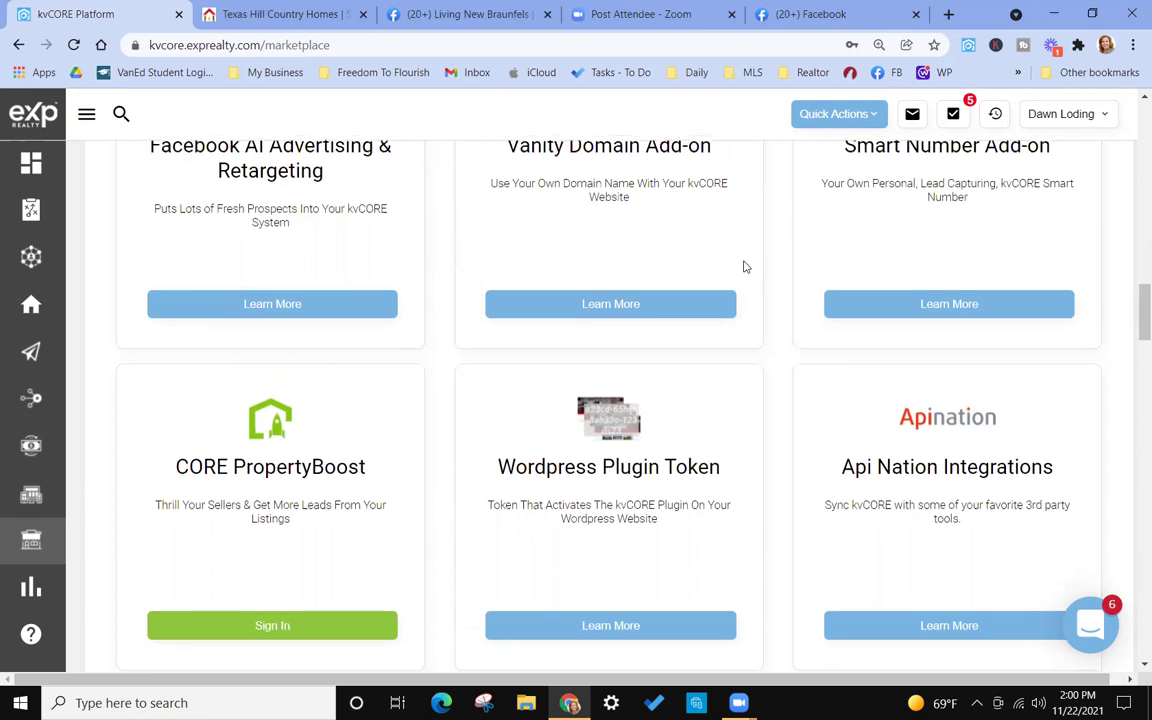
pyautogui.scroll(-4, 743, 267)
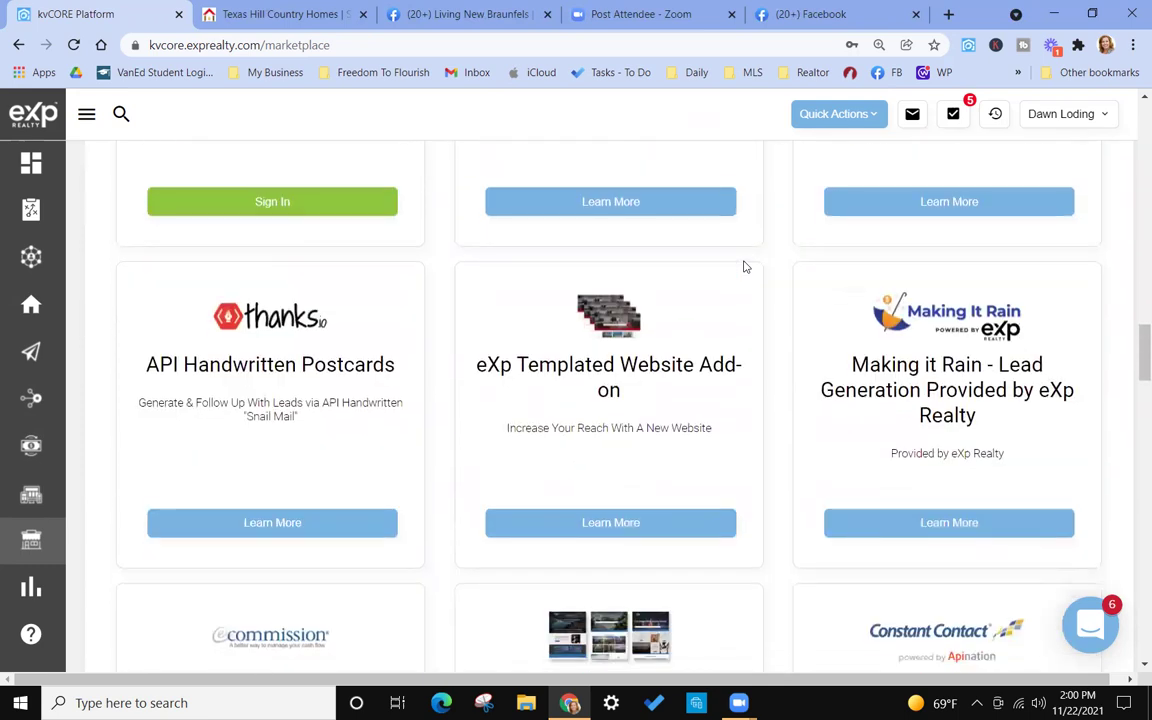
pyautogui.scroll(-1, 743, 267)
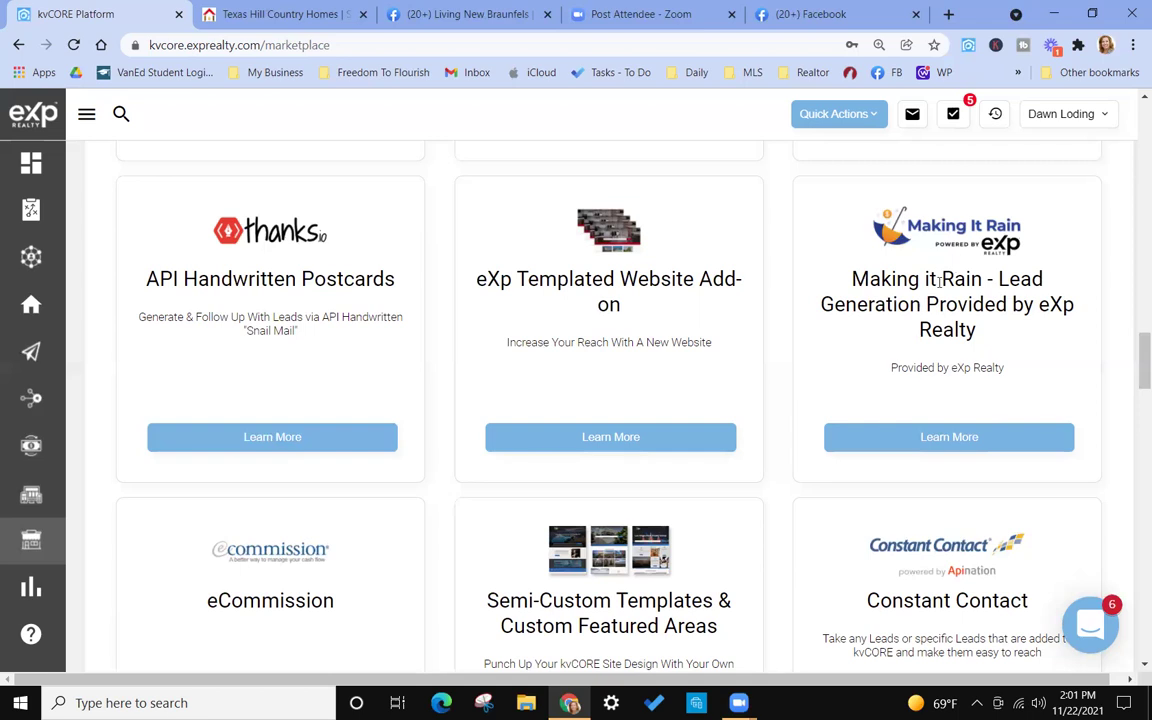
pyautogui.scroll(-1, 805, 396)
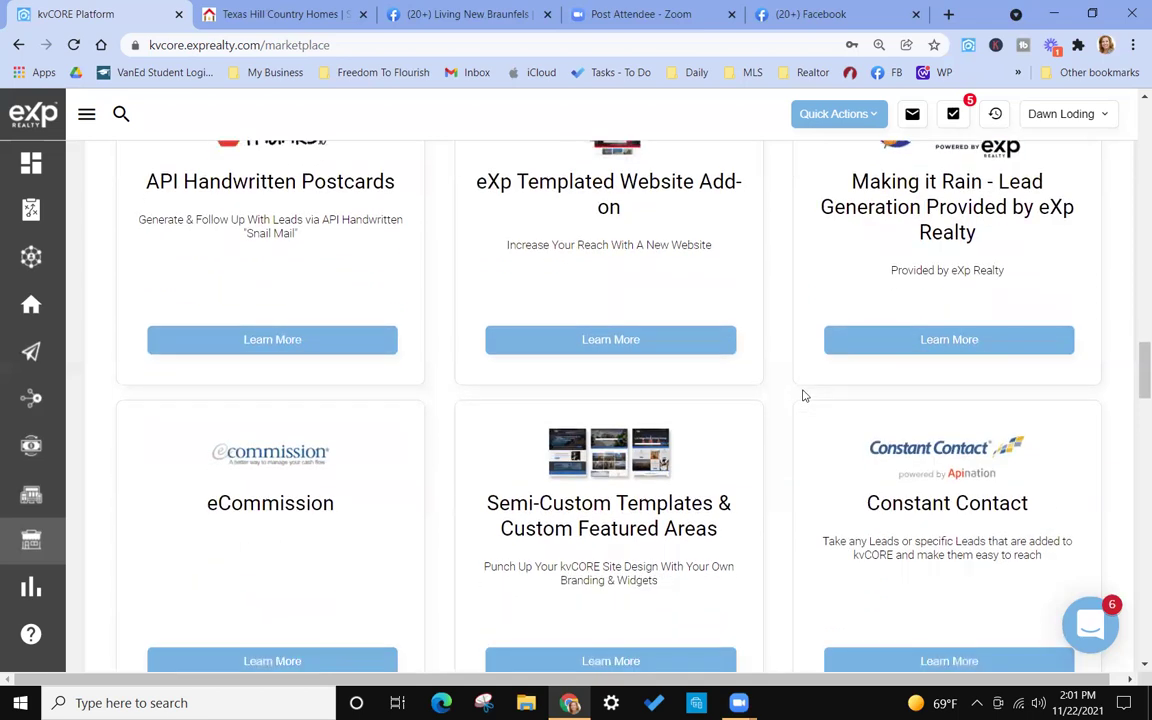
# Review the Recommended add-ons again between Making it Rain, Api Nation Integrations and the Vanity Domain Add-on.
pyautogui.scroll(3, 801, 395)
pyautogui.scroll(2, 801, 395)
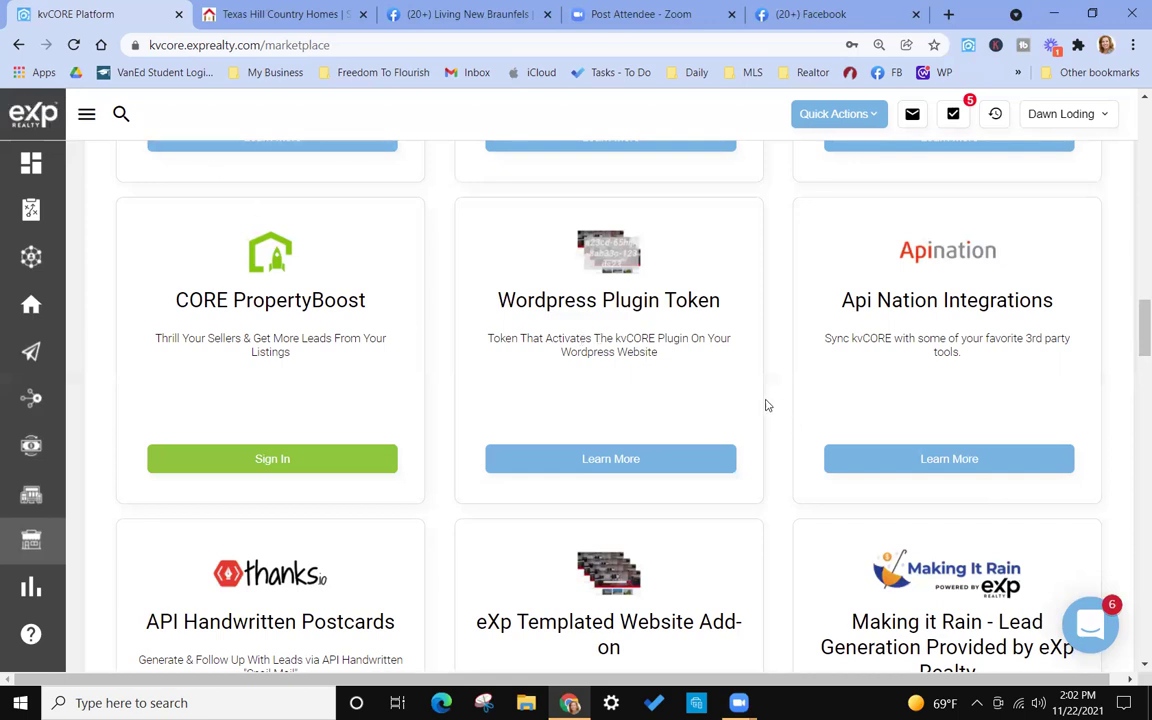
pyautogui.scroll(-3, 773, 460)
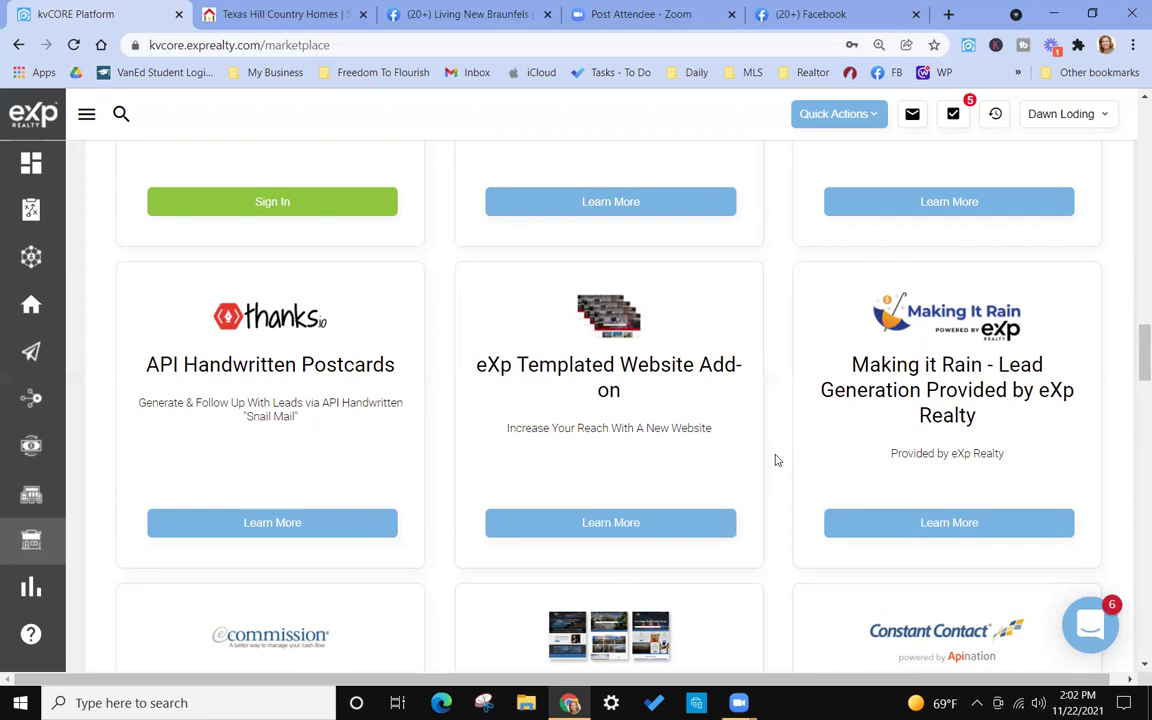
pyautogui.scroll(3, 777, 460)
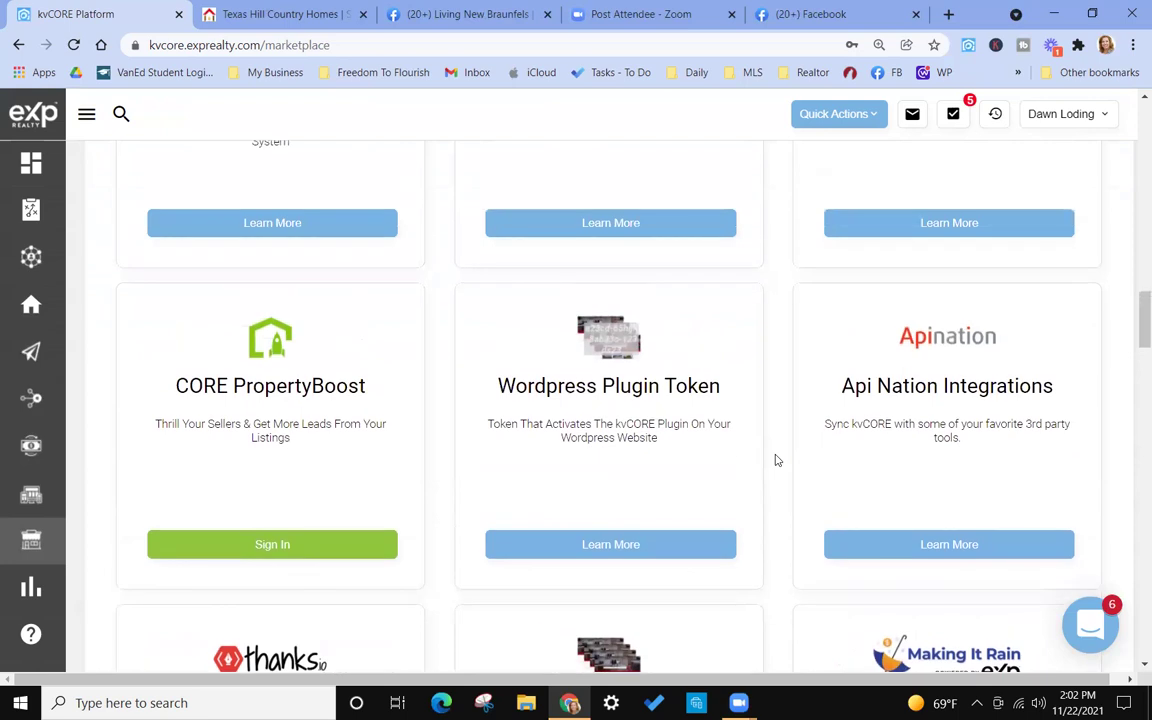
pyautogui.scroll(1, 777, 460)
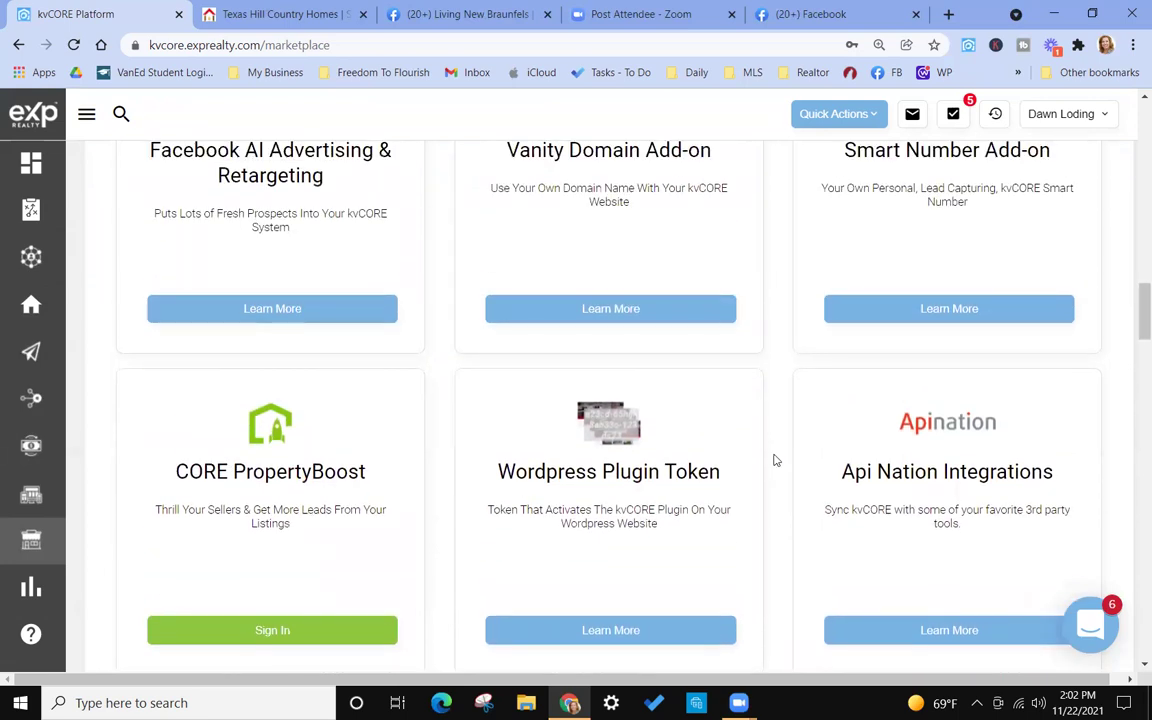
pyautogui.scroll(-1, 772, 458)
pyautogui.scroll(2, 770, 452)
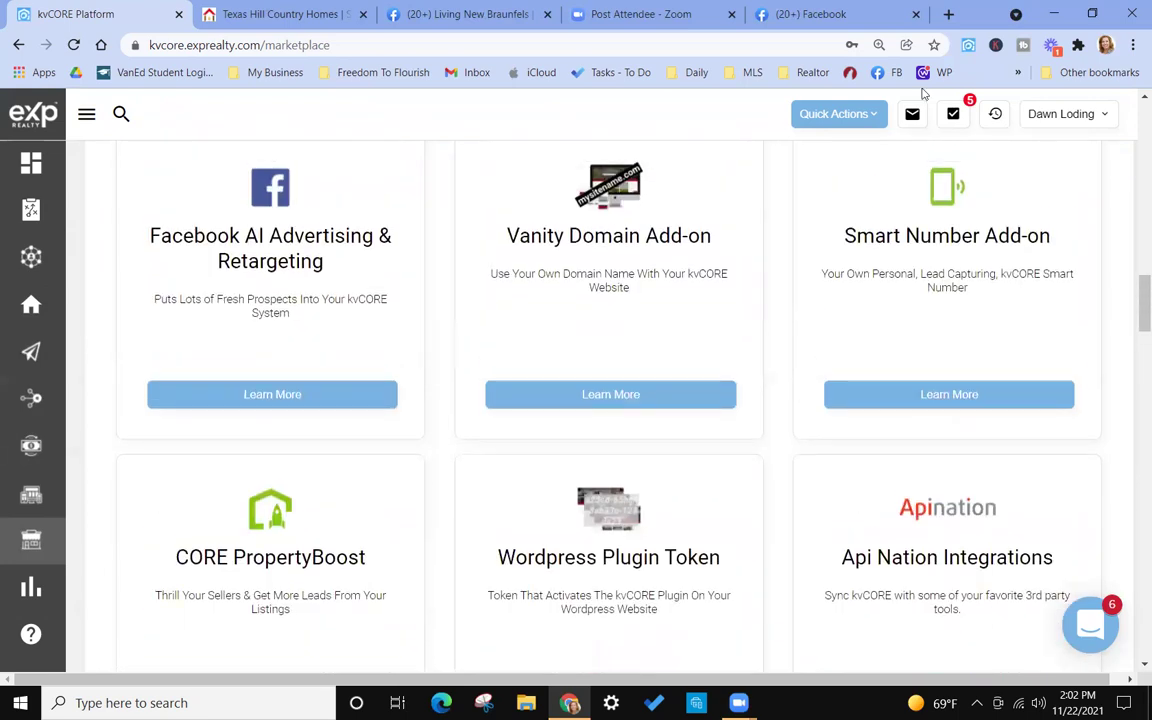
# Switch to YouTube in a new browser tab and open the signed-in account's own channel.
pyautogui.click(948, 15)
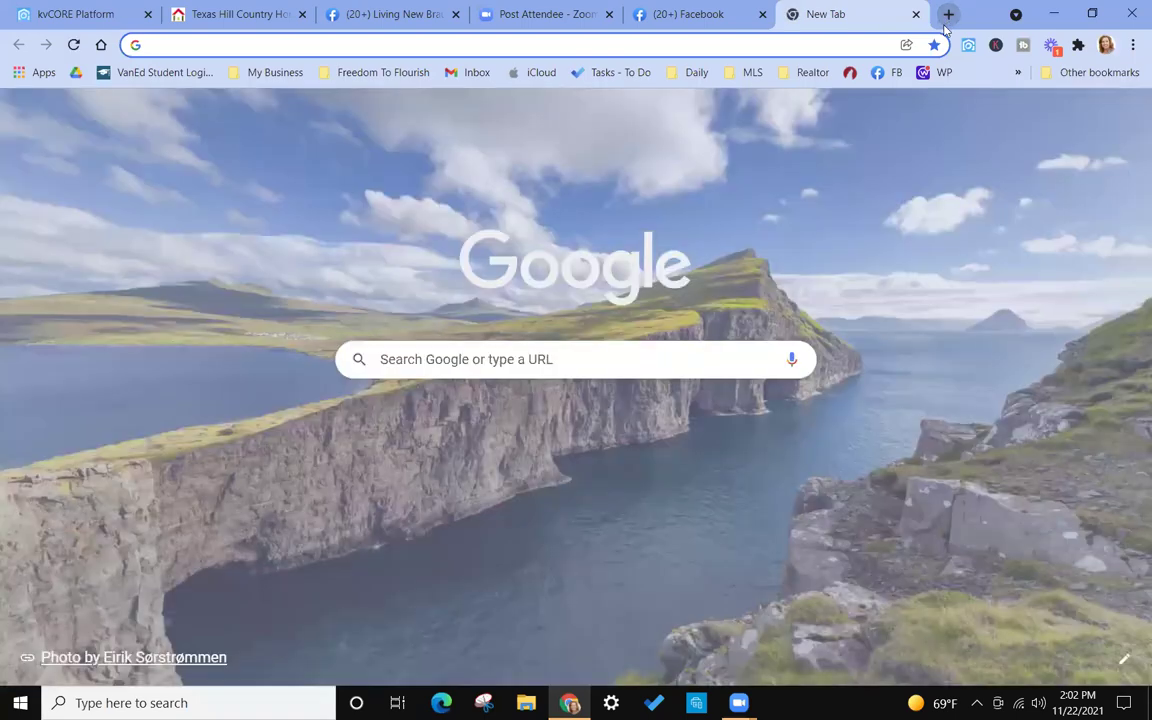
pyautogui.write('you')
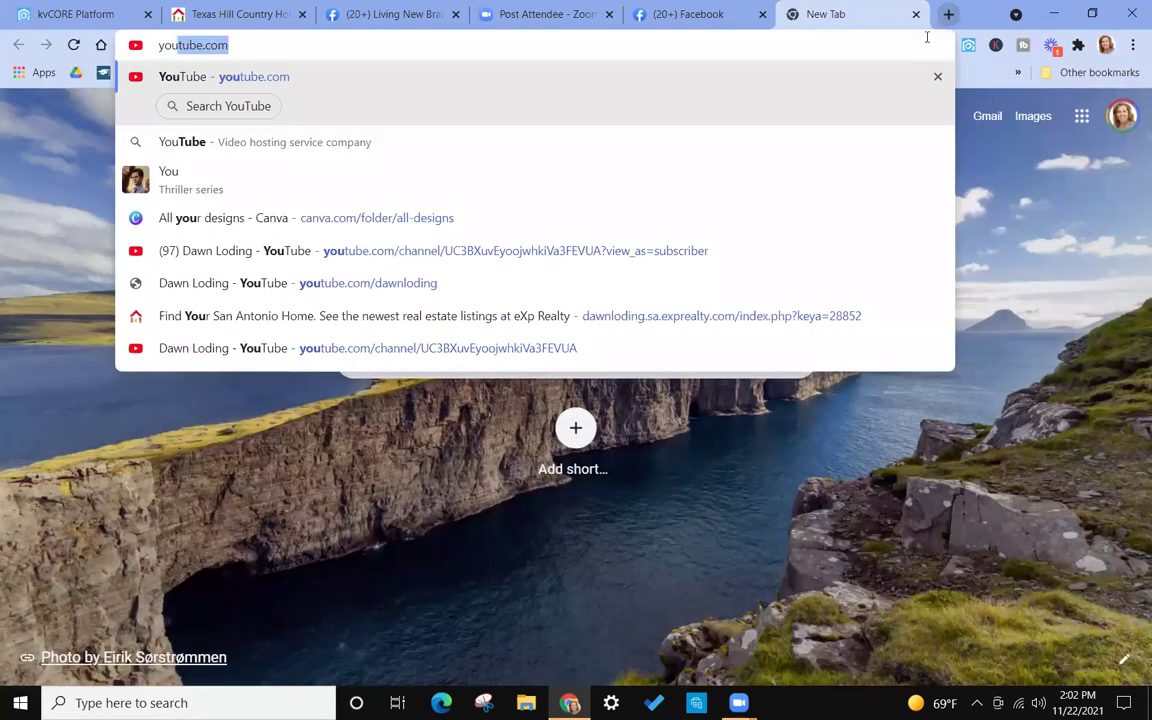
pyautogui.click(285, 80)
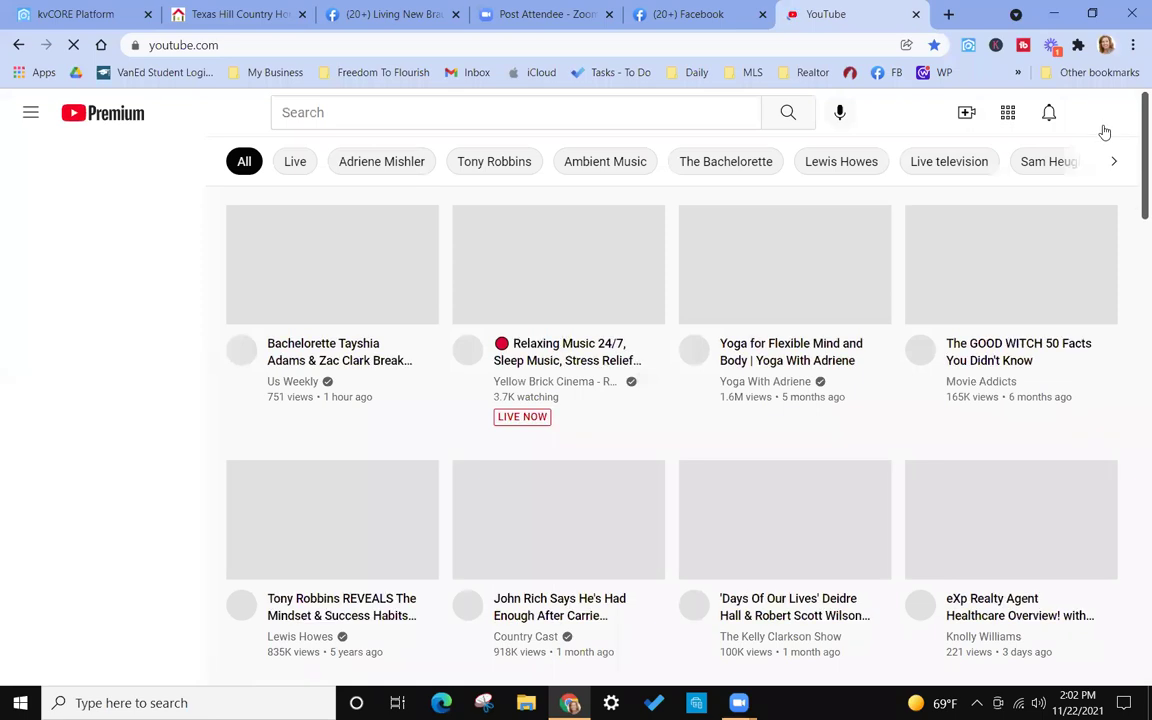
pyautogui.click(1099, 113)
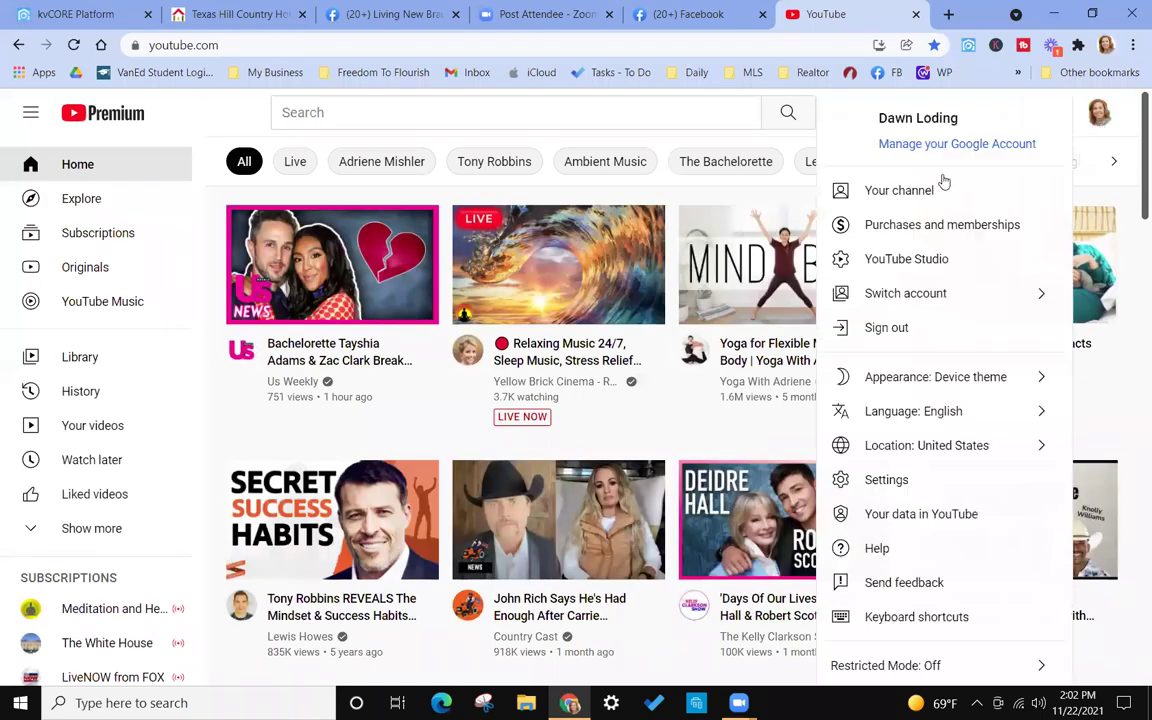
pyautogui.click(925, 192)
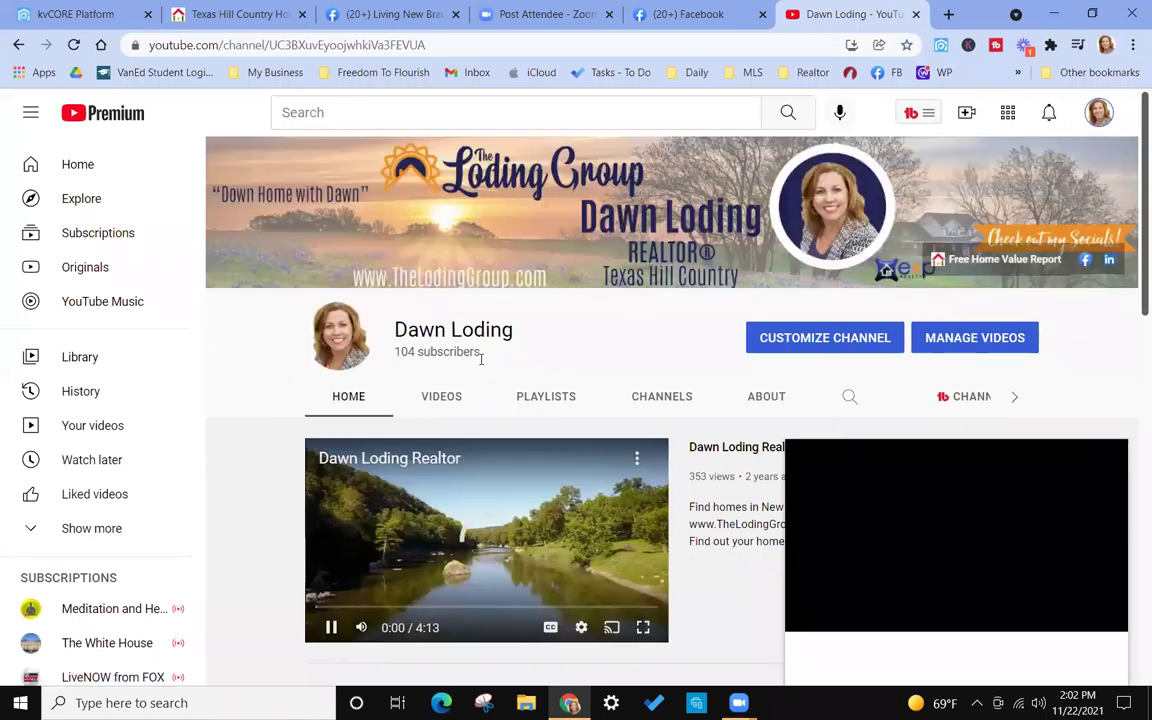
# Stop the channel's introduction video and close the floating "Continue watching" player.
pyautogui.click(486, 540)
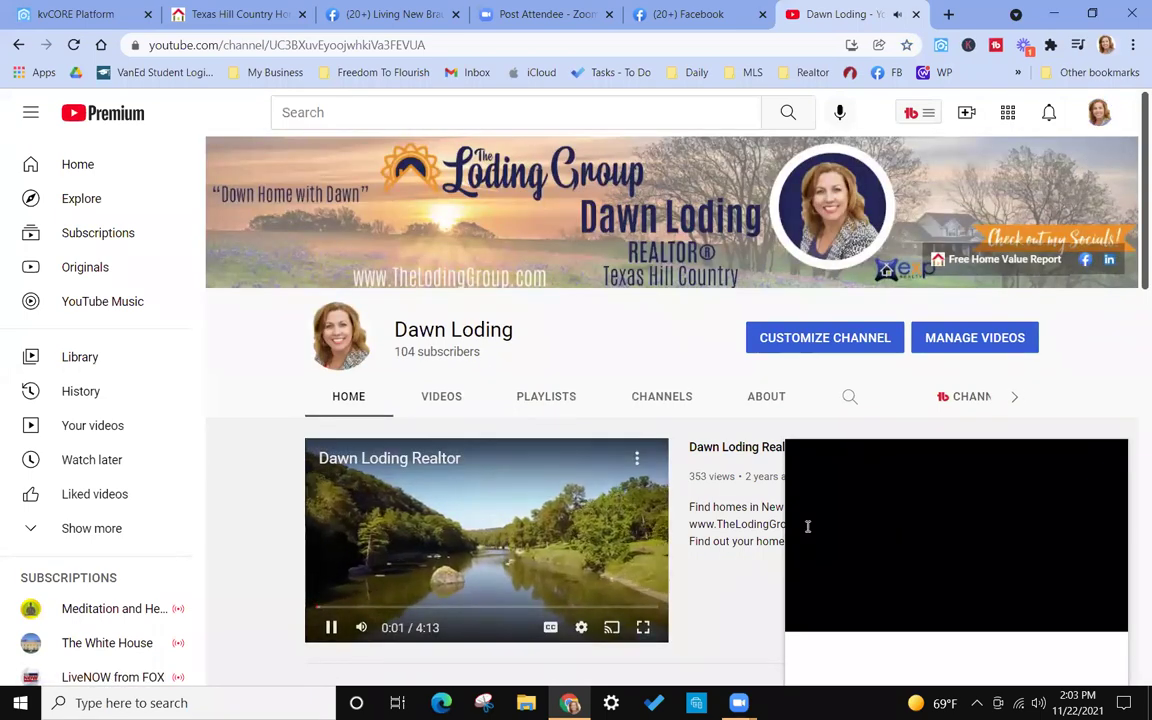
pyautogui.scroll(-3, 938, 470)
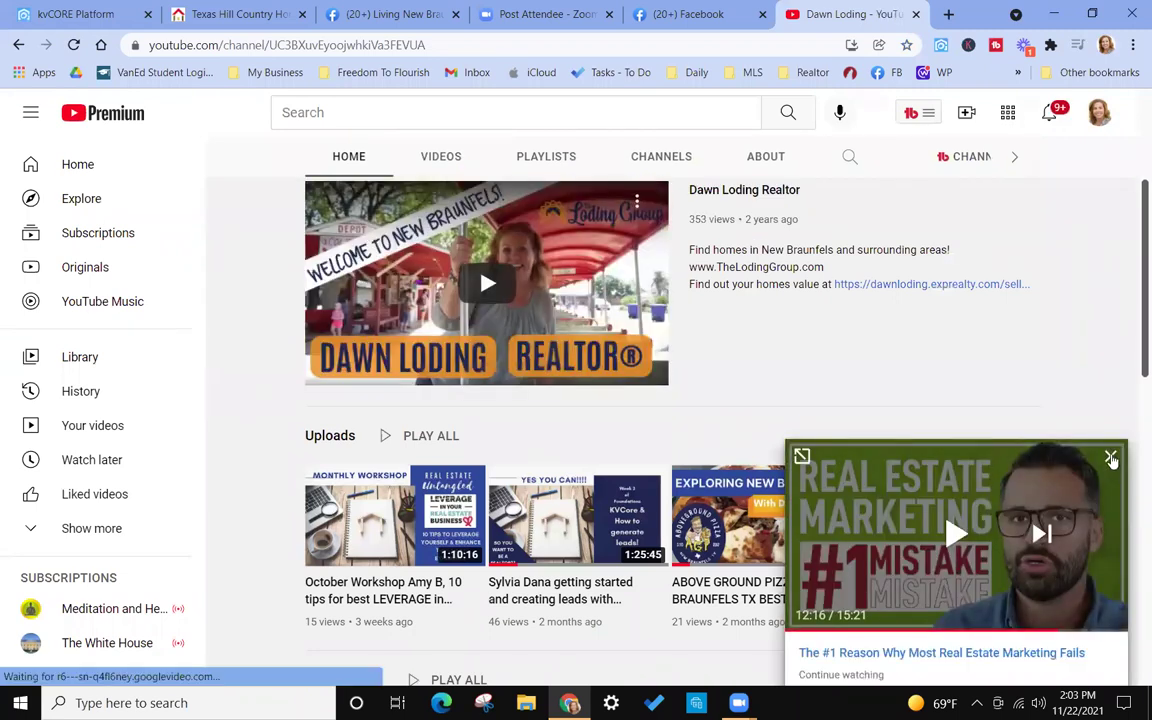
pyautogui.click(1110, 456)
pyautogui.scroll(1, 402, 360)
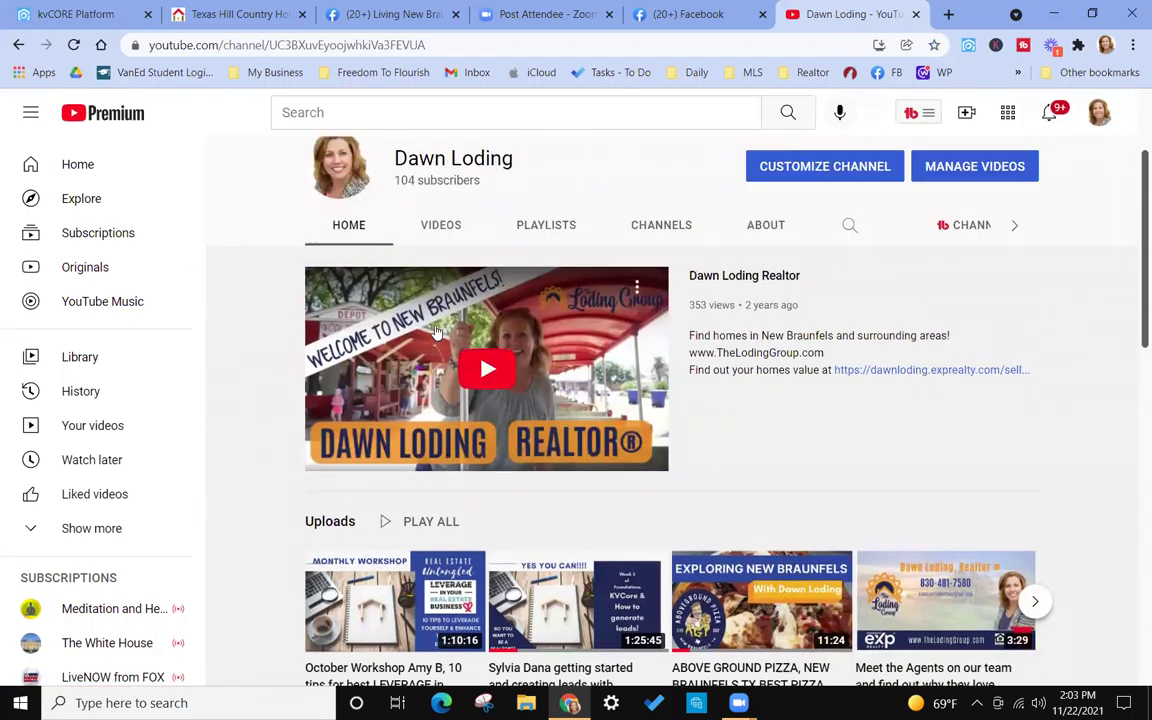
# Look through the channel's Uploads, For Realtors!, Listings, Real Estate 101 and Shorts sections, and return to the uploads.
pyautogui.scroll(-4, 705, 400)
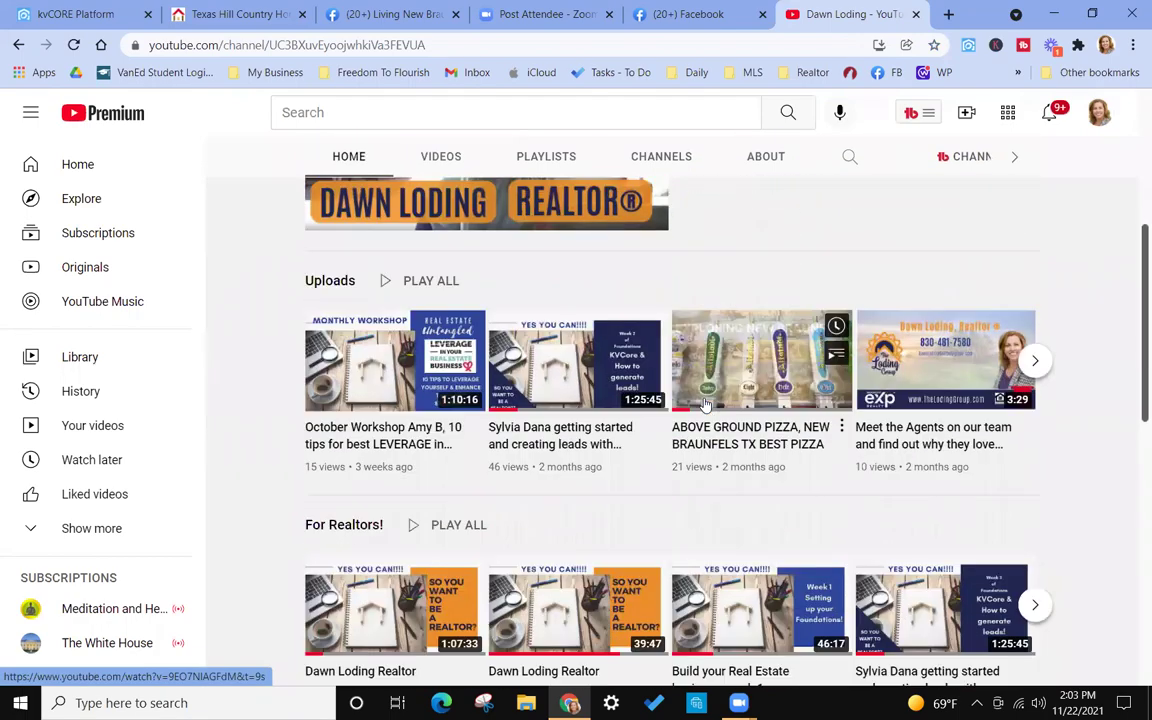
pyautogui.scroll(-4, 705, 403)
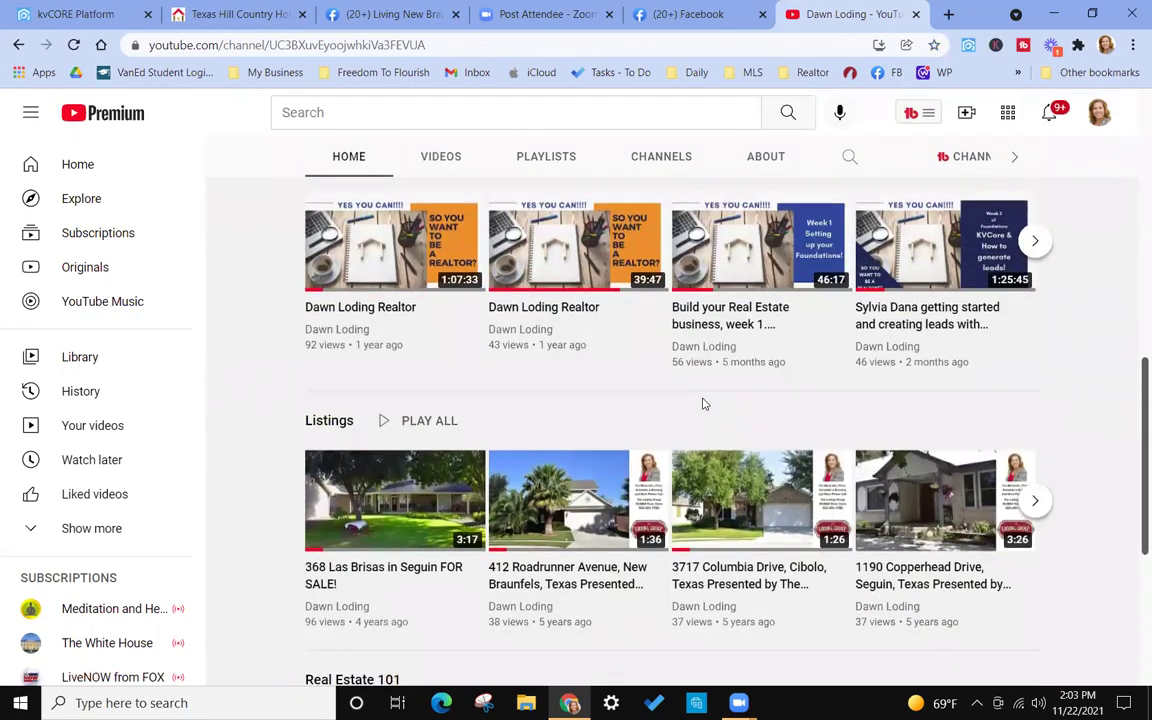
pyautogui.scroll(-1, 705, 404)
pyautogui.scroll(2, 705, 404)
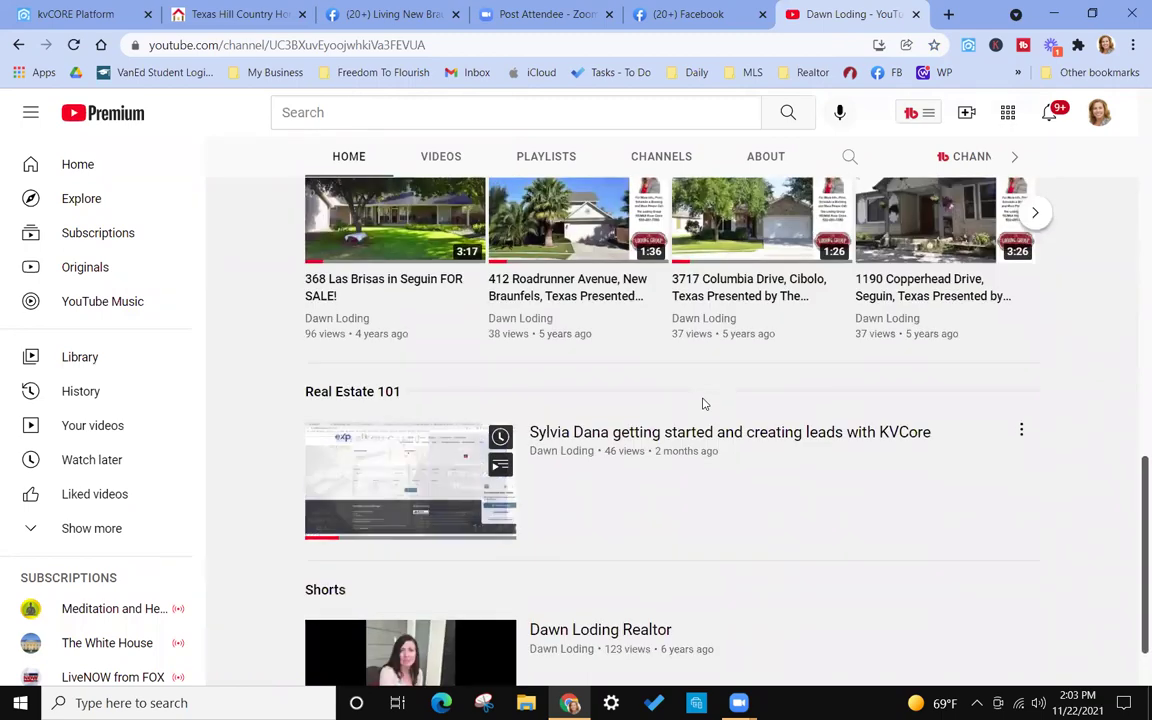
pyautogui.scroll(5, 705, 404)
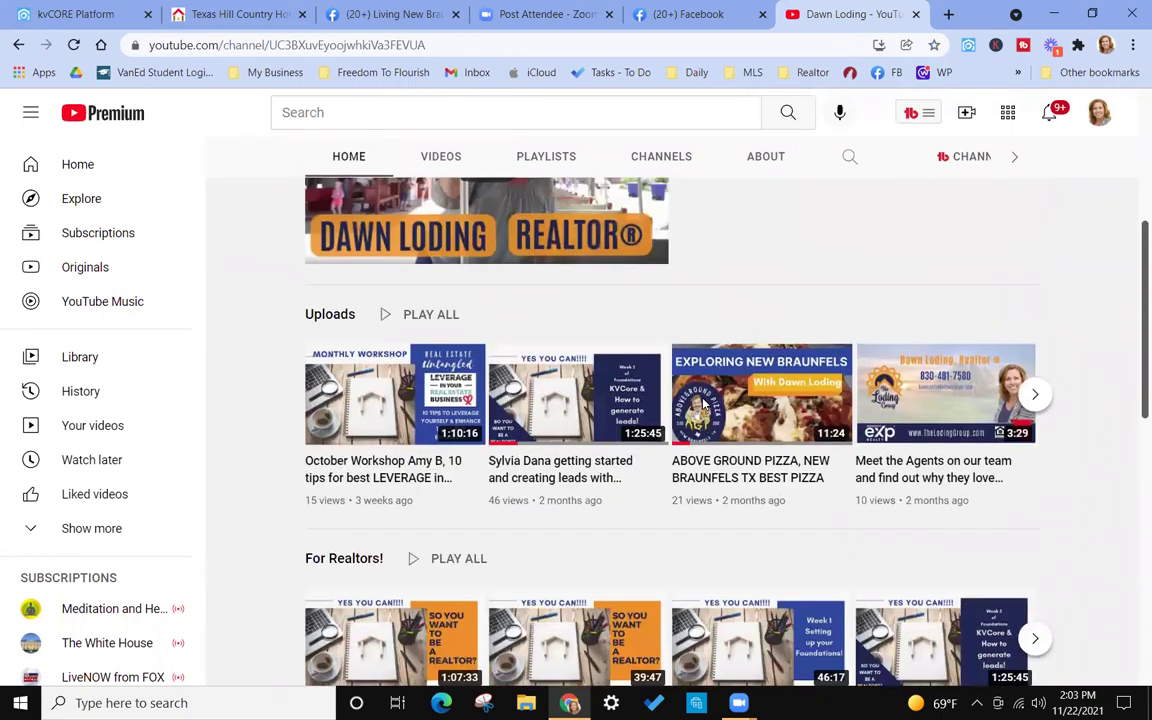
# Look through the channel's created and saved playlists, and switch back to the kvCORE Marketplace page.
pyautogui.scroll(2, 705, 404)
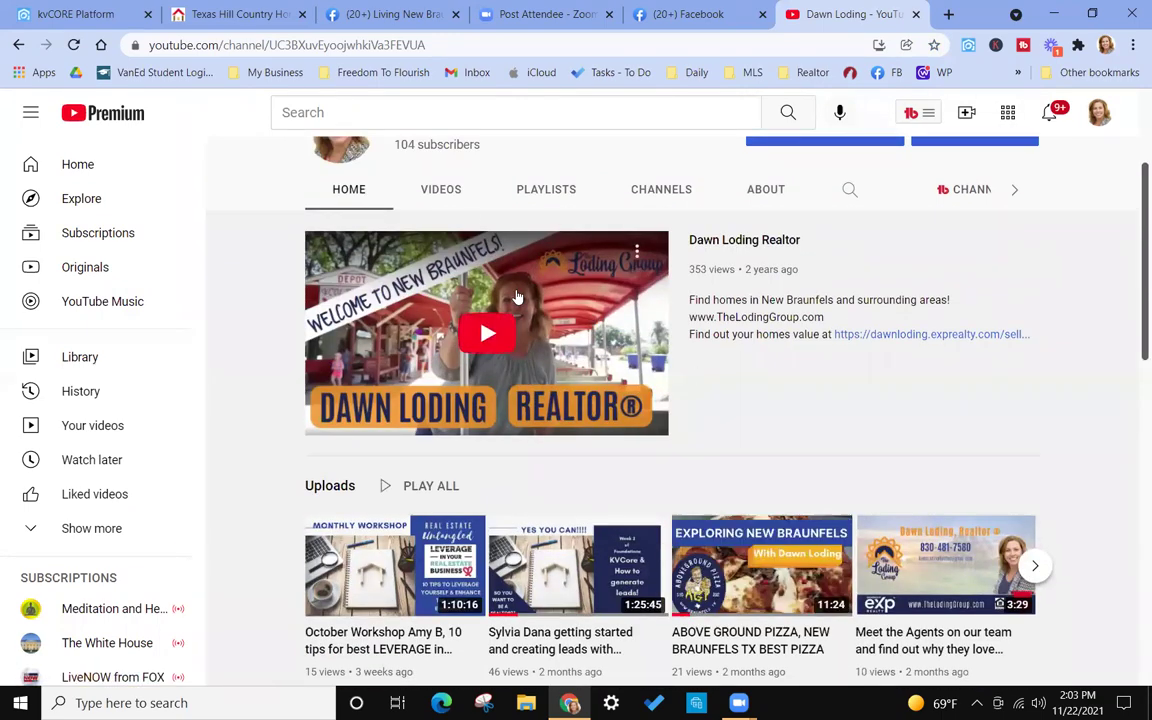
pyautogui.click(525, 195)
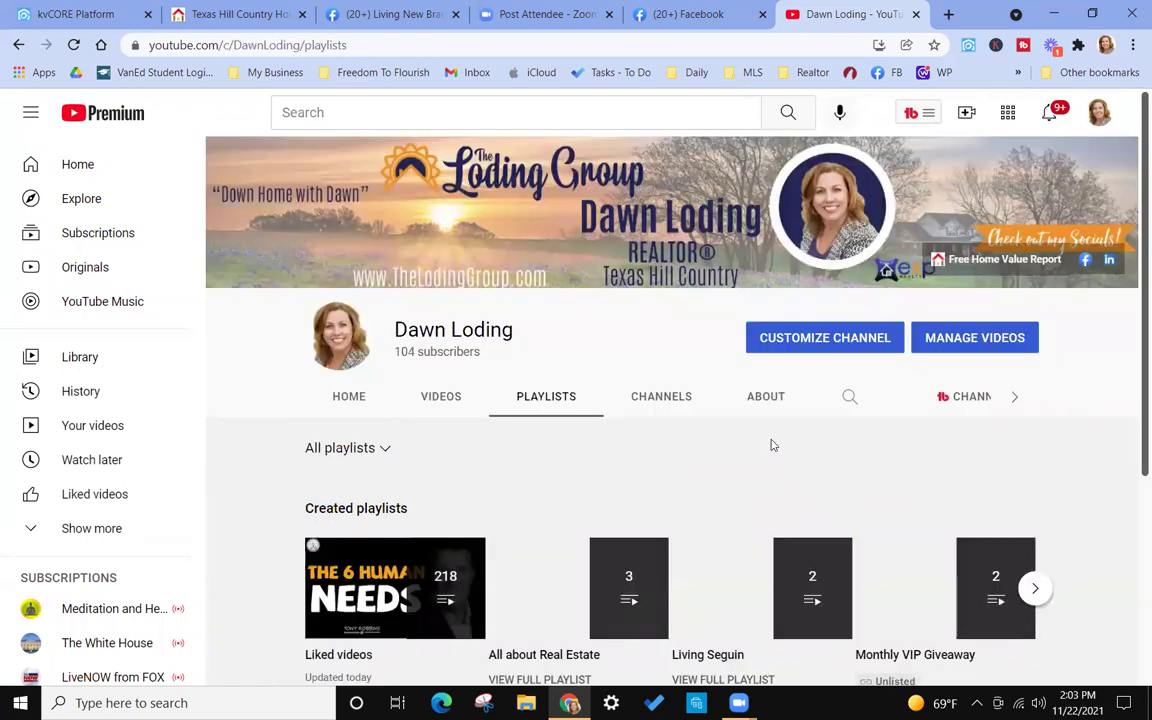
pyautogui.scroll(-3, 772, 440)
pyautogui.scroll(-2, 771, 433)
pyautogui.scroll(2, 771, 433)
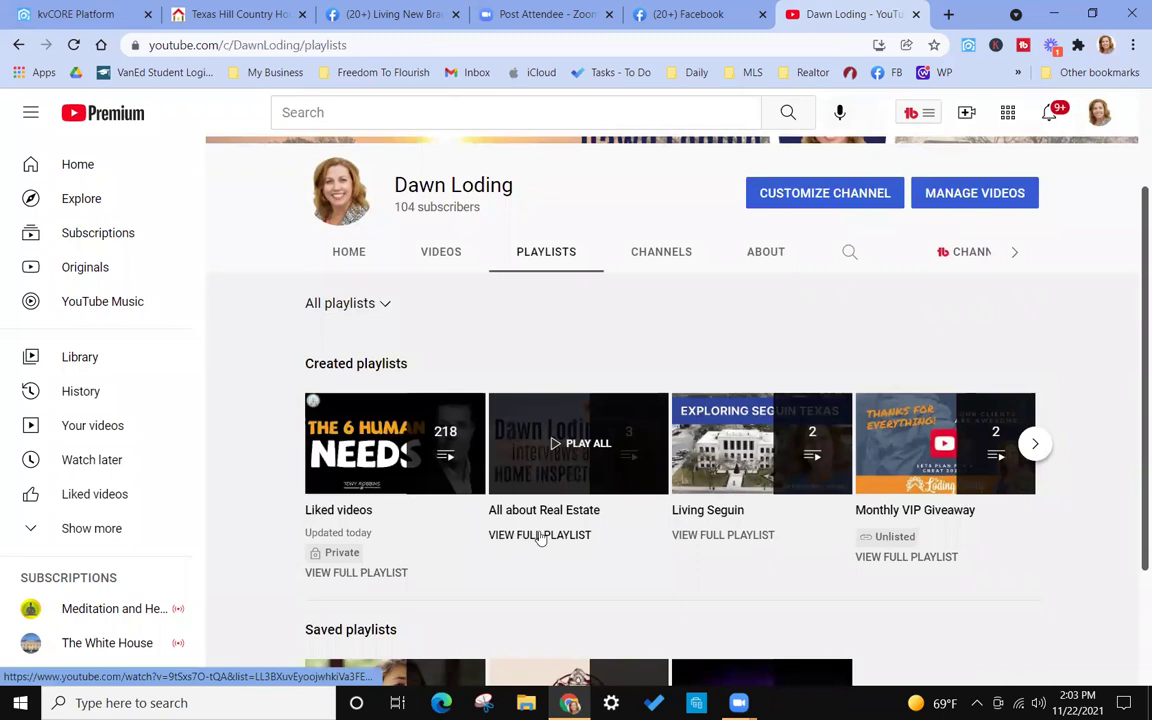
pyautogui.scroll(-2, 760, 545)
pyautogui.scroll(3, 780, 436)
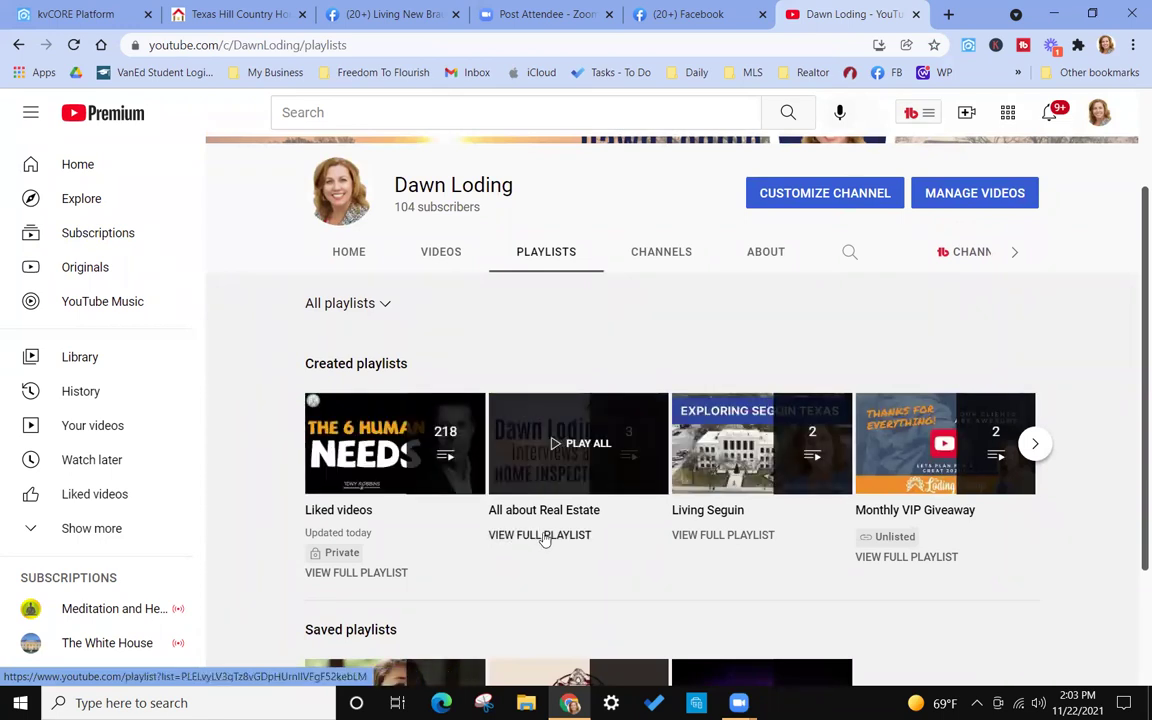
pyautogui.scroll(-2, 545, 538)
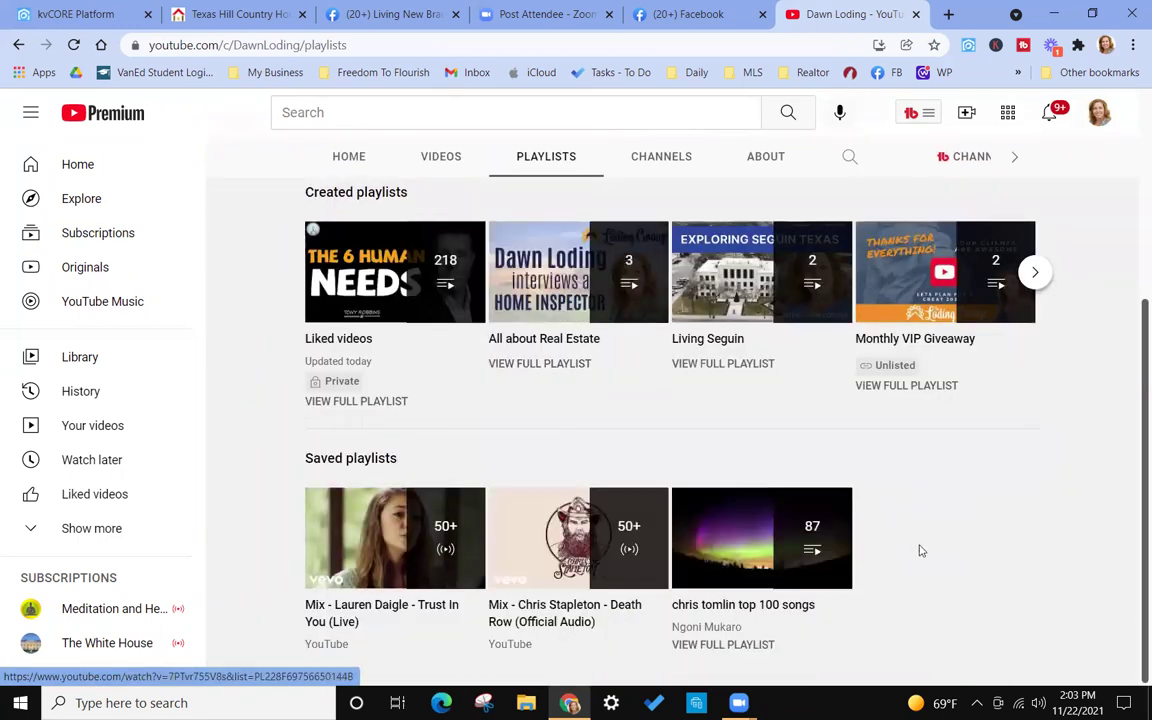
pyautogui.scroll(3, 880, 515)
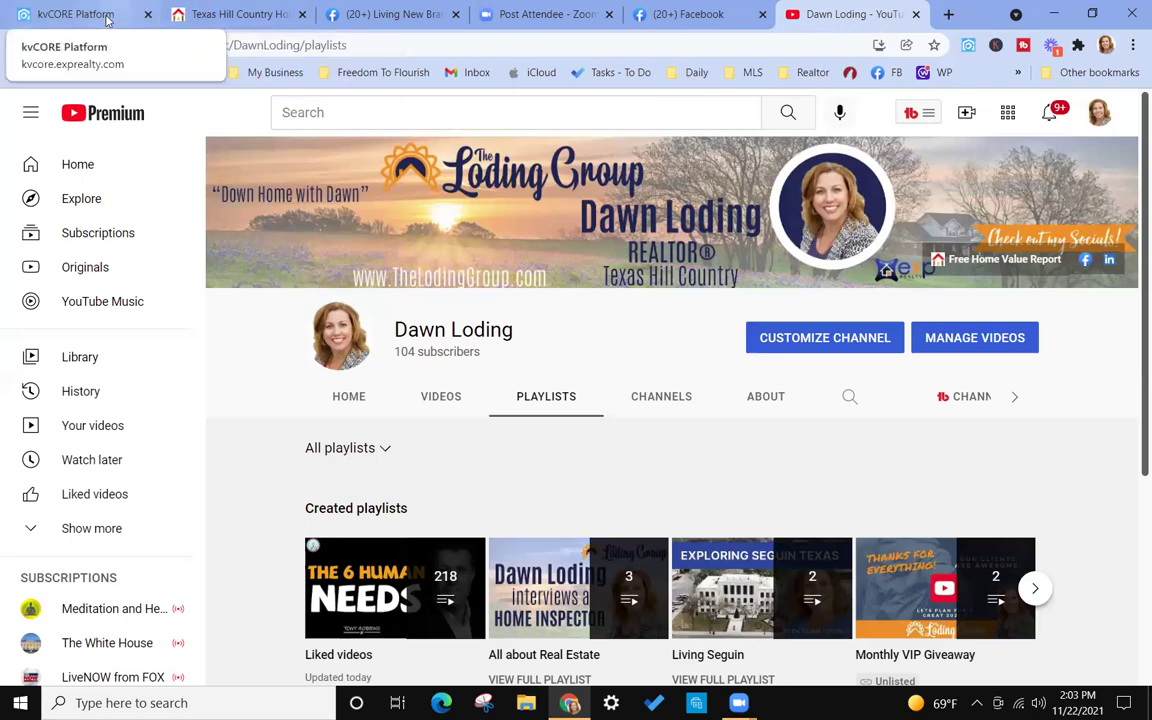
pyautogui.click(75, 14)
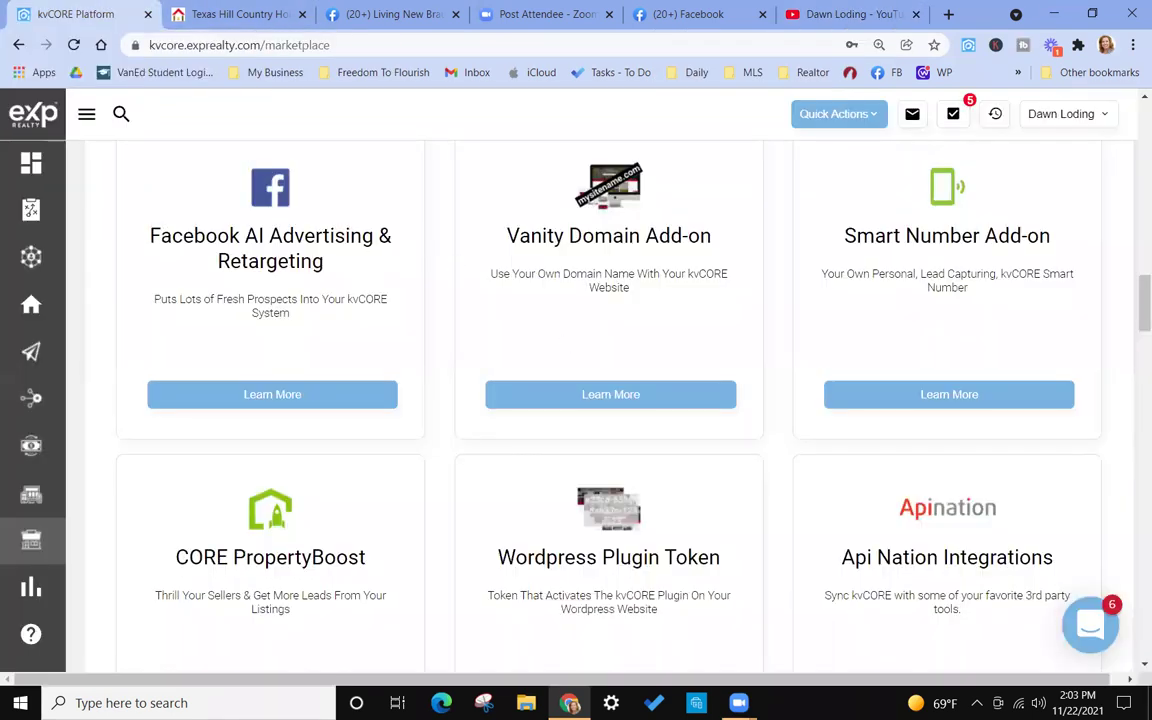